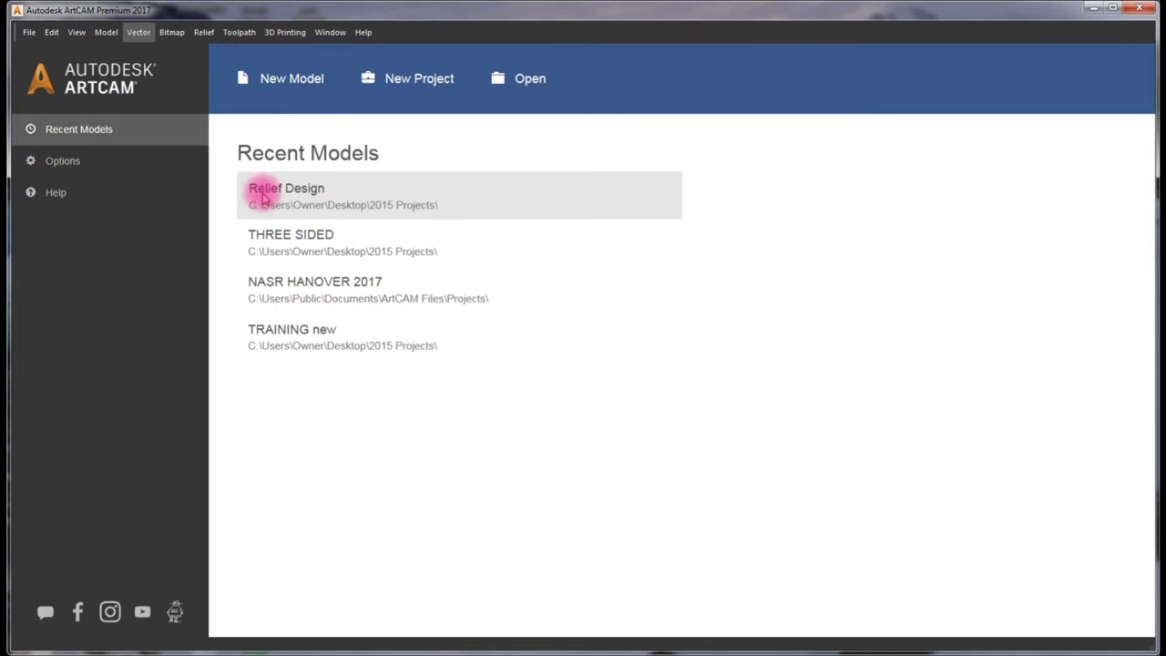
Open the Relief Design project from the Recent Models list on the start page
click(263, 196)
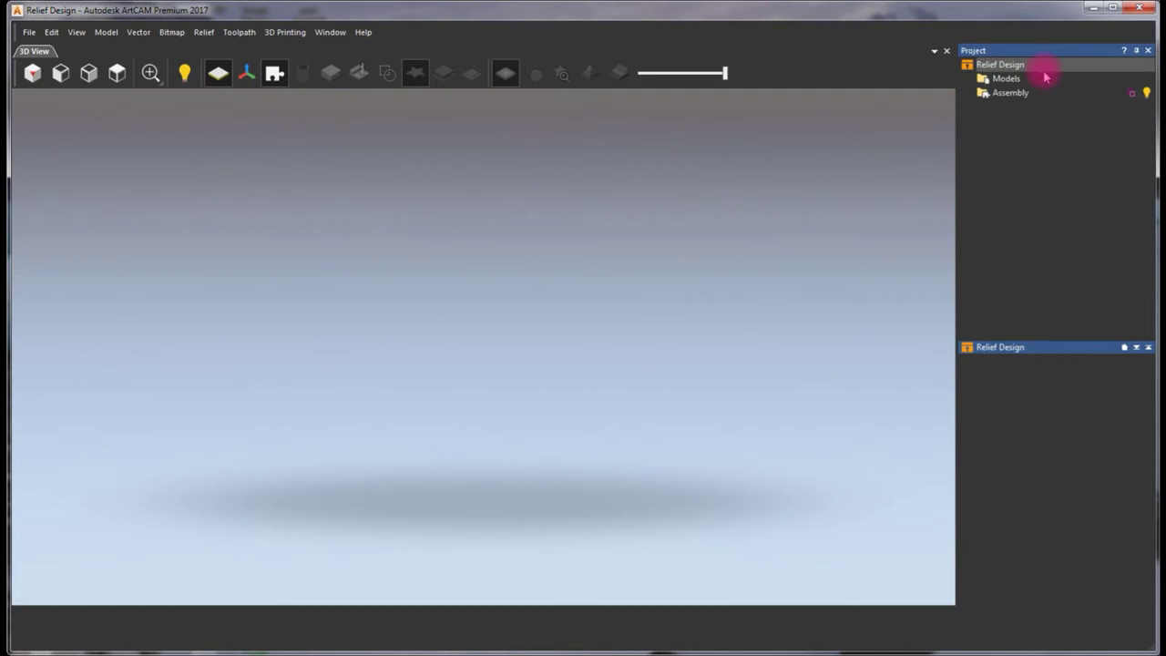
Create a Rotary Shank model 'Animal ring', American size 9, 8 mm wide
click(1008, 79)
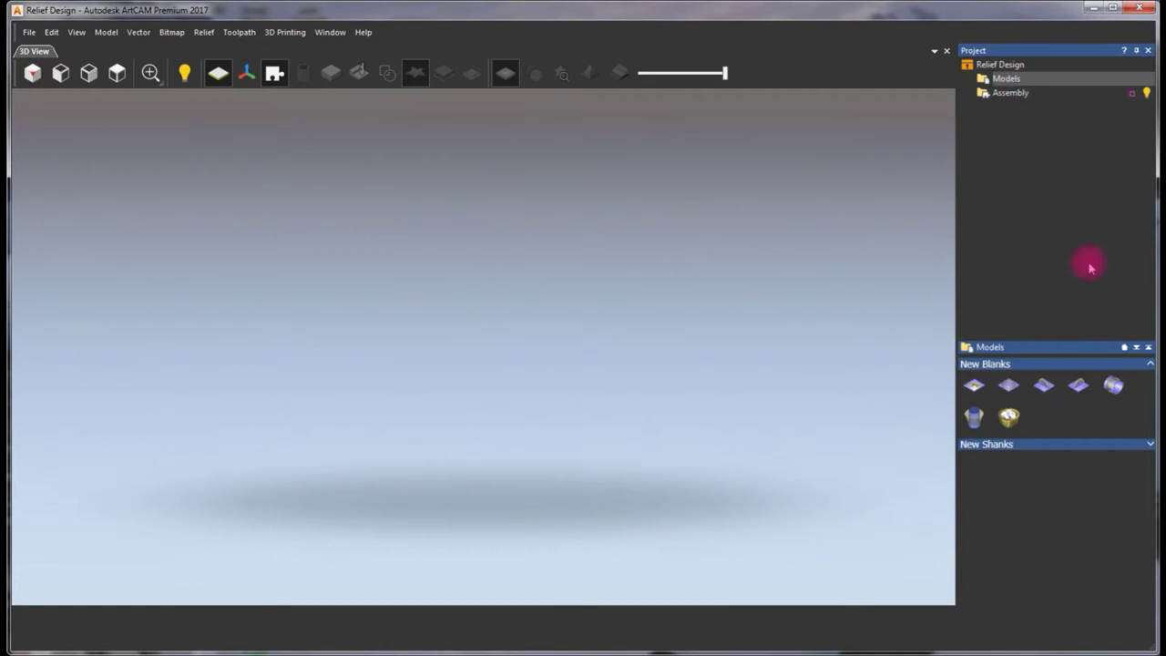
click(1115, 387)
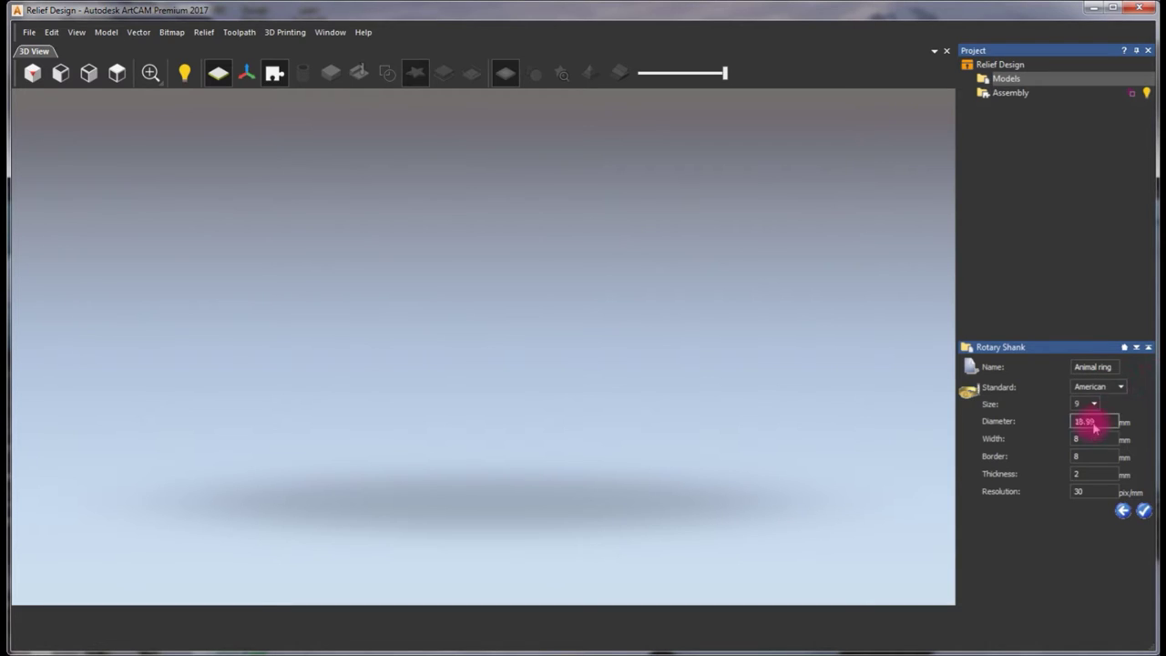
click(1145, 510)
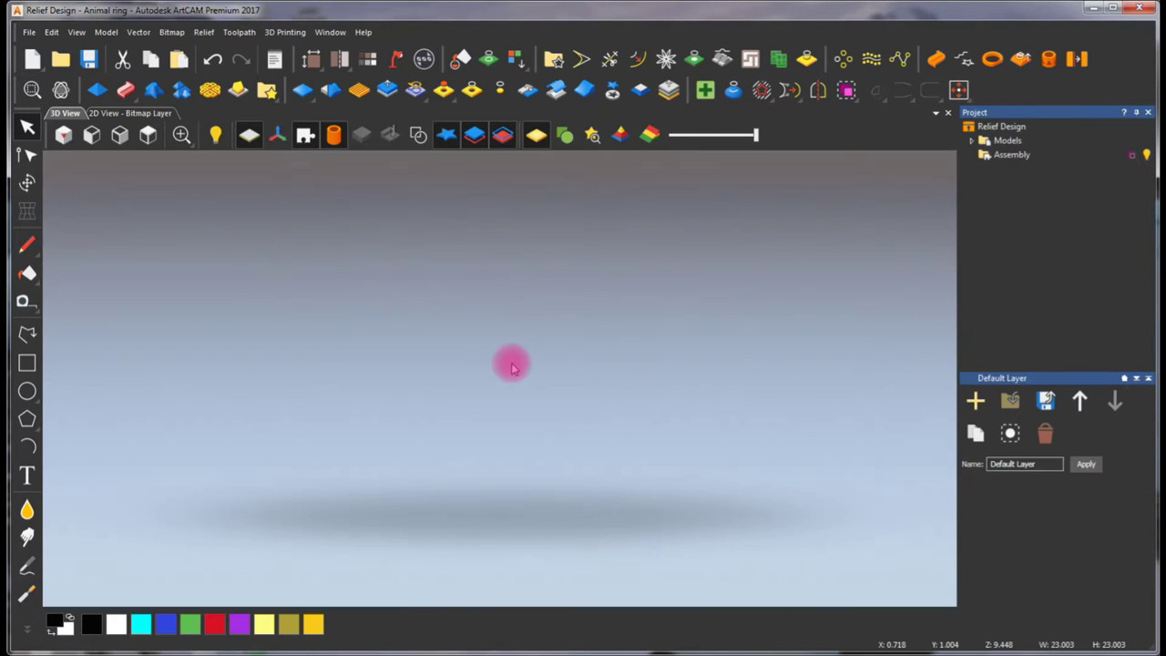
Switch to the flat 2D View of the ring sheet
click(166, 116)
scroll(489, 364, down, 1)
scroll(510, 437, down, 1)
scroll(522, 418, up, 2)
scroll(492, 328, down, 1)
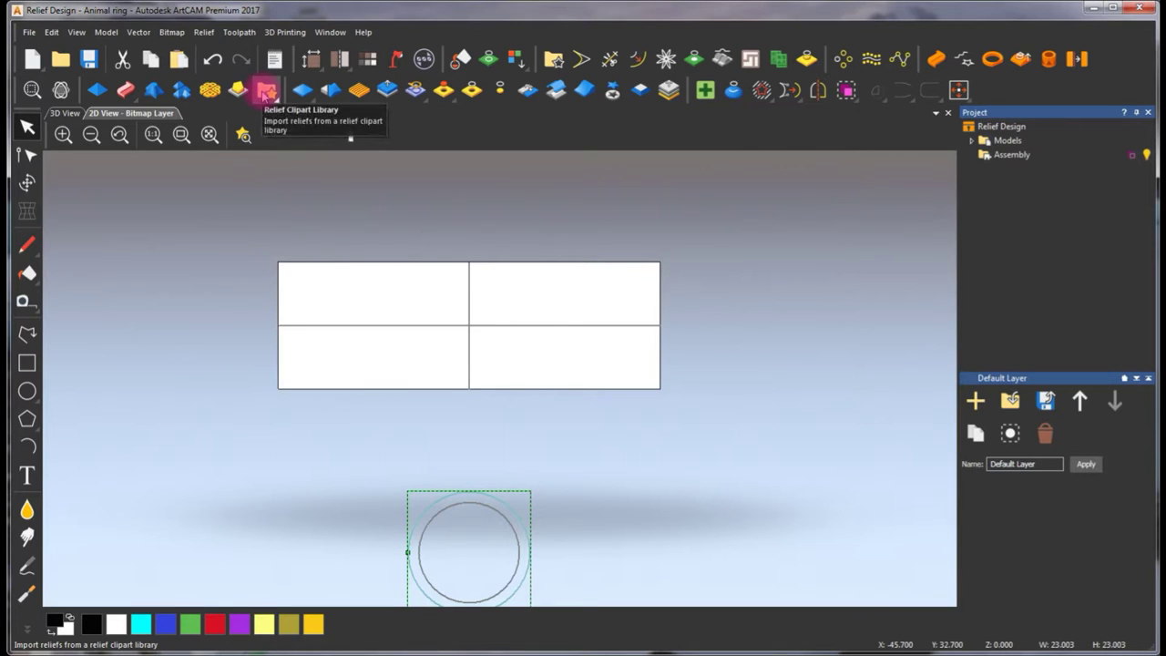
Drag Butterfly2 from the Animals relief clipart library onto the ring sheet
click(265, 92)
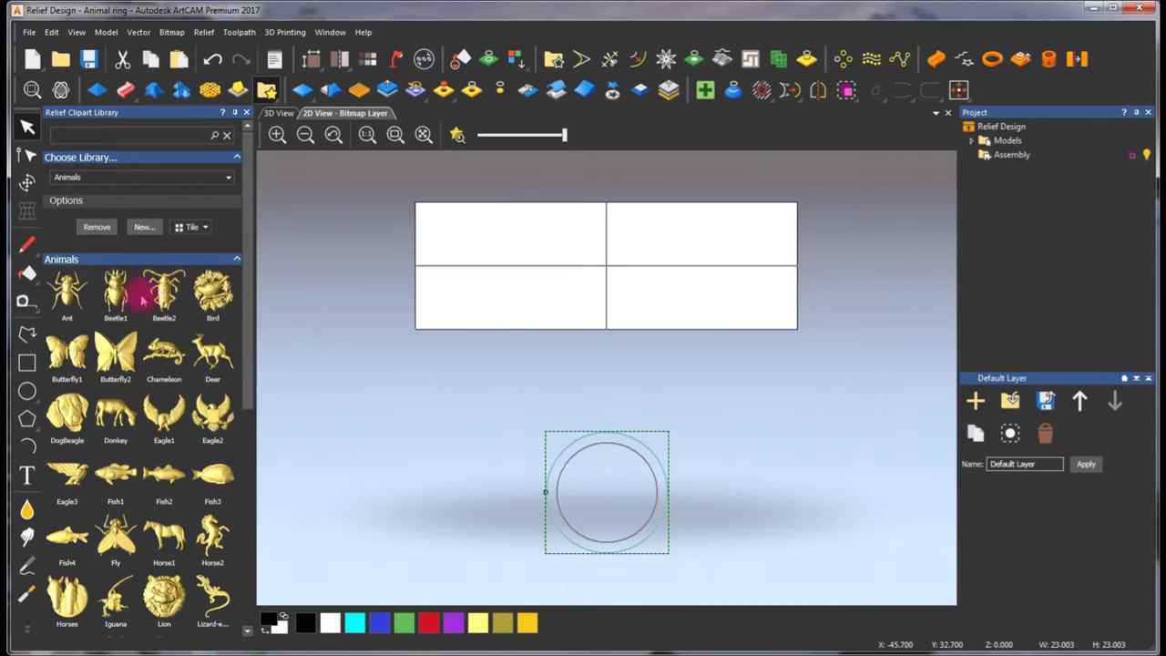
click(230, 181)
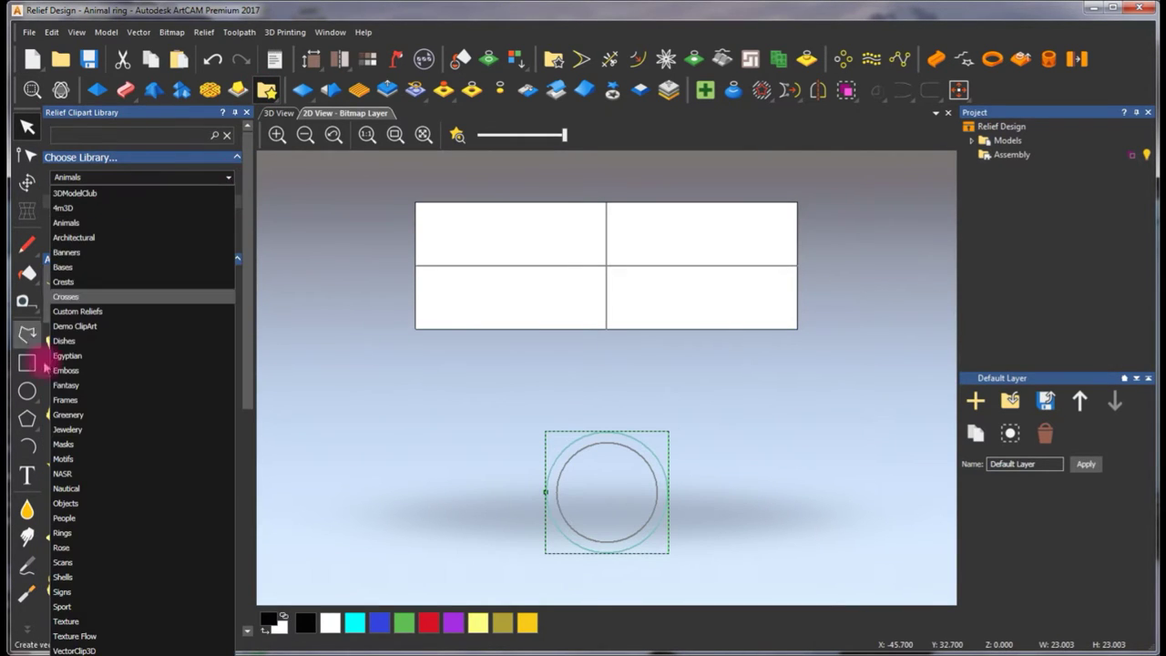
click(93, 223)
drag(249, 270, 244, 241)
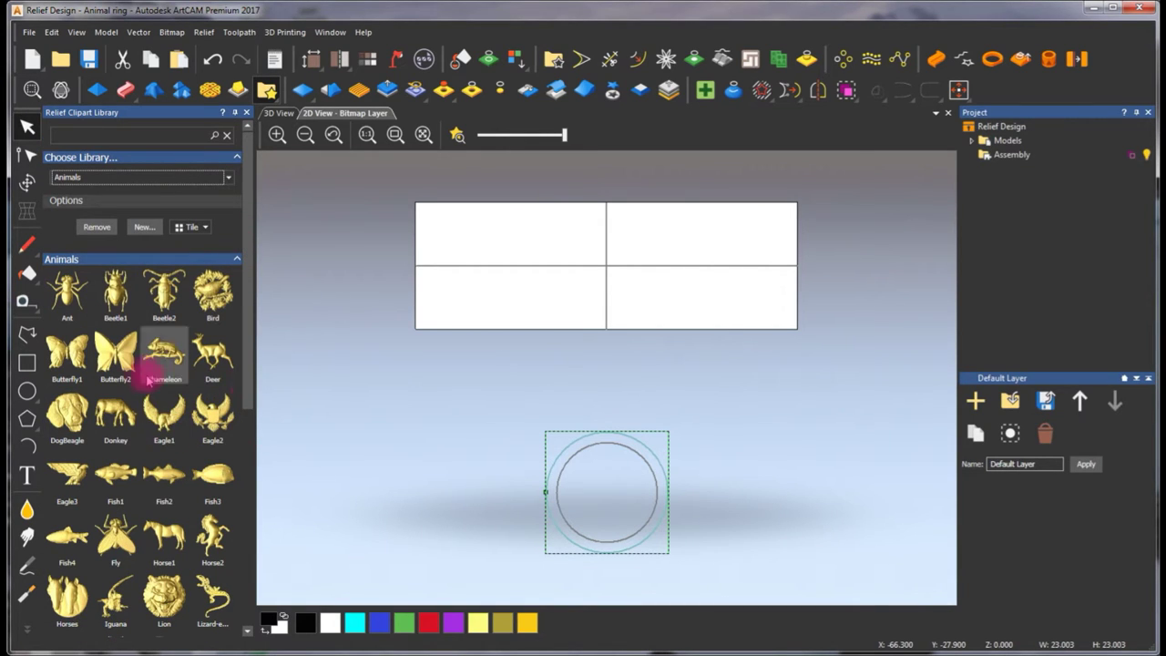
drag(116, 353, 613, 272)
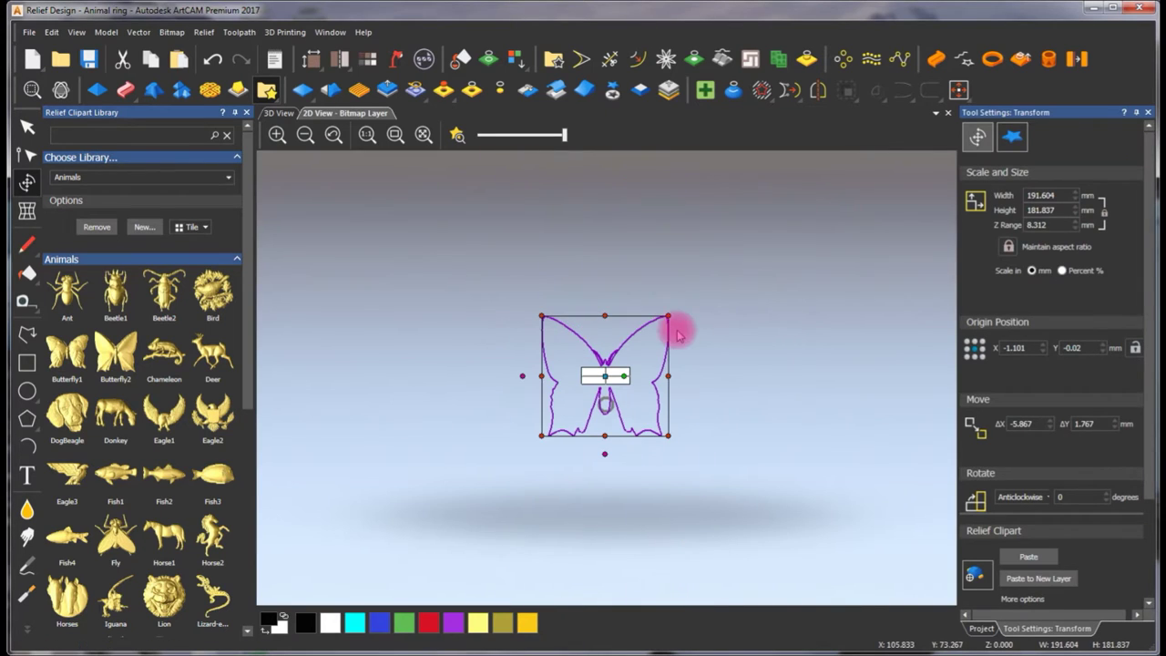
Scale the butterfly clipart down to about 12.1 mm wide
drag(668, 316, 636, 385)
scroll(636, 384, up, 2)
drag(632, 335, 589, 406)
scroll(590, 407, up, 2)
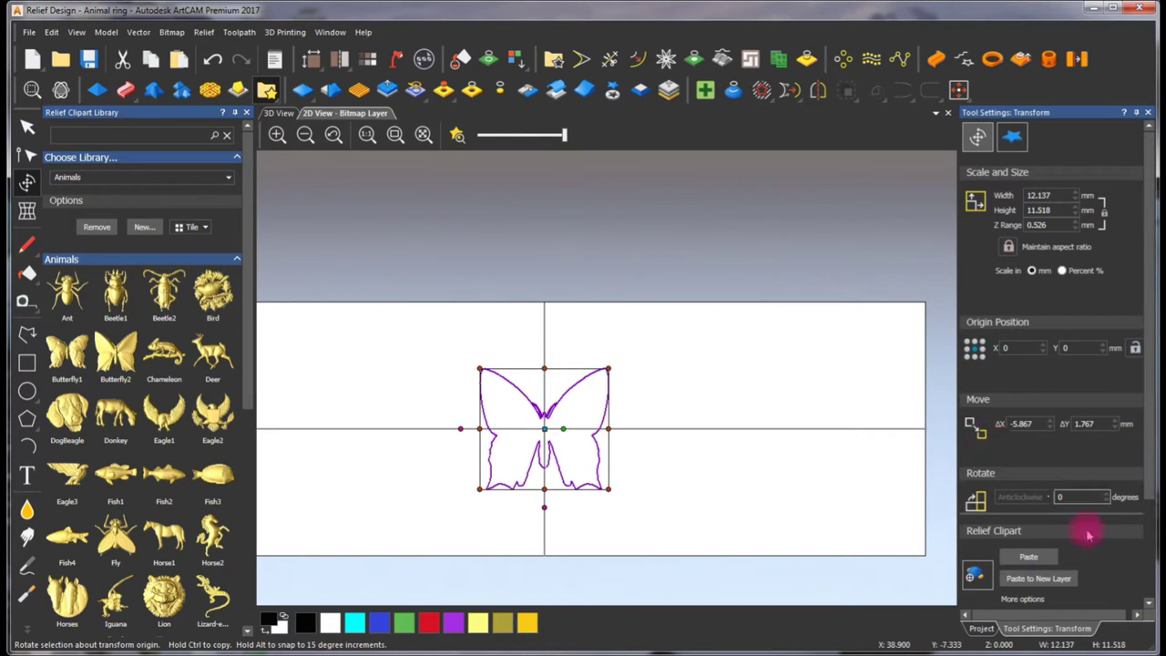
Paste the centred butterfly into the relief in Add mode and turn on gold shading
drag(1145, 483, 1146, 585)
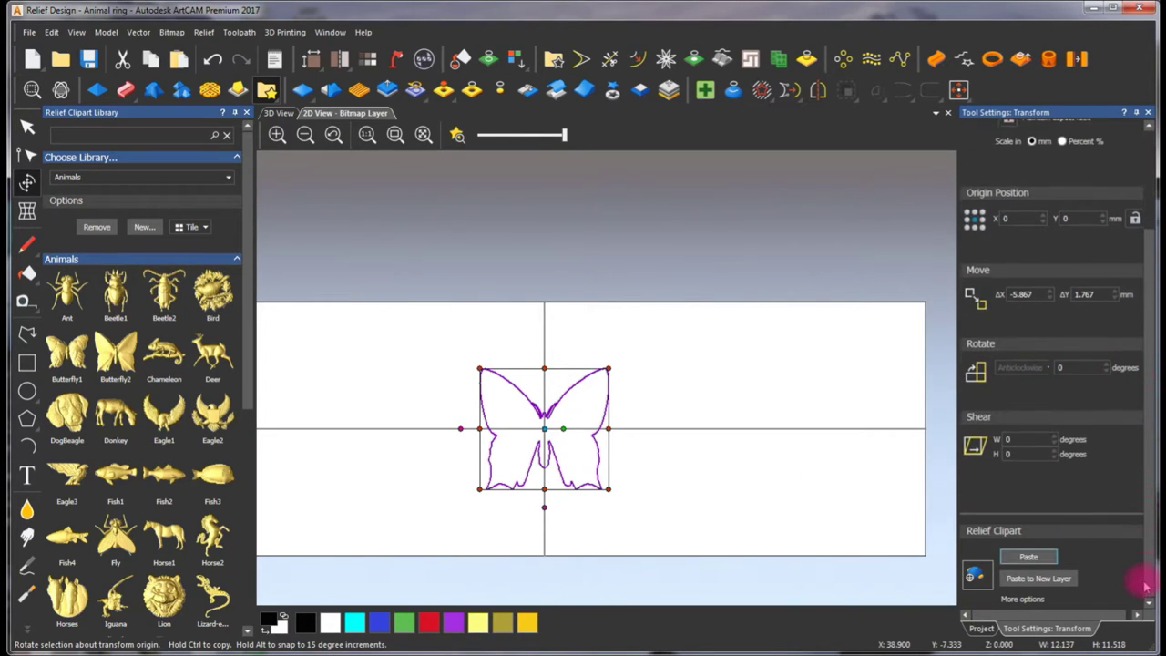
click(1024, 601)
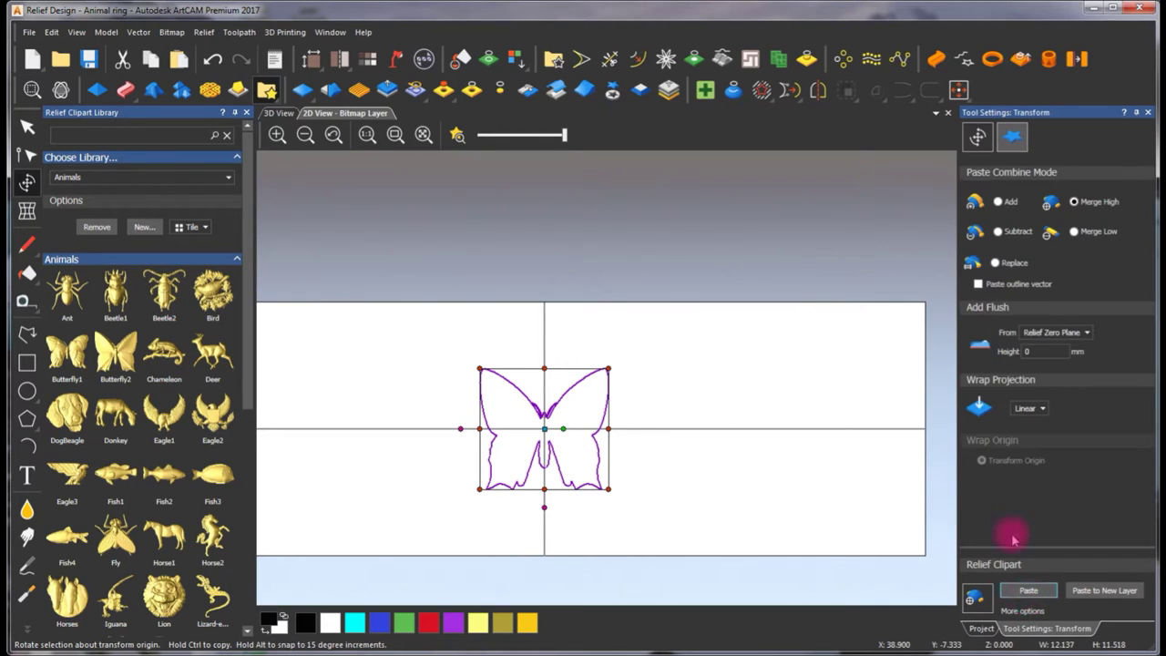
click(1026, 352)
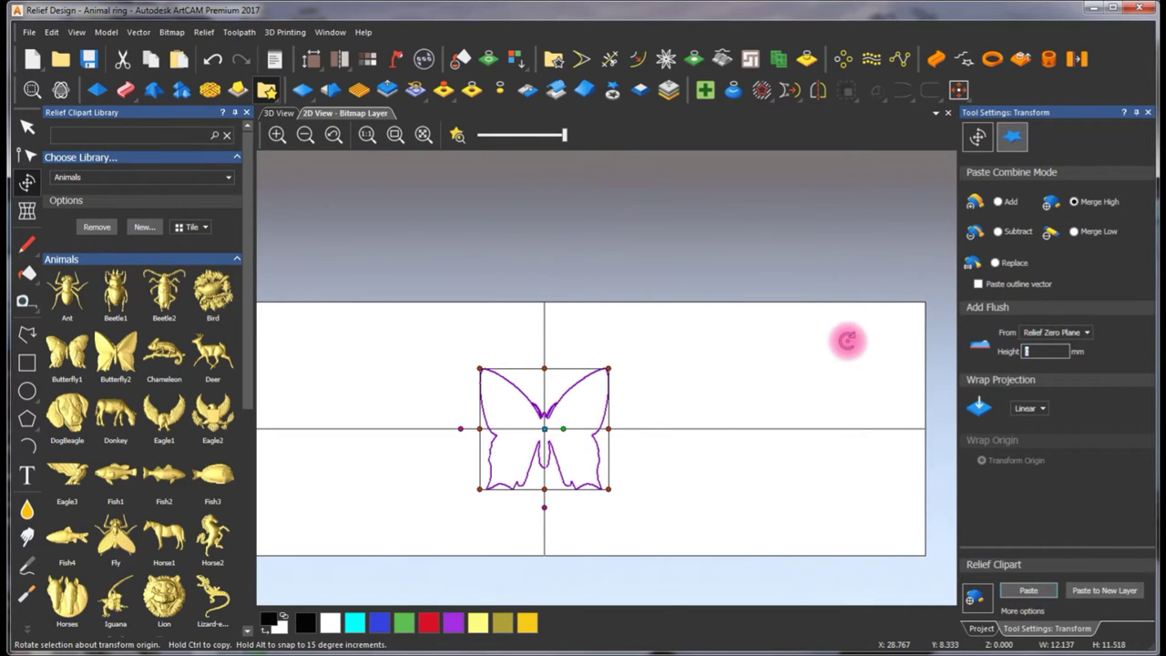
click(1028, 594)
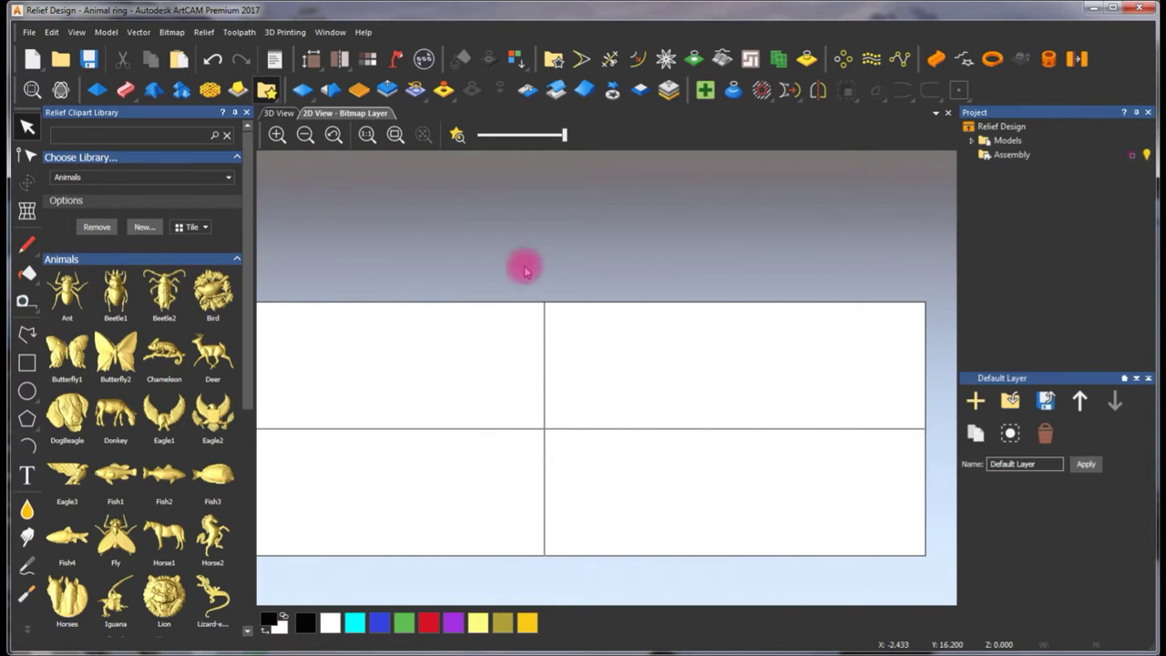
click(457, 137)
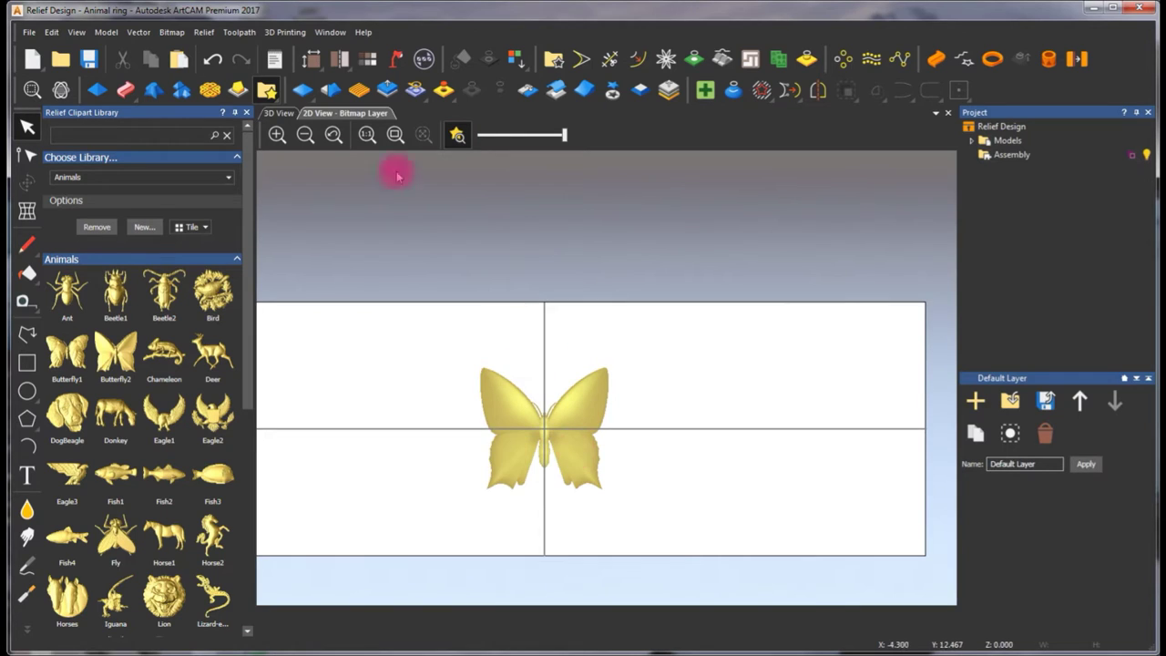
Hide the clipart library to widen the view of the gold-shaded butterfly
click(235, 117)
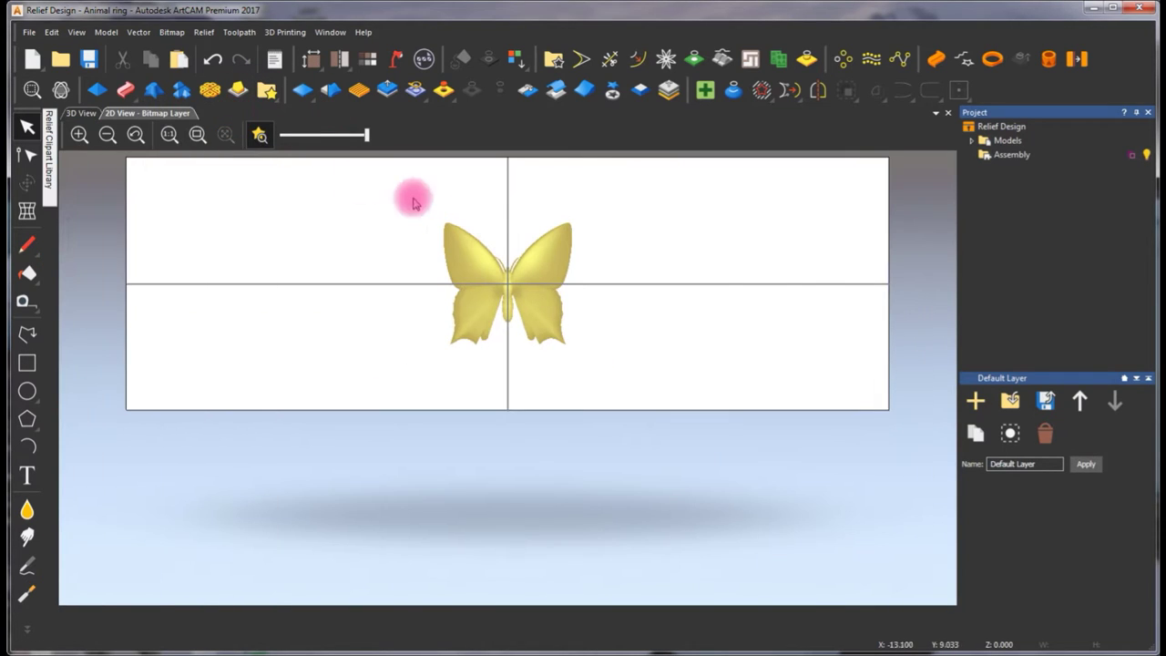
drag(538, 239, 542, 271)
scroll(510, 339, up, 5)
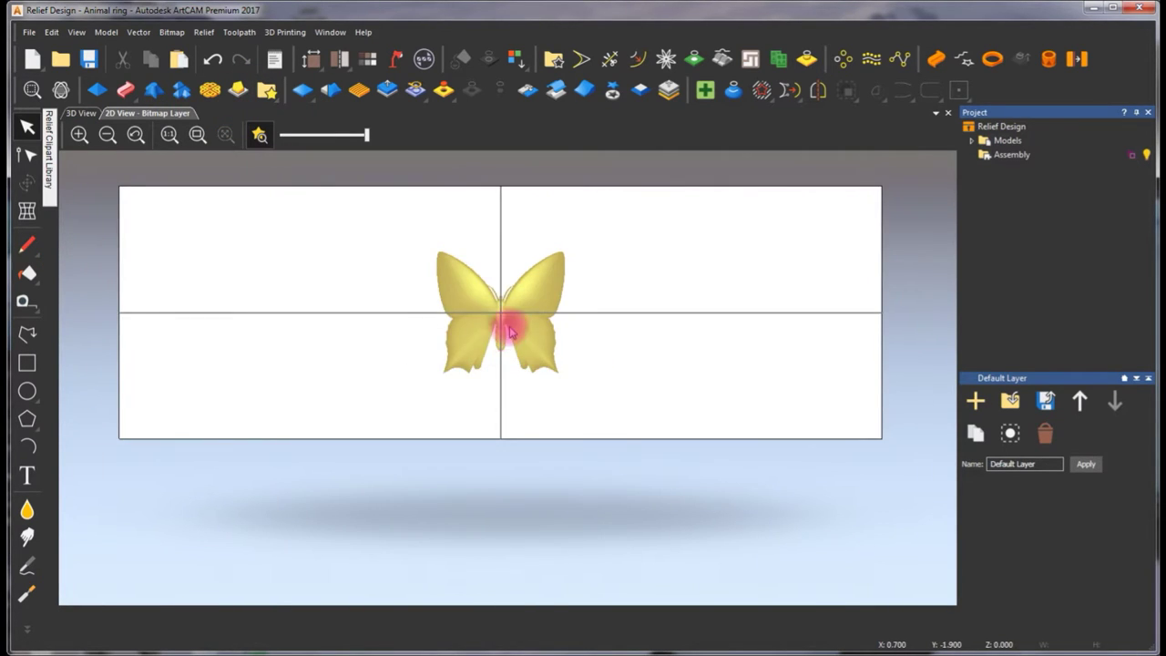
scroll(450, 237, down, 3)
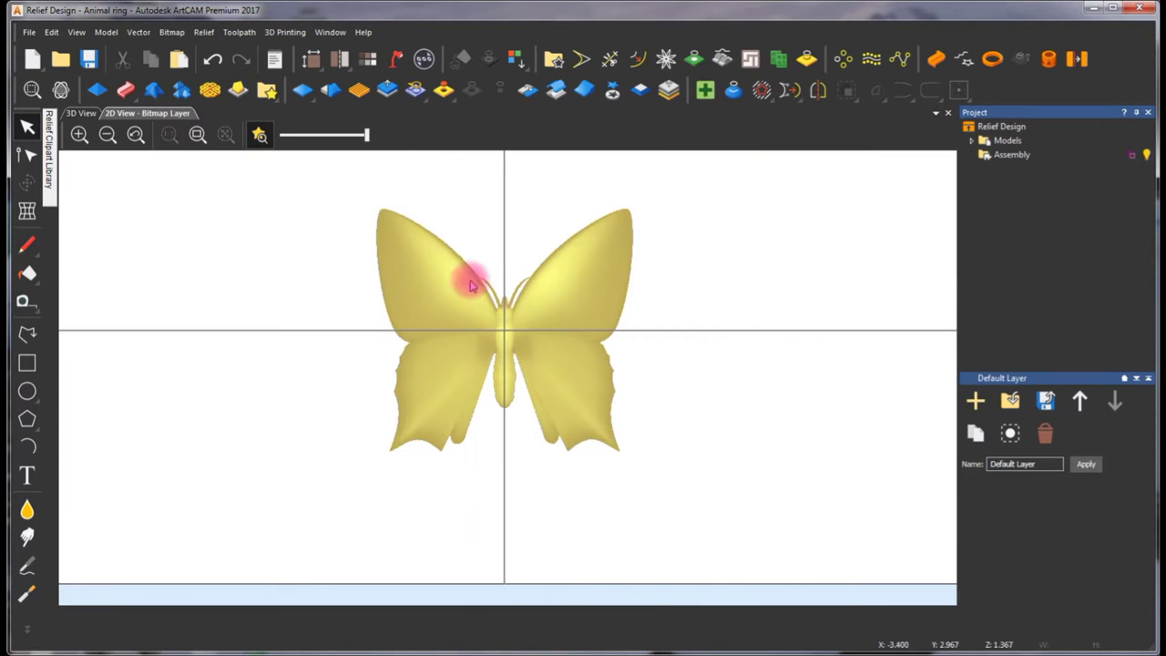
Check the butterfly on the ring band in 3D from isometric and other standard views
click(83, 113)
click(80, 135)
click(136, 134)
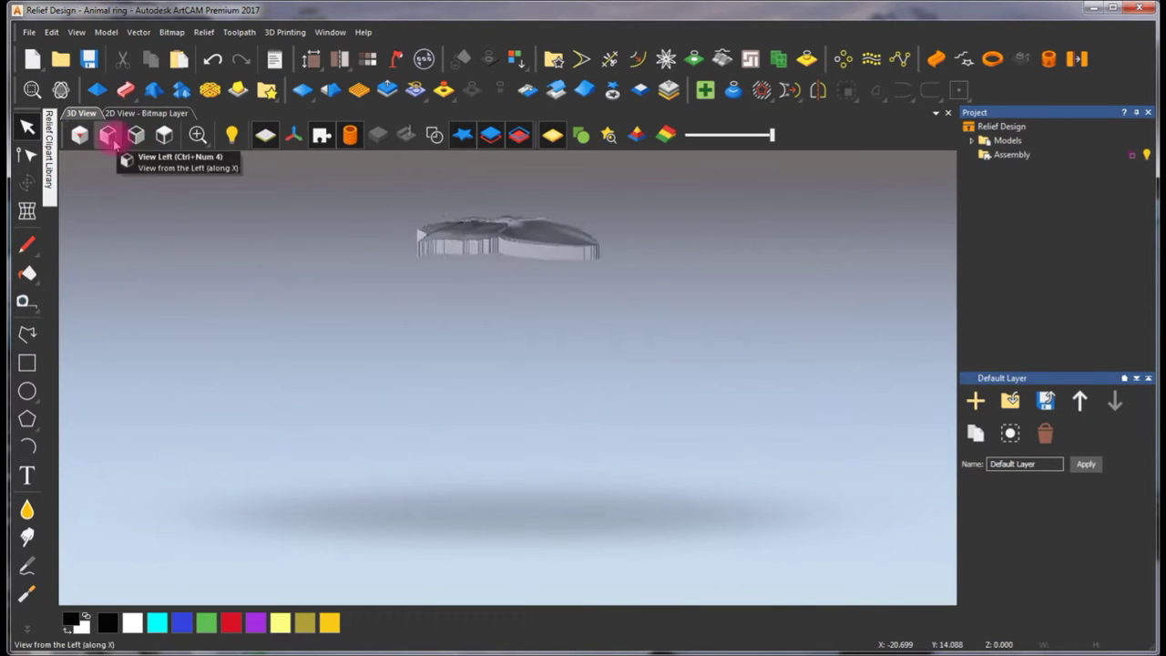
click(165, 134)
drag(518, 219, 495, 318)
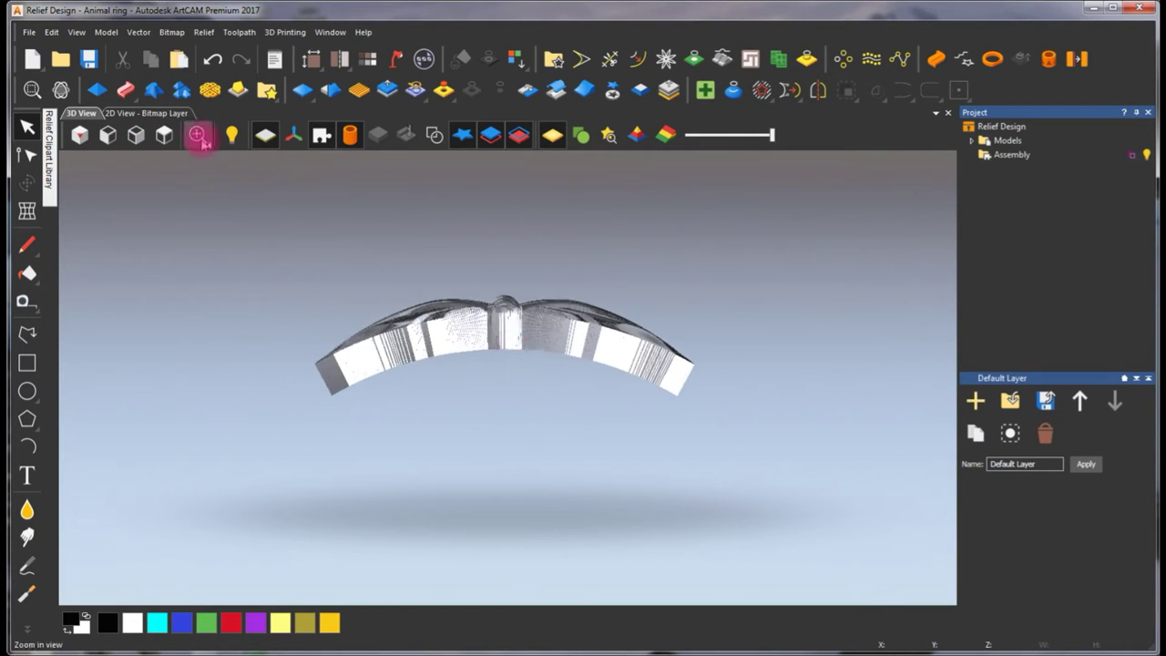
Orbit from the left-side view to see the butterfly arc, then return to 2D View
click(135, 135)
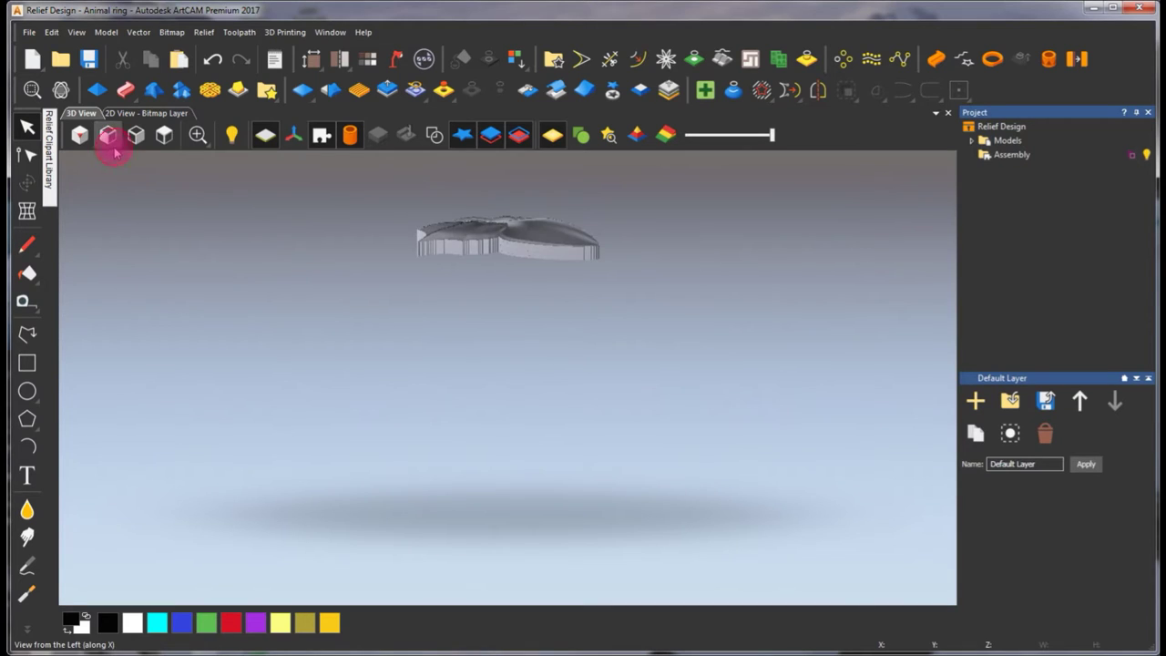
click(107, 135)
drag(483, 242, 601, 305)
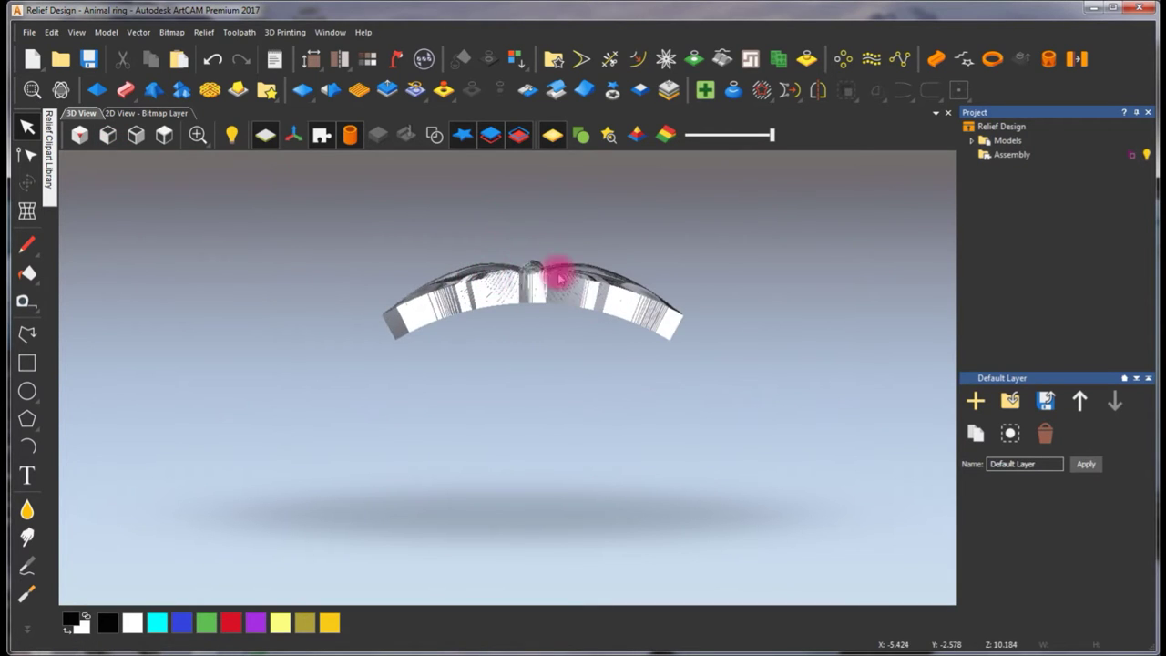
click(118, 113)
scroll(509, 344, down, 3)
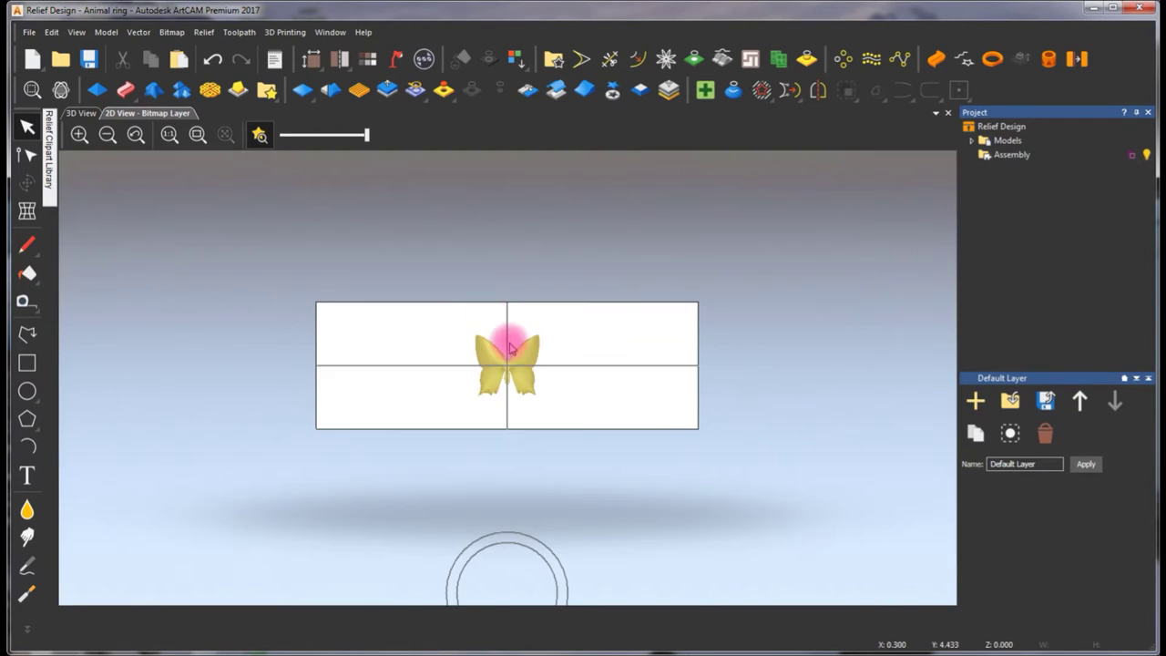
Create a boundary vector around the butterfly from the Composite relief
scroll(508, 344, up, 5)
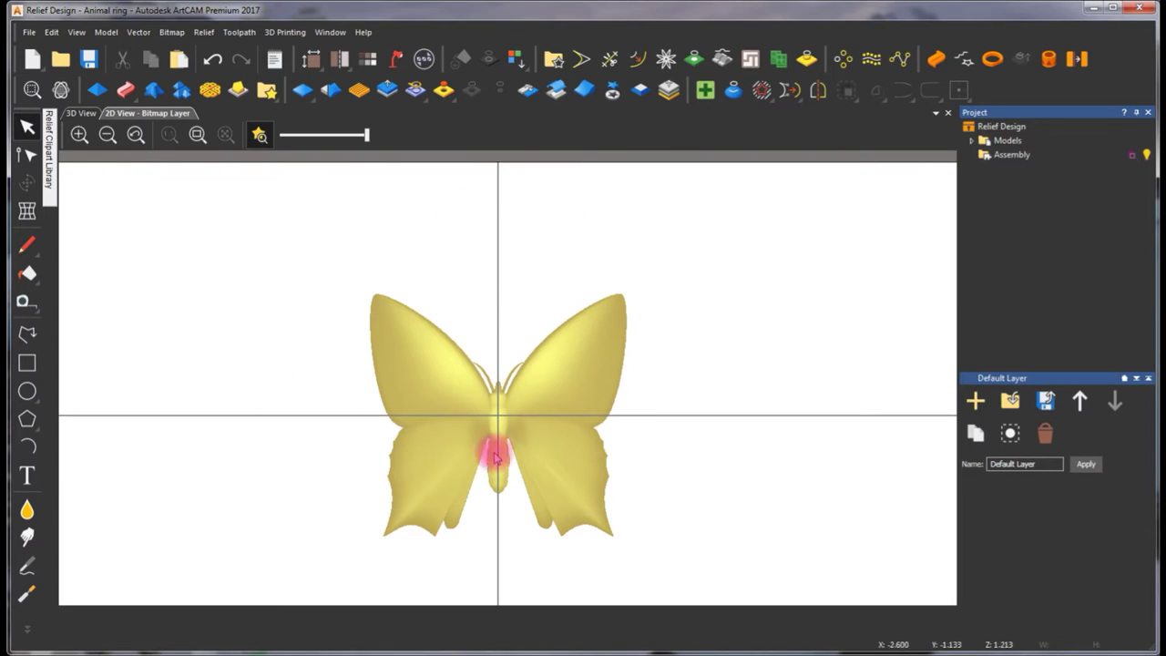
scroll(487, 342, up, 2)
scroll(511, 327, down, 2)
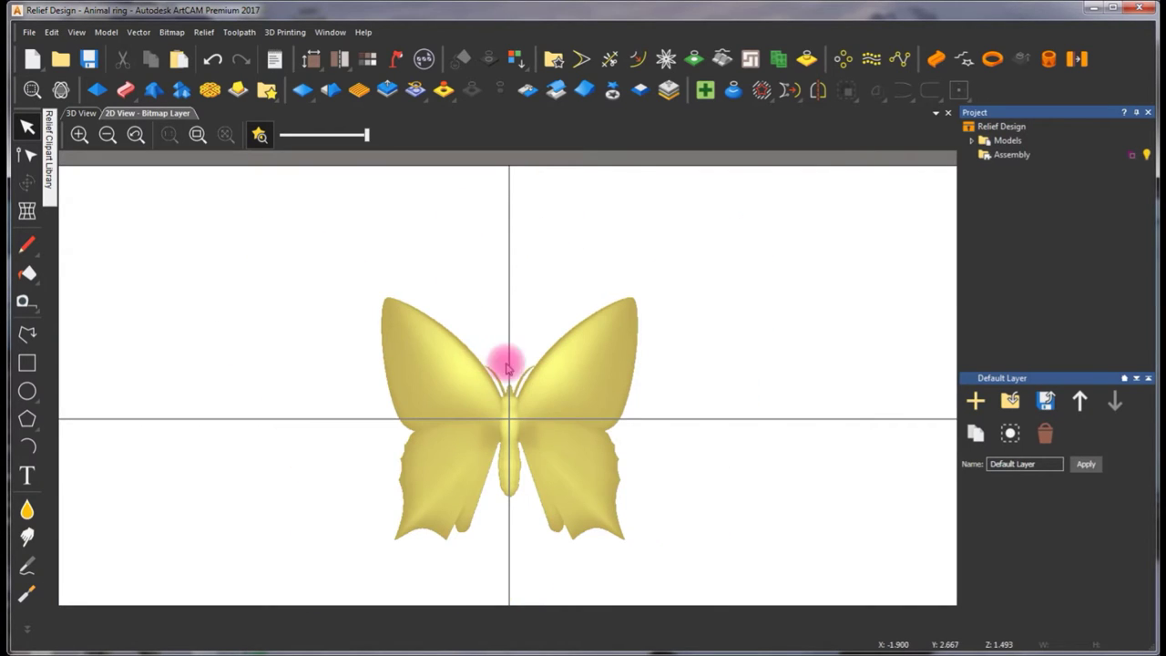
click(808, 60)
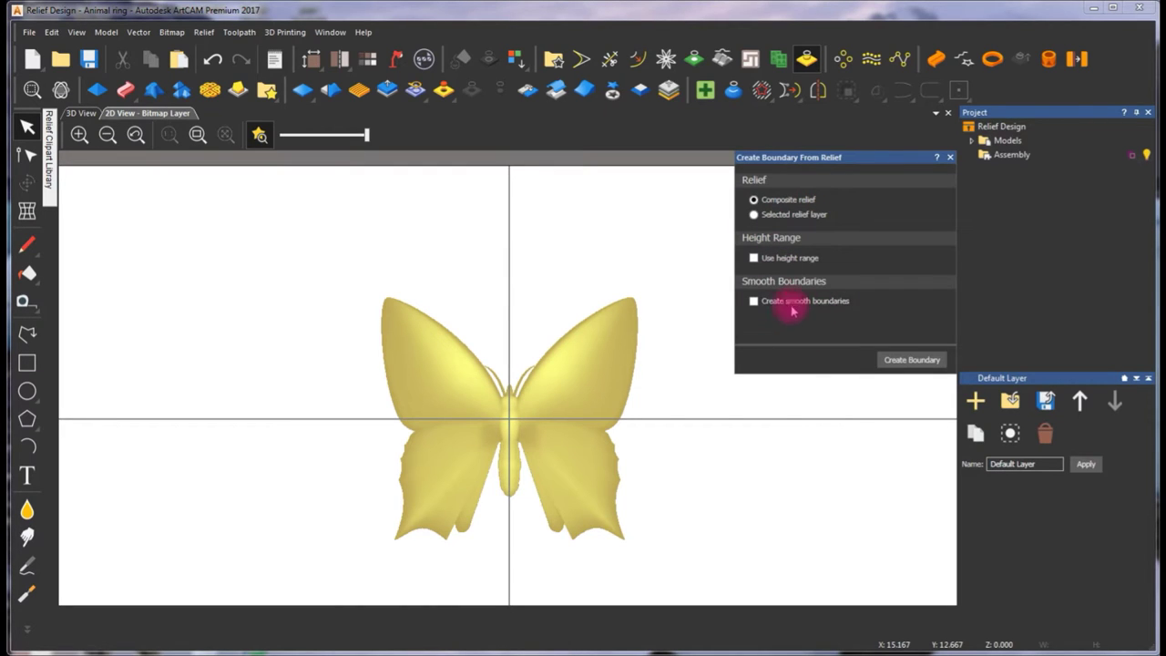
click(905, 360)
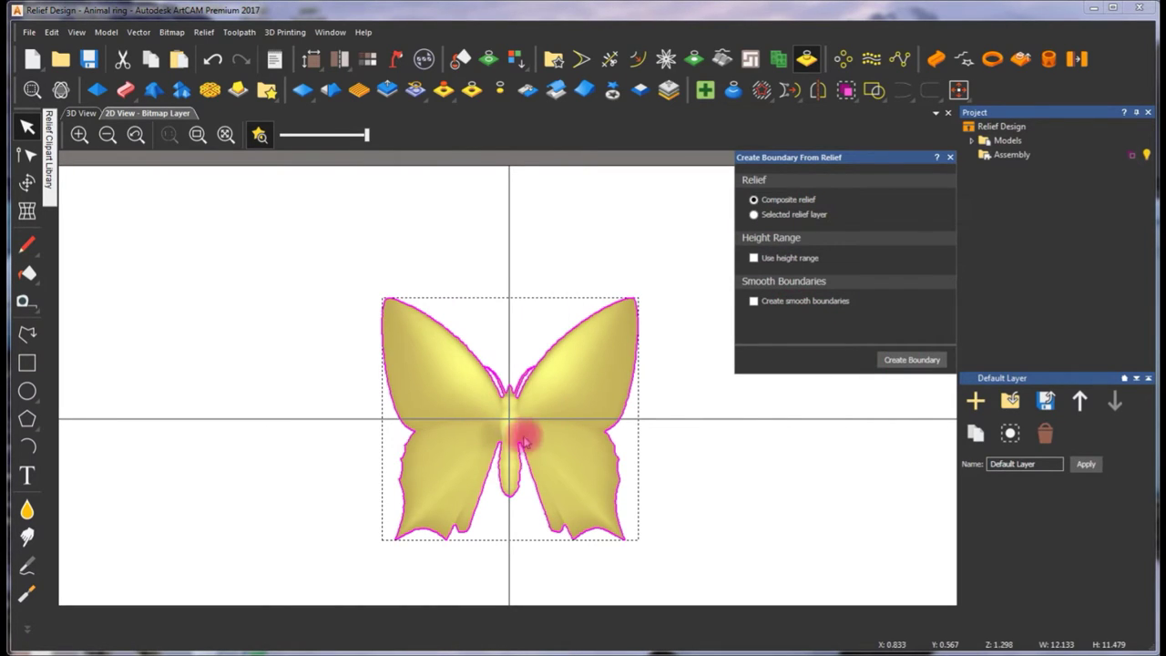
click(951, 159)
Check the butterfly's new boundary vector, then zoom out to the whole sheet
click(681, 263)
scroll(521, 405, up, 3)
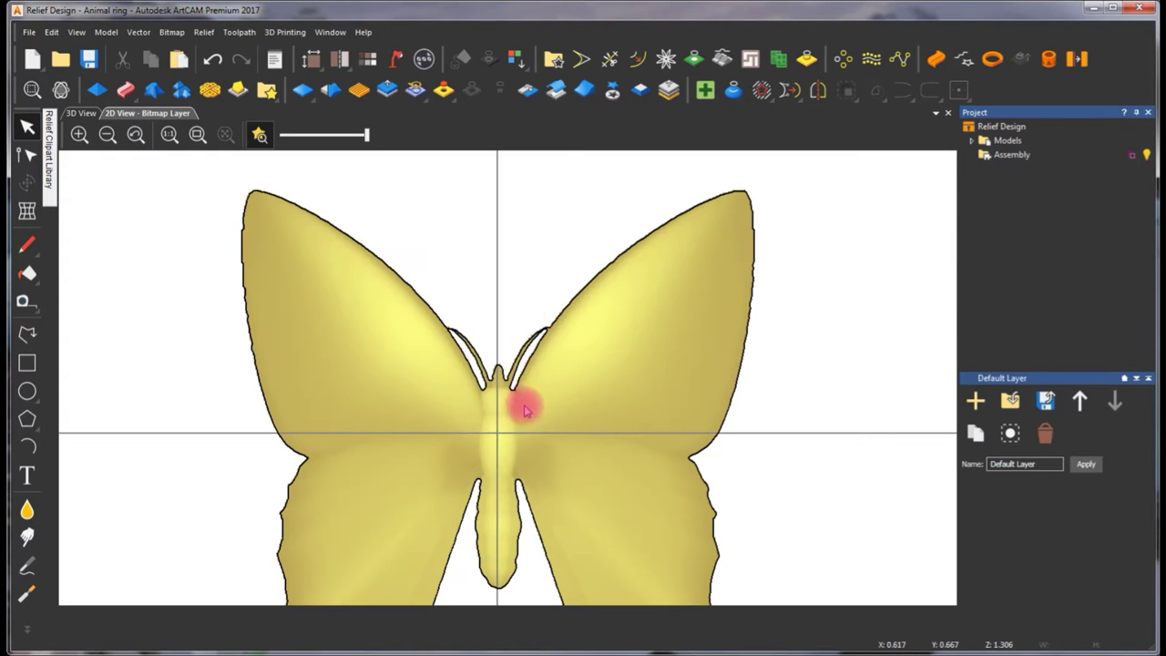
click(583, 291)
scroll(520, 416, down, 4)
scroll(514, 393, up, 2)
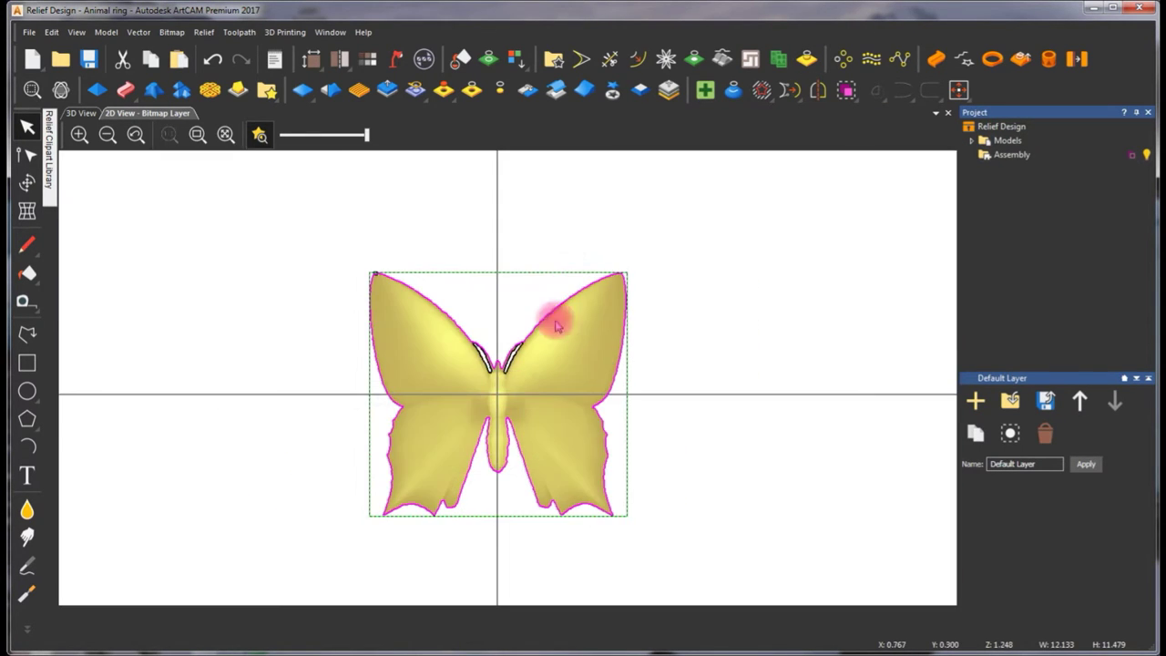
click(580, 225)
key(F3)
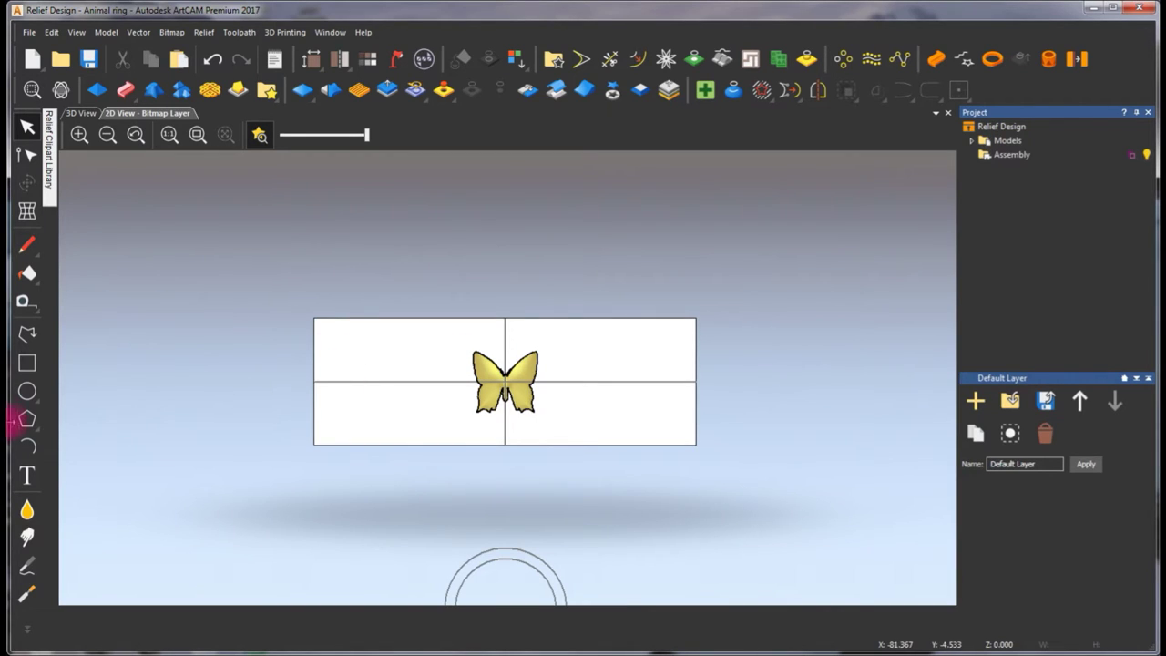
click(27, 364)
Create a 2.267 × 4 mm rectangle at the sheet's left edge
drag(307, 371, 321, 395)
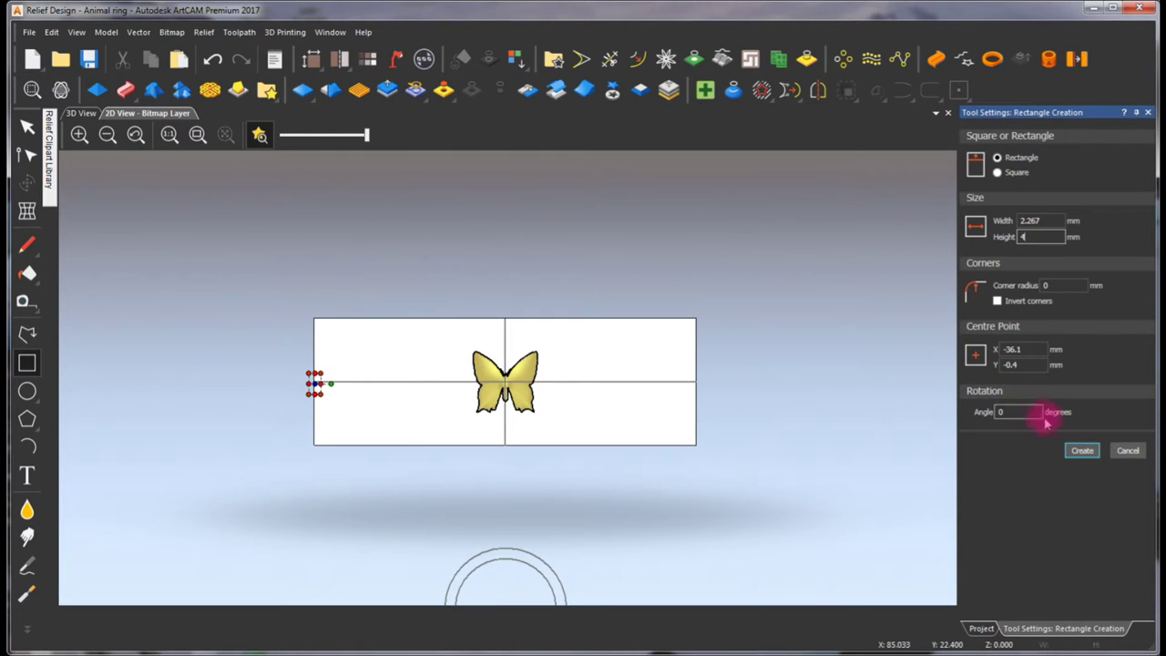
click(1082, 450)
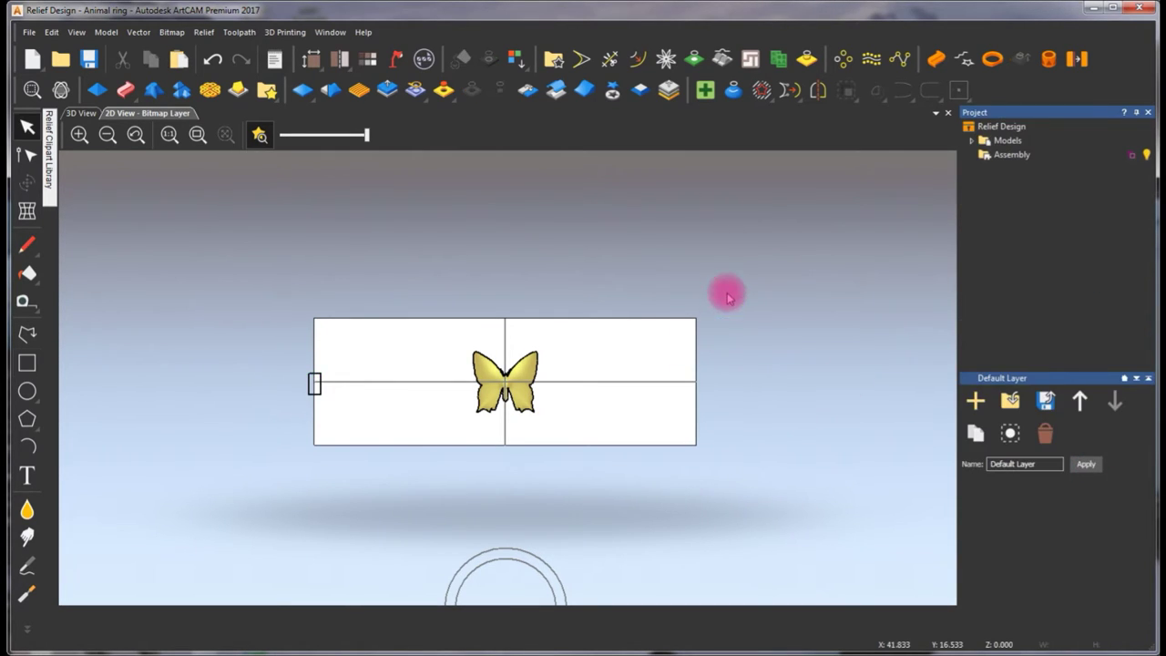
scroll(314, 384, up, 2)
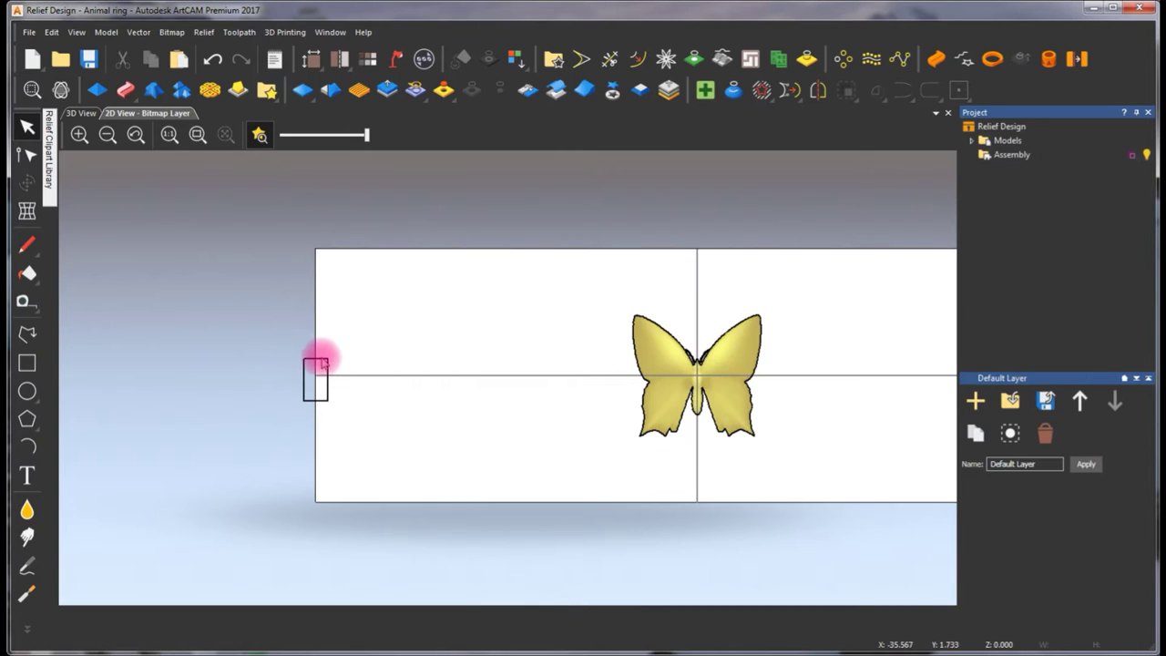
Nudge the rectangle up onto the horizontal centre line so its origin Y is 0
click(322, 361)
scroll(365, 383, up, 2)
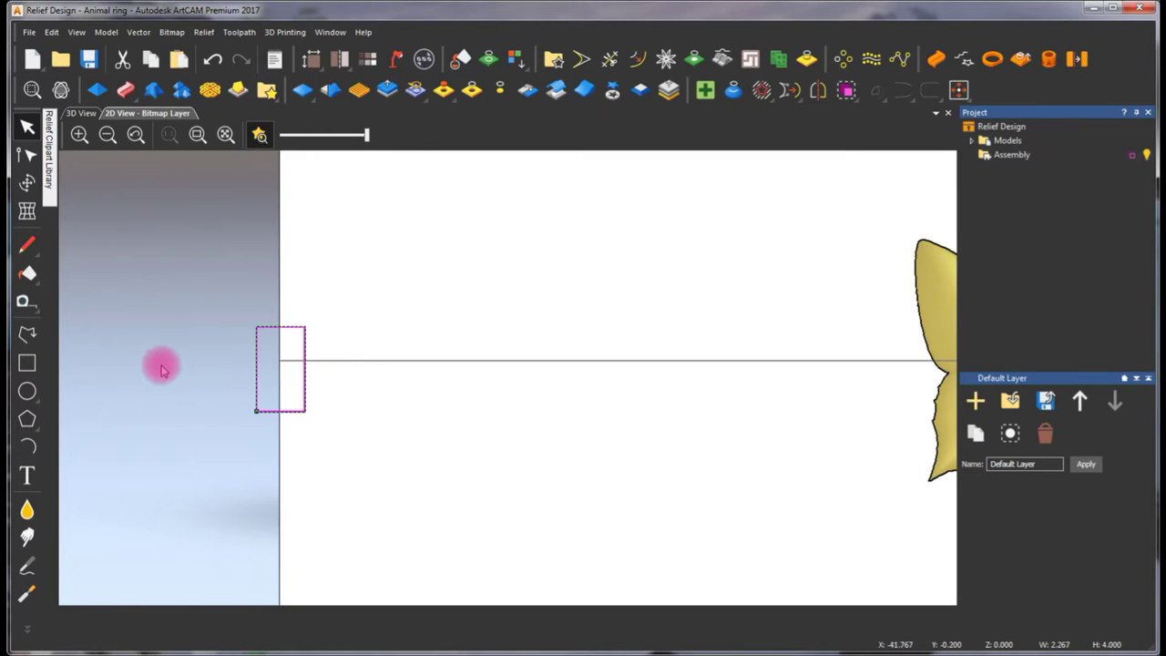
click(304, 336)
scroll(309, 370, up, 3)
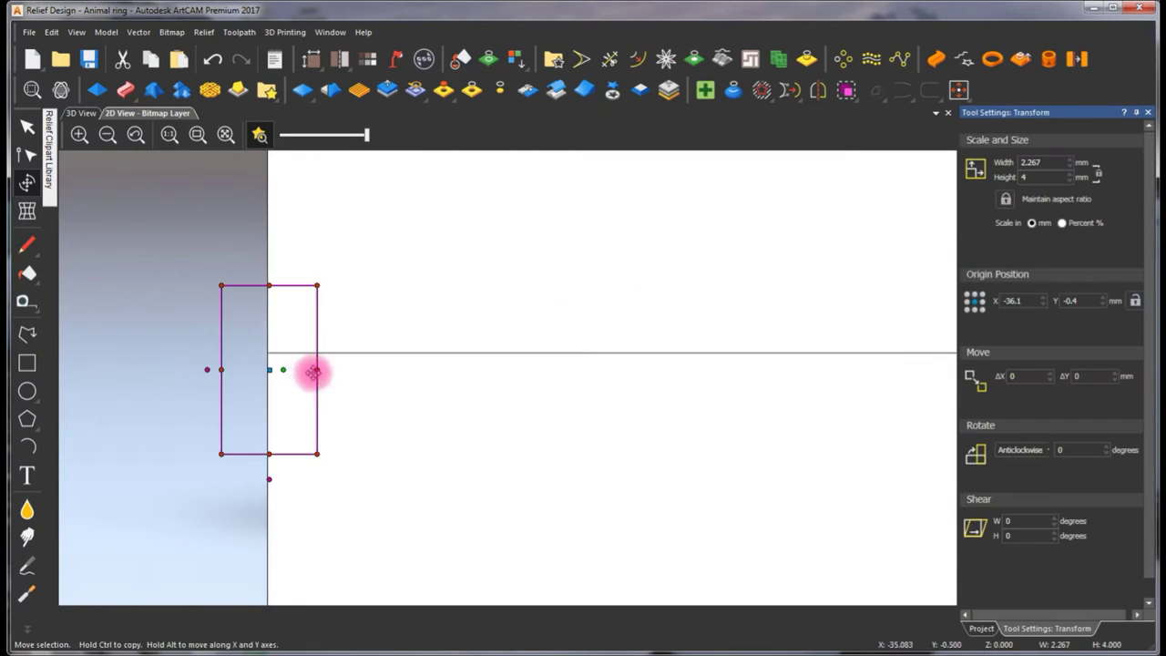
key(Up)
key(Up)
key(Up)
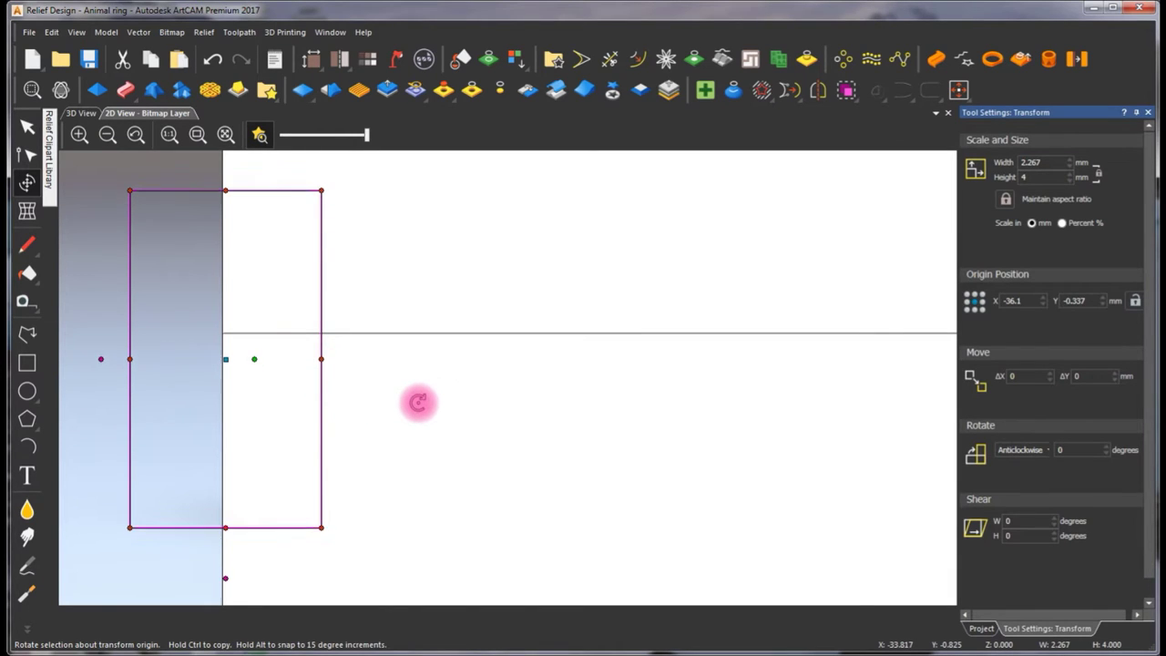
key(Up)
key(Up)
key(Up)
key(Up)
key(Up)
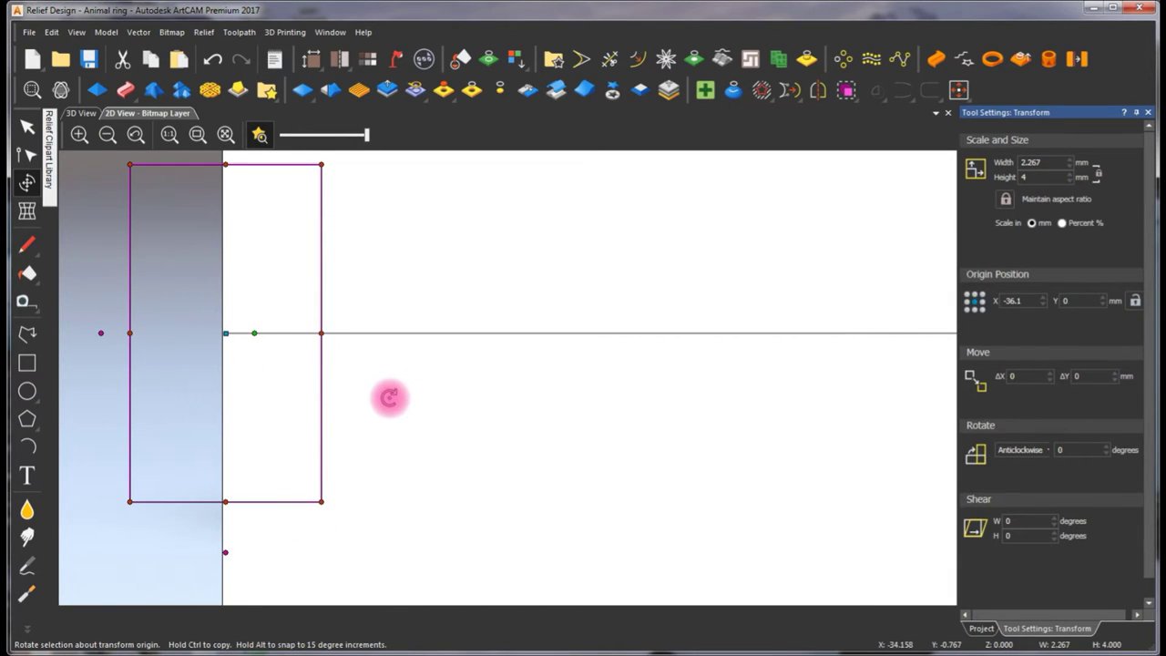
key(Escape)
click(502, 307)
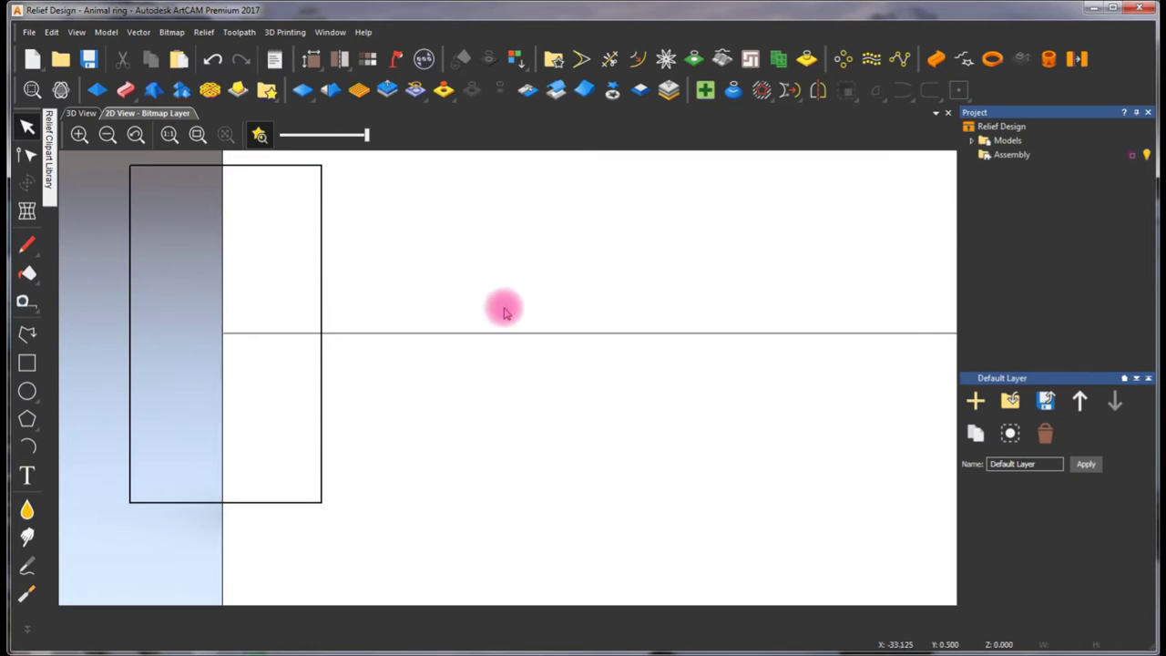
scroll(562, 333, down, 5)
scroll(554, 356, up, 5)
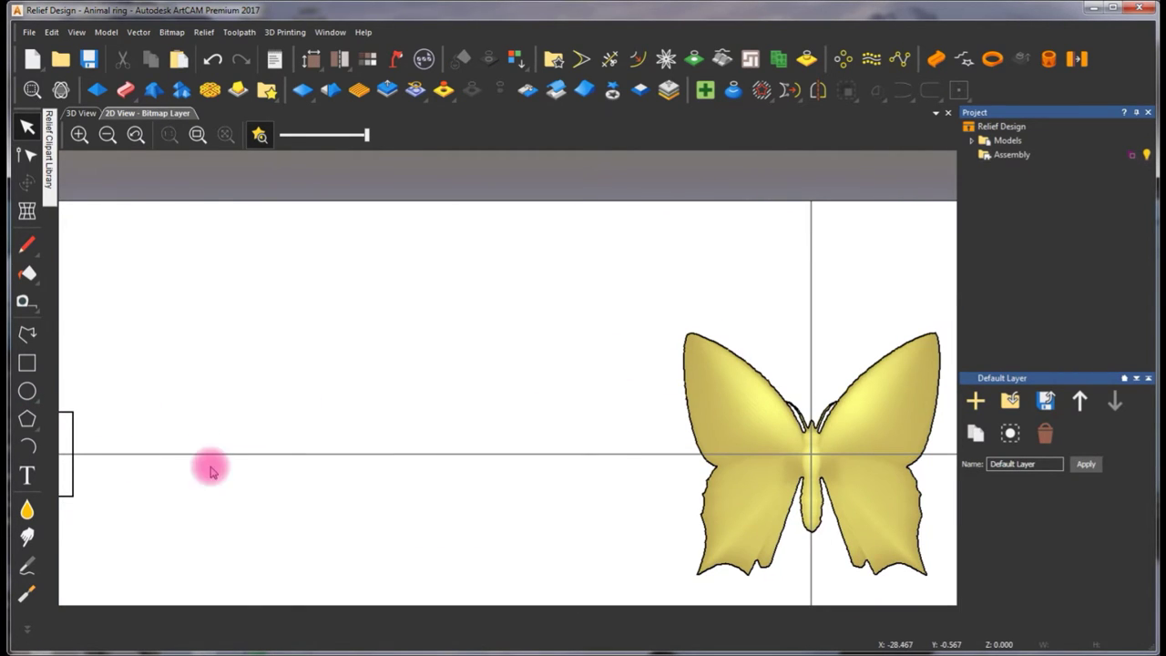
Draw a straight line from the small rectangle's top corner to the butterfly's upper wing tip
scroll(208, 464, down, 2)
click(28, 334)
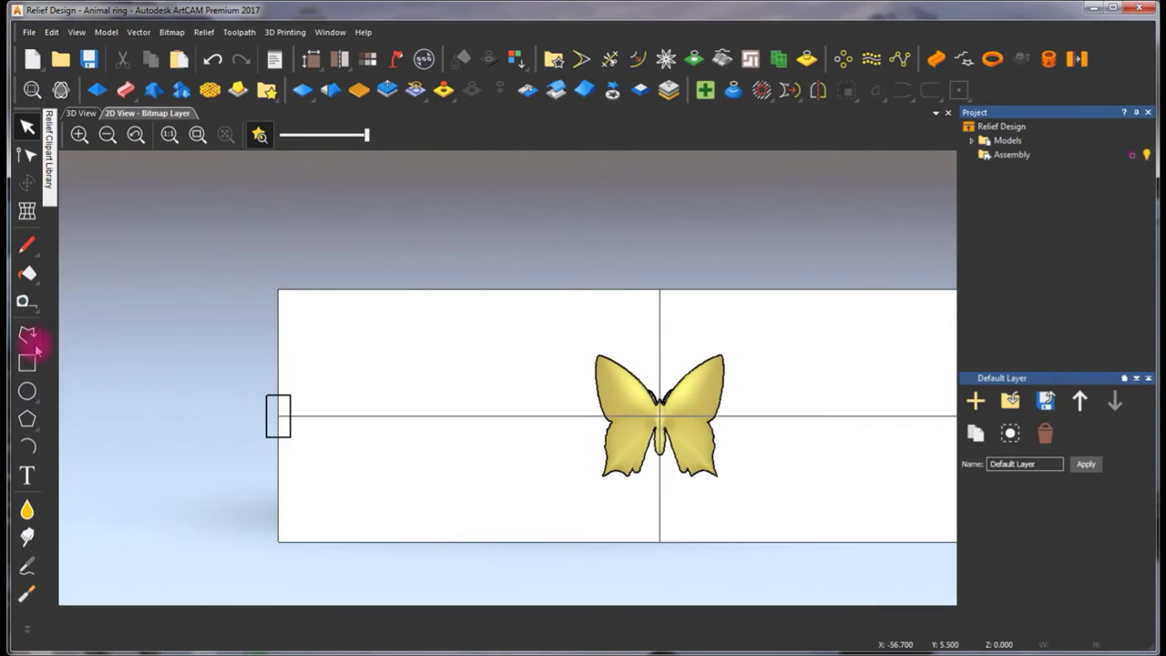
click(269, 398)
scroll(546, 356, up, 2)
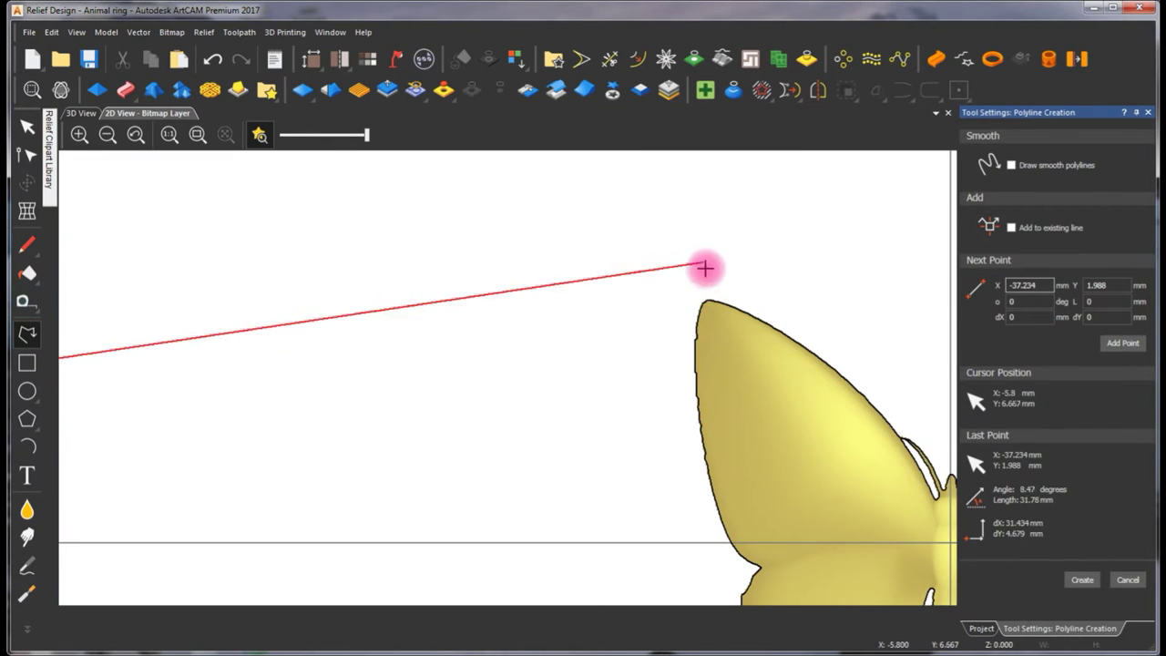
click(705, 302)
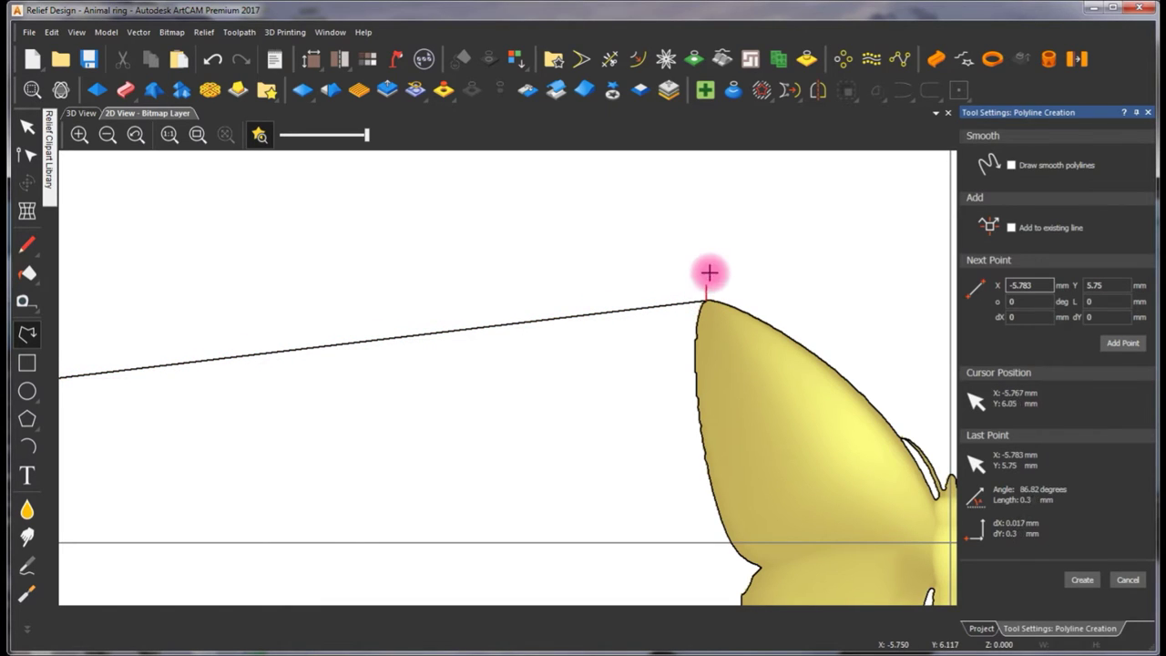
right_click(707, 271)
key(Escape)
Node edit the line and add a node partway along it
scroll(593, 330, down, 5)
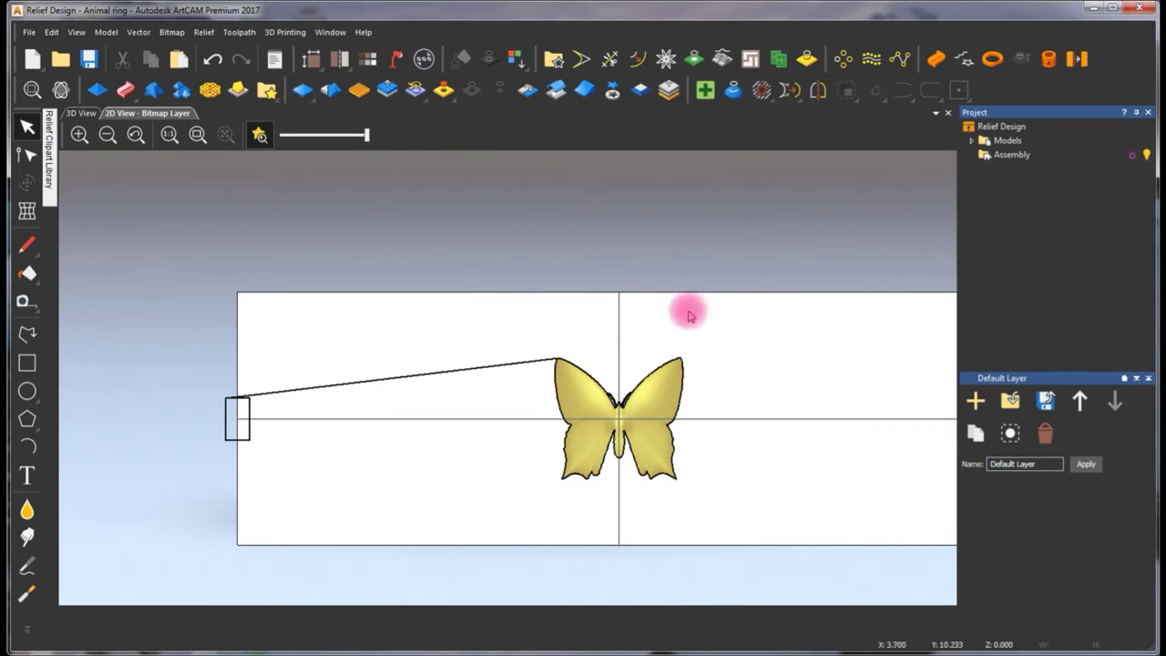
click(504, 369)
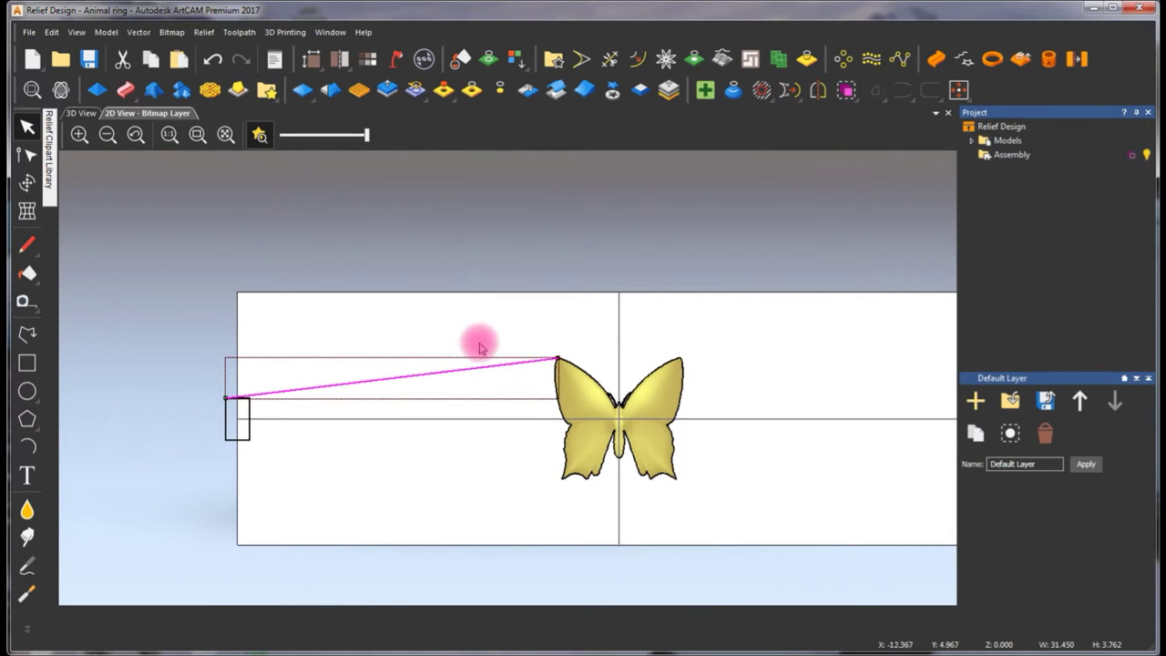
double_click(489, 377)
scroll(489, 377, up, 1)
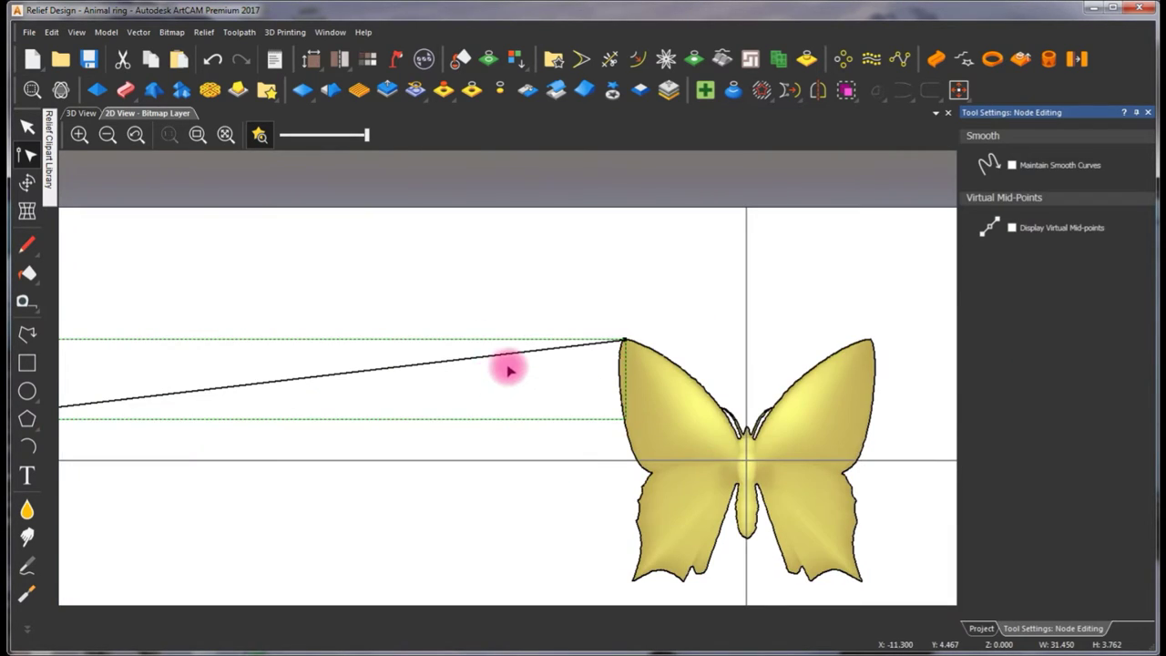
scroll(508, 364, down, 1)
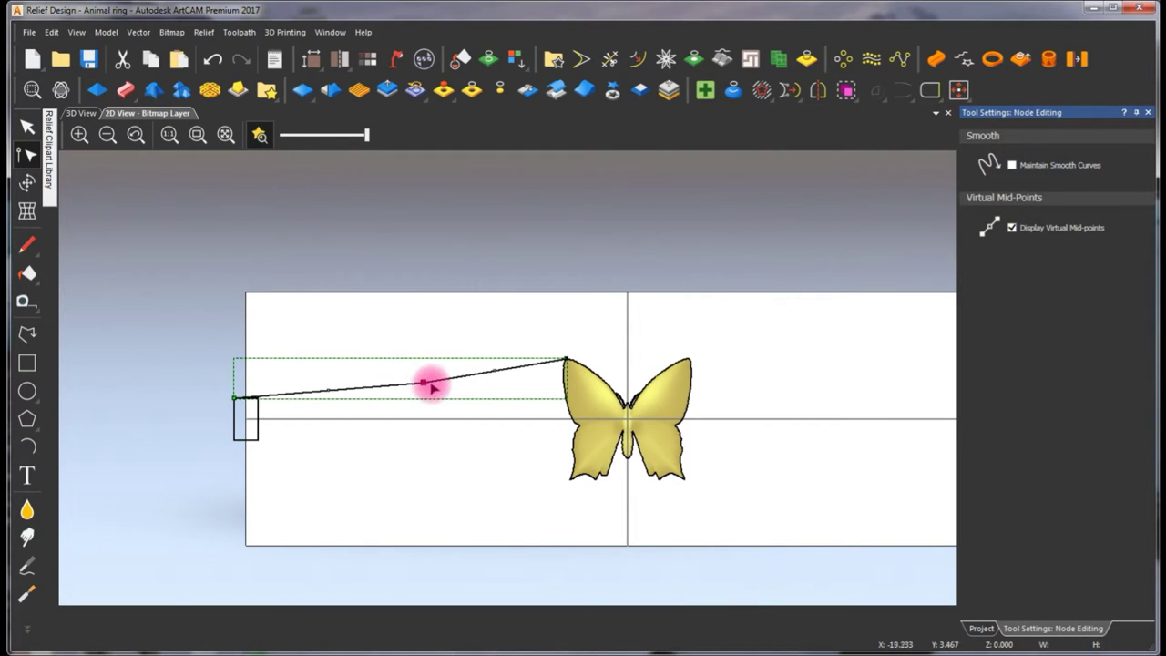
double_click(461, 379)
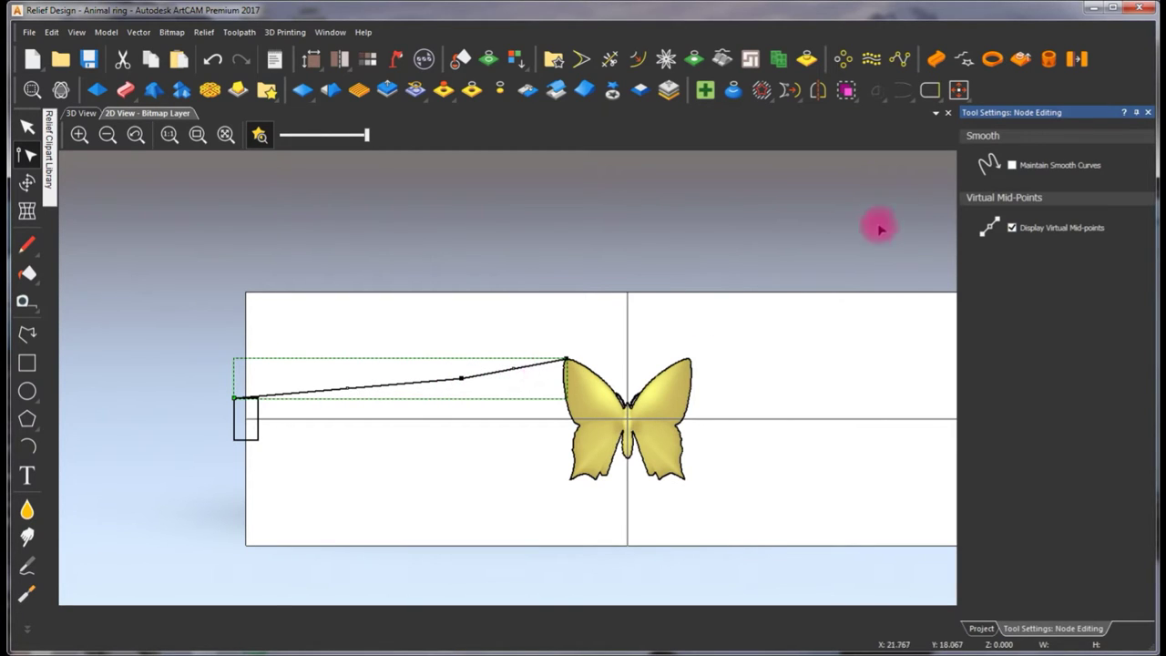
click(1012, 228)
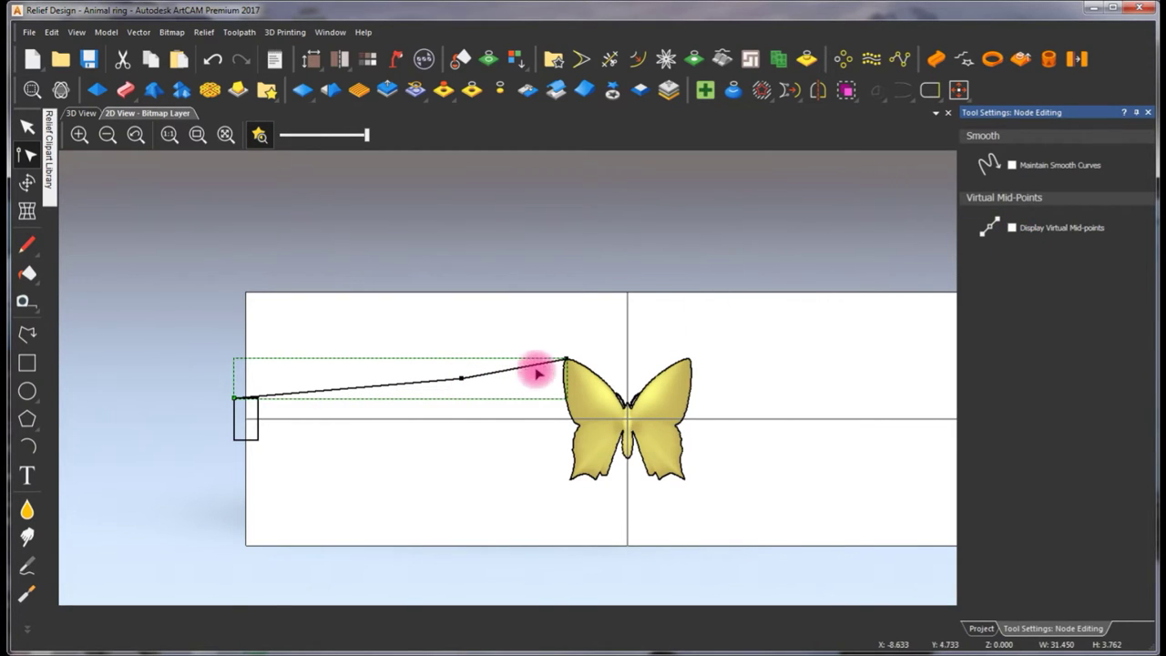
click(478, 394)
click(463, 379)
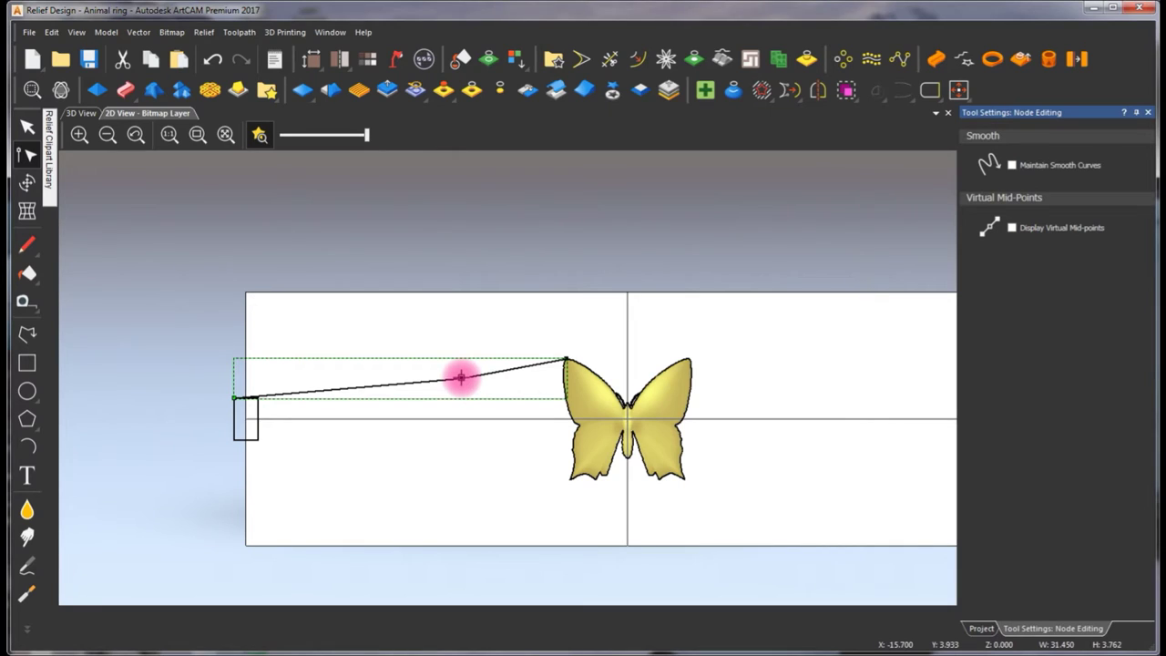
Convert the span to a Bezier and bend it into a curve flaring up to the wing tip
click(461, 377)
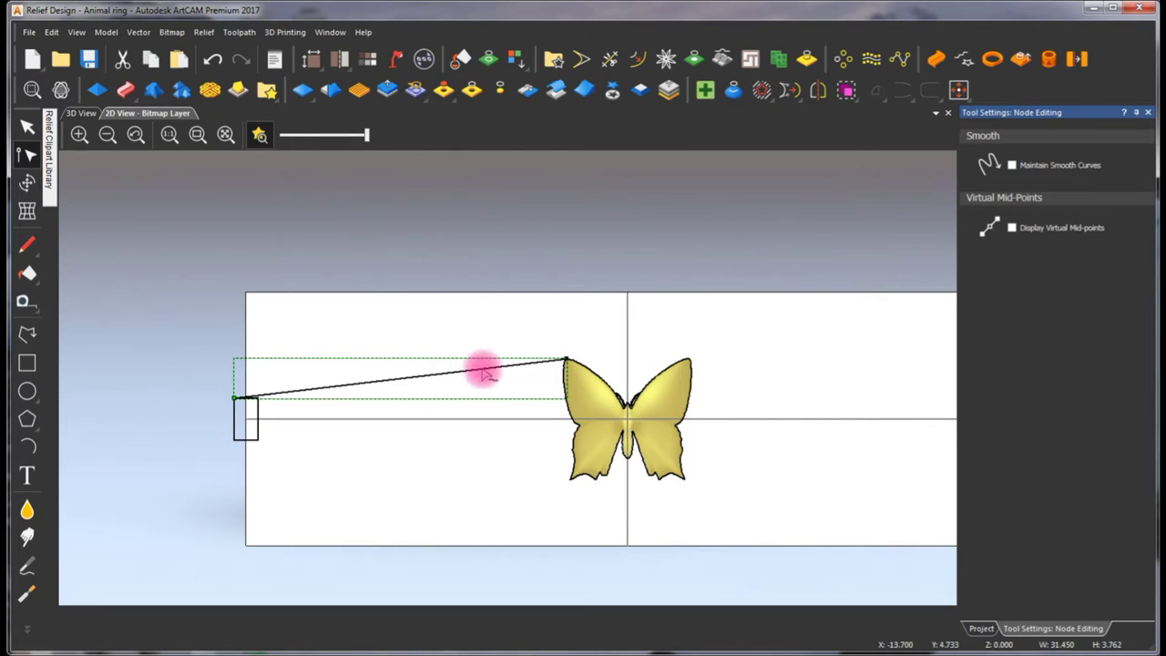
drag(457, 372, 546, 391)
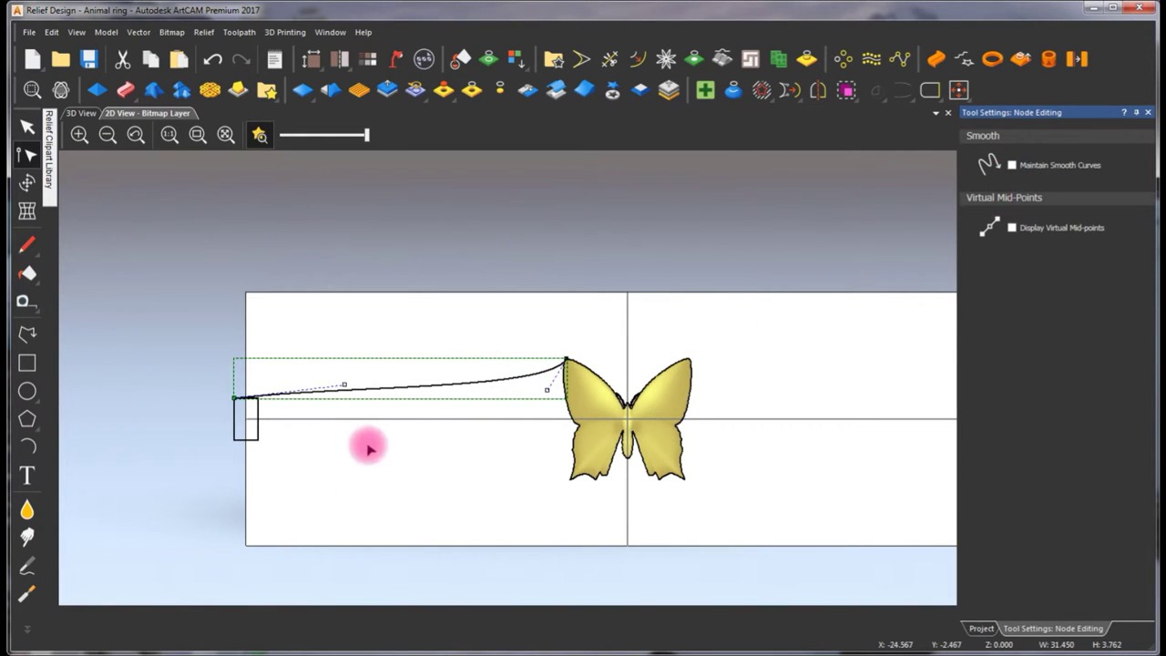
scroll(360, 423, up, 3)
scroll(305, 265, down, 1)
drag(390, 292, 392, 310)
drag(797, 301, 815, 325)
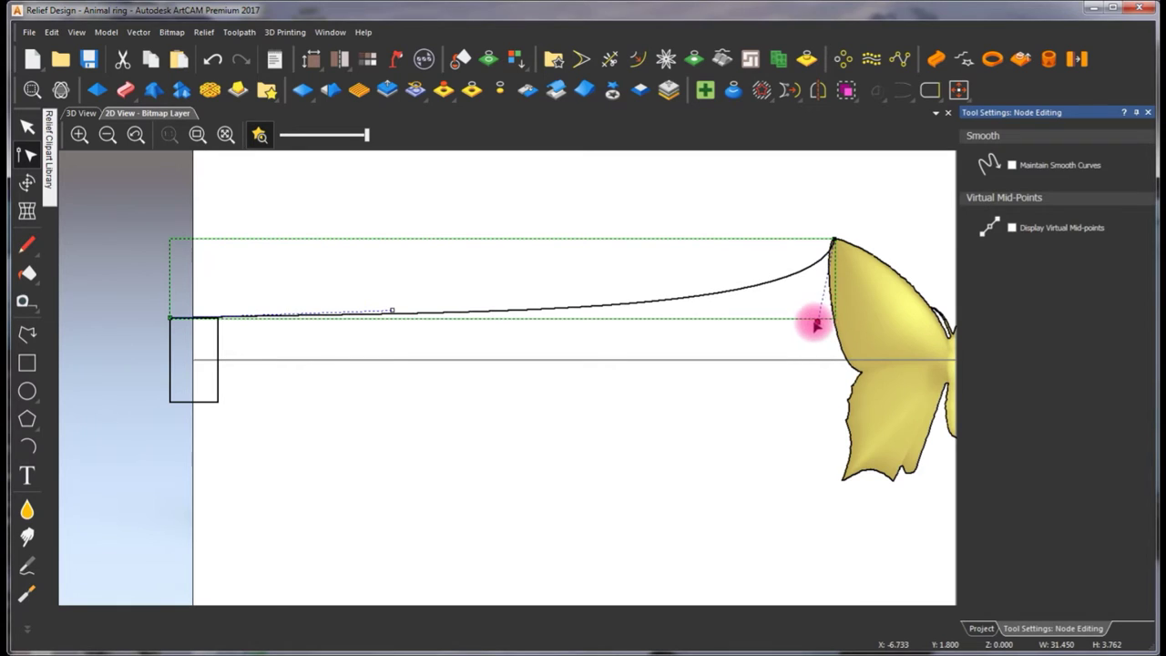
click(724, 273)
scroll(575, 318, down, 2)
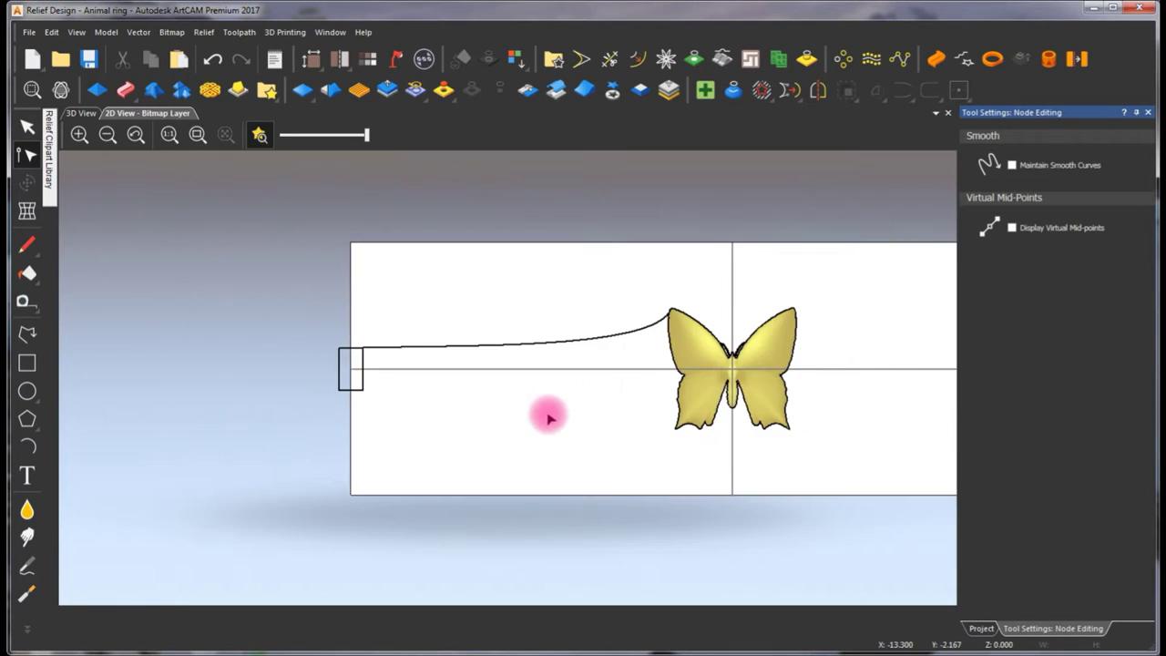
scroll(583, 382, up, 2)
key(Escape)
click(573, 325)
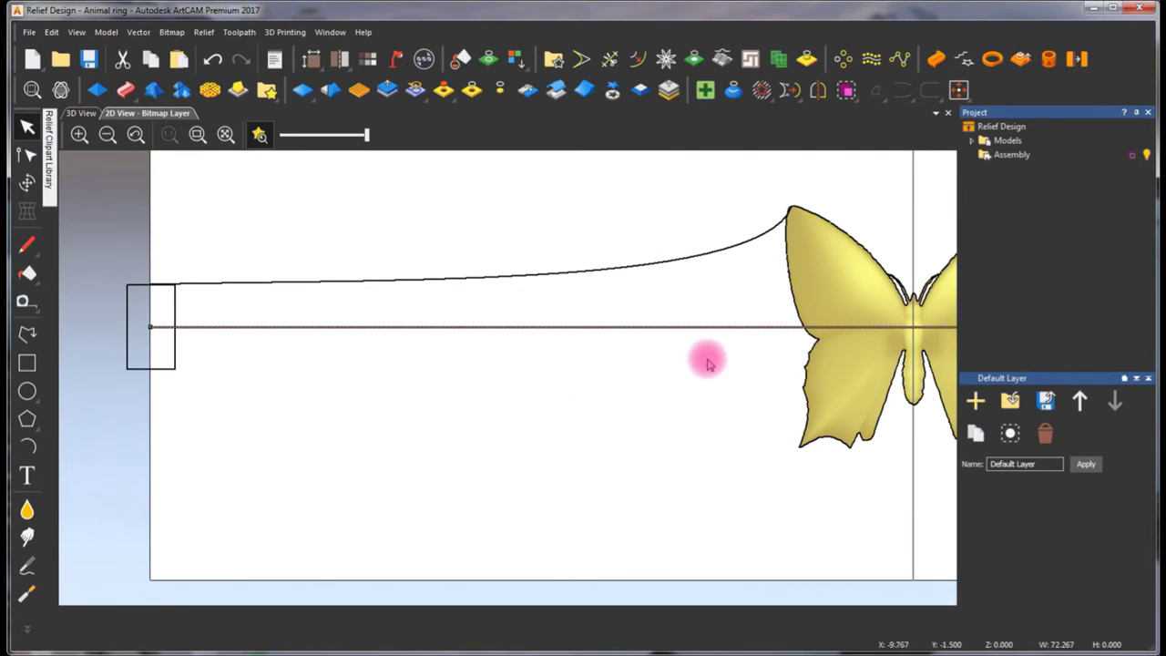
Mirror the curve to add a copy below the centre line
shift+click(632, 268)
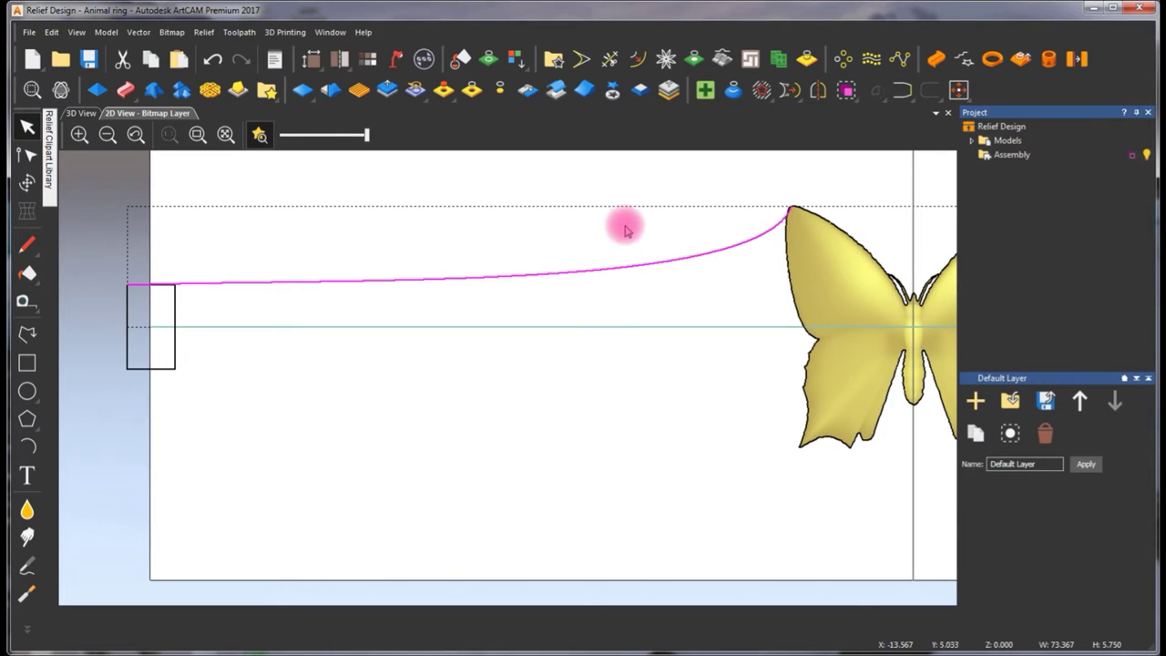
click(820, 91)
click(873, 238)
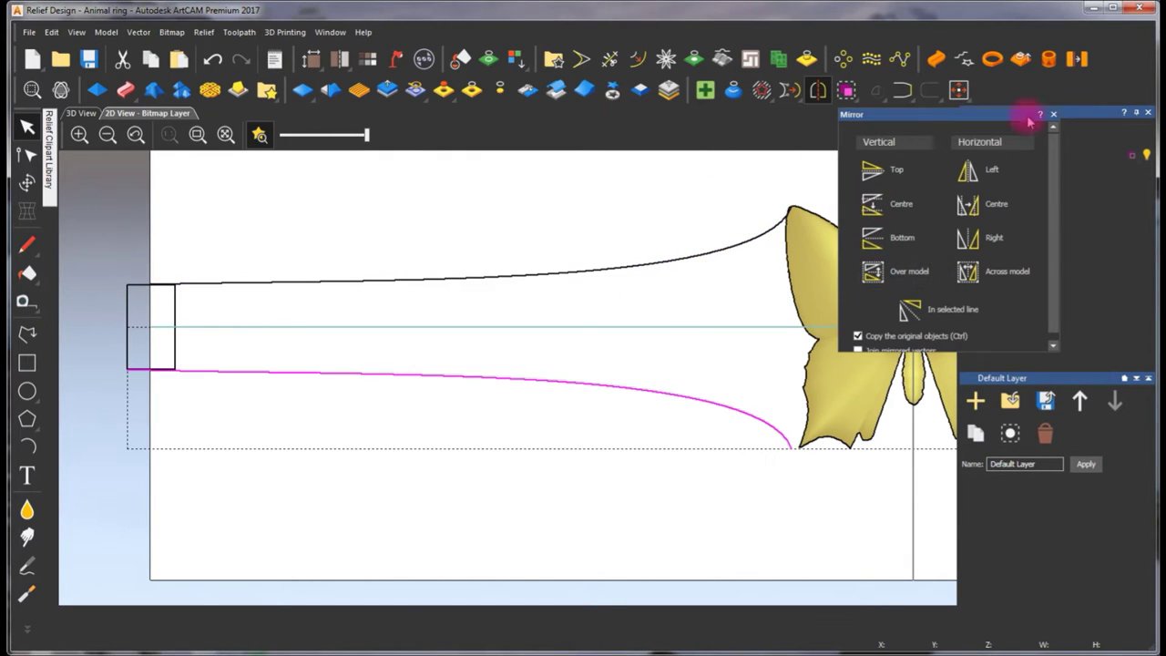
click(1054, 115)
click(674, 455)
Move the lower curve's end node onto the butterfly's lower wing tip and exit node editing
scroll(768, 422, down, 3)
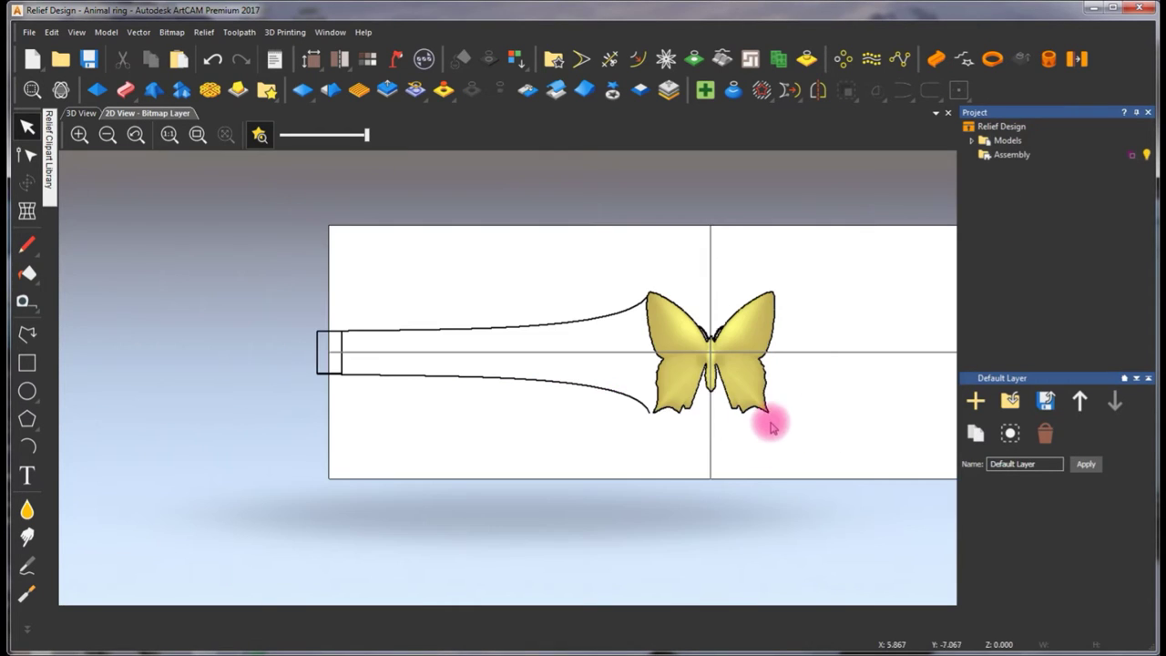
scroll(625, 415, up, 3)
click(632, 412)
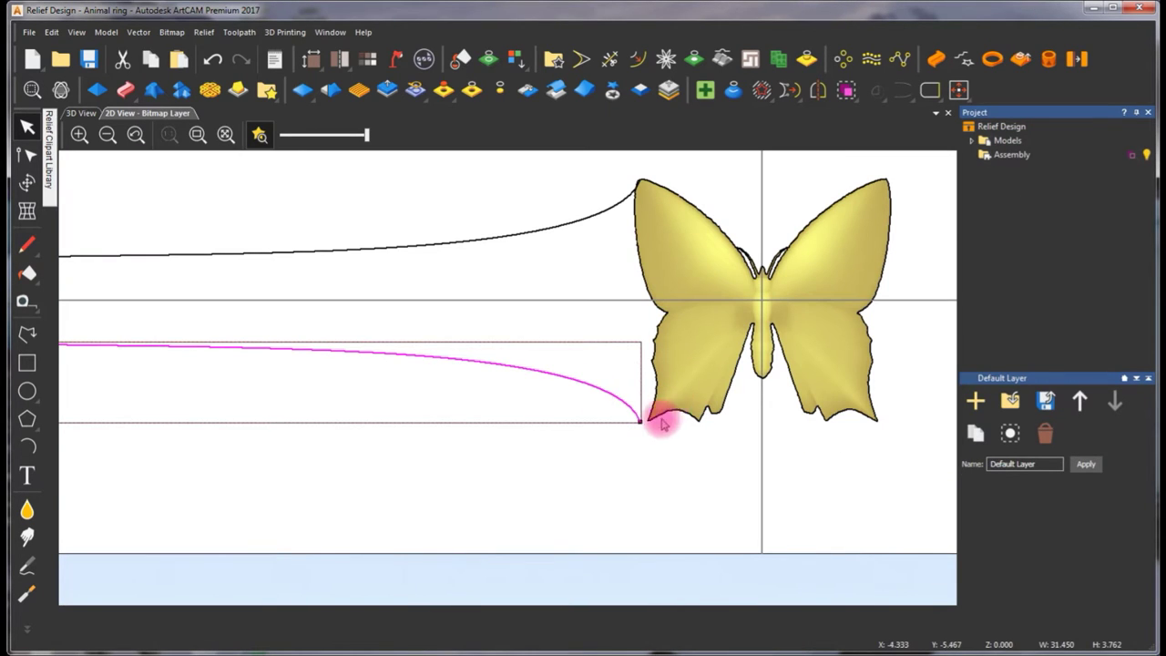
click(650, 428)
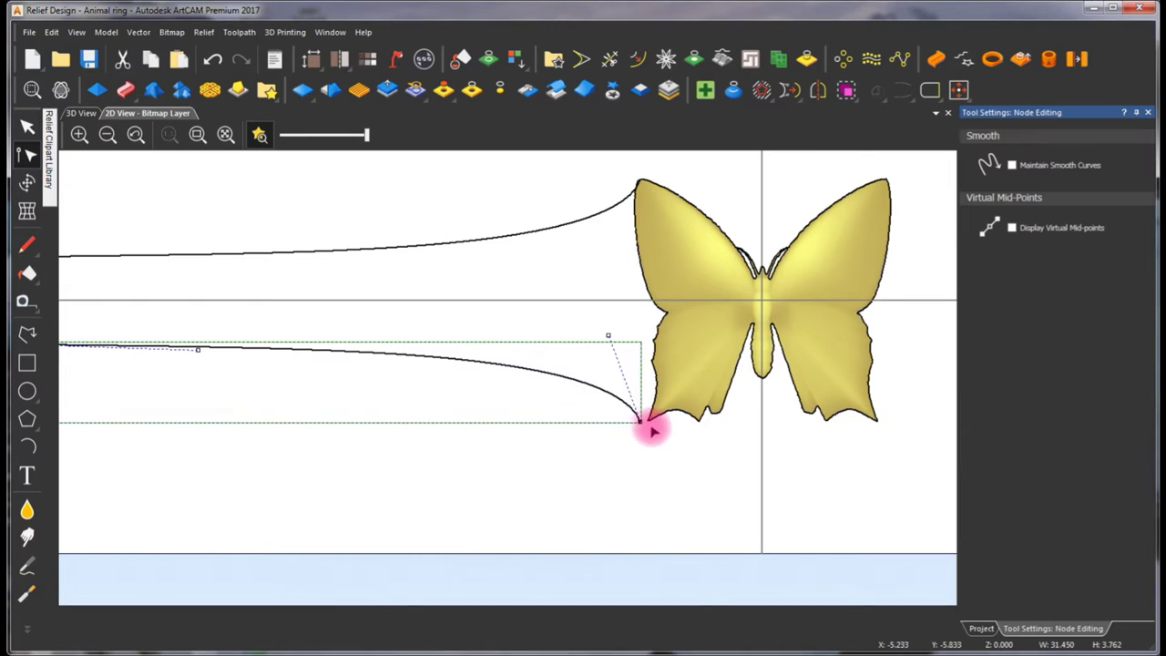
drag(640, 422, 648, 421)
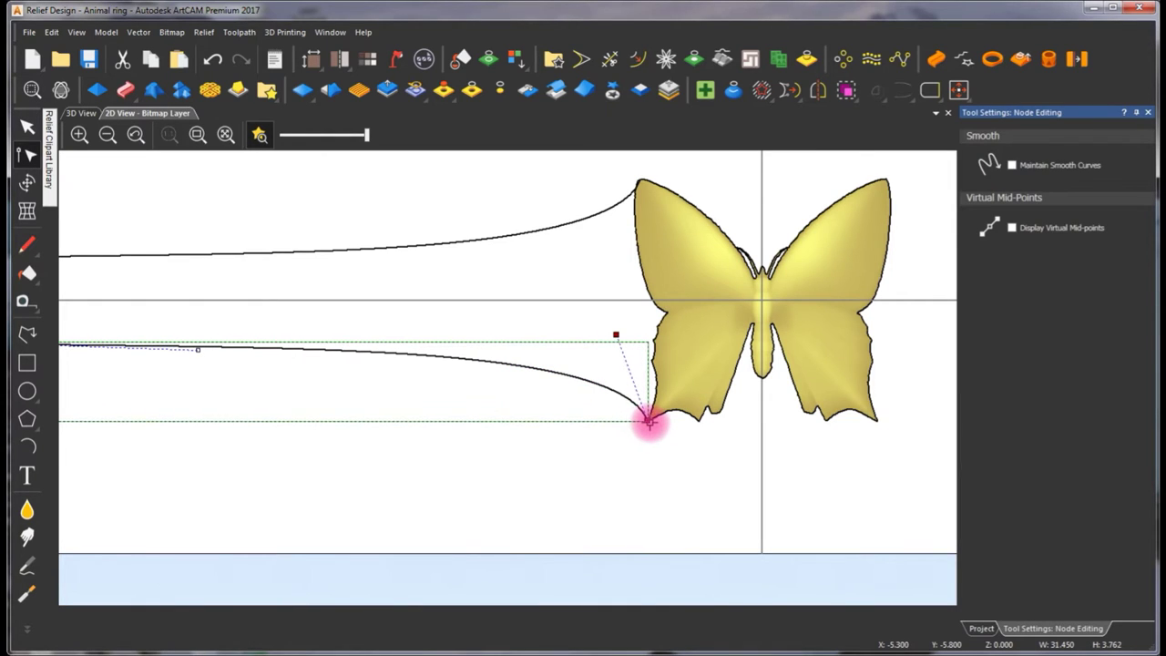
scroll(652, 420, up, 3)
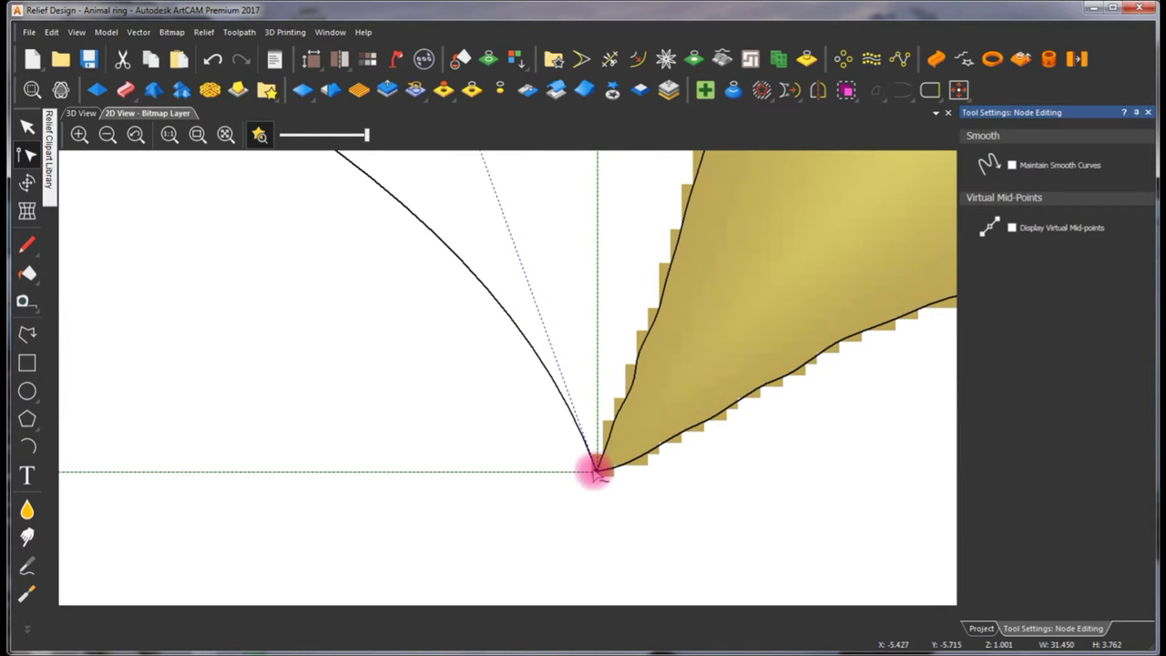
scroll(591, 364, down, 5)
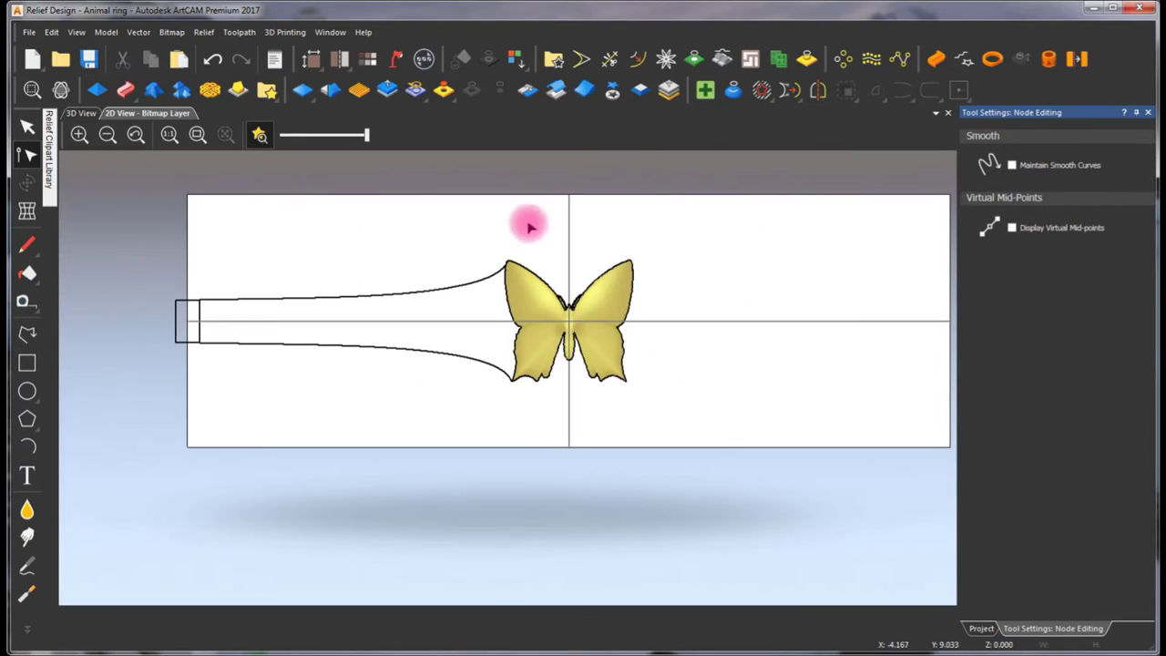
key(n)
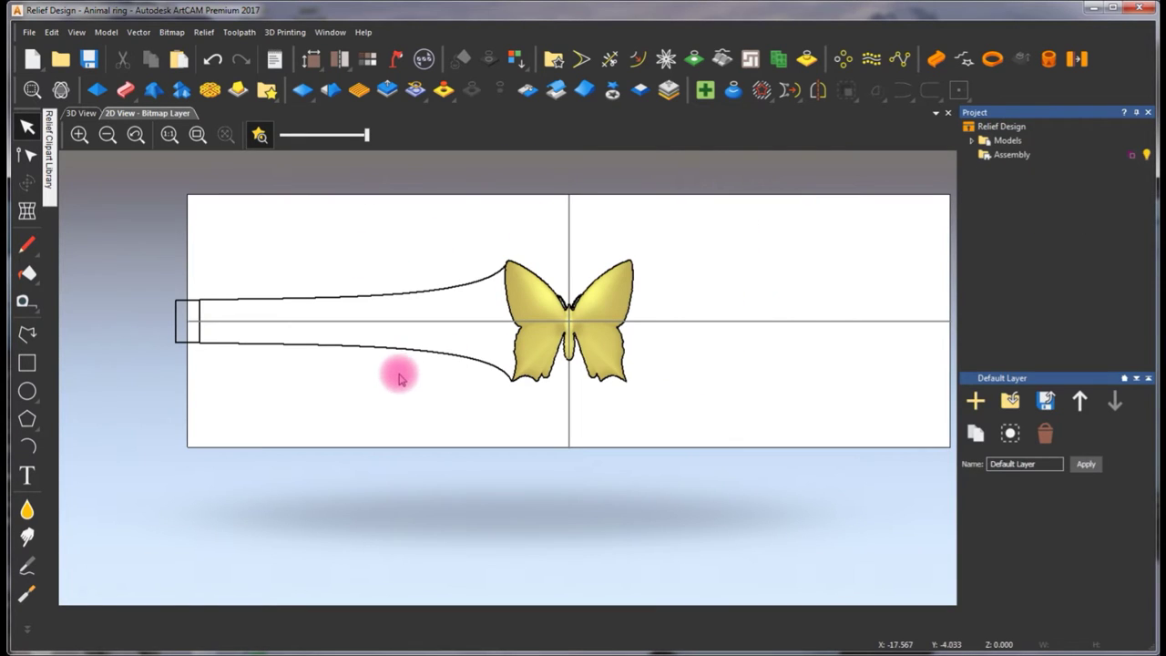
View the ring relief with its vectors in 3D from isometric, front and top views
click(391, 295)
scroll(186, 319, up, 3)
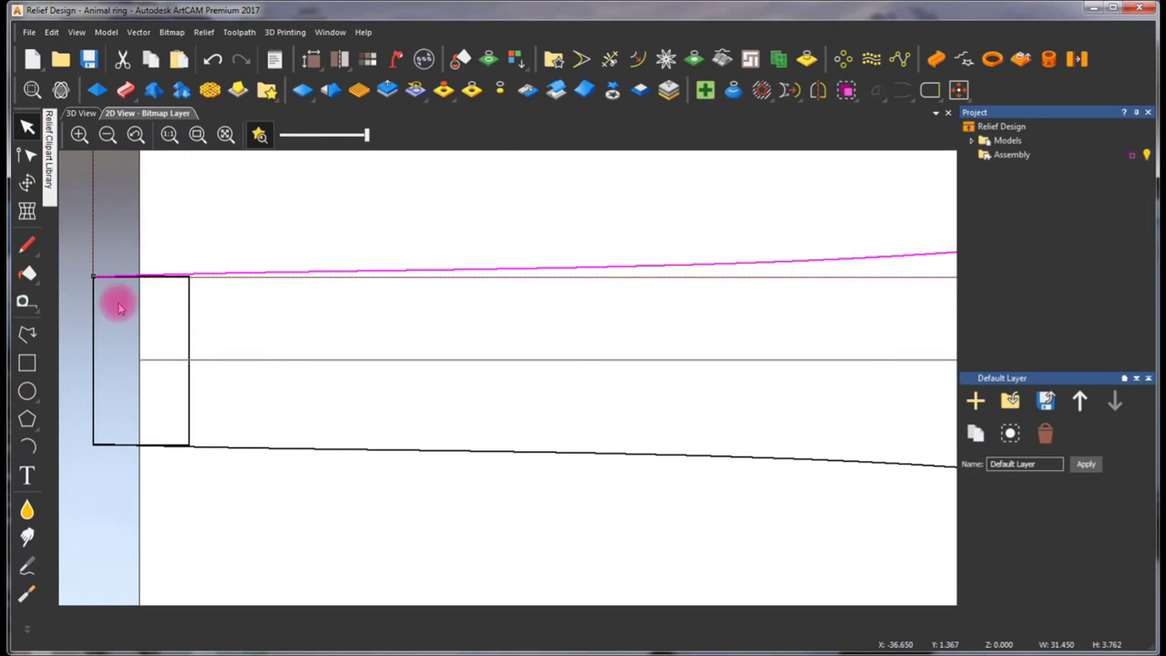
click(84, 113)
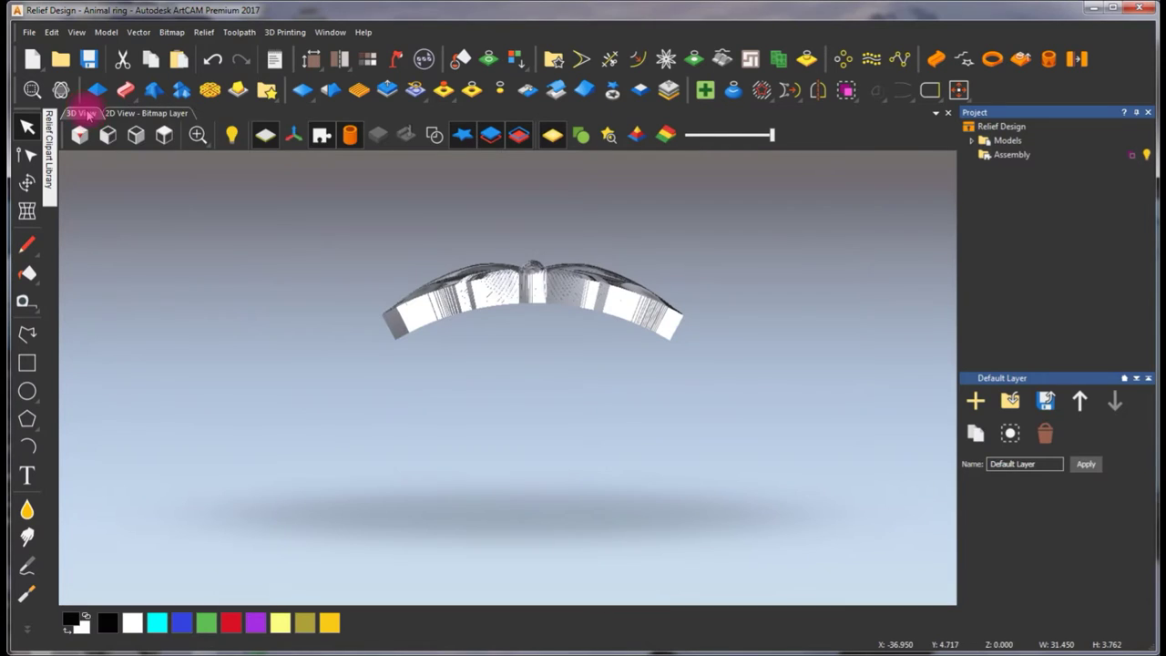
click(432, 137)
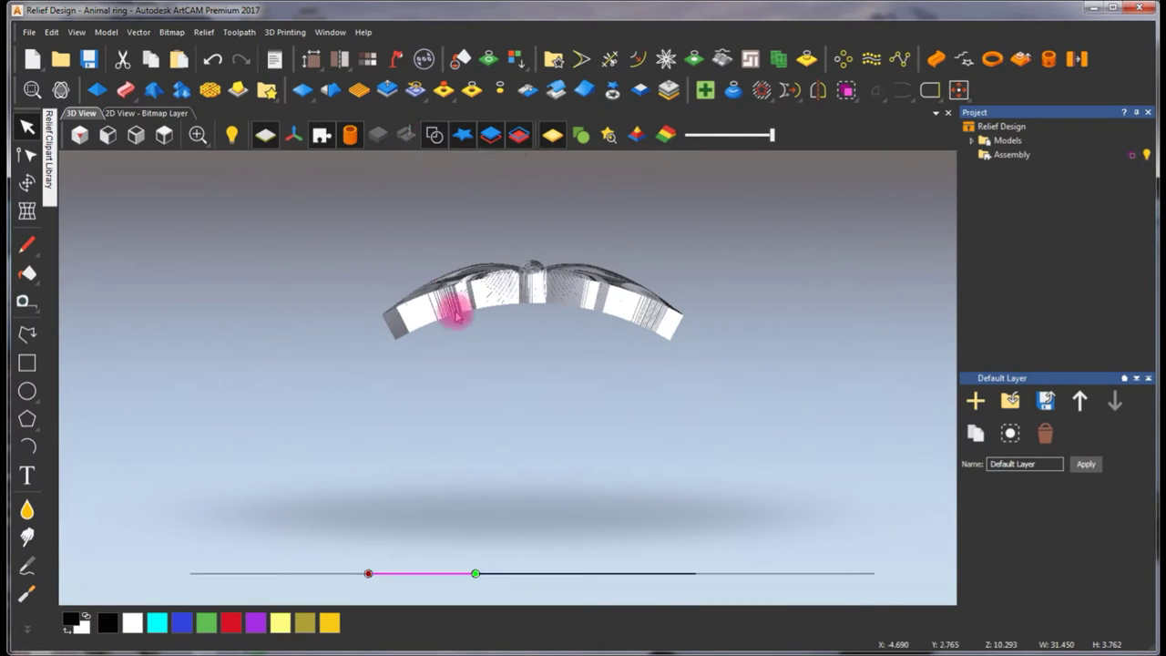
drag(456, 268, 463, 422)
click(81, 134)
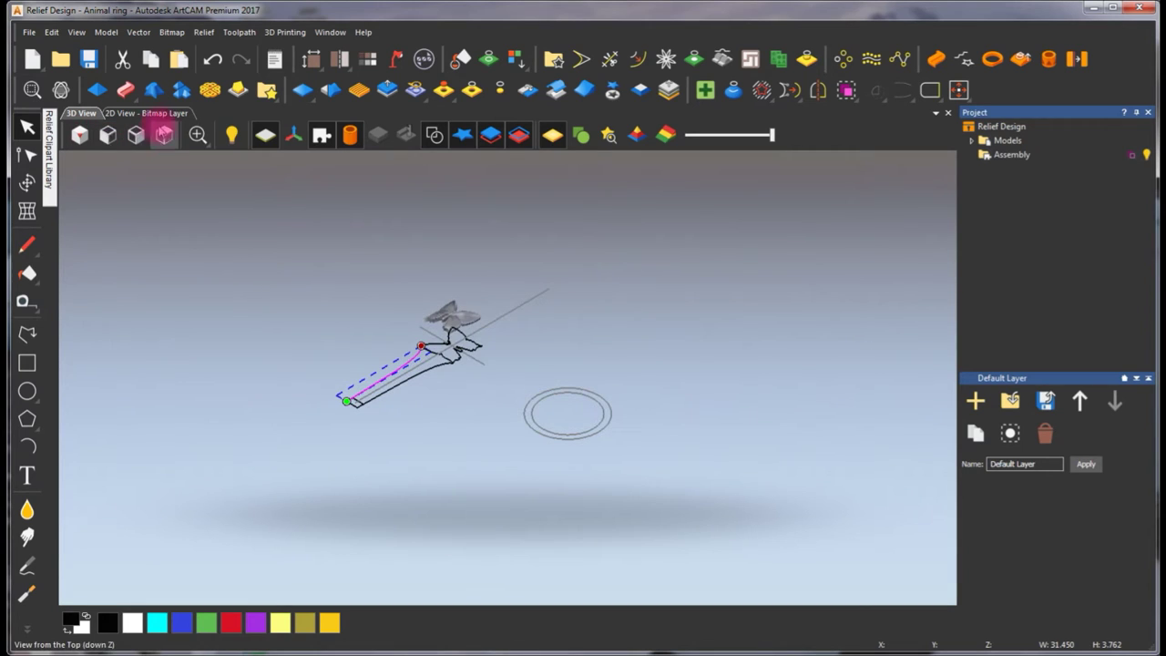
click(138, 139)
click(164, 135)
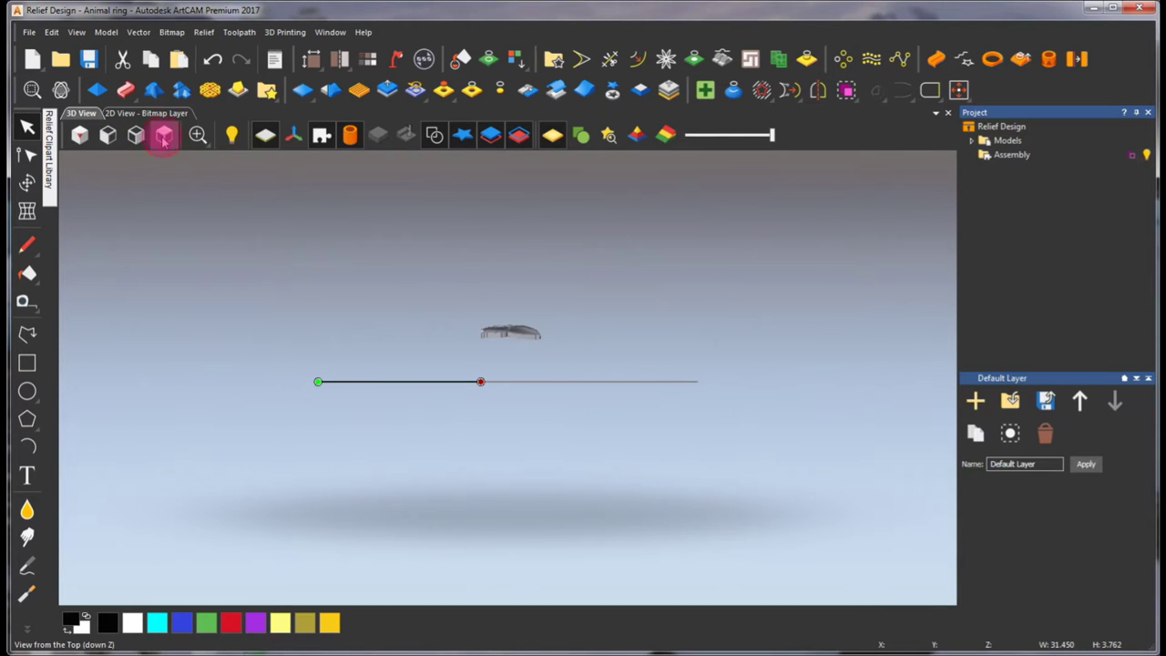
Zoom in on the shank, check the lower shank vector, and start the Rectangle tool
right_drag(380, 223, 410, 289)
click(369, 315)
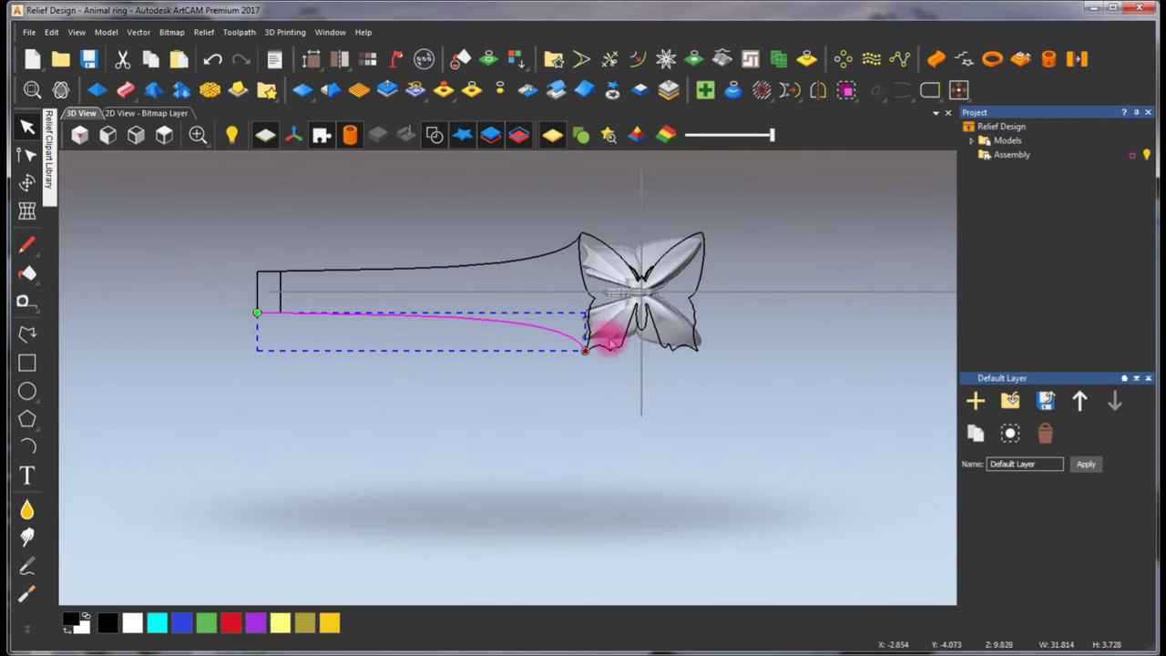
click(318, 275)
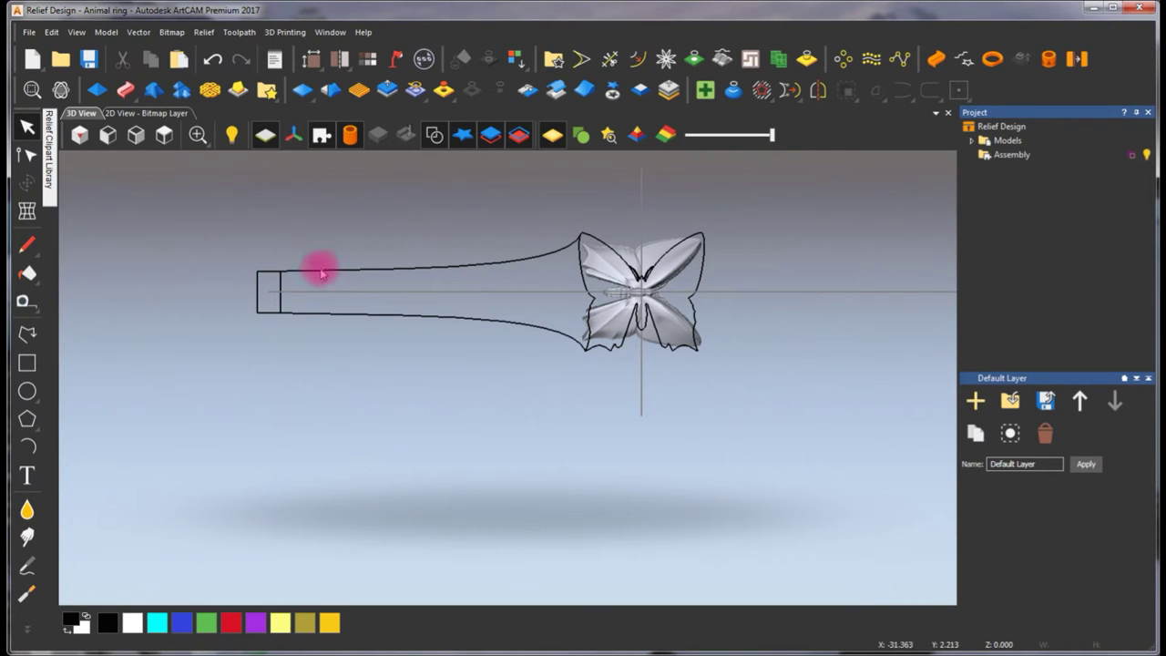
scroll(445, 263, down, 3)
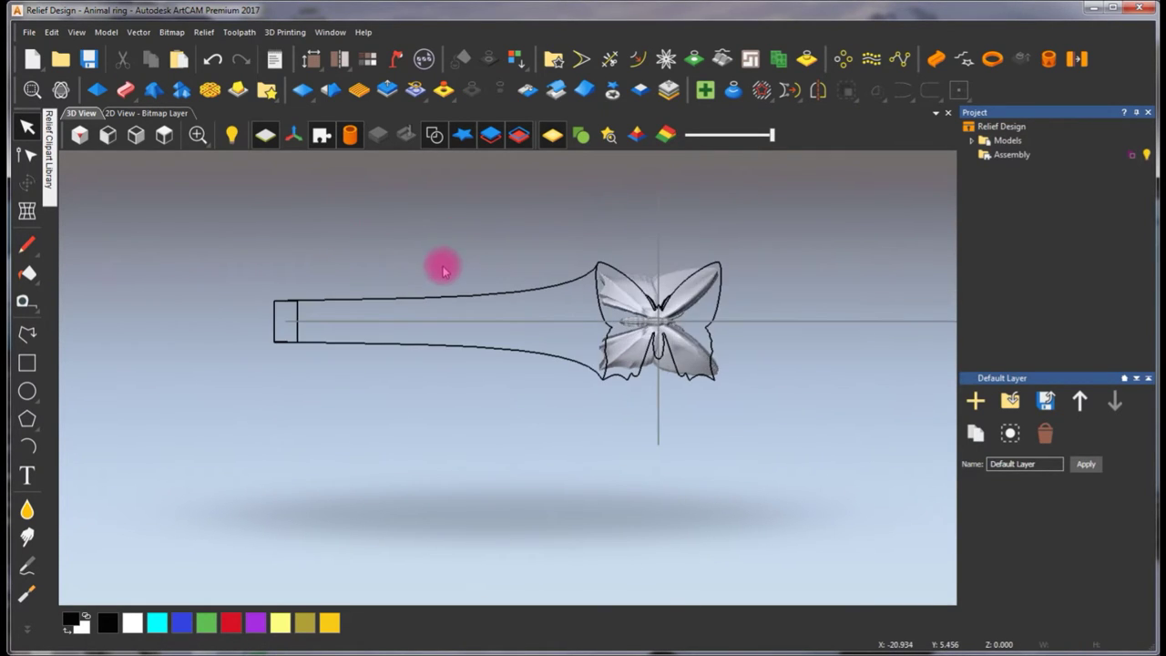
click(27, 363)
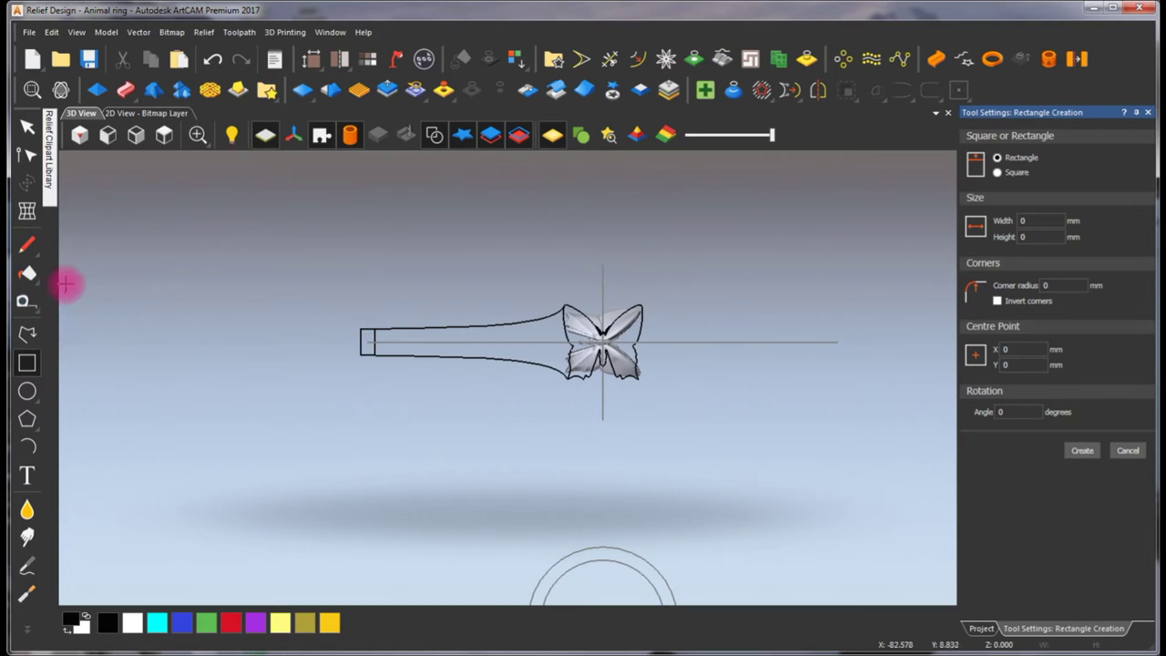
Draw a small rectangle above the shank and delete its bottom span, leaving an open three-sided shape
drag(441, 282, 445, 284)
key(Escape)
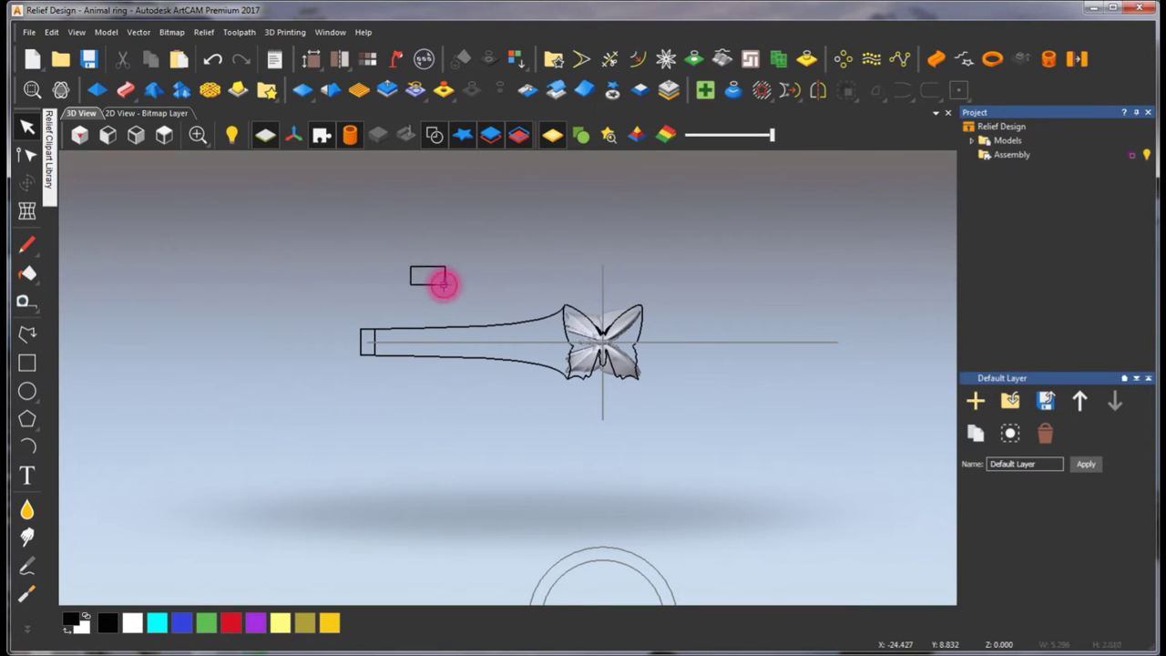
click(442, 283)
scroll(428, 281, up, 3)
double_click(432, 283)
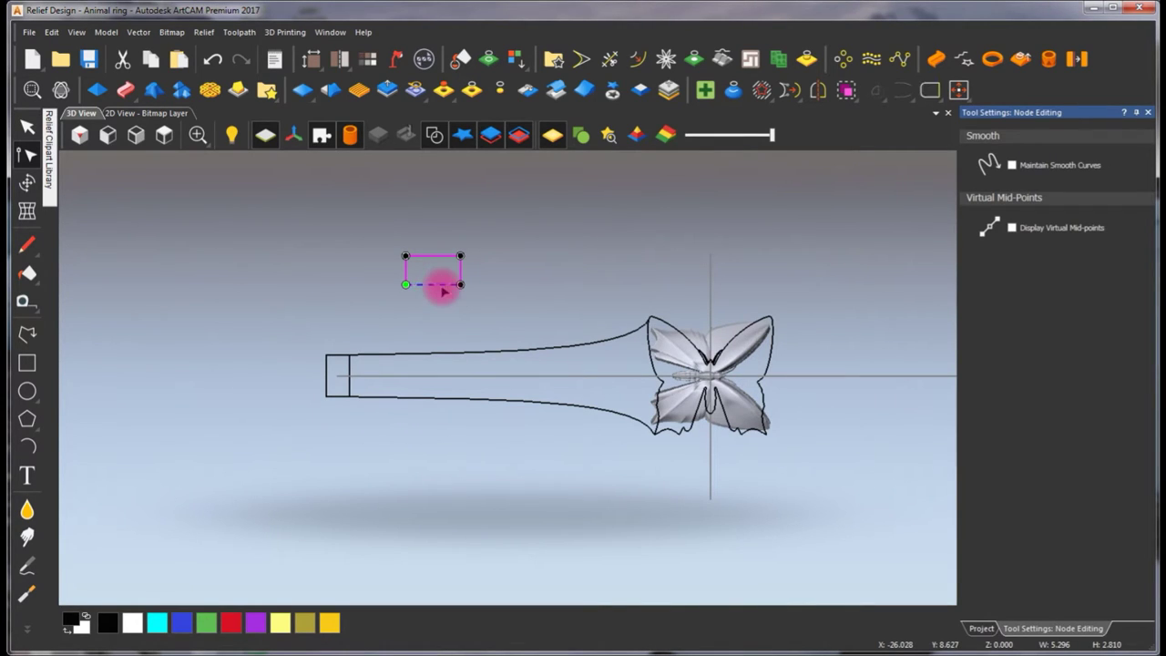
key(Delete)
key(Escape)
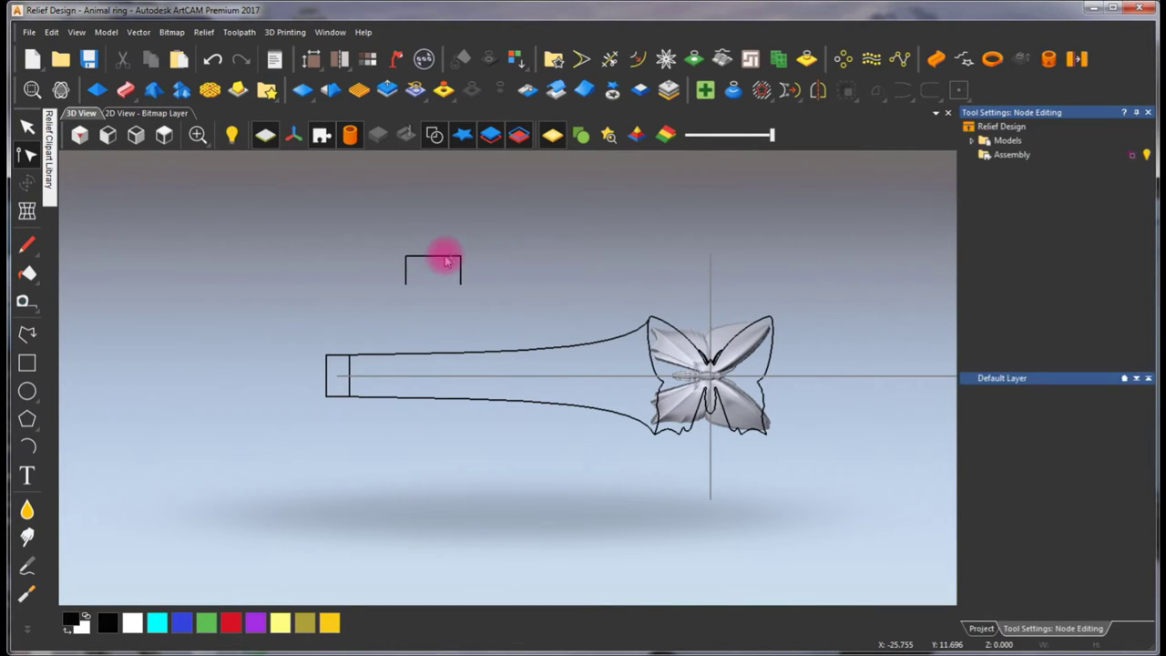
Copy the open shape to its left and reshape the copy's top into an arch
click(453, 258)
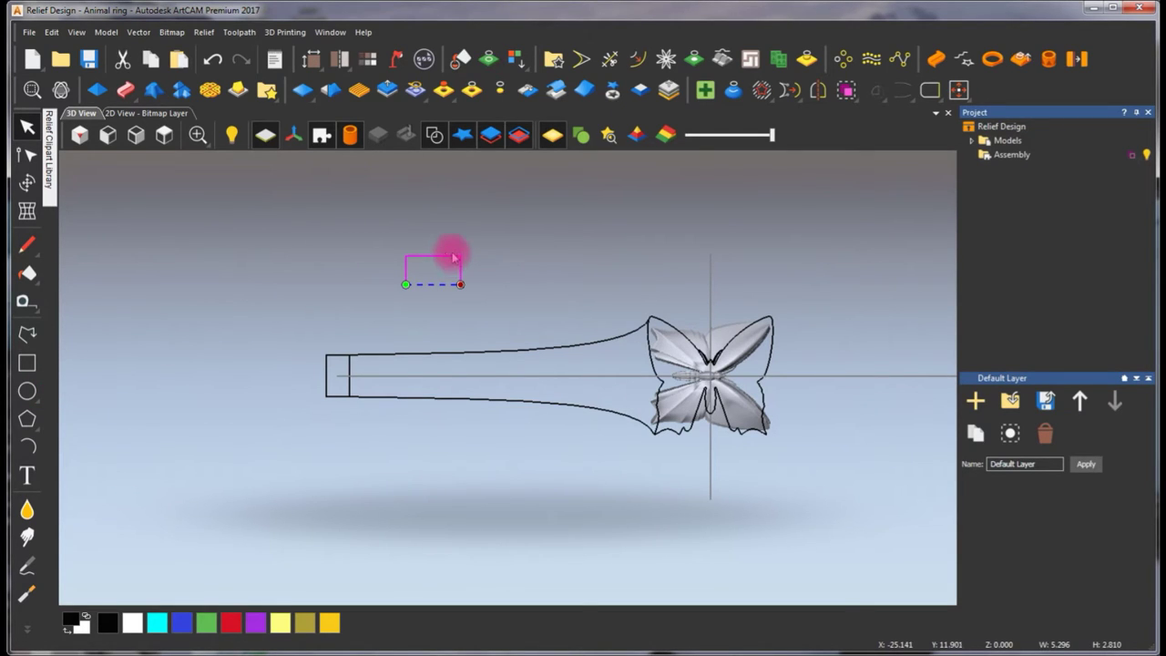
ctrl+drag(453, 257, 373, 262)
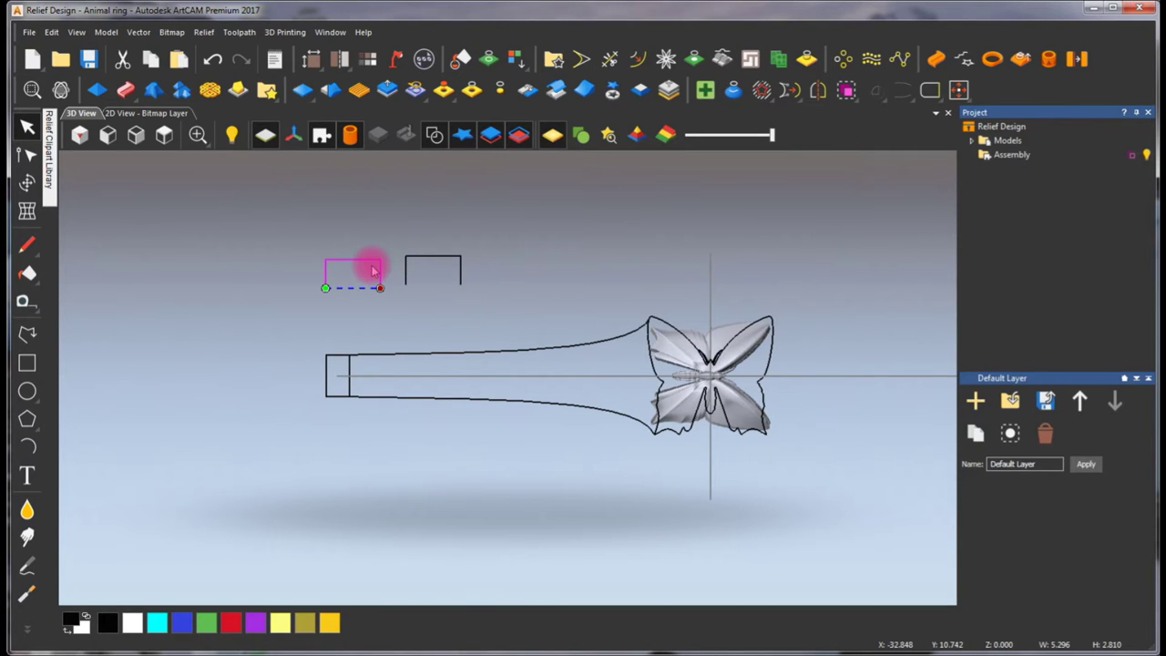
double_click(361, 260)
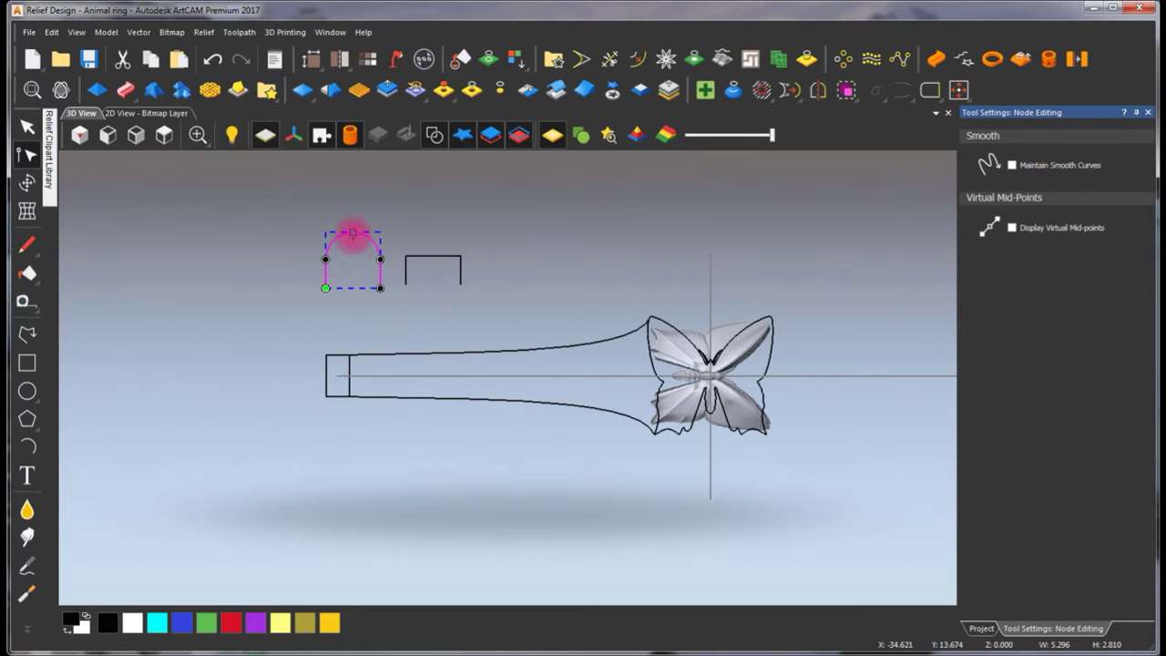
click(409, 271)
scroll(408, 270, down, 2)
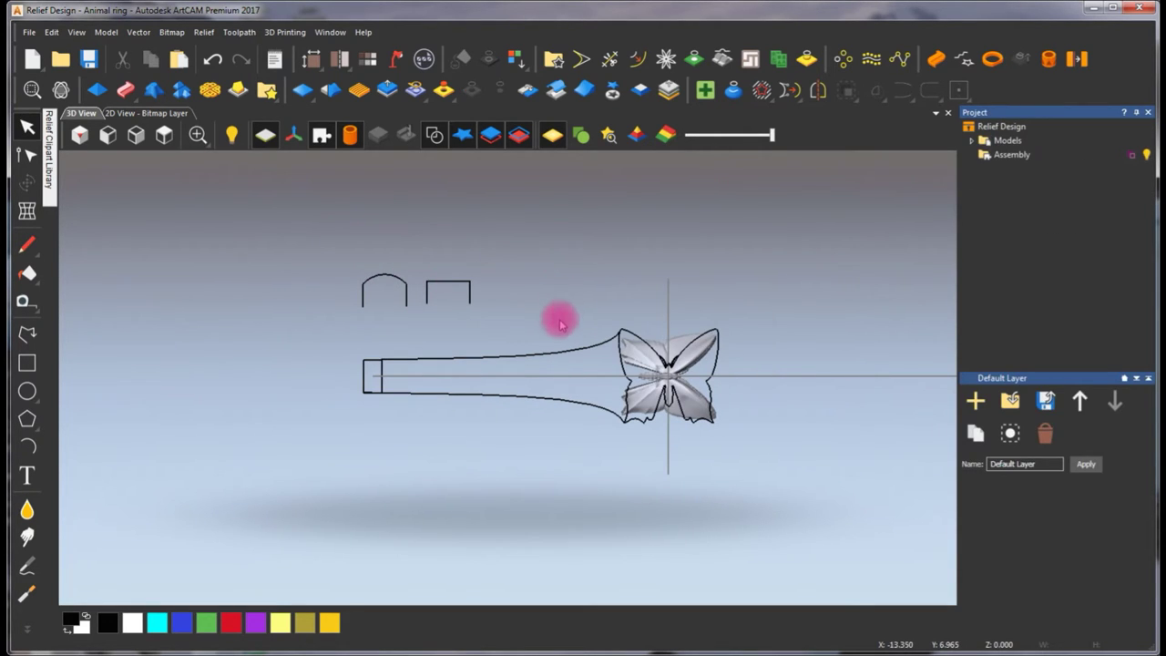
Start an Extrude relief with the upper shank curve as the drive rail
click(129, 98)
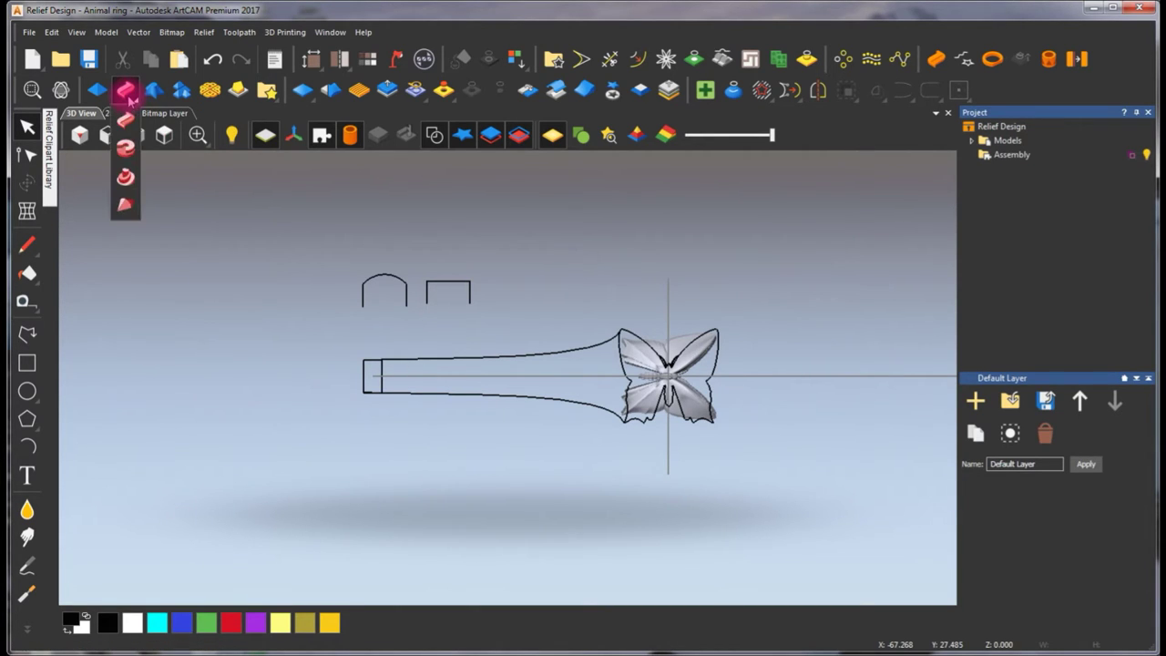
click(134, 157)
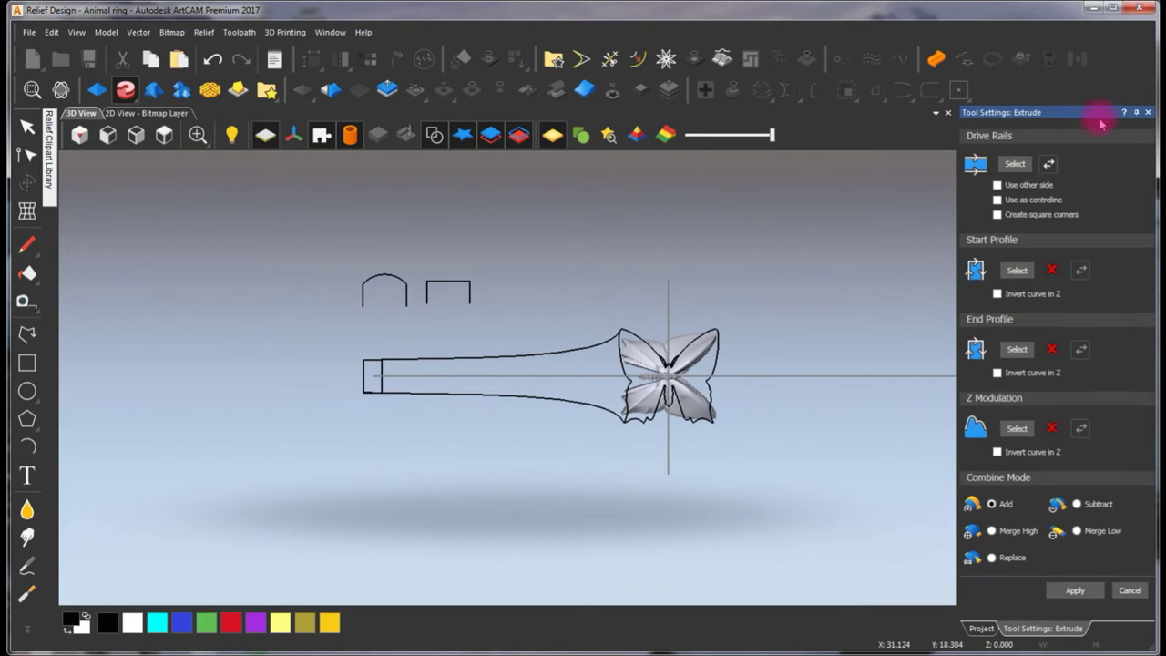
drag(1100, 120, 963, 73)
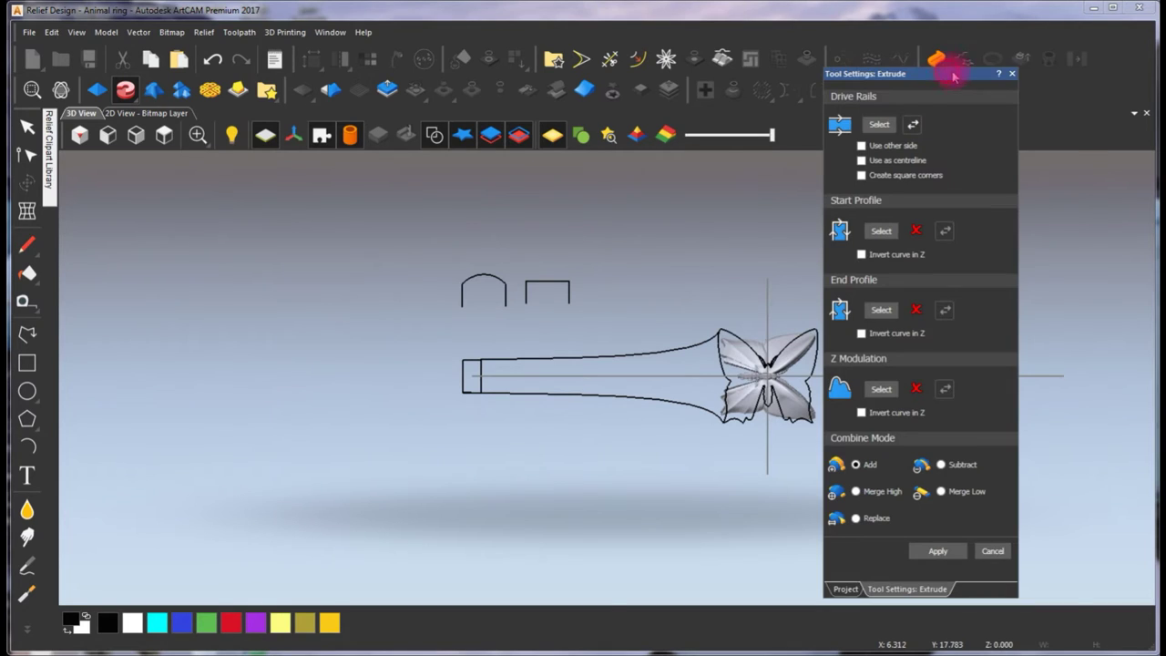
drag(954, 76, 991, 74)
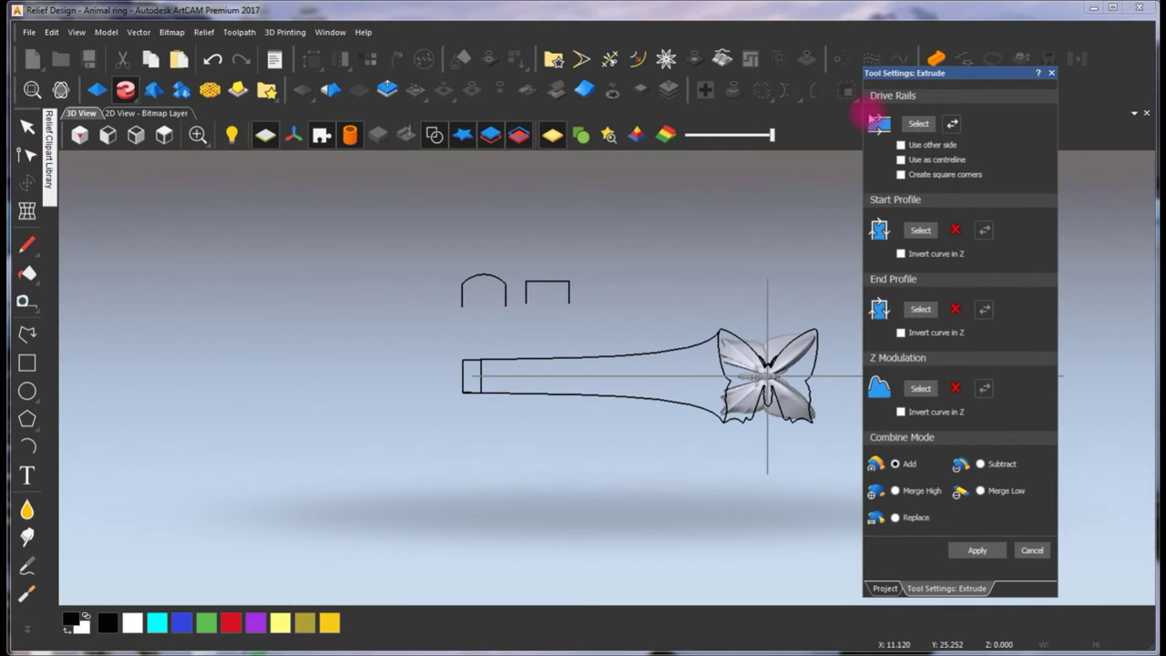
click(597, 358)
scroll(597, 361, up, 1)
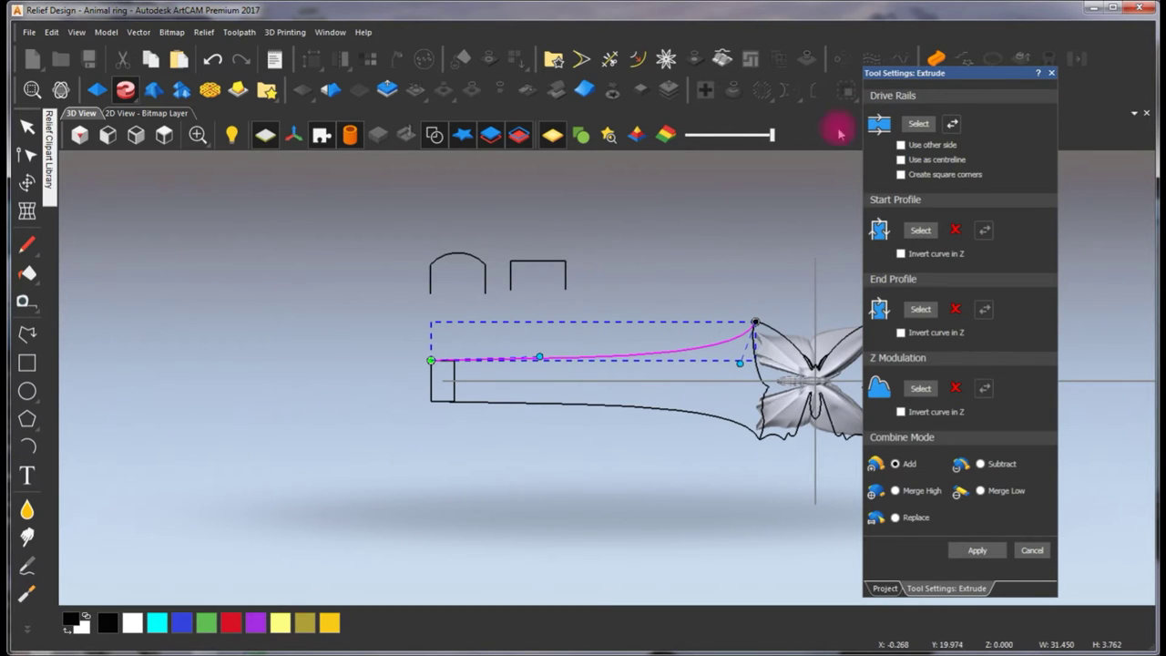
click(915, 125)
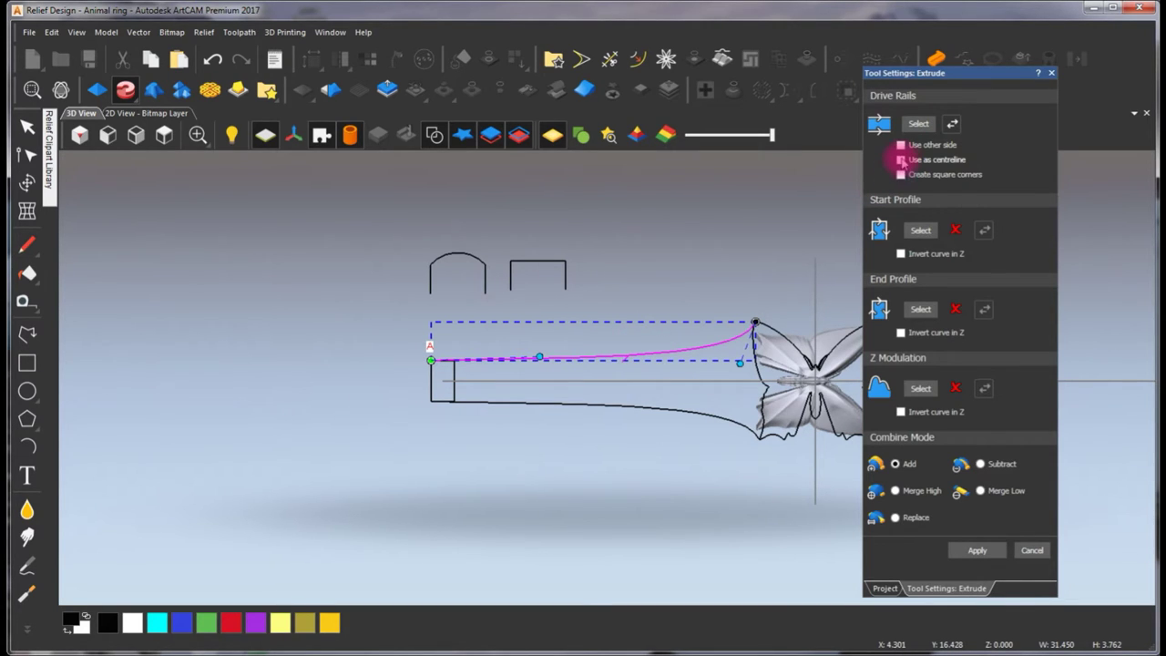
Use the rail as centreline and set the square open profile as start profile
click(901, 160)
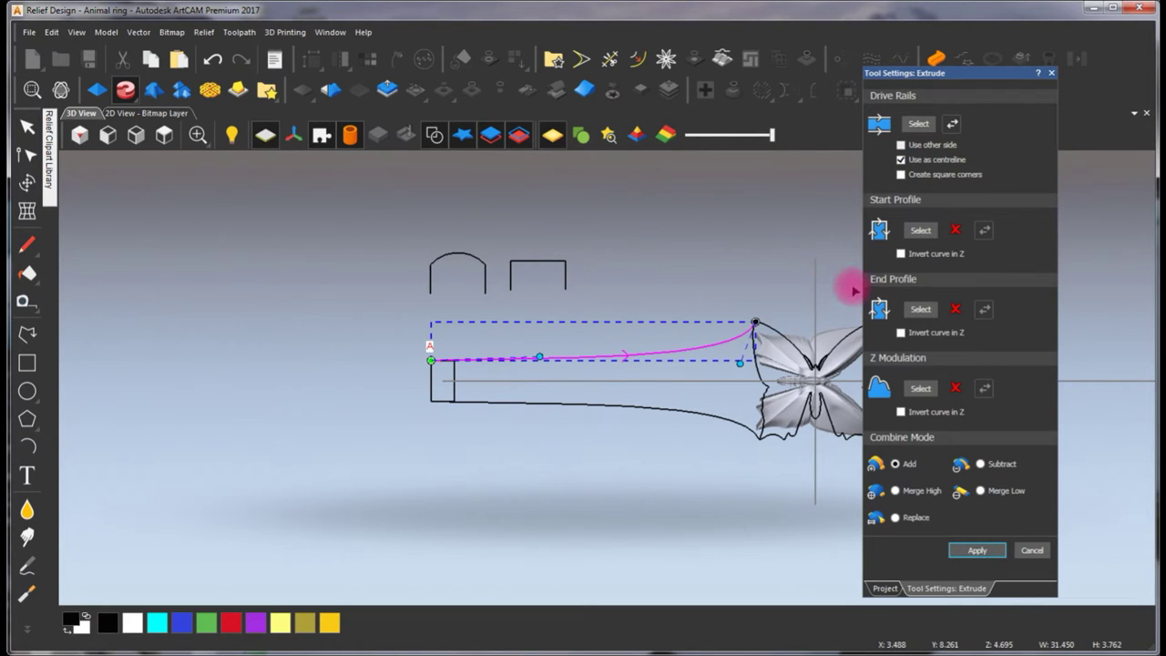
click(554, 265)
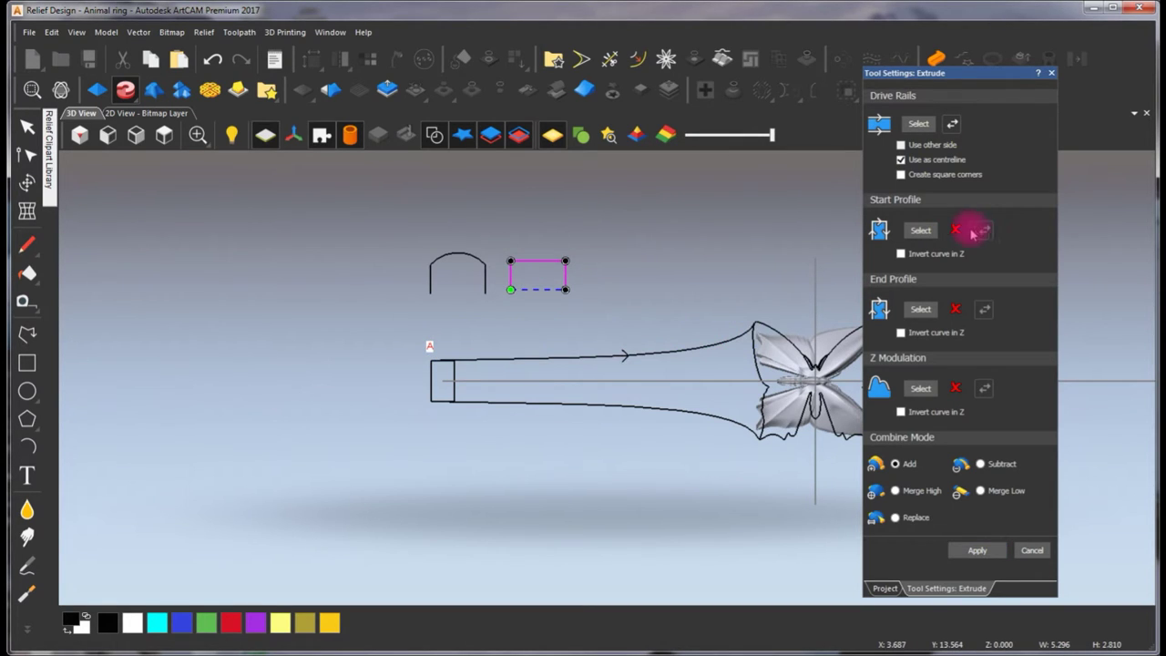
click(918, 231)
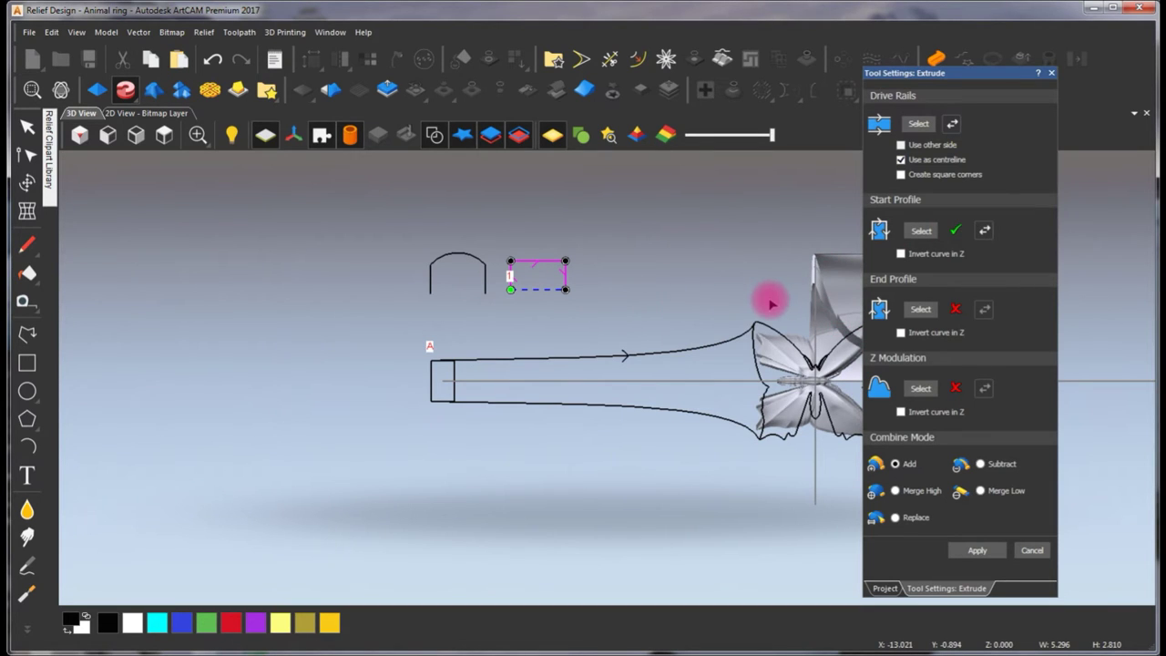
drag(979, 79, 1100, 110)
Set the extrusion to Merge High and check the band preview in an isometric 3D view
drag(716, 268, 692, 287)
click(1106, 293)
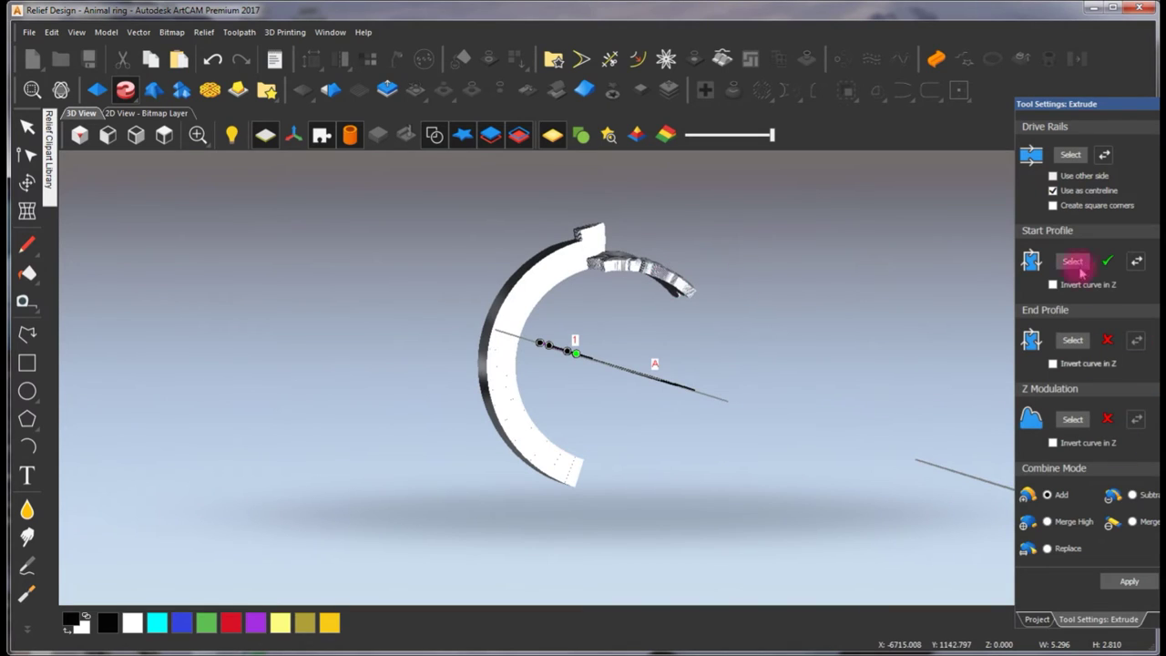
double_click(1111, 105)
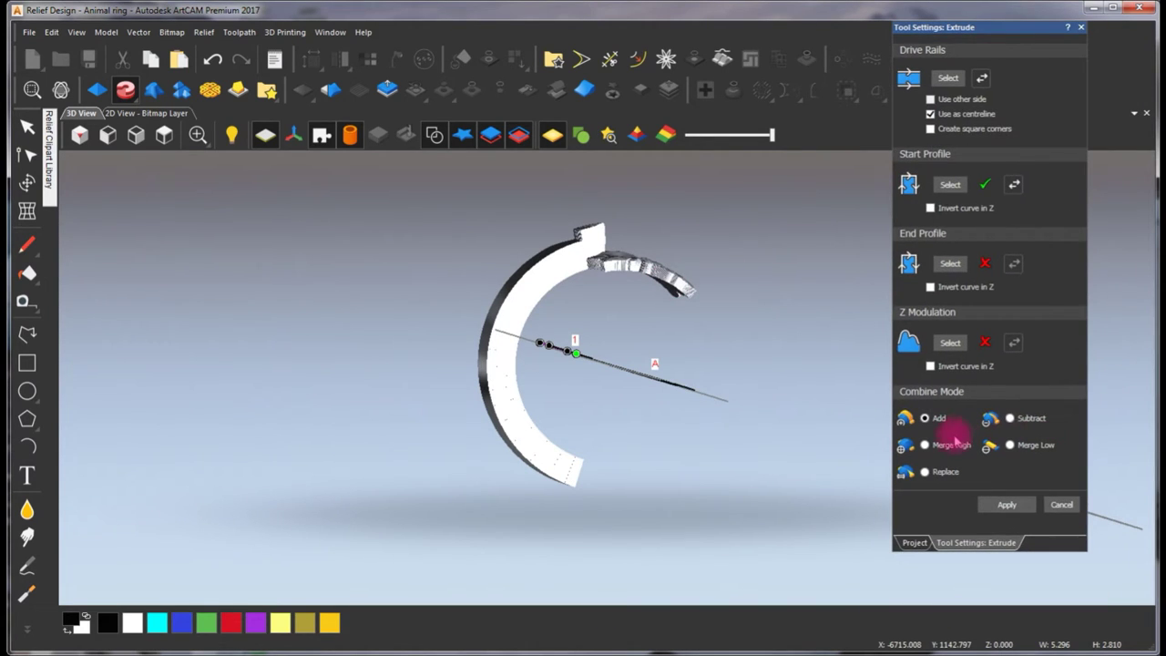
click(924, 445)
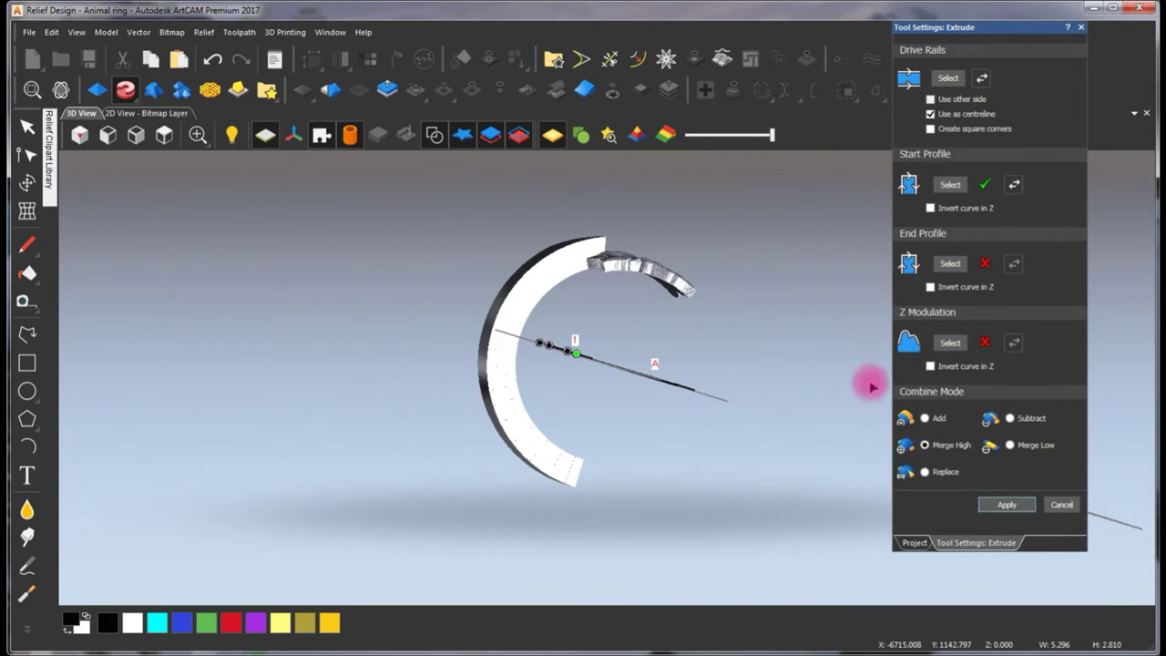
click(632, 313)
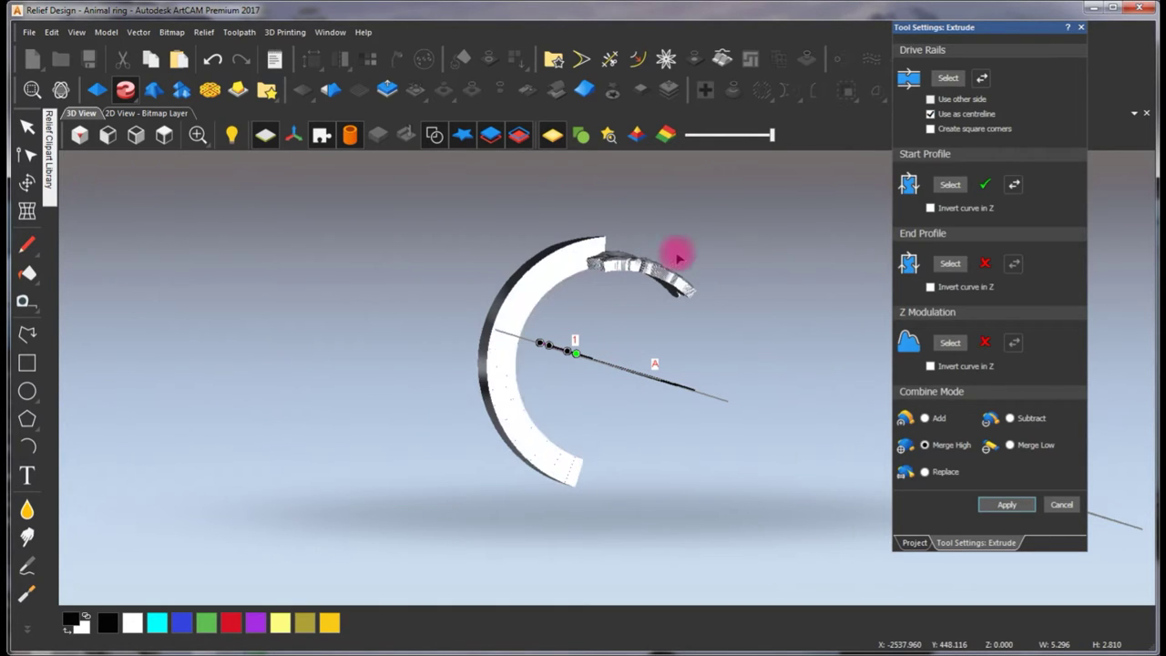
click(435, 134)
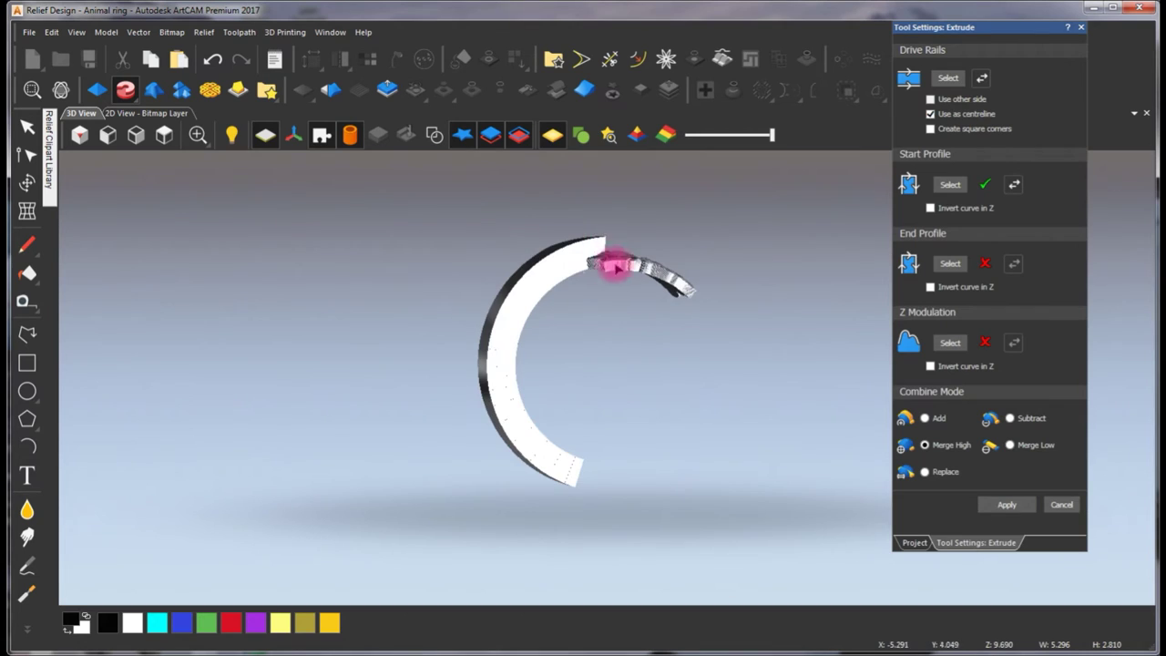
click(290, 139)
click(91, 141)
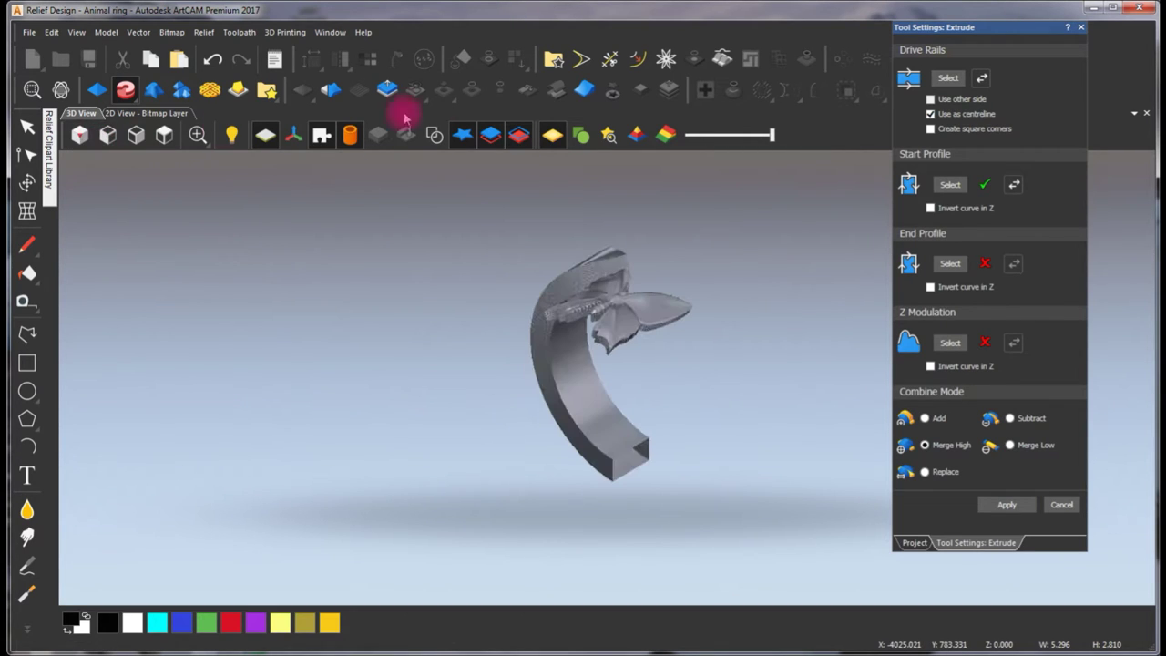
click(435, 134)
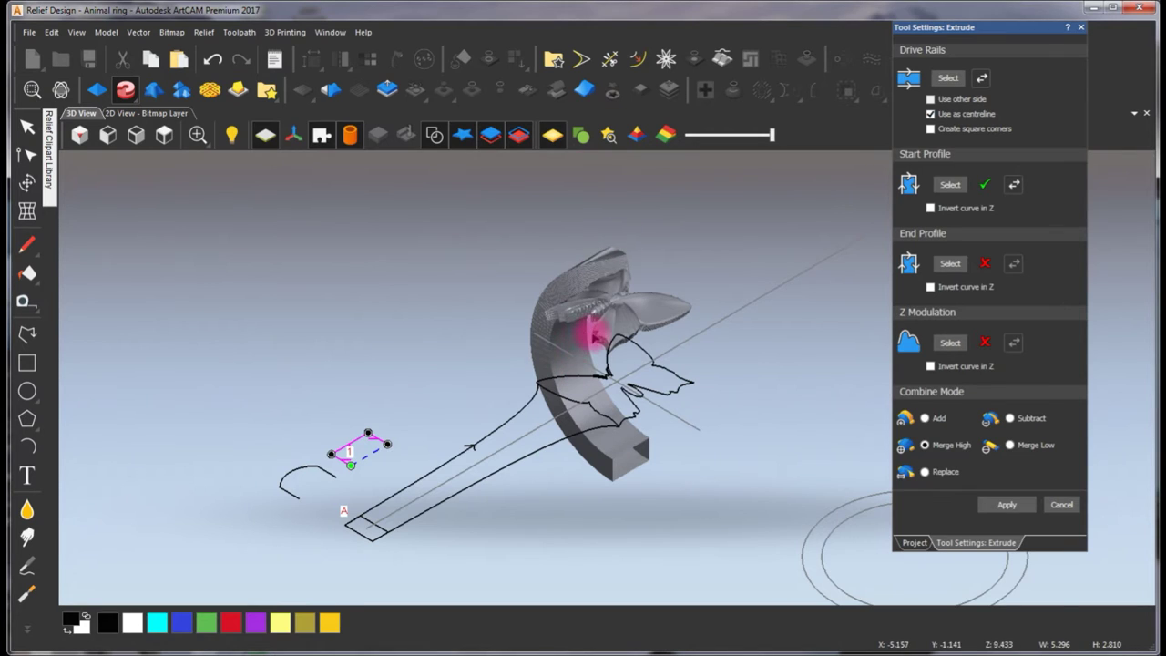
scroll(594, 338, up, 2)
drag(466, 339, 529, 330)
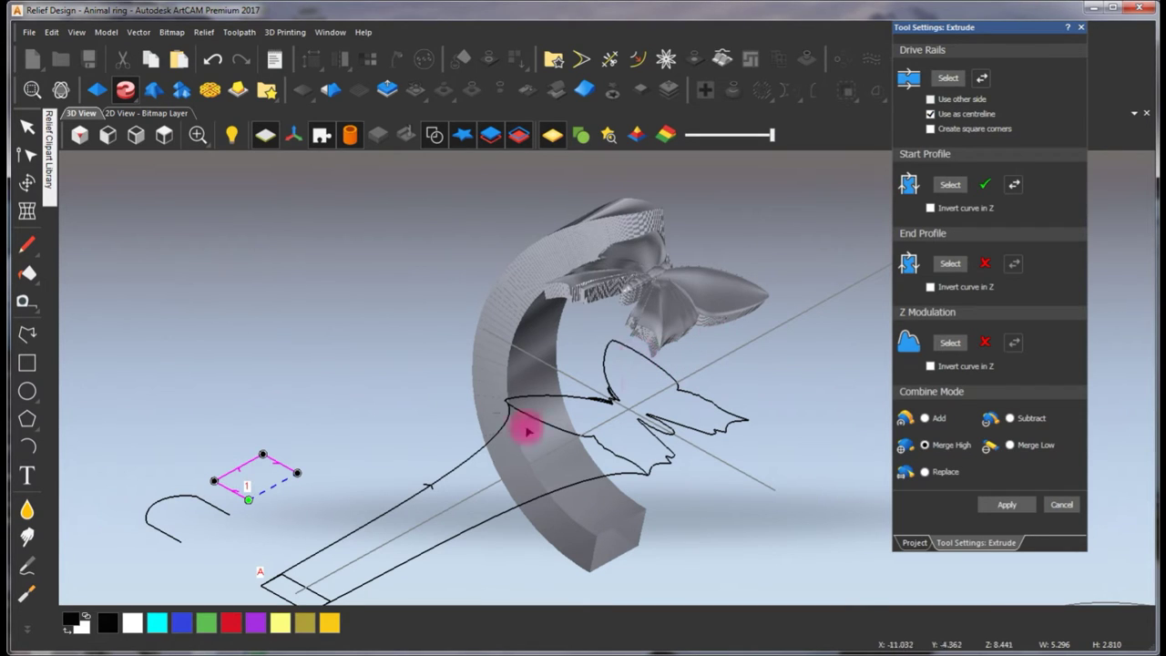
Drag the start profile's top and left corners inward to thin the band
drag(262, 455, 270, 460)
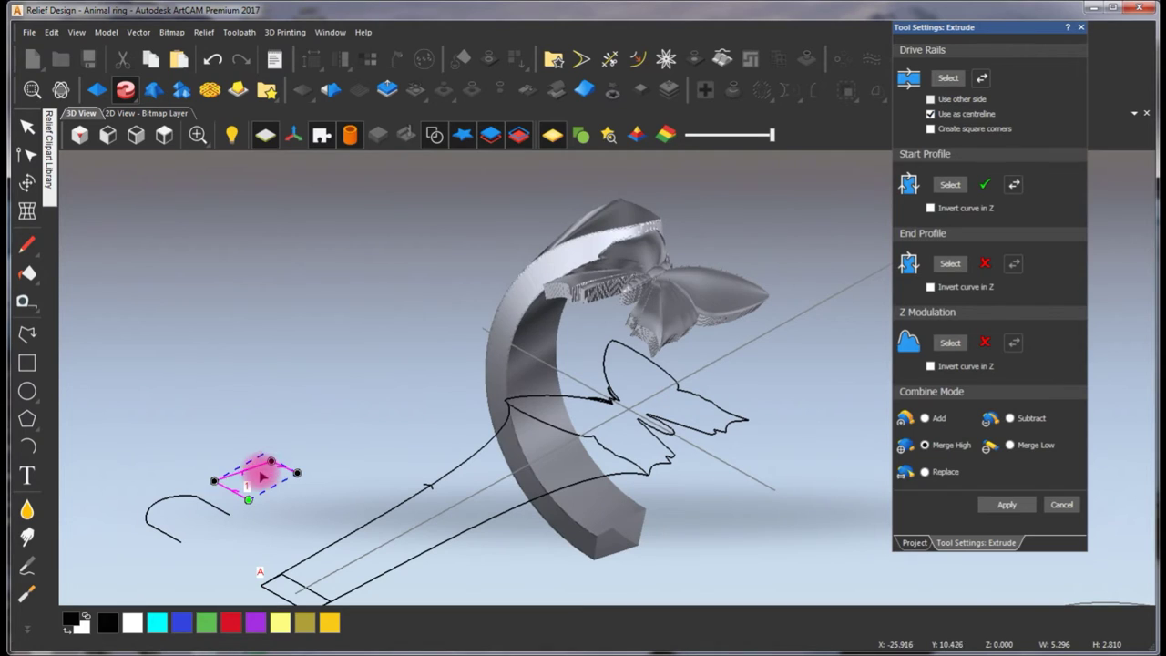
drag(213, 481, 235, 490)
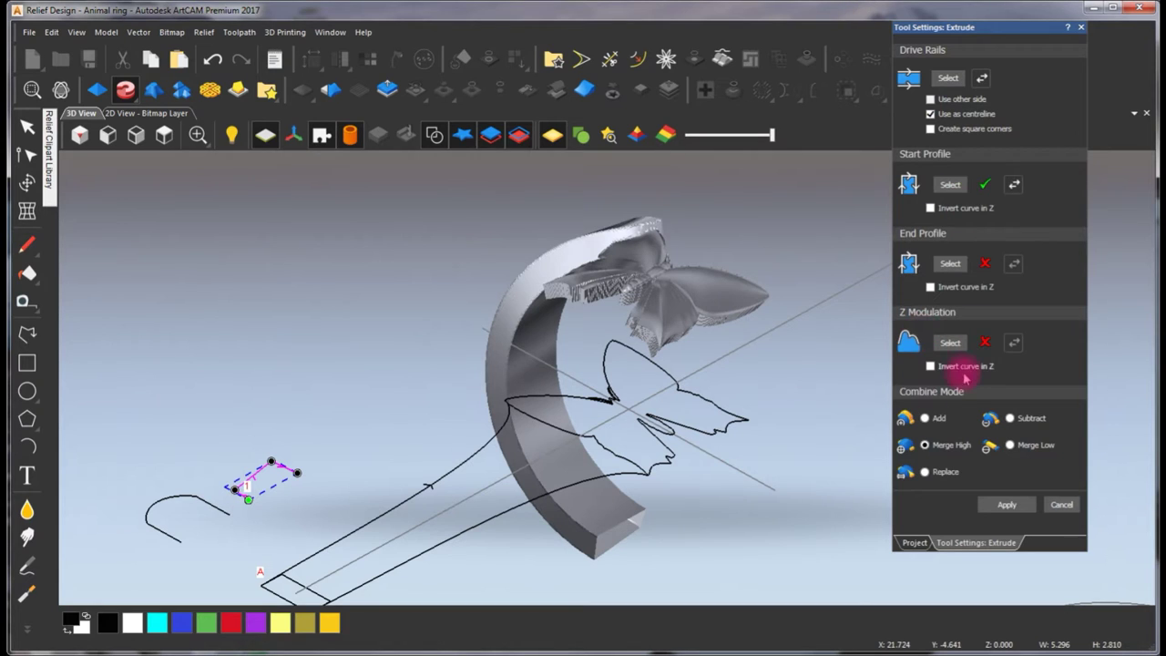
drag(604, 382, 752, 368)
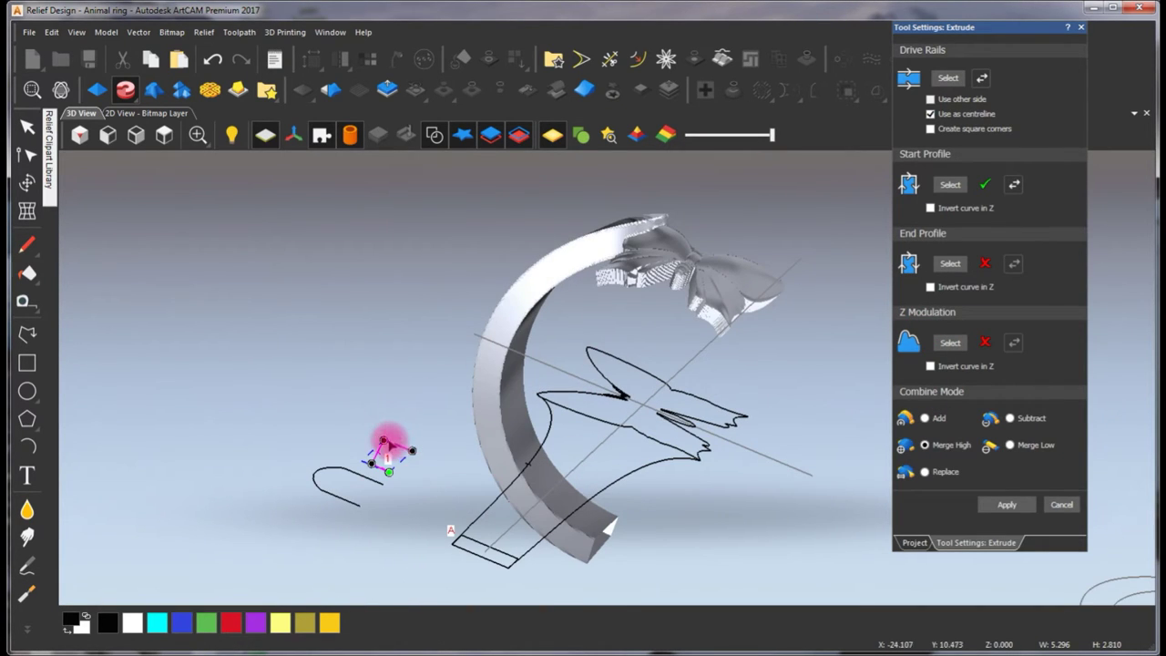
drag(384, 440, 390, 444)
scroll(574, 341, up, 2)
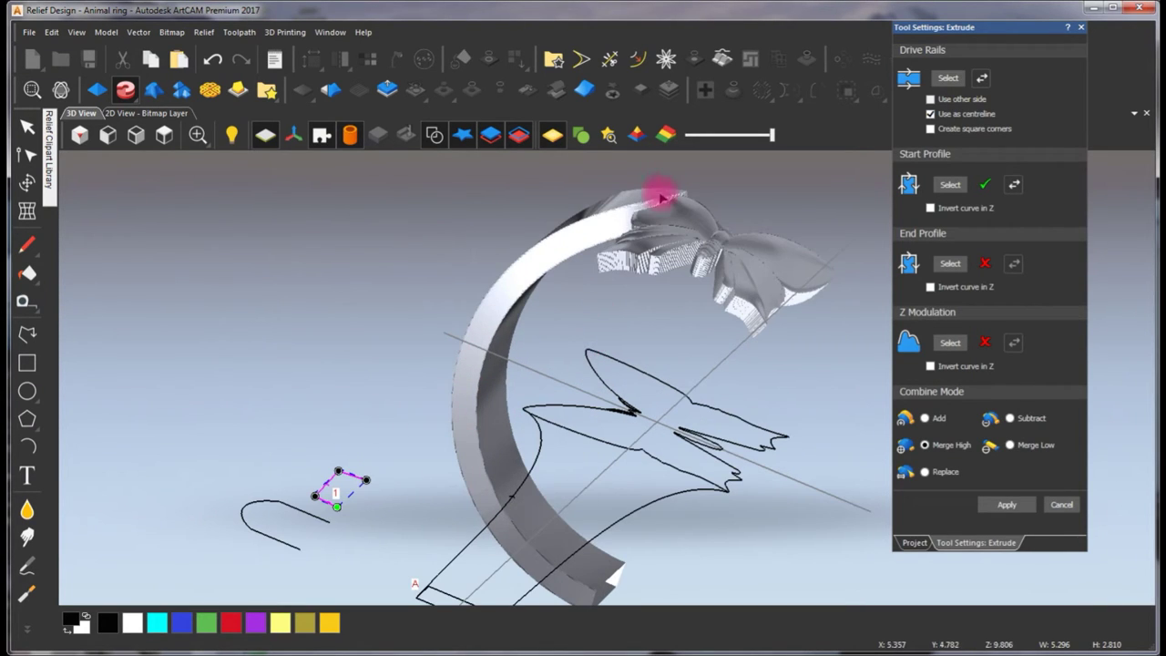
drag(340, 471, 319, 497)
Set the second small curve as the extrusion's end profile
drag(388, 407, 669, 299)
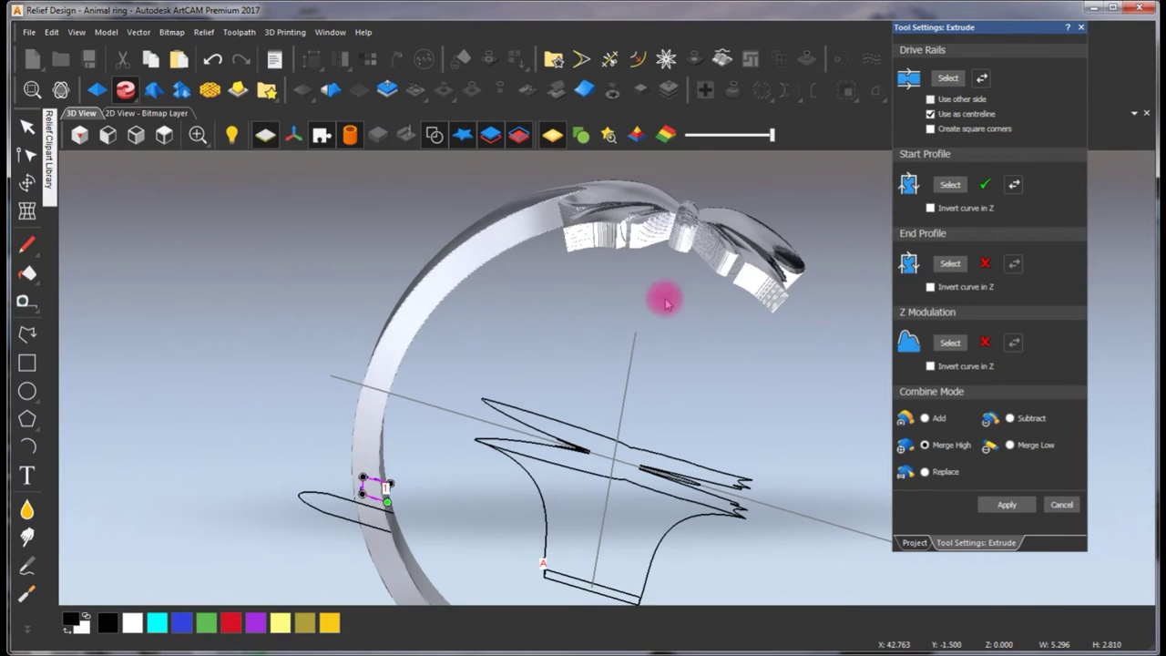
right_drag(607, 322, 611, 392)
drag(612, 393, 516, 299)
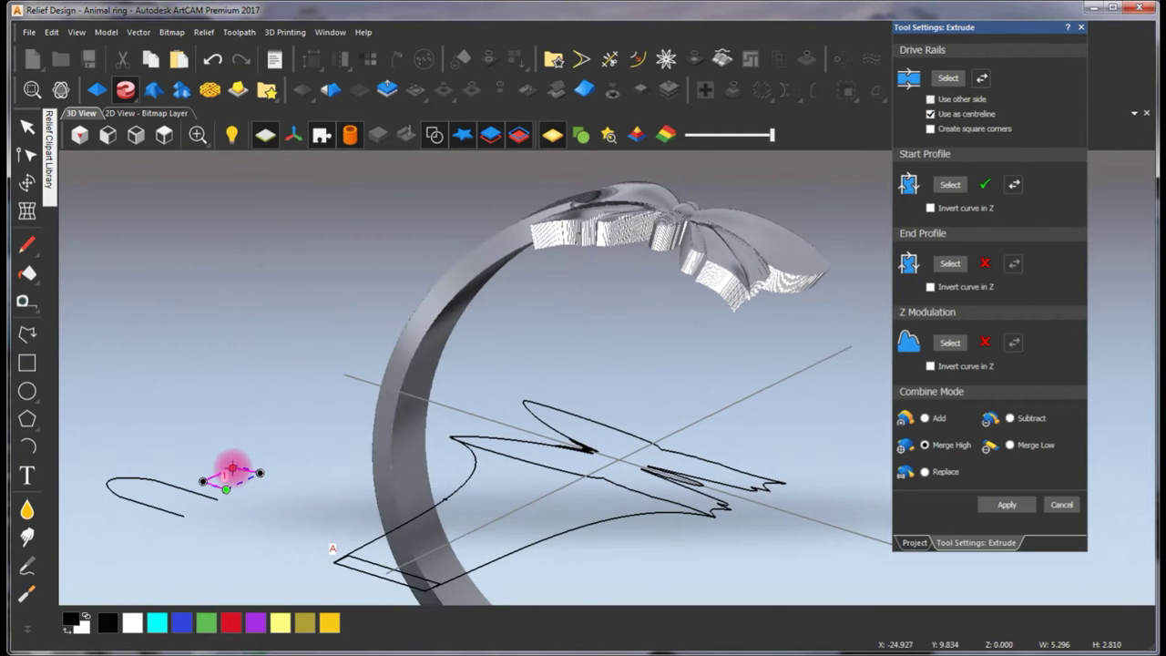
scroll(565, 261, down, 3)
drag(668, 461, 540, 473)
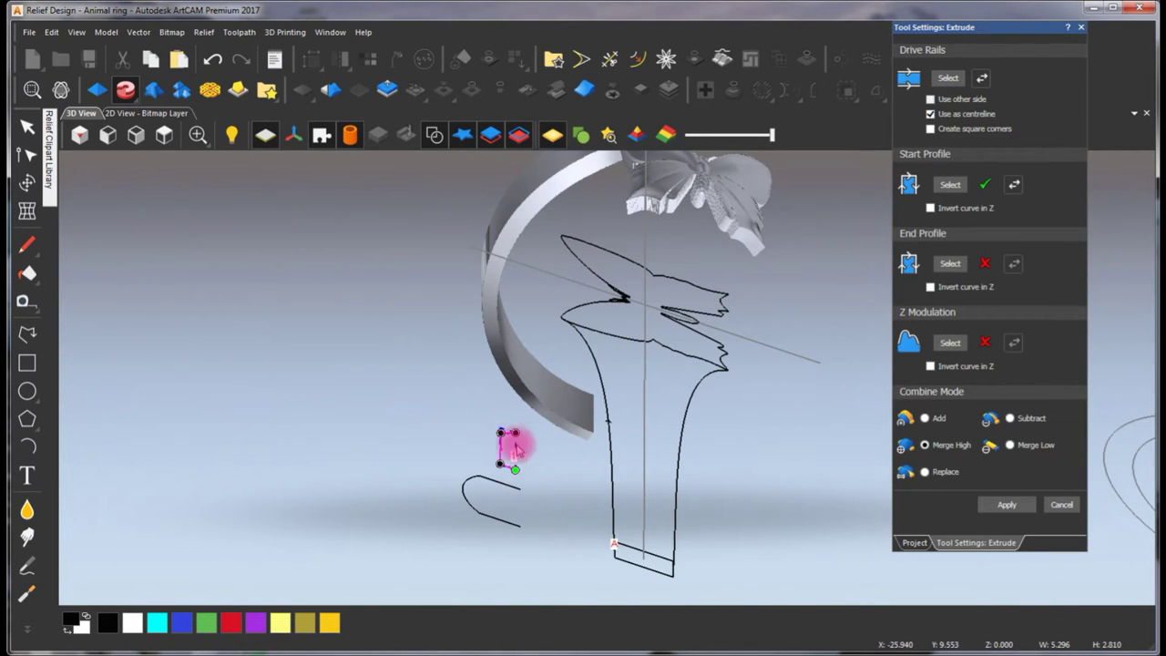
scroll(633, 396, down, 3)
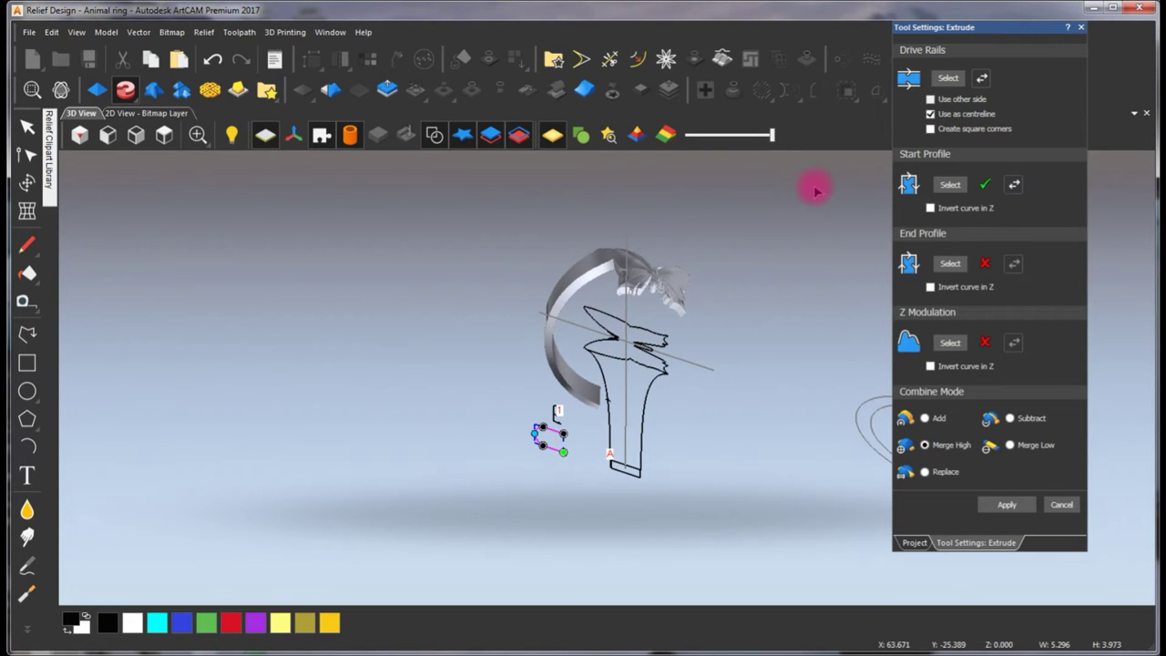
click(950, 263)
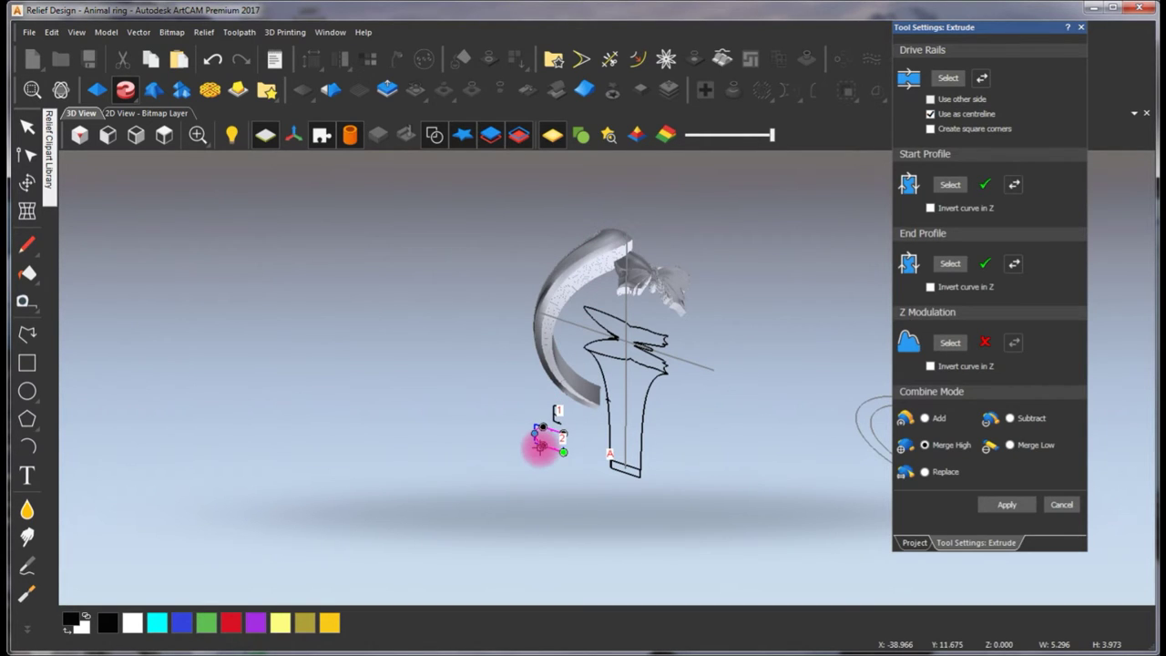
Nudge a profile node slightly and check the ring from the Left, Front and Top views
drag(559, 452, 556, 430)
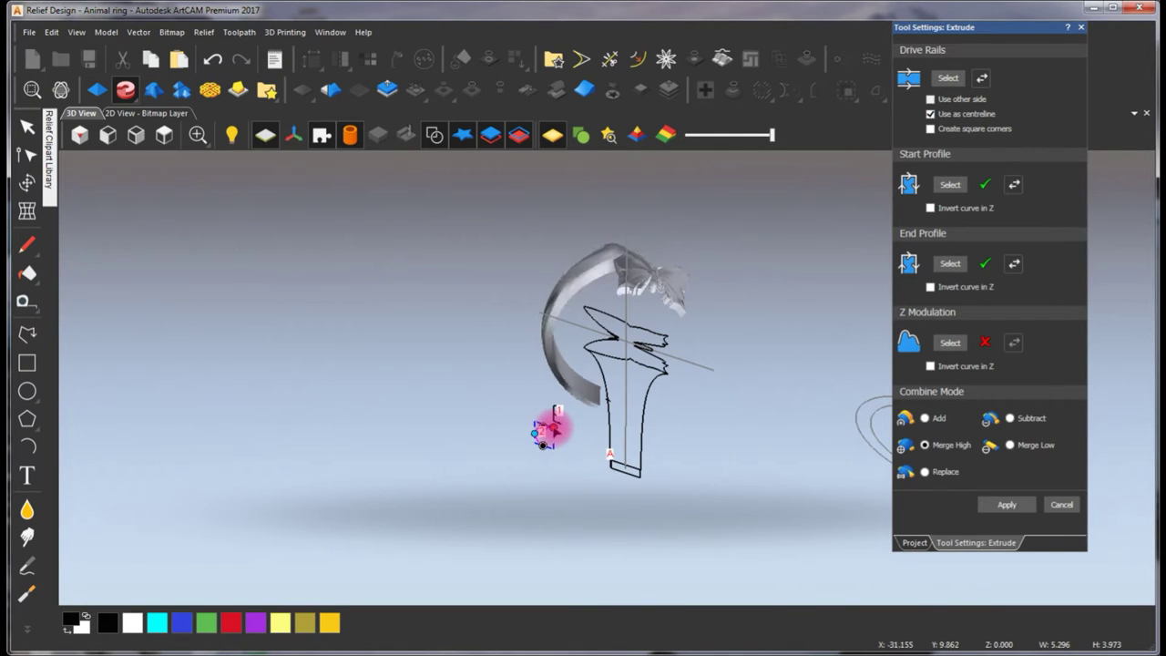
scroll(604, 373, up, 3)
mouse_move(605, 367)
mouse_down()
mouse_move(593, 318)
mouse_move(589, 443)
mouse_move(594, 412)
mouse_up()
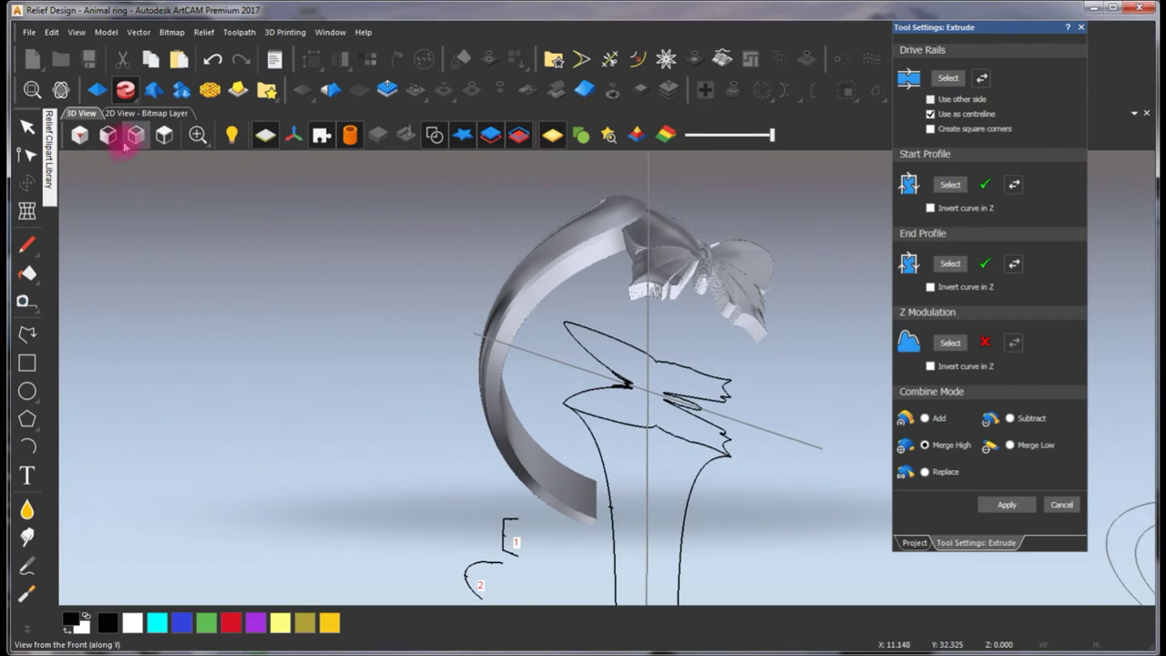
click(109, 135)
click(134, 141)
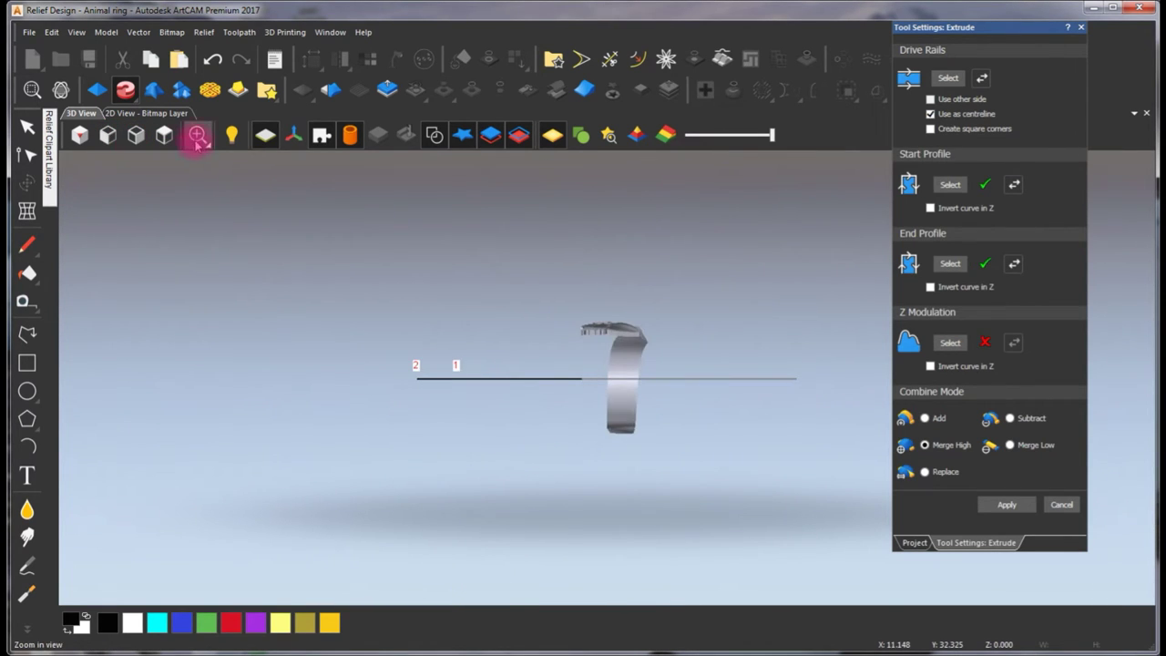
click(167, 139)
scroll(542, 229, up, 5)
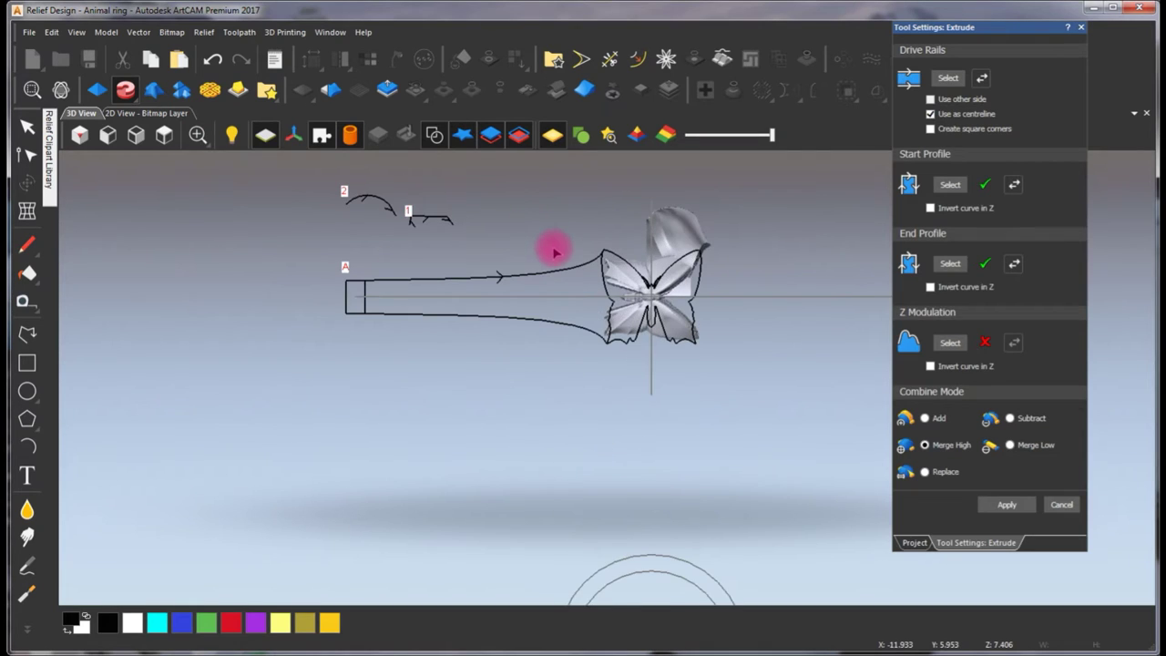
drag(604, 468, 289, 413)
Apply the extrusion to rebuild the ring band, then cancel to close the Extrude settings
click(264, 408)
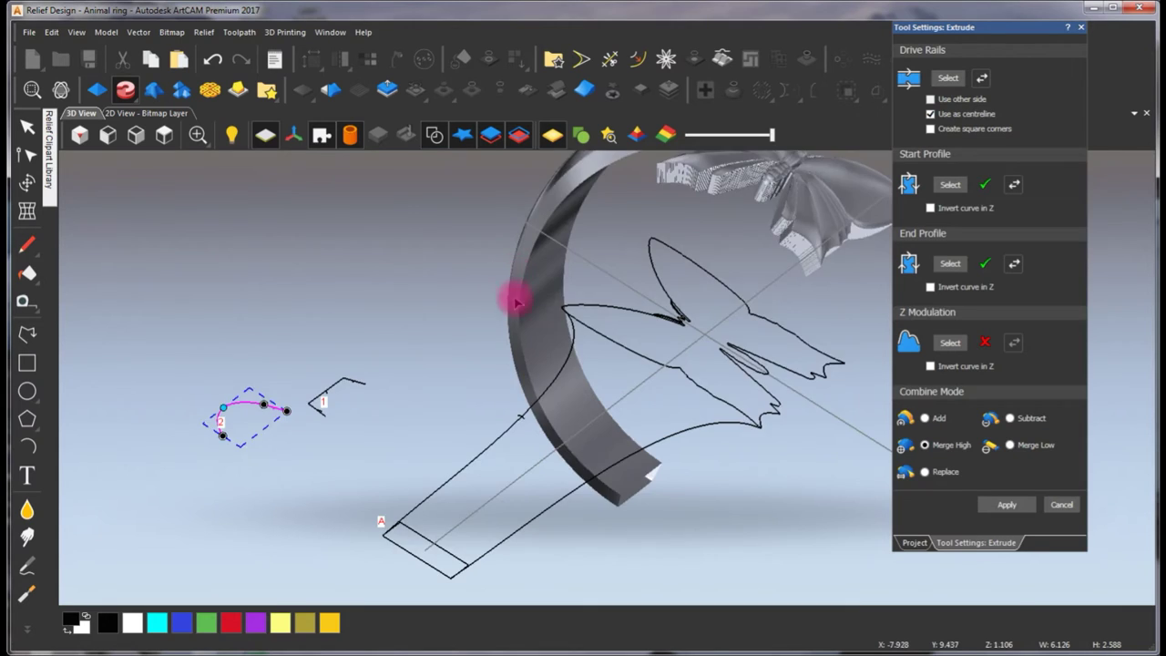
drag(520, 286, 520, 318)
click(1002, 502)
click(661, 413)
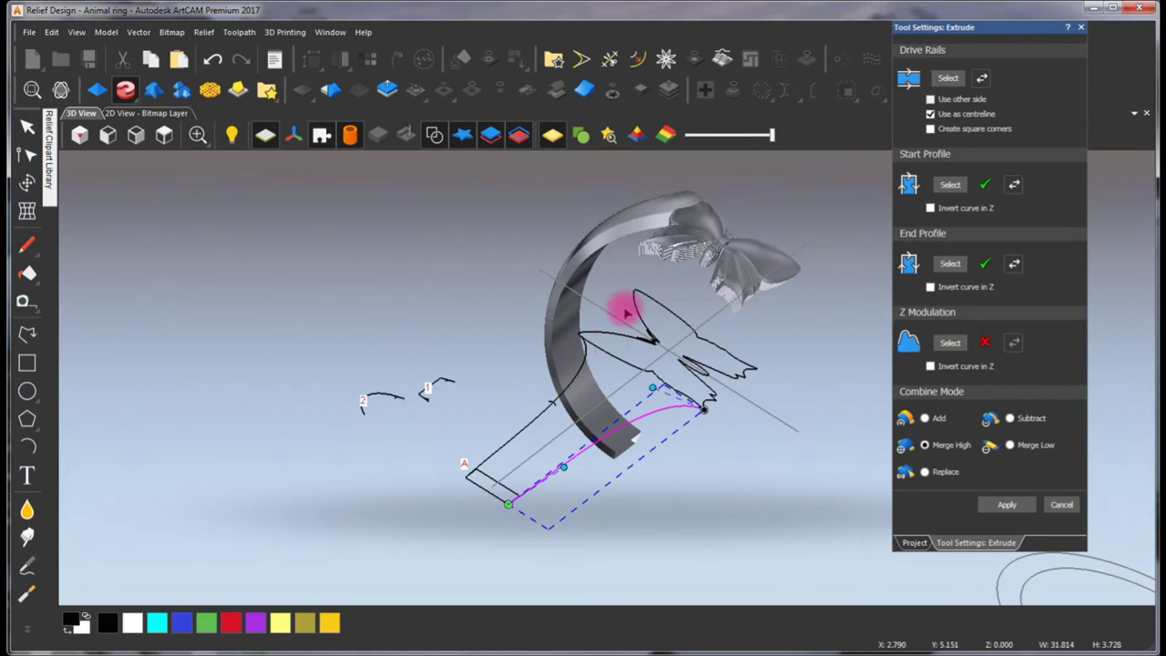
click(397, 398)
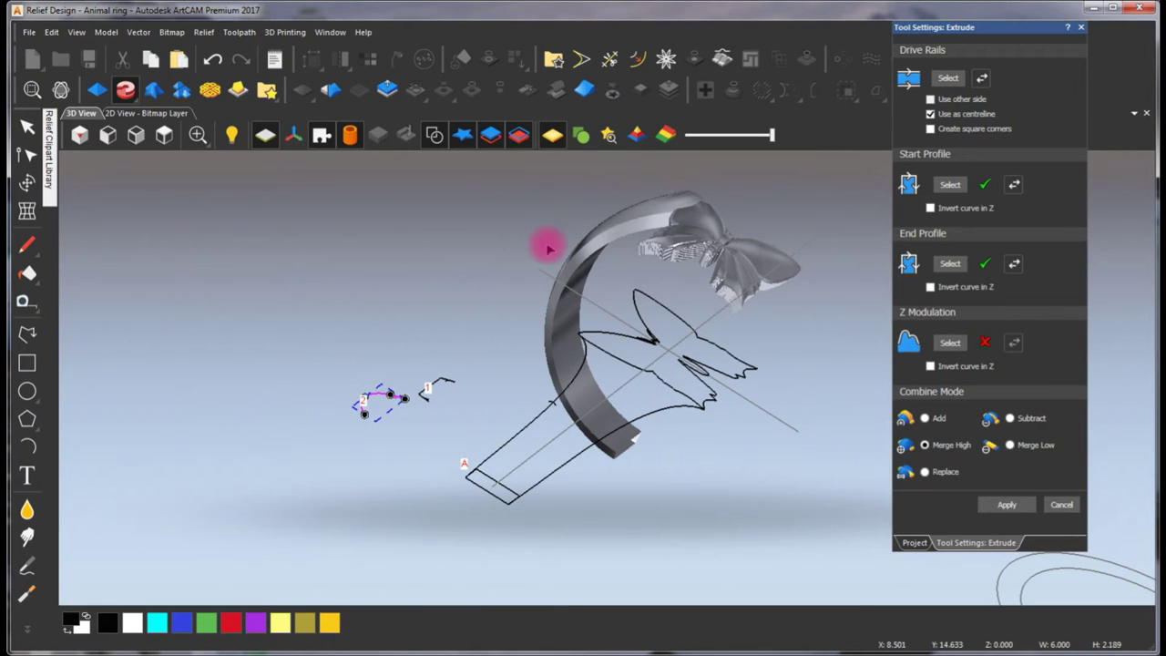
click(1061, 506)
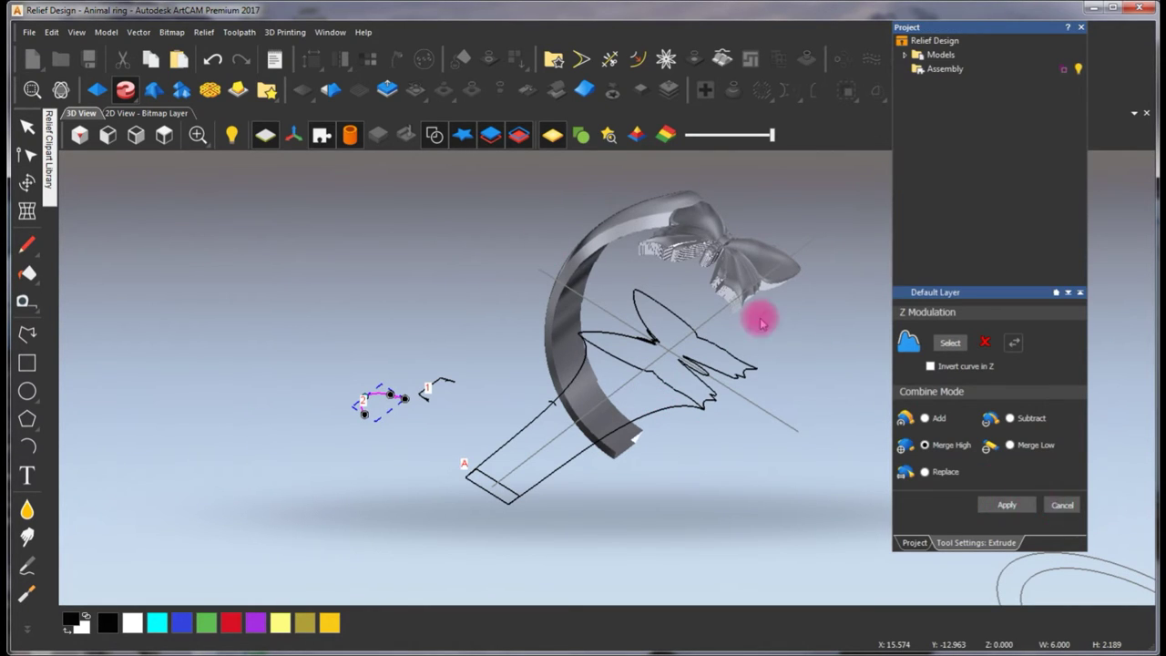
Hide the 3D vectors, orbit the tapering band and gold butterfly relief, then return to 2D View
scroll(653, 273, down, 2)
click(143, 116)
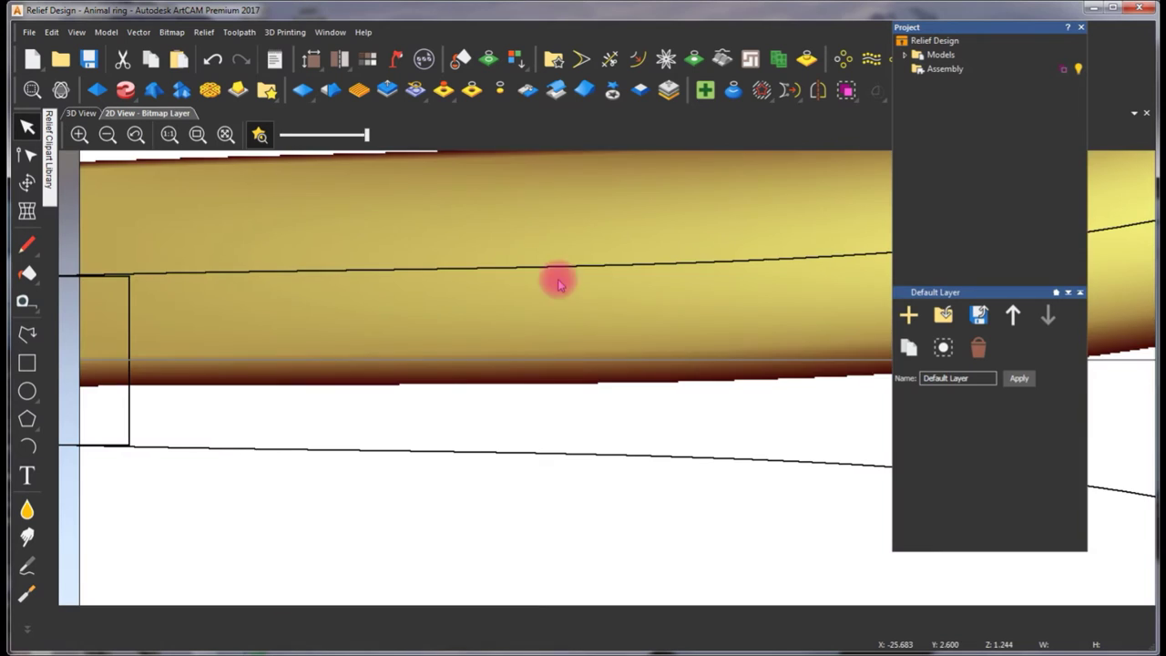
scroll(747, 338, down, 5)
scroll(703, 335, up, 2)
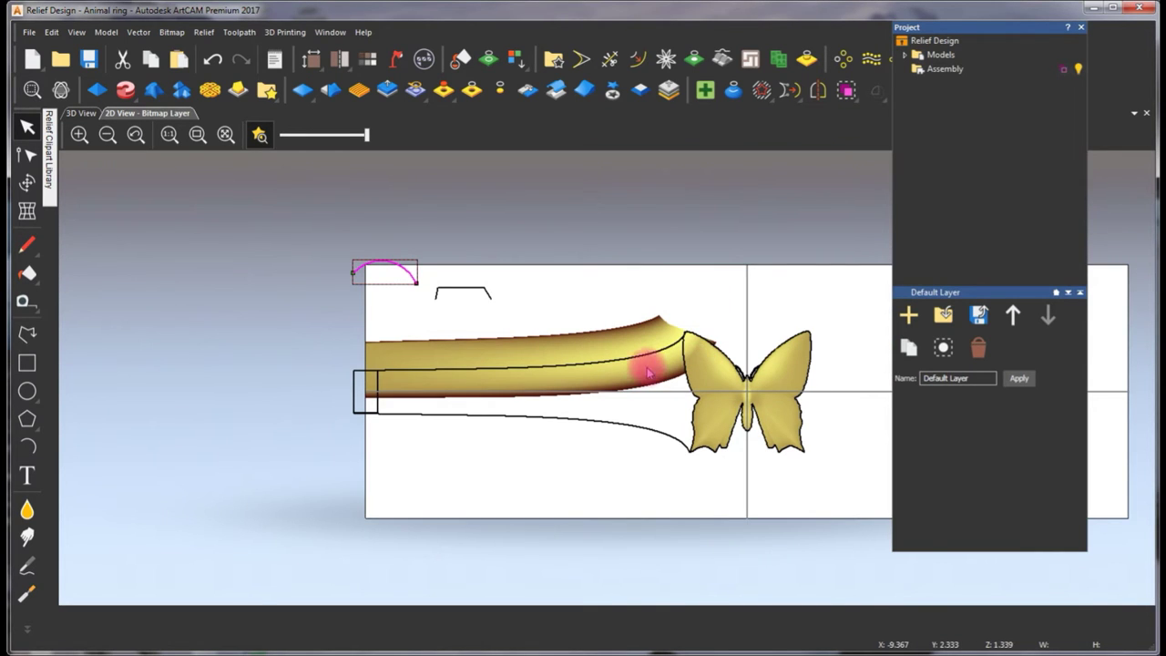
click(83, 115)
scroll(583, 271, down, 2)
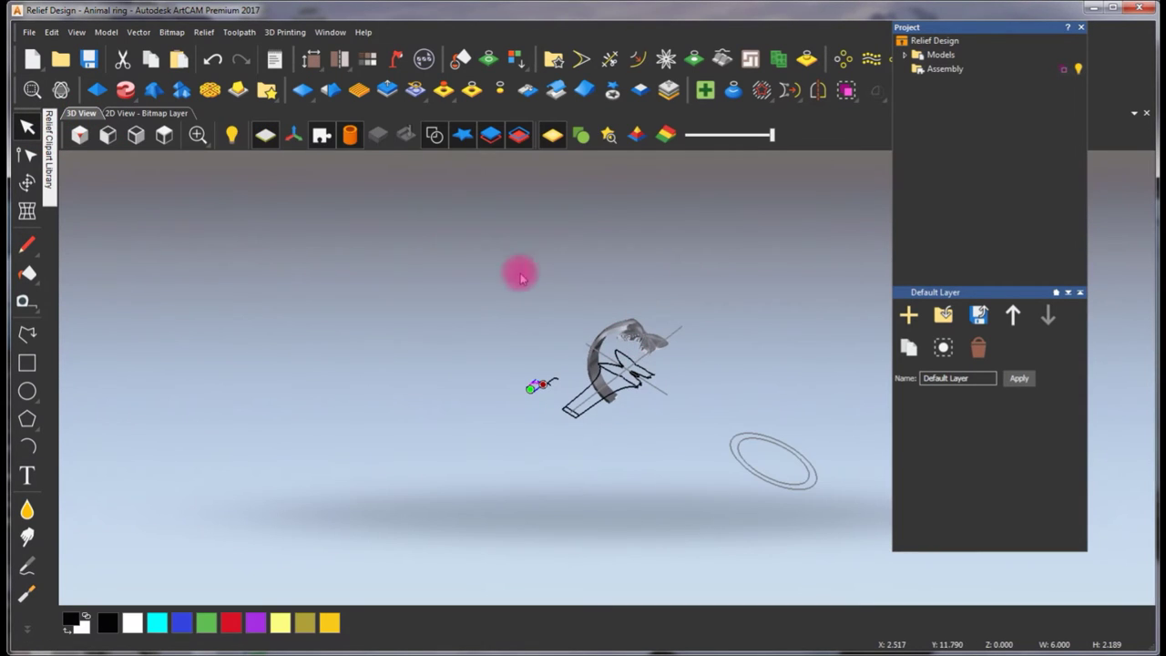
click(435, 135)
scroll(604, 338, up, 3)
middle_drag(604, 338, 398, 323)
drag(398, 324, 320, 333)
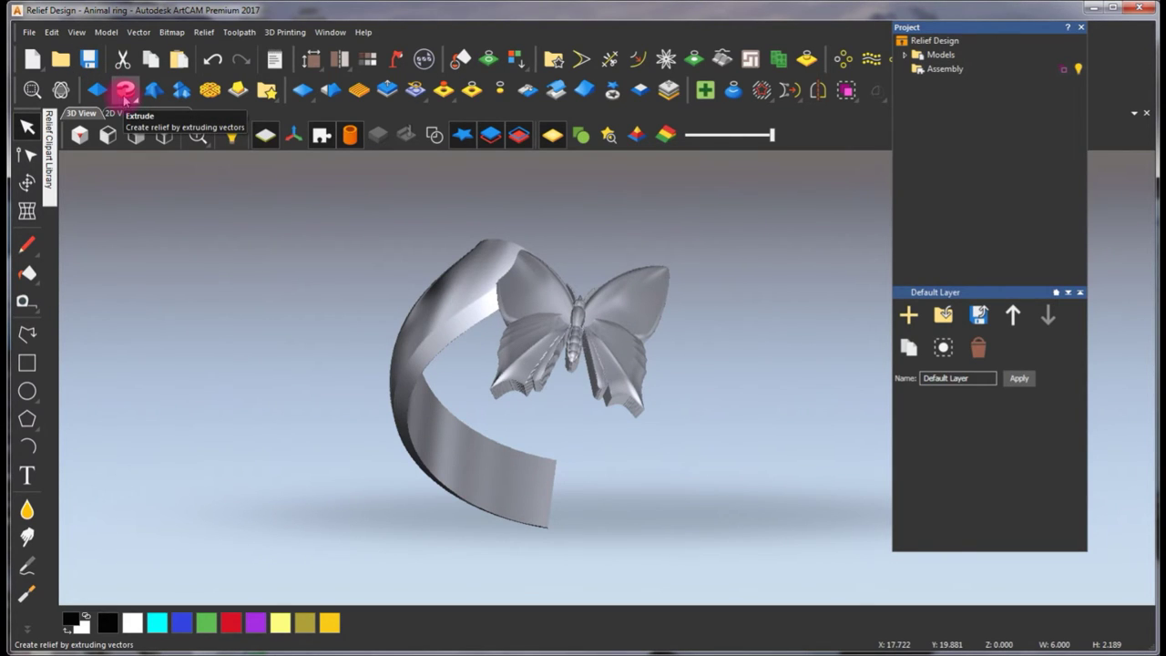
click(121, 91)
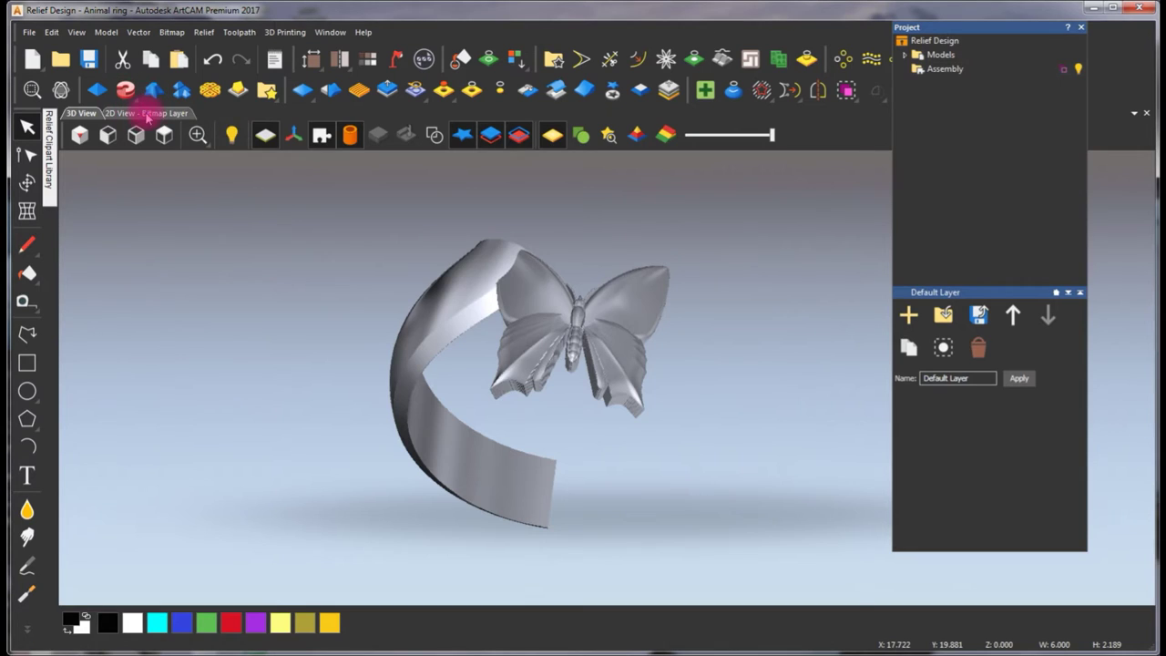
scroll(583, 374, up, 2)
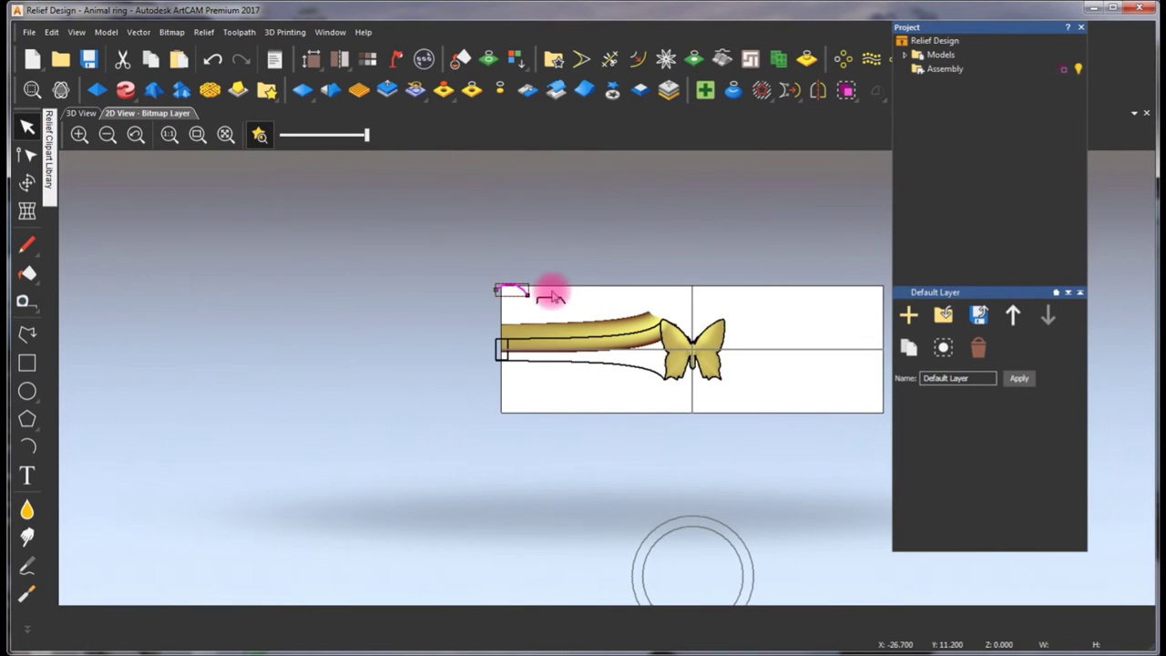
Draw a 1.5 × 1.5 mm square above the band
click(603, 366)
scroll(629, 335, up, 2)
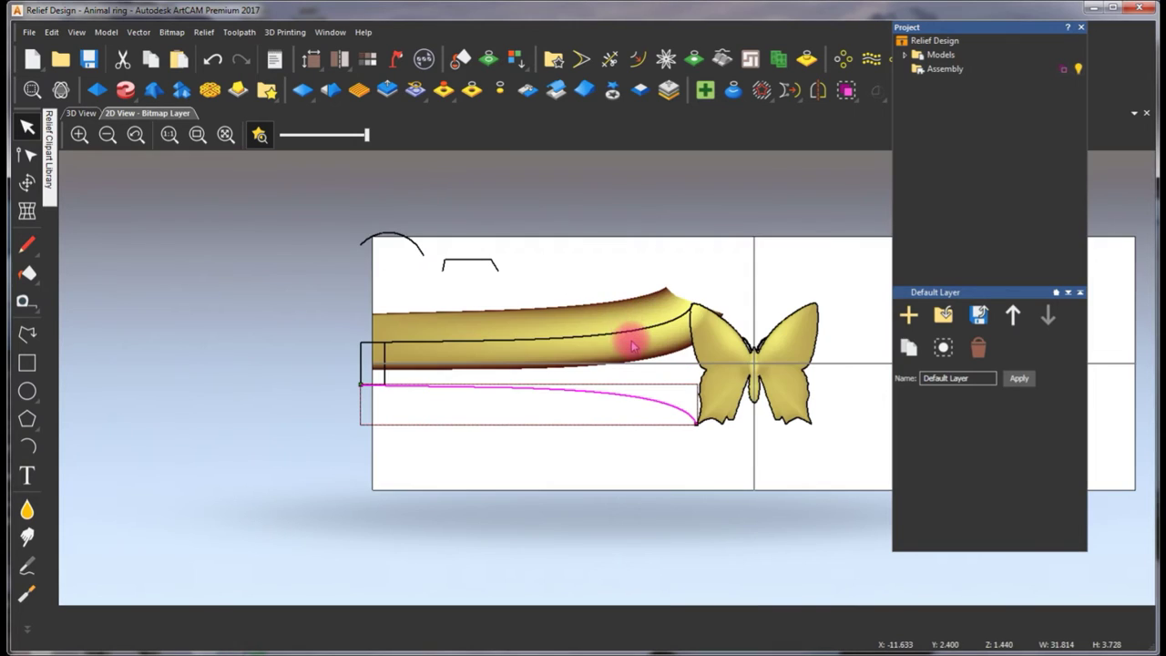
click(27, 363)
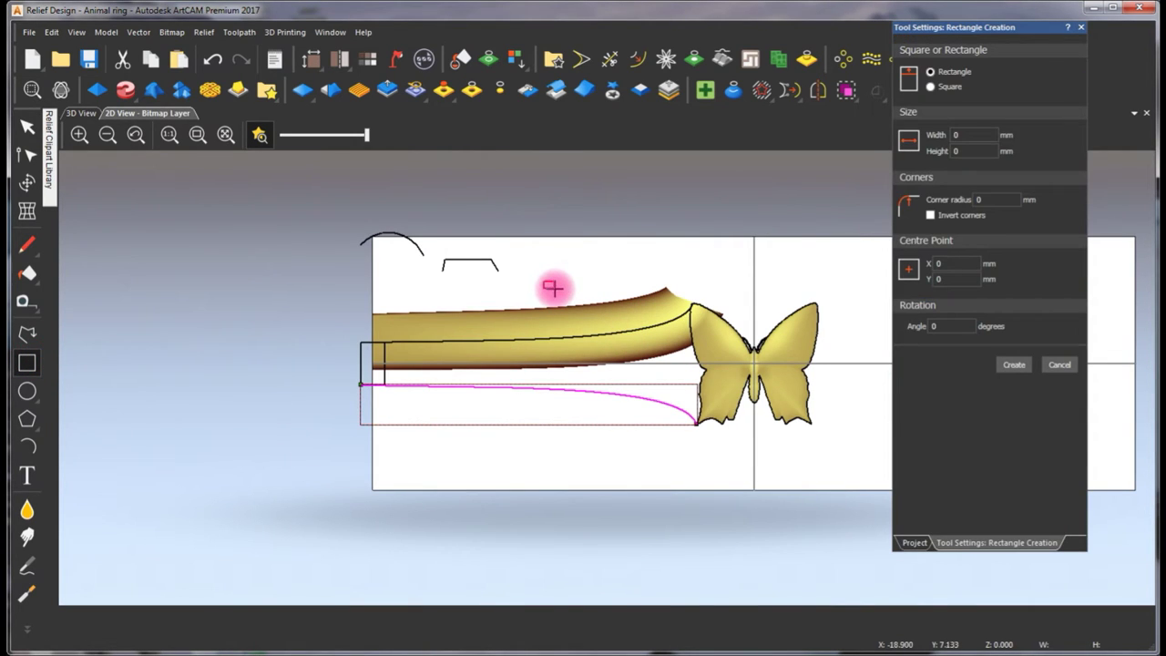
click(553, 289)
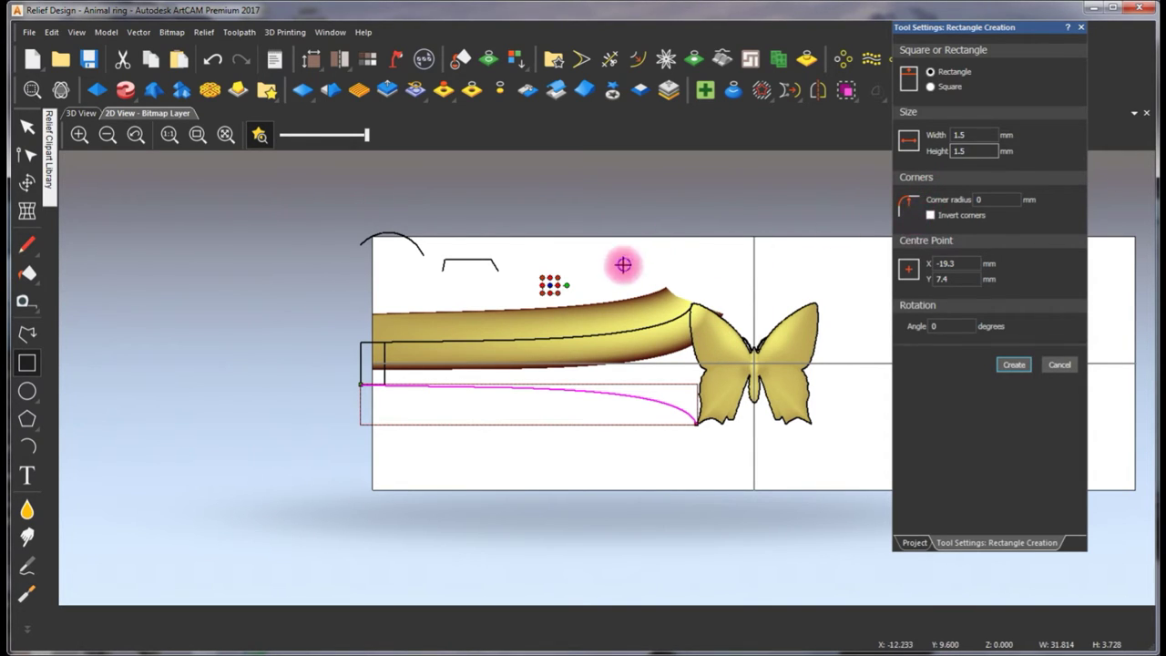
key(Return)
scroll(550, 290, up, 3)
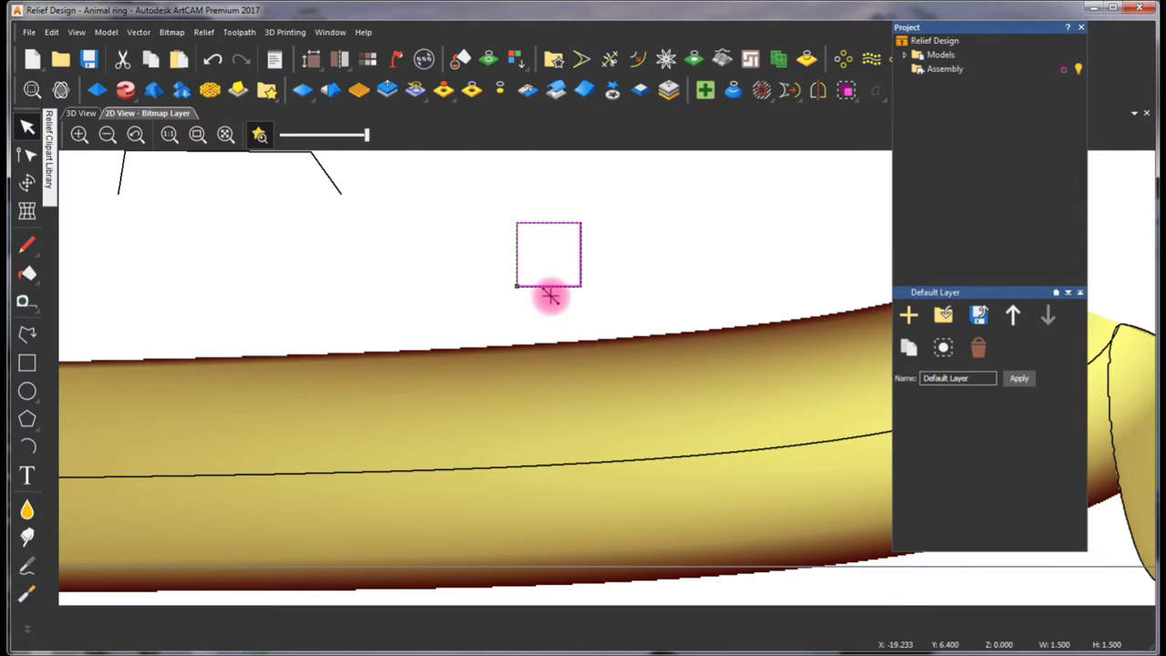
Convert the square's top span into an arc and dock the floating project and layer panels
key(n)
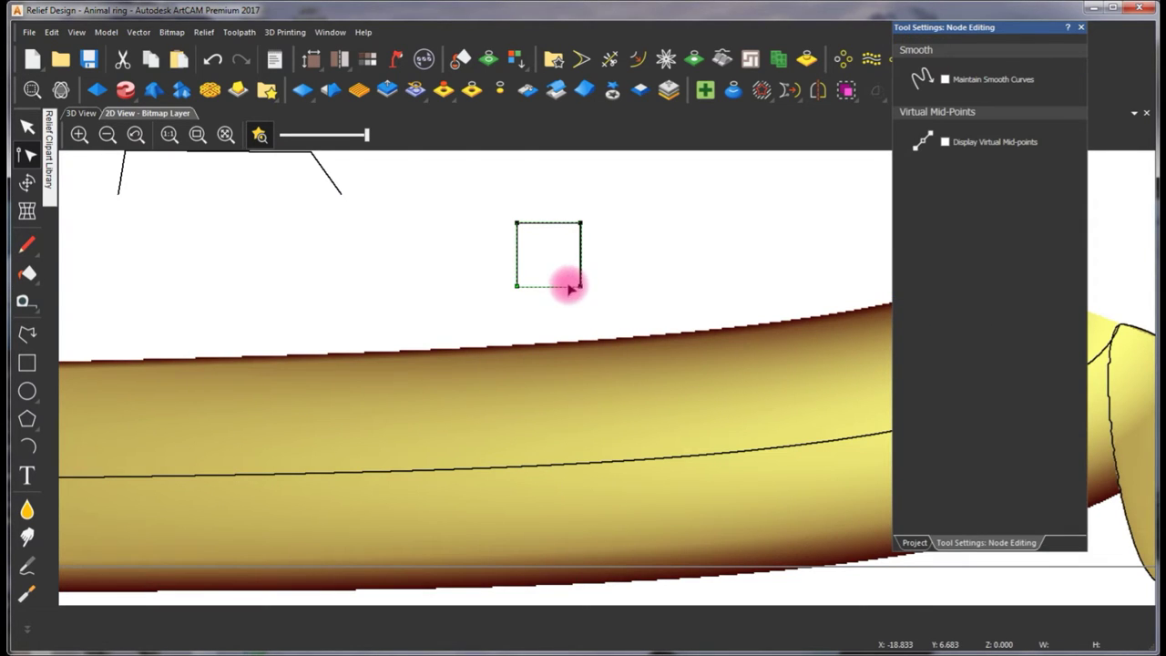
key(a)
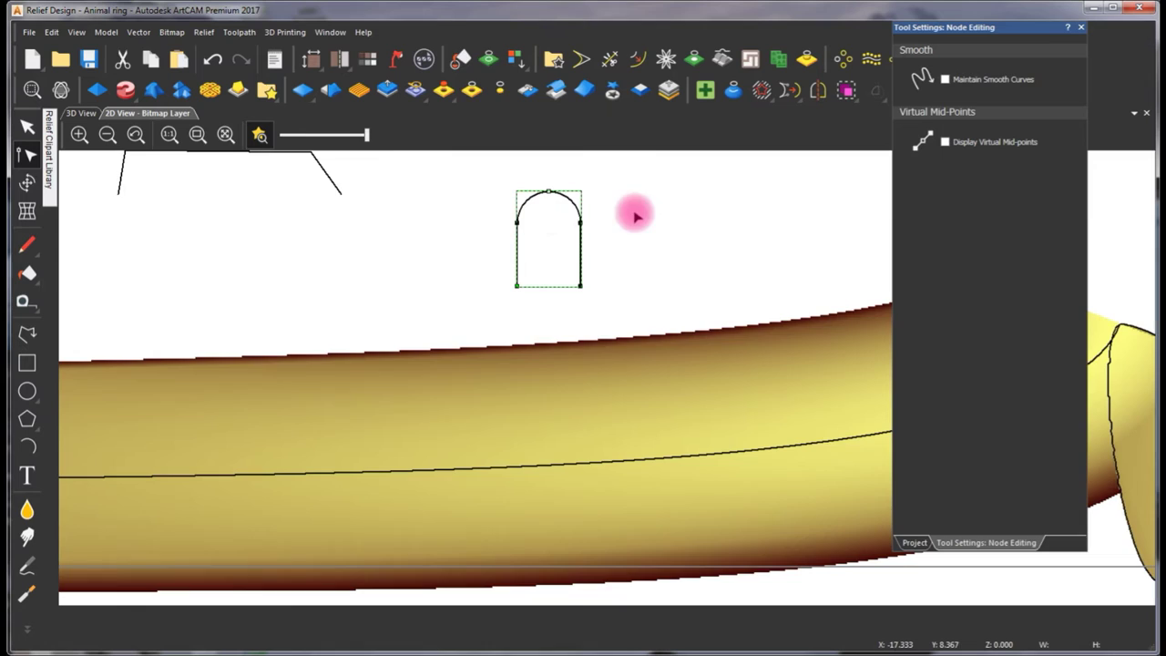
scroll(648, 328, down, 4)
key(n)
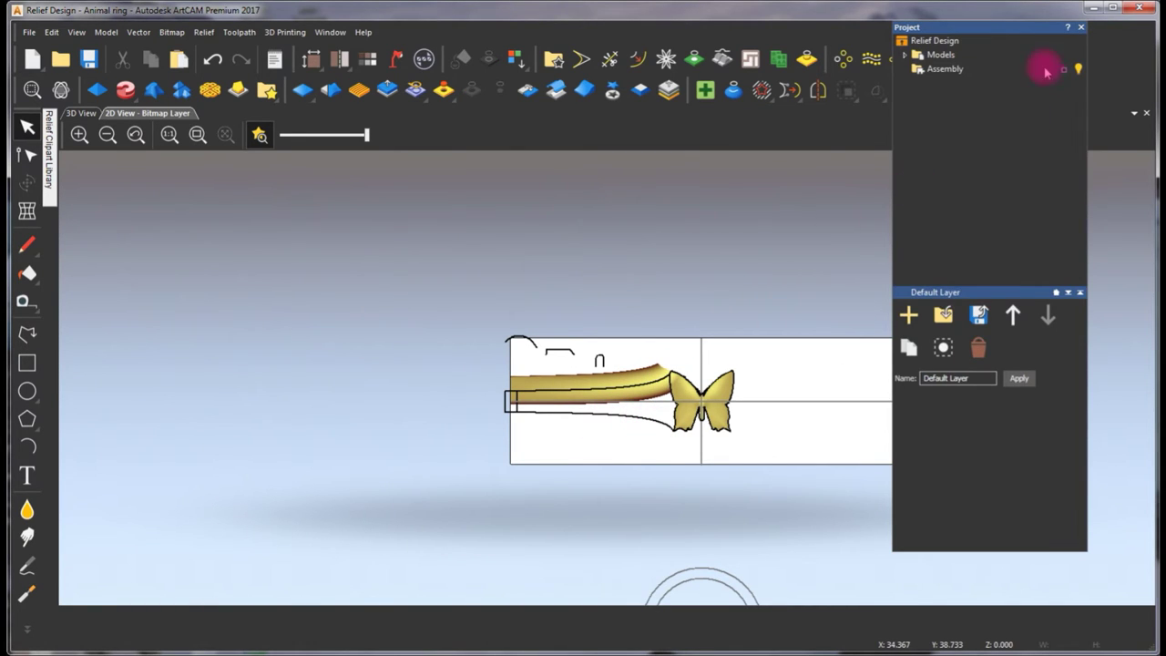
drag(1044, 37, 1132, 373)
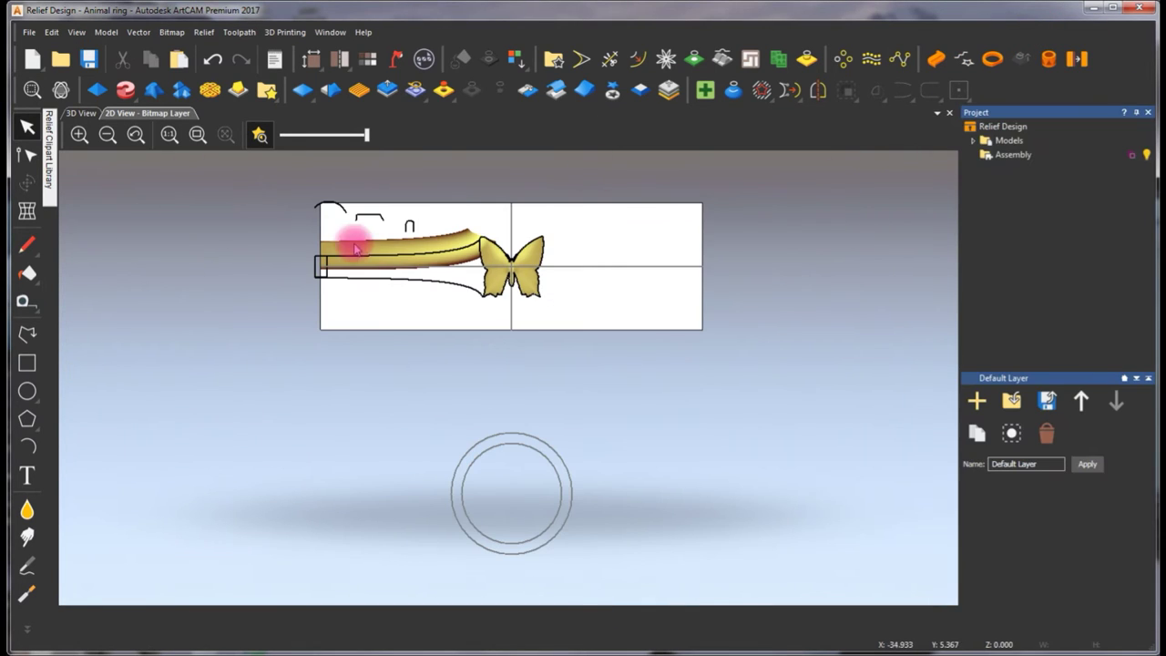
Try an extrusion with the lower curve as rail and the small arch as profile, checking it in 3D
click(127, 91)
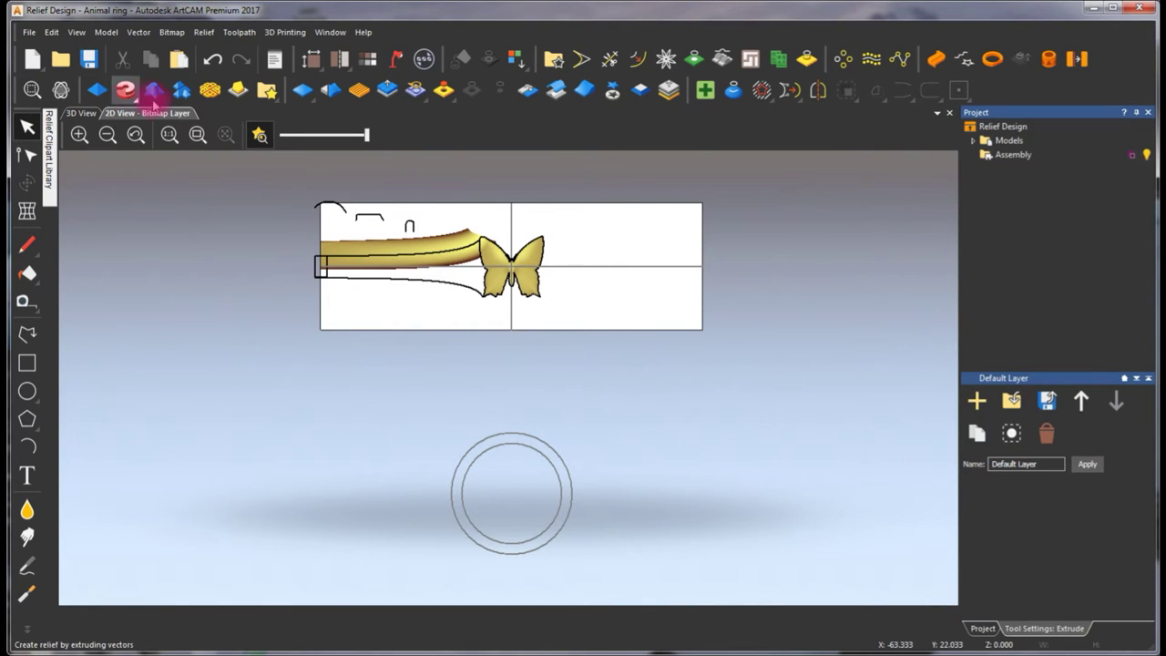
click(444, 284)
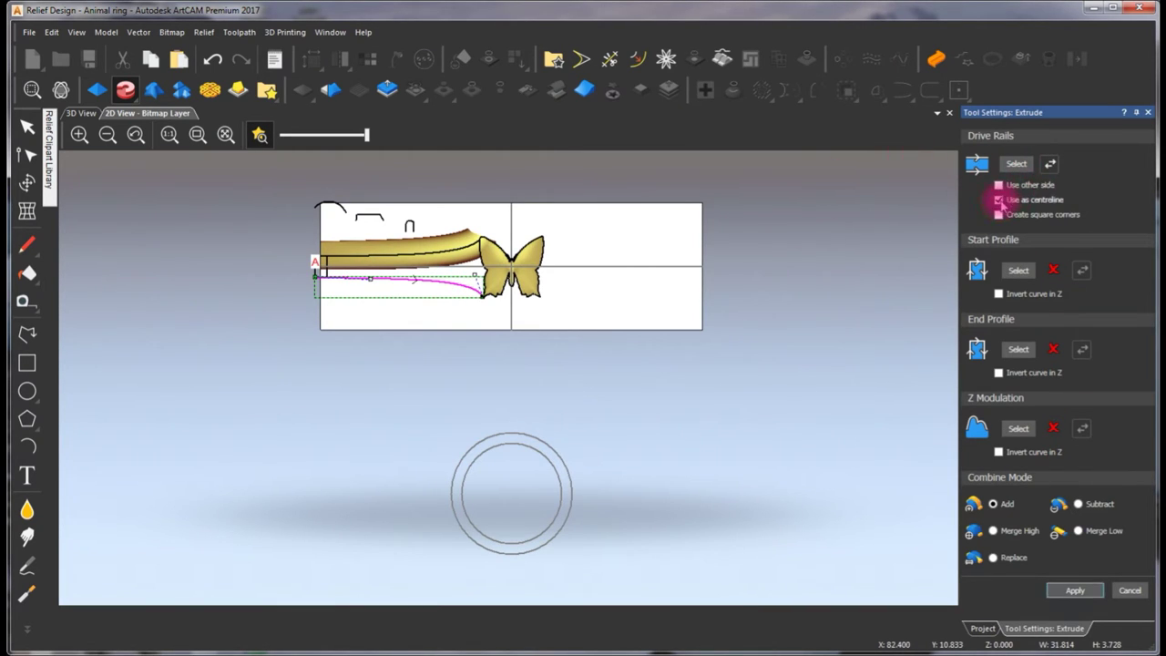
click(409, 225)
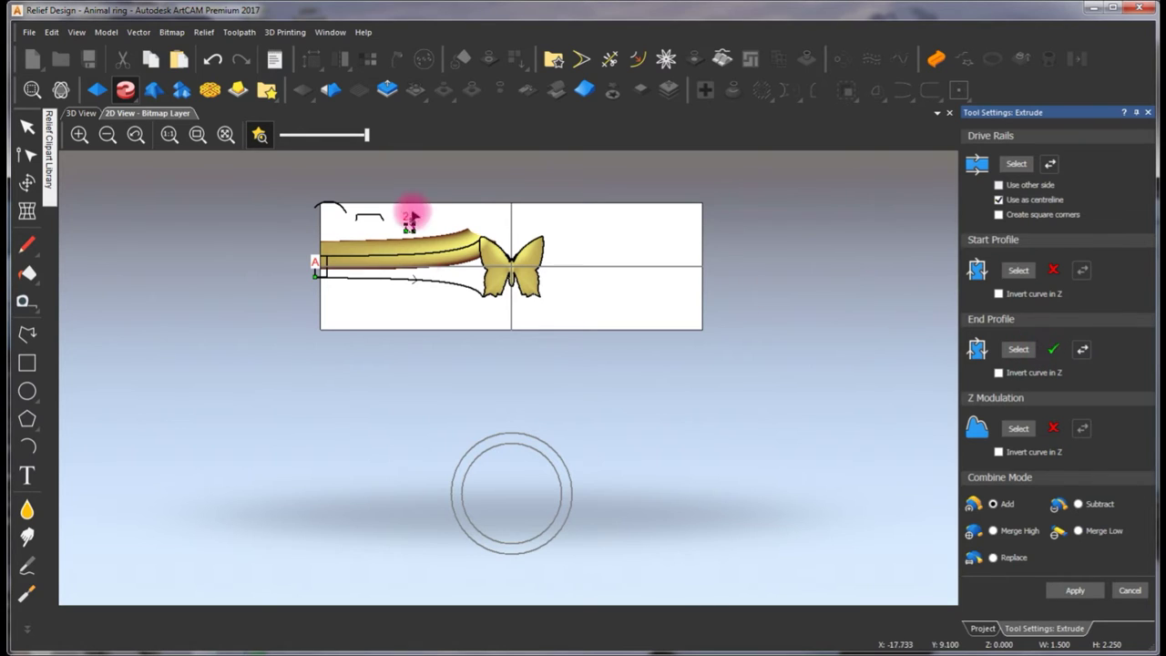
click(82, 113)
click(319, 137)
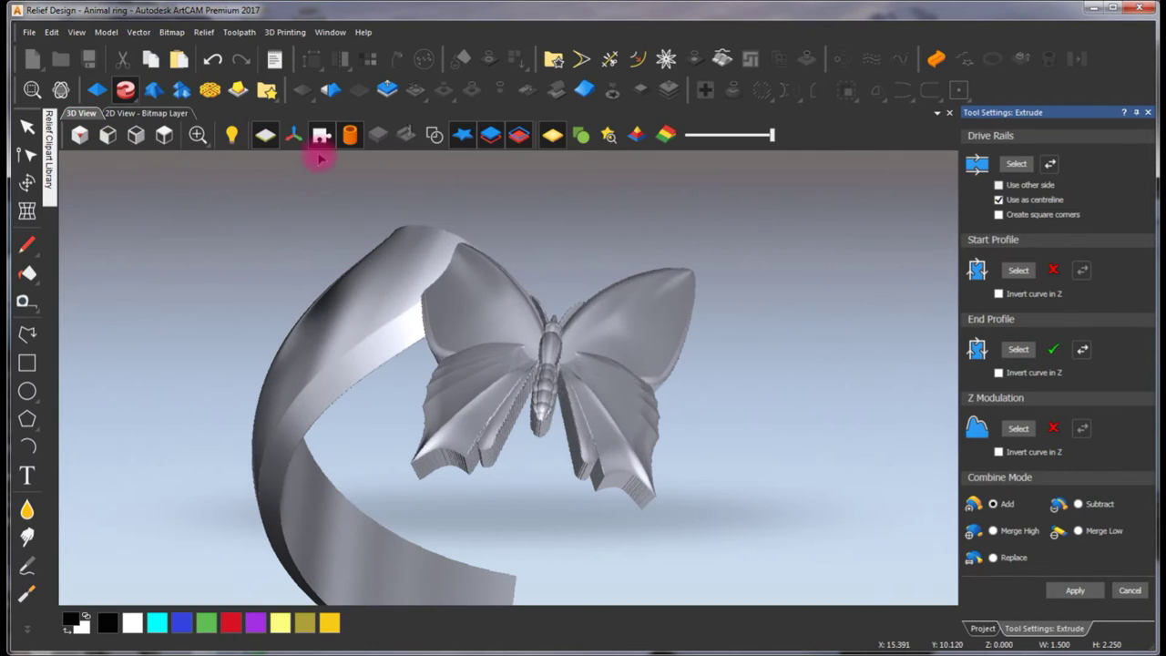
click(123, 114)
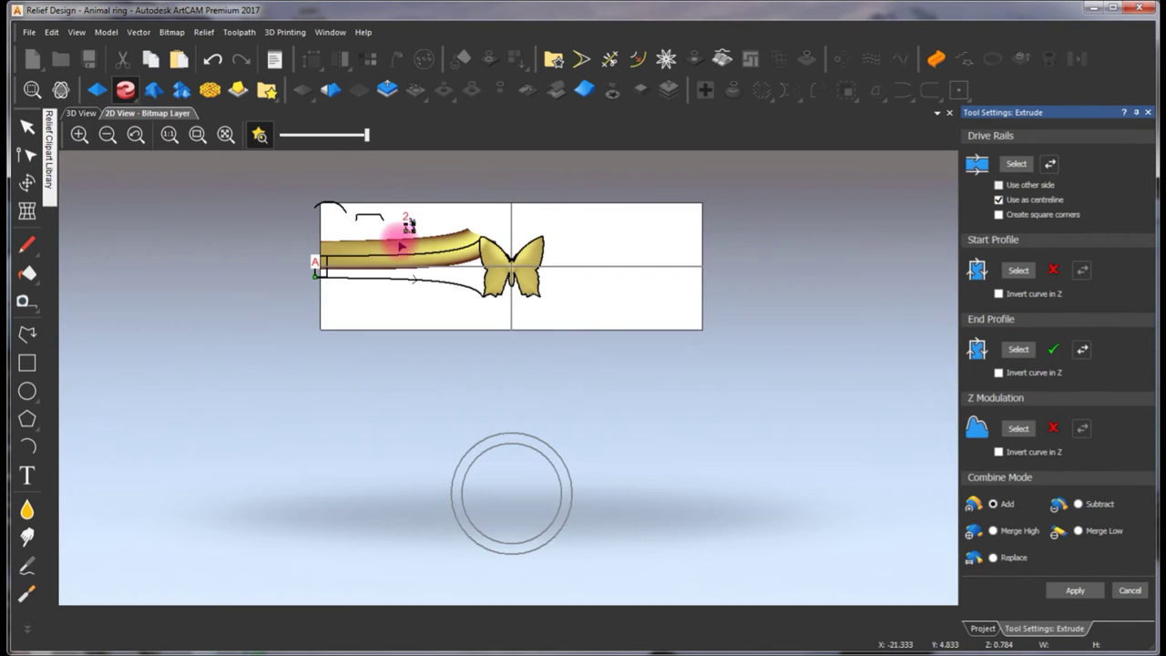
click(392, 228)
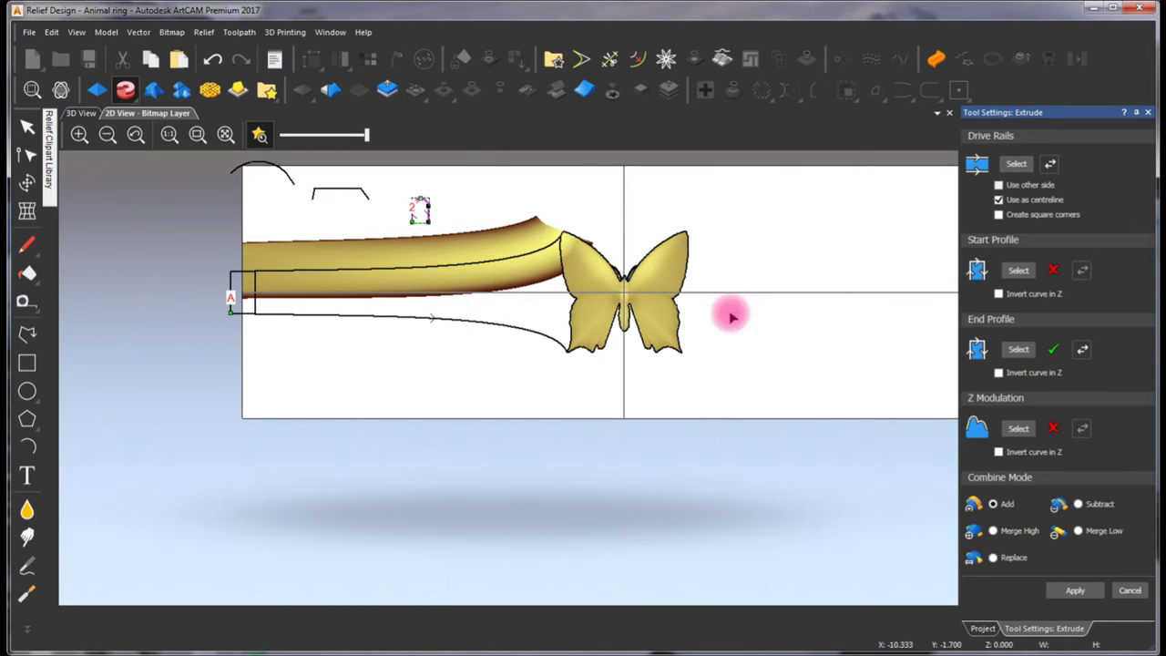
Attempt picking a Z modulation curve, then cancel the extrusion and clear the selection
click(1020, 422)
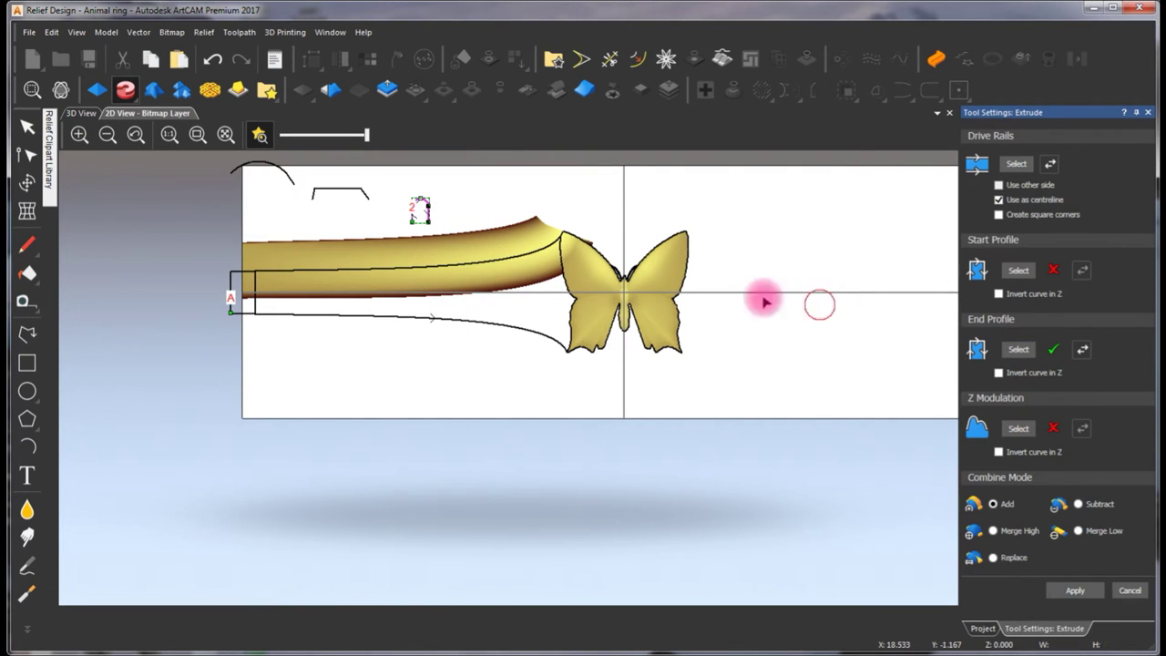
click(411, 279)
right_click(476, 300)
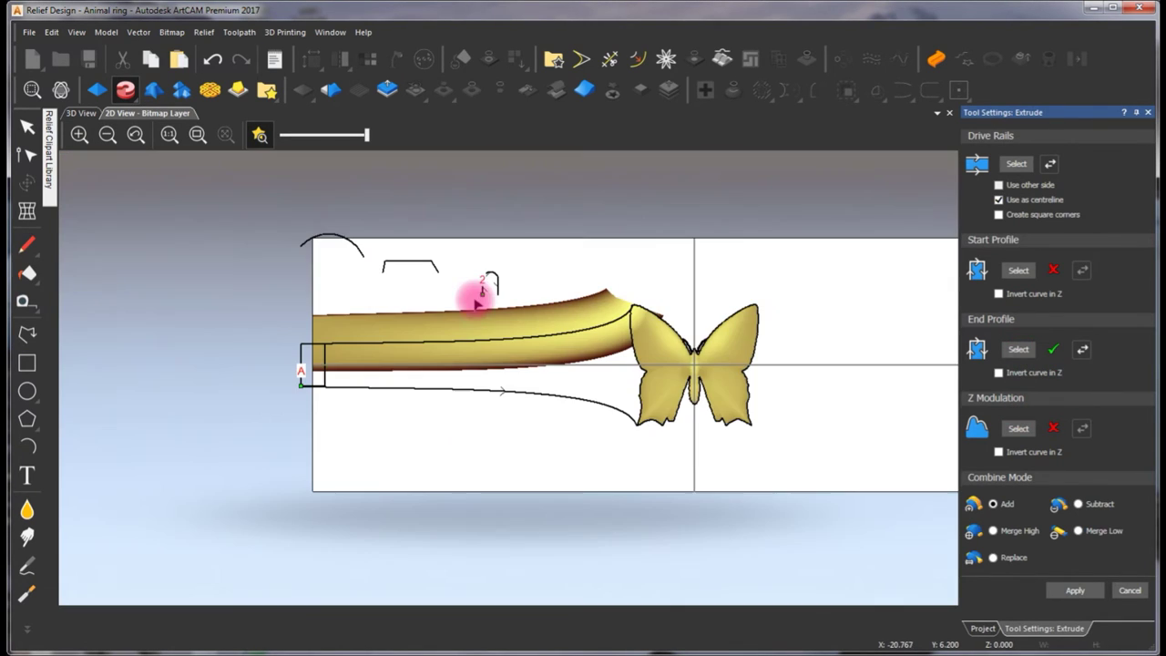
click(536, 395)
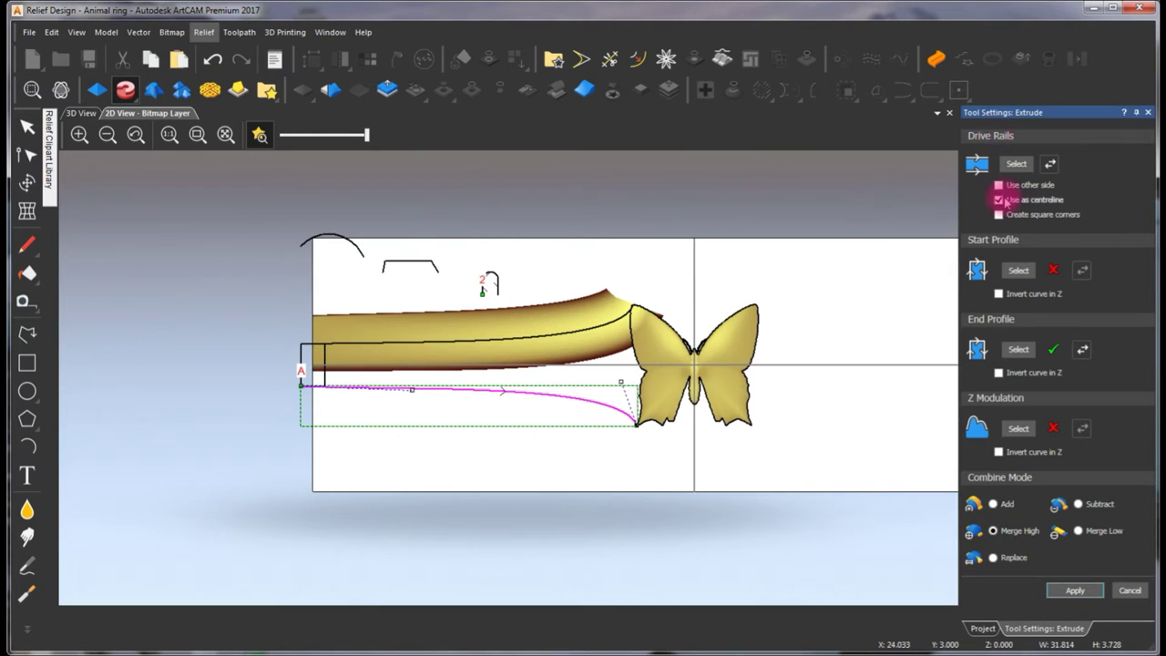
click(1129, 592)
click(811, 288)
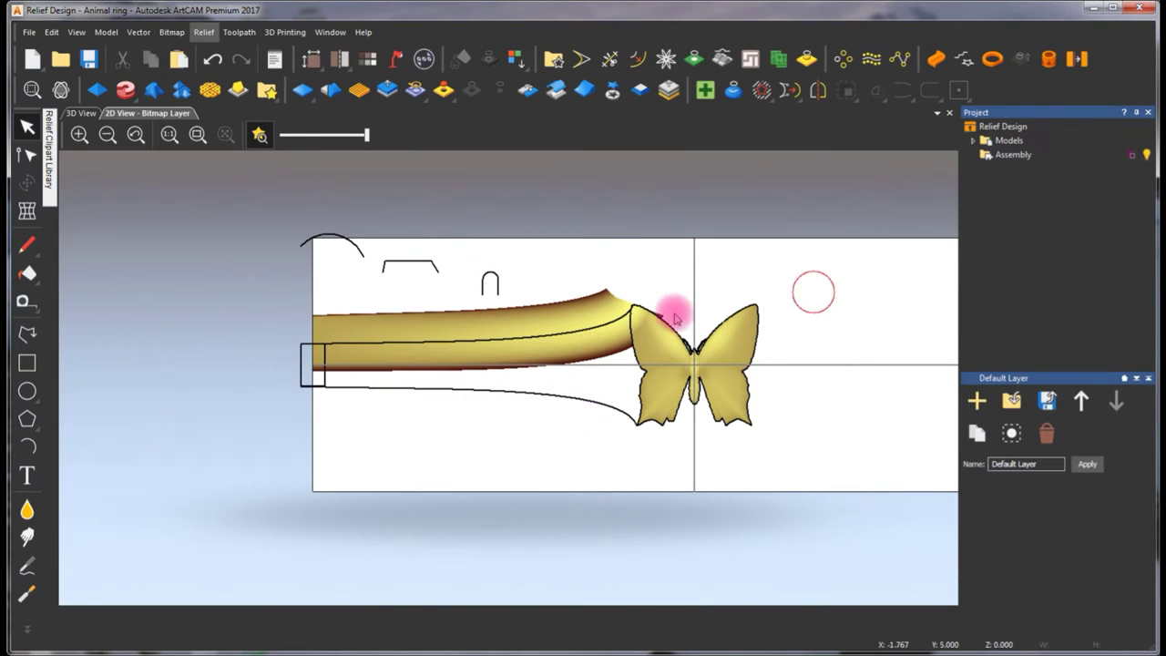
Start an extrusion using the lower curve as centreline rail and the arch as start profile
scroll(607, 331, up, 3)
click(623, 432)
click(125, 88)
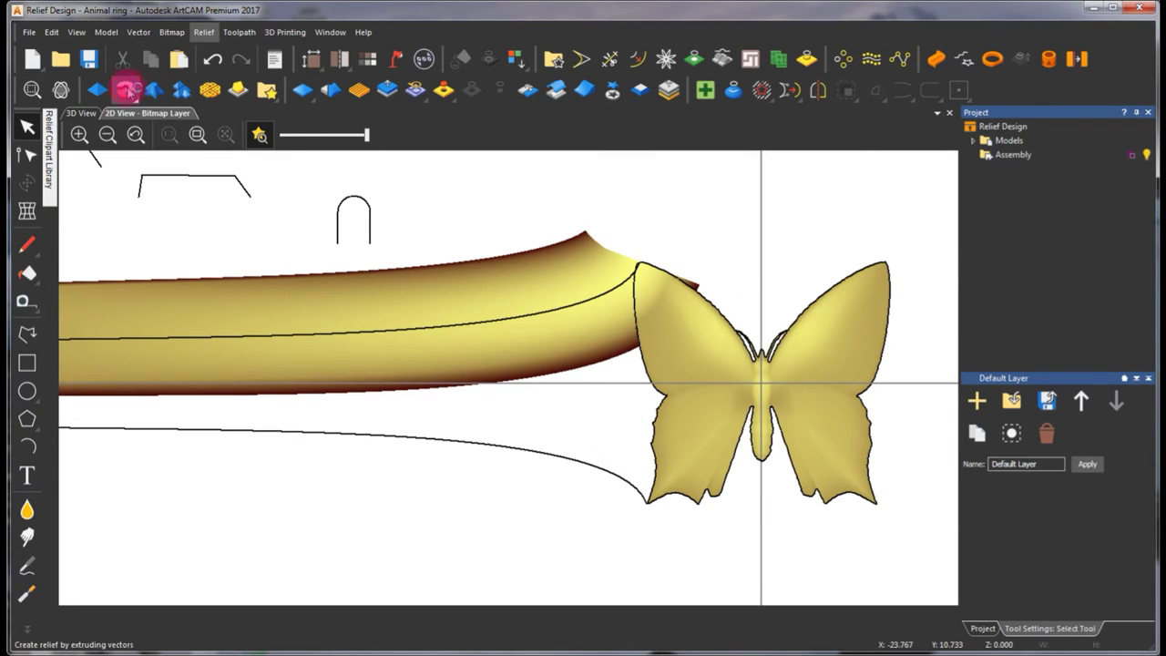
click(482, 447)
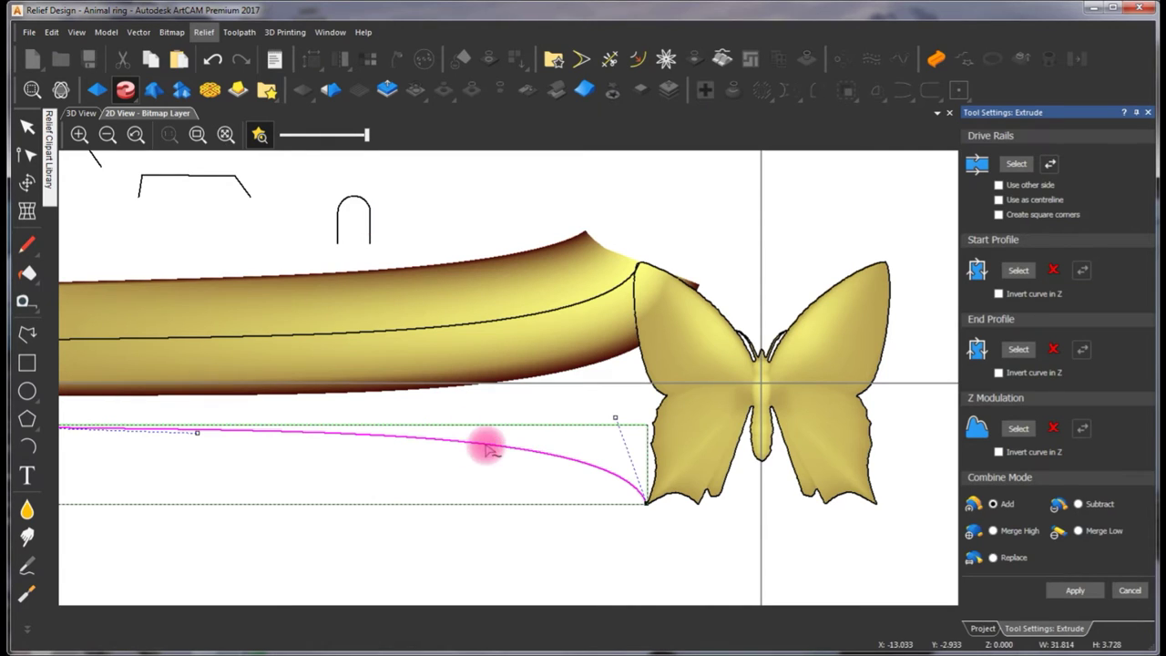
click(999, 200)
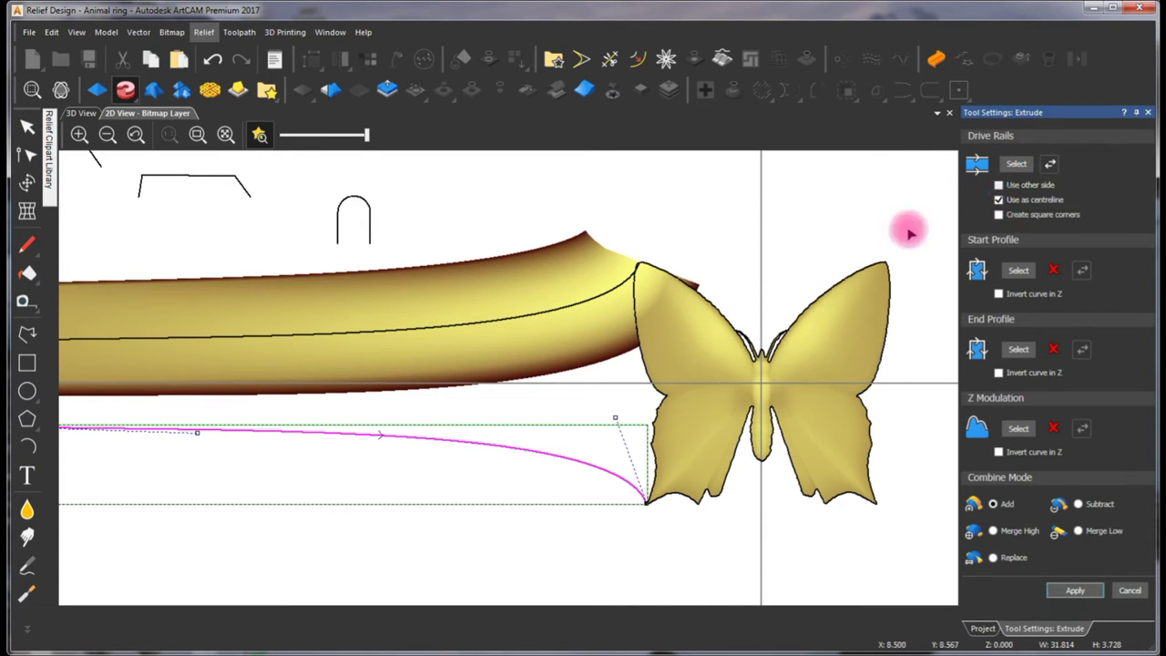
click(370, 210)
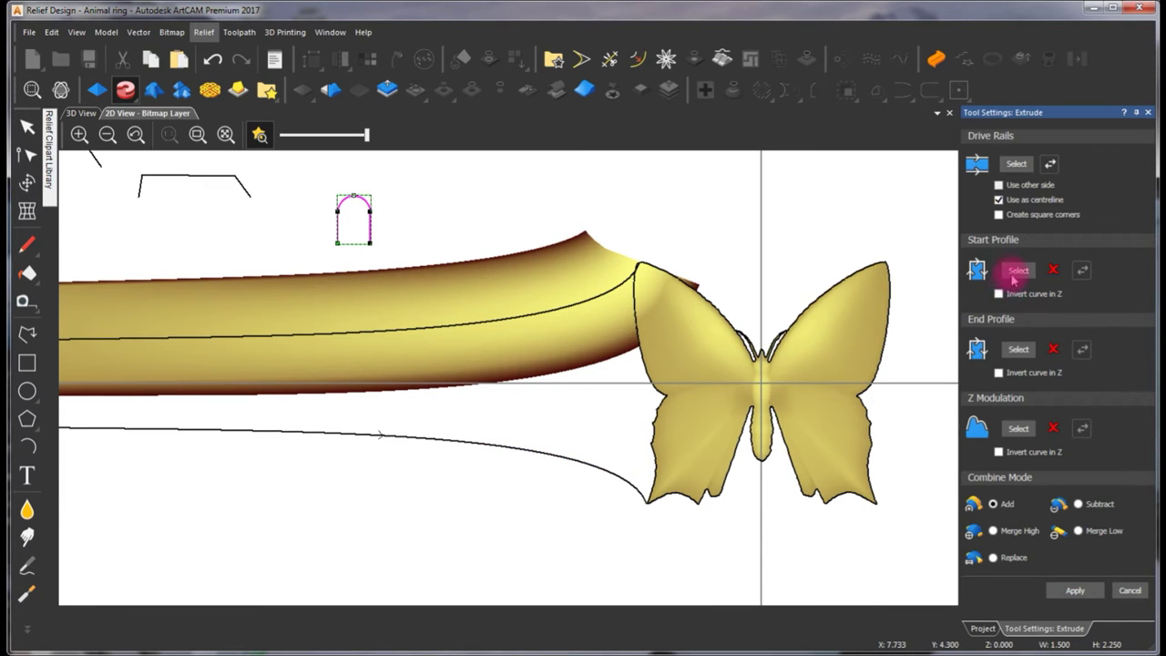
click(1016, 273)
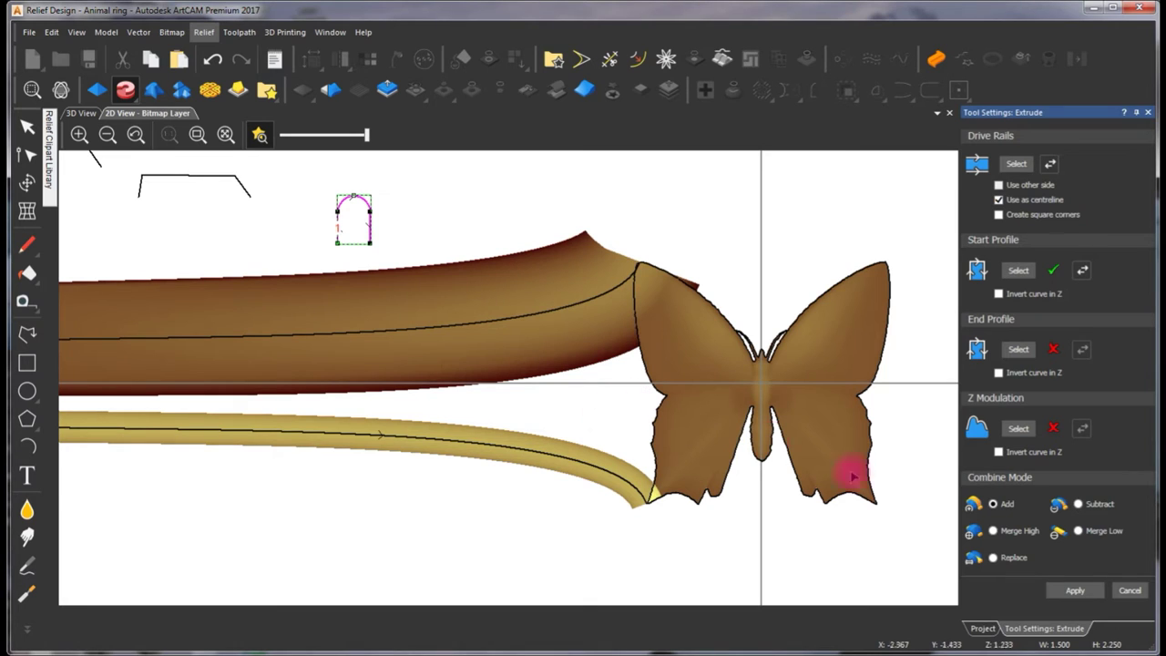
Preview the second band in 3D, set Merge High, and show the 3D vectors
click(86, 112)
drag(482, 267, 775, 373)
click(994, 531)
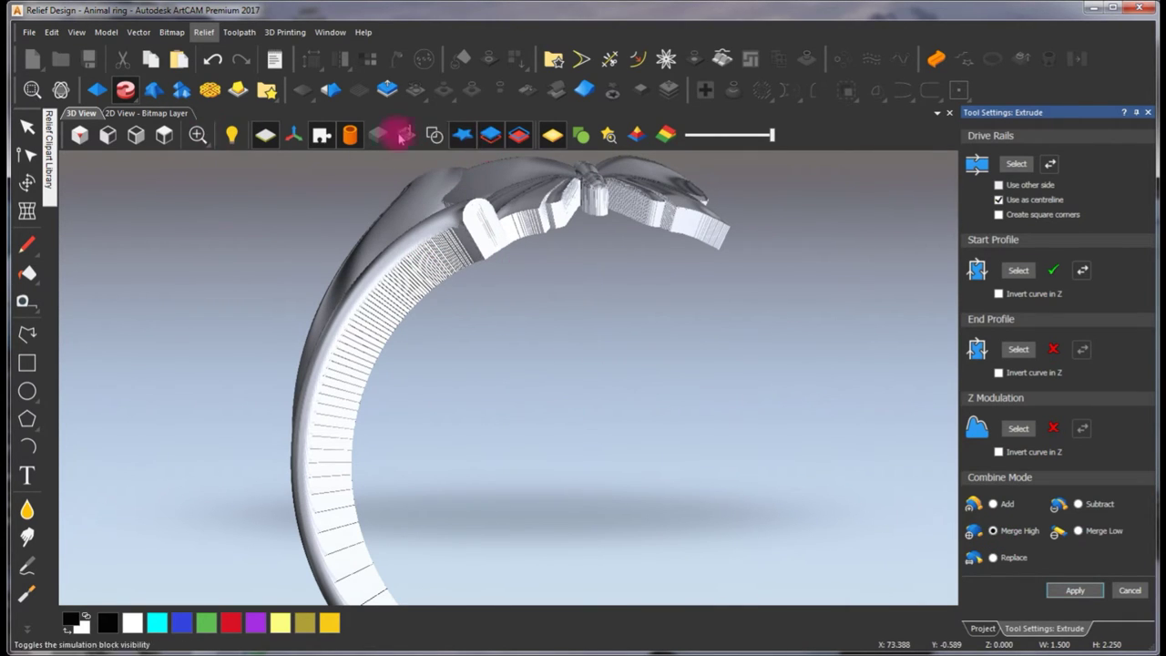
click(436, 139)
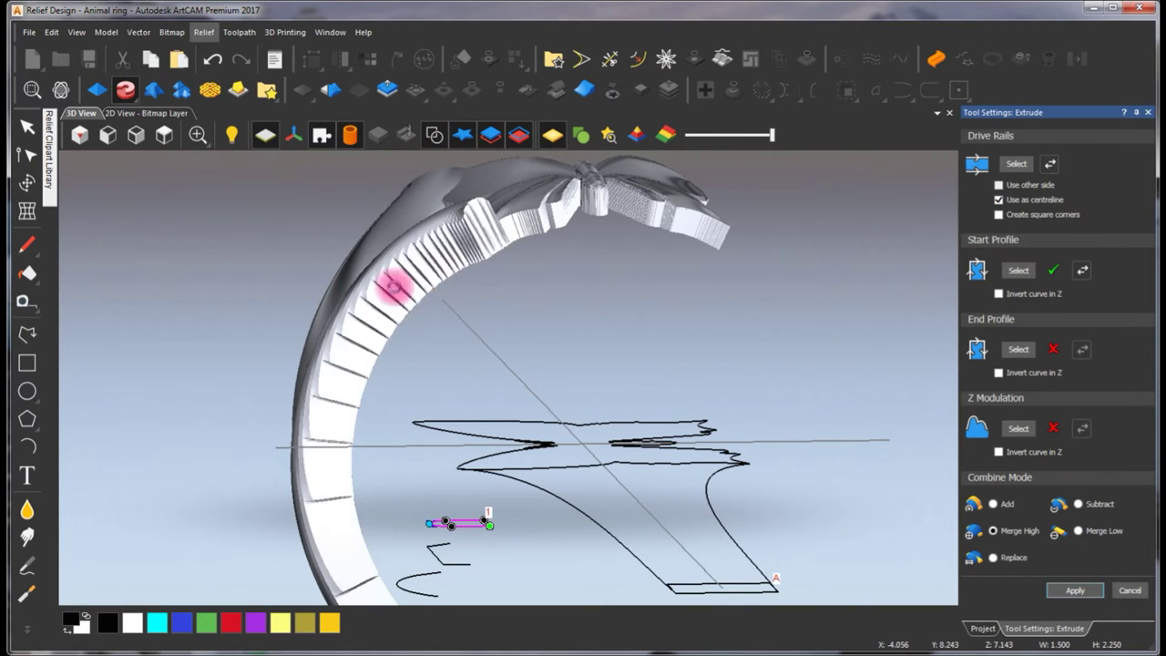
Check the arch profile's placement in 3D and apply the extrusion along the lower curve
mouse_move(348, 277)
mouse_down()
mouse_move(505, 372)
mouse_move(552, 338)
mouse_move(391, 474)
mouse_move(398, 349)
mouse_move(666, 409)
mouse_move(349, 255)
mouse_move(483, 268)
mouse_move(376, 430)
mouse_move(435, 428)
mouse_move(425, 451)
mouse_move(416, 416)
mouse_move(439, 408)
mouse_up()
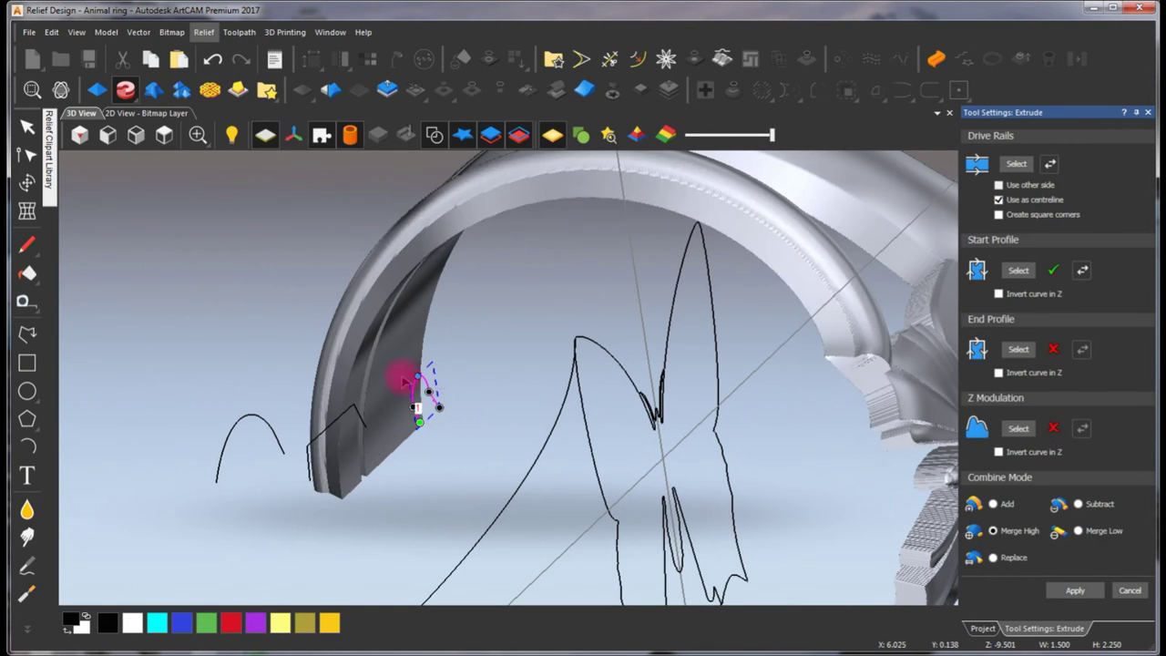
click(1075, 592)
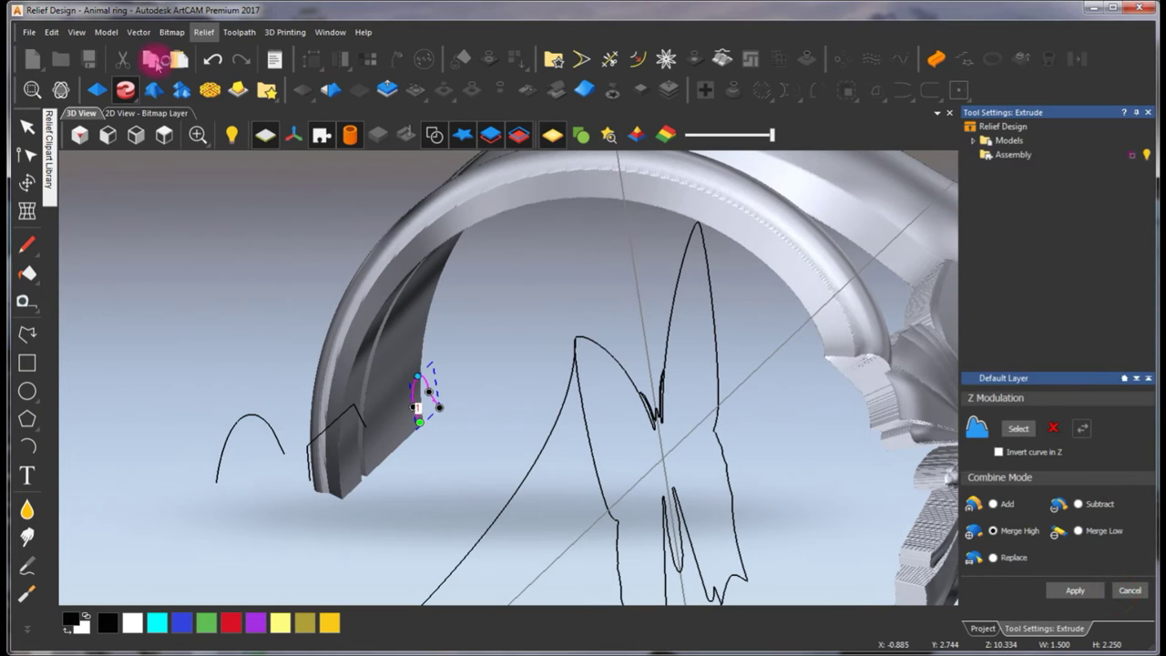
Hide the 3D vectors and inspect the half ring from the Top, Left and a tilted angle
click(146, 113)
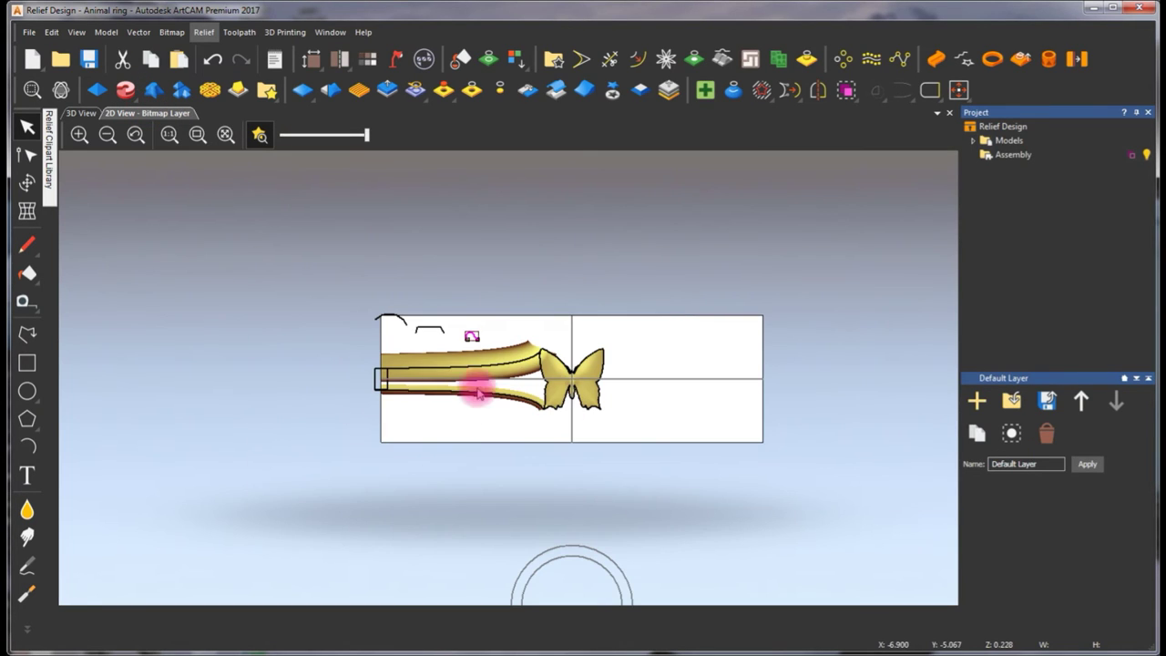
scroll(478, 391, up, 5)
click(82, 113)
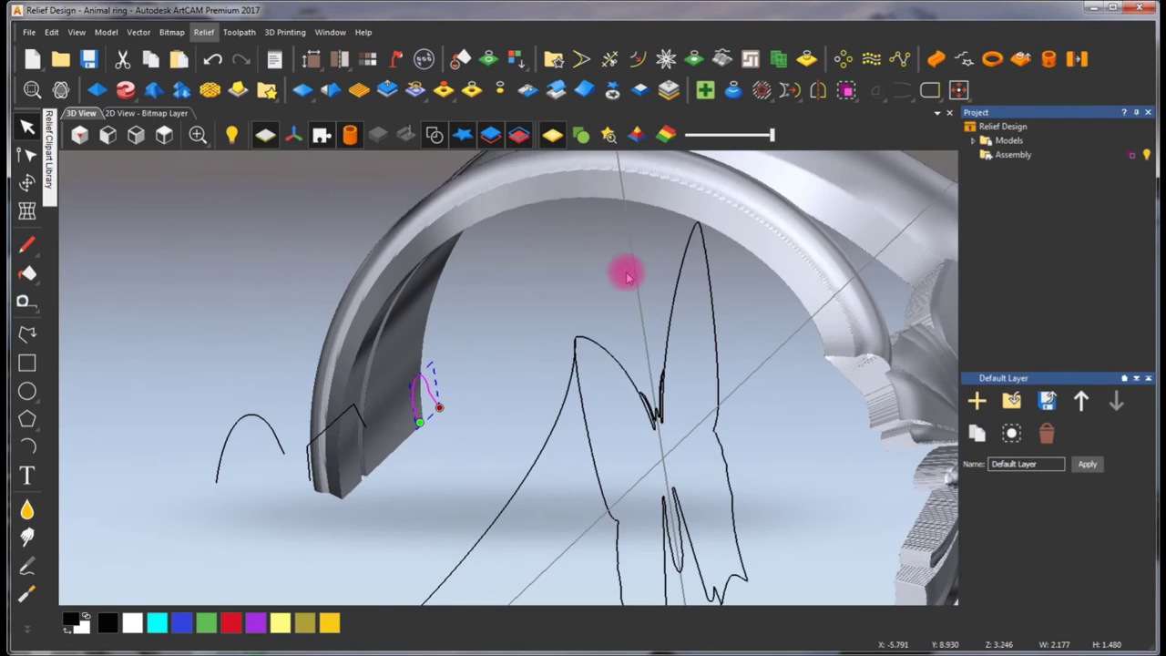
scroll(629, 264, down, 3)
click(434, 135)
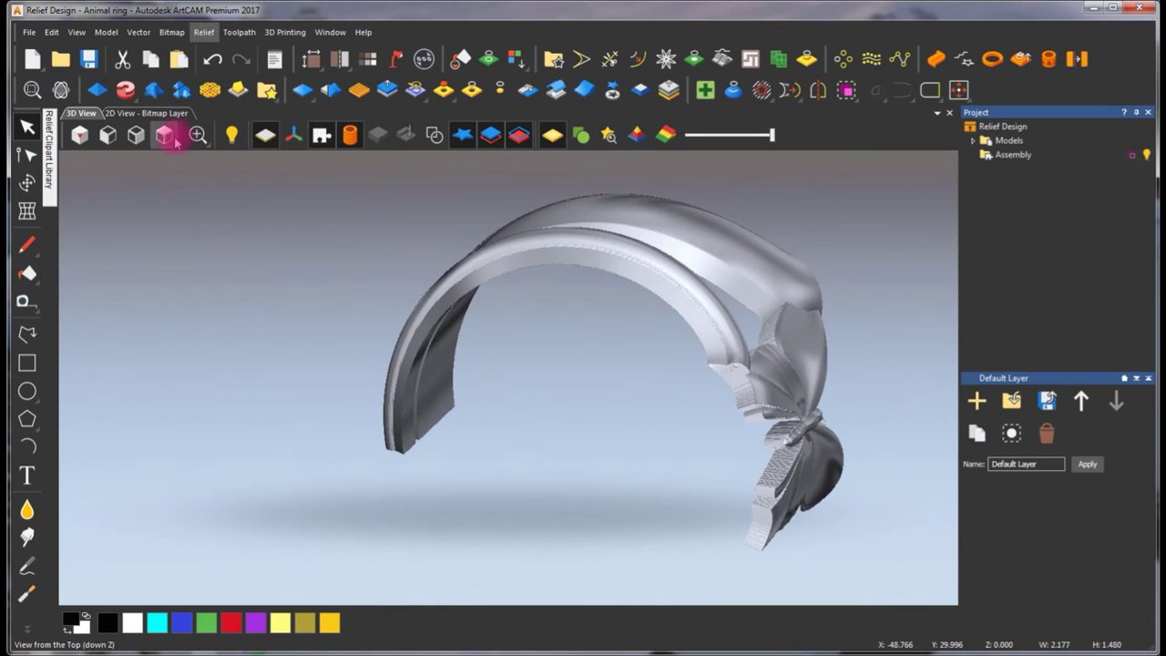
click(168, 137)
click(111, 137)
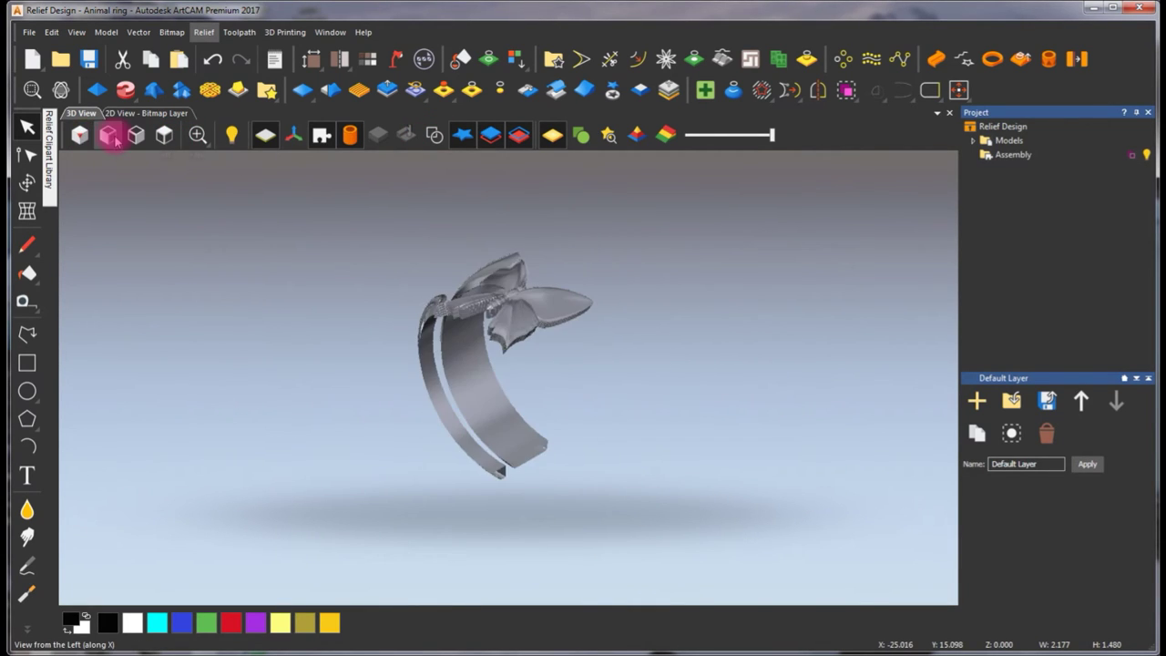
drag(418, 221, 496, 364)
Mirror-merge the relief Left over right, inspect the full ring and butterfly in 3D, then return to 2D
click(527, 89)
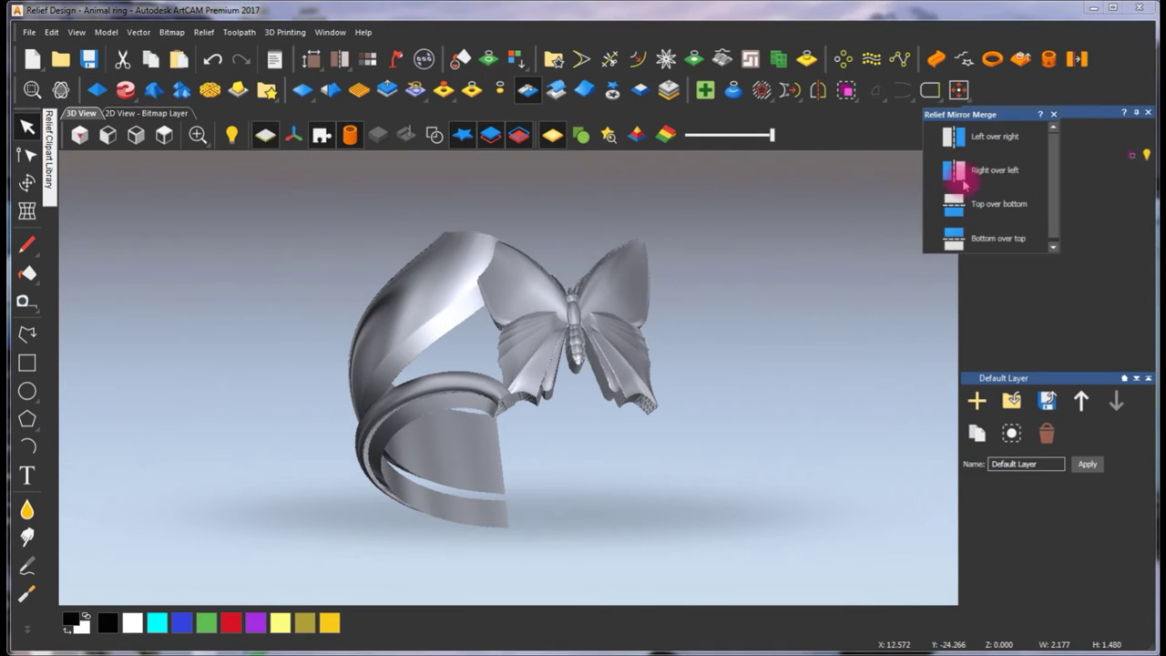
click(947, 136)
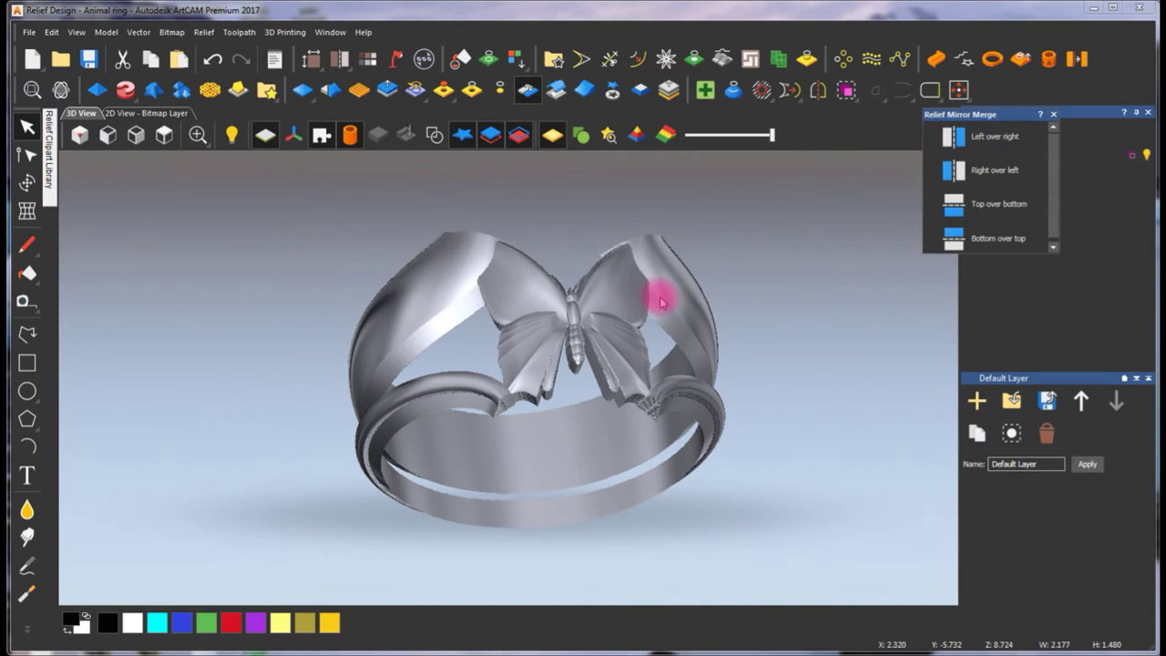
drag(698, 323, 512, 218)
drag(726, 441, 219, 164)
click(159, 113)
scroll(538, 261, down, 2)
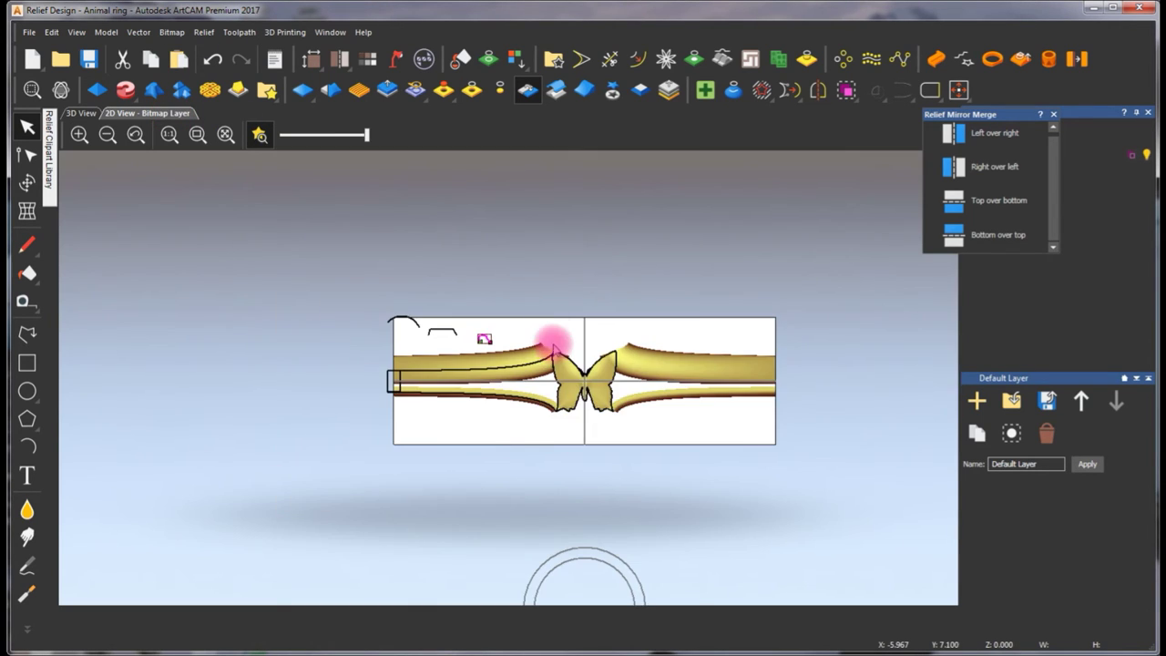
Draw a closed polyline wedge from the butterfly's wing tip across the top of the left band
scroll(555, 337, up, 1)
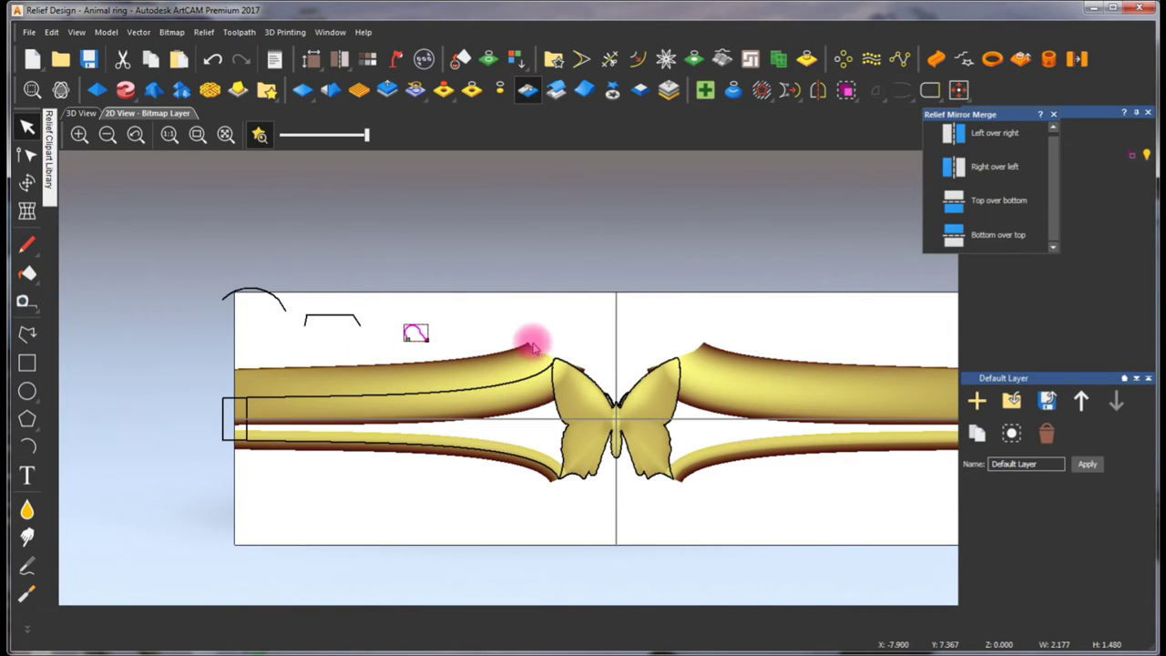
click(26, 333)
scroll(482, 370, up, 1)
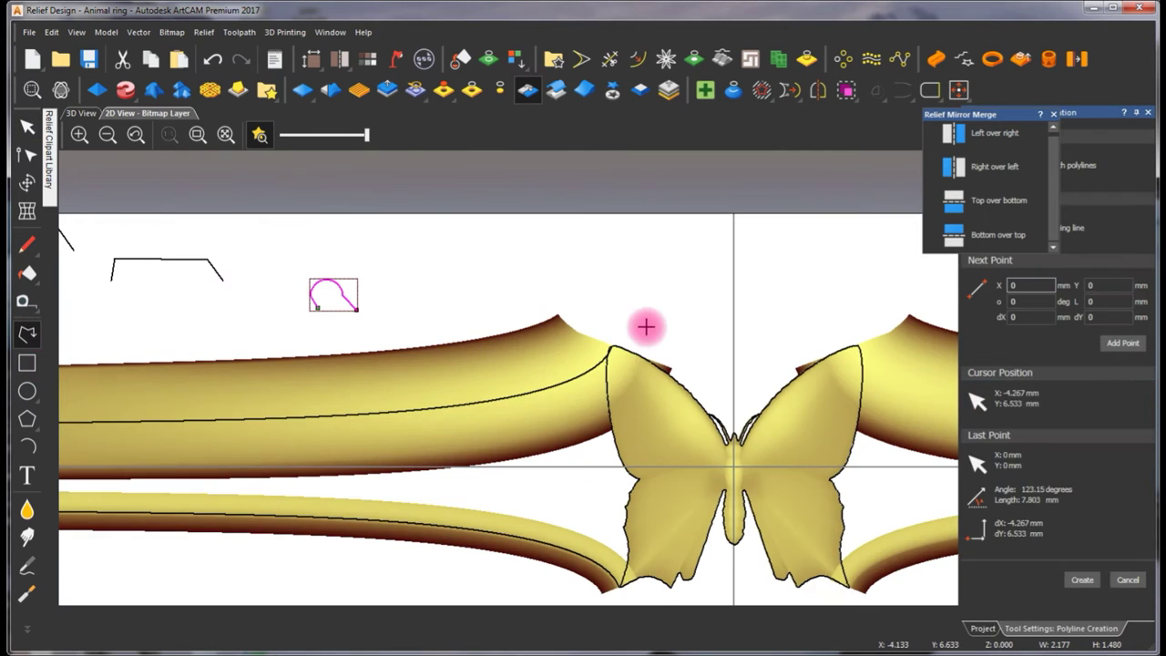
click(611, 348)
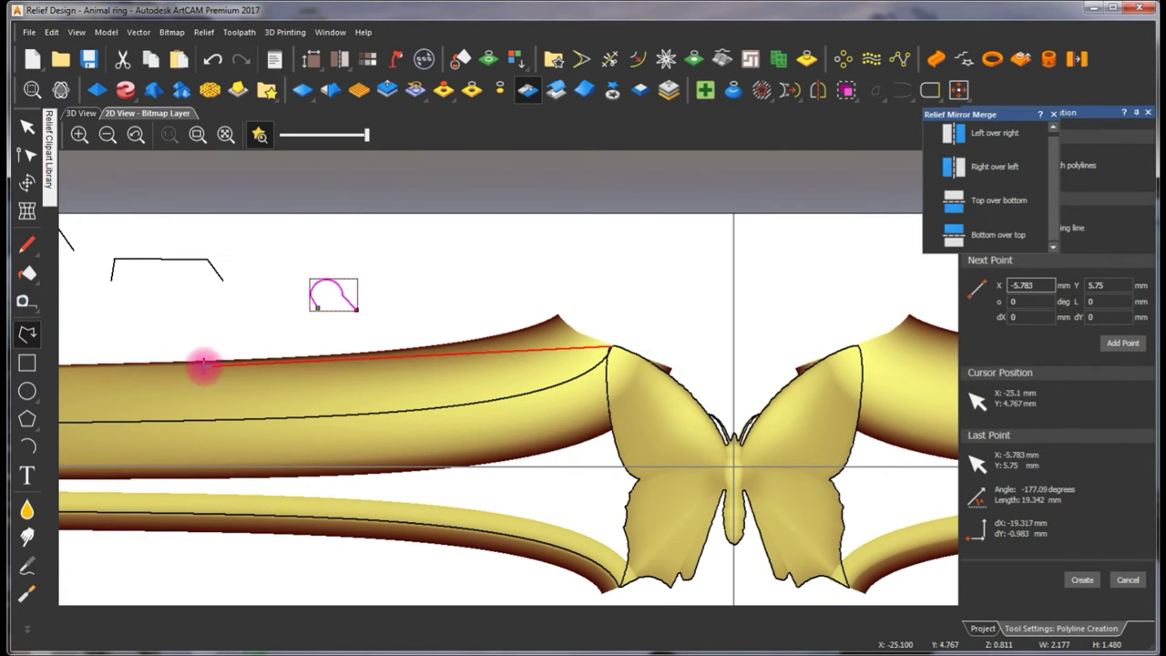
click(199, 372)
click(201, 339)
click(628, 269)
click(611, 348)
key(Escape)
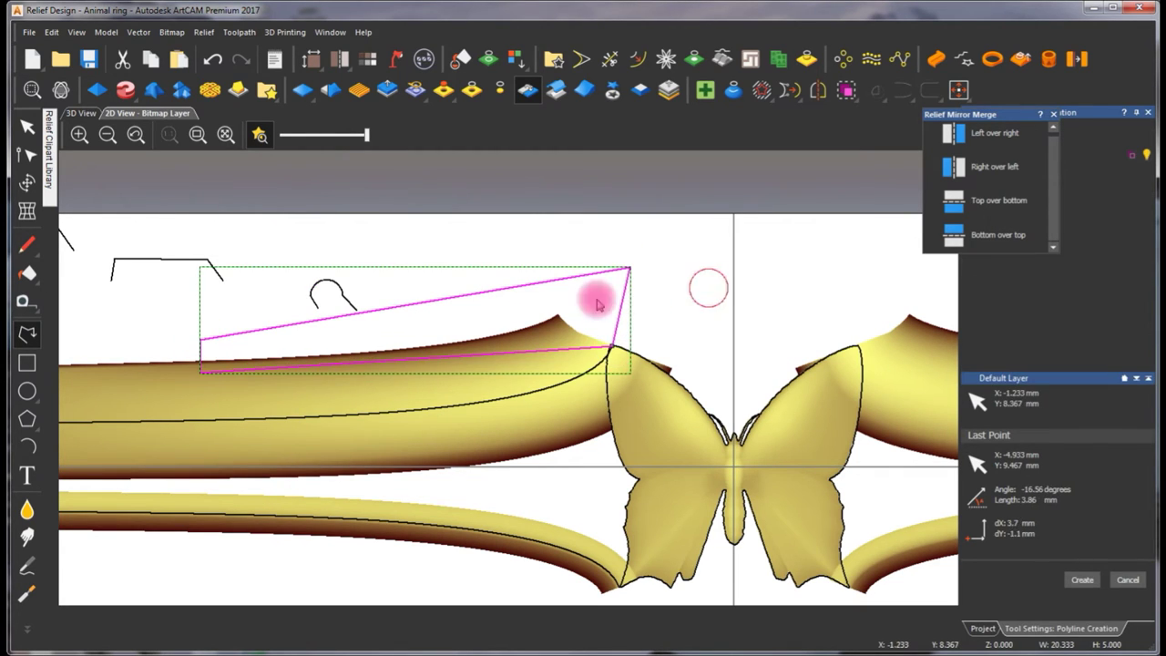
key(Escape)
Select the wedge outline and put it into node editing
click(467, 359)
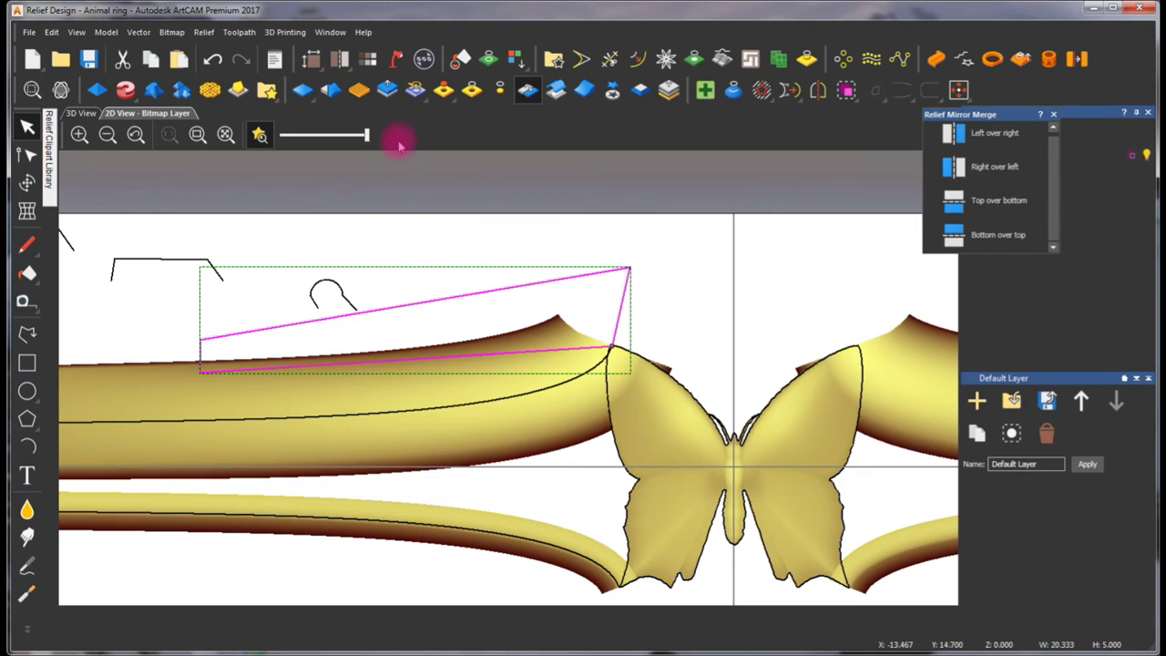
click(222, 338)
scroll(222, 340, up, 3)
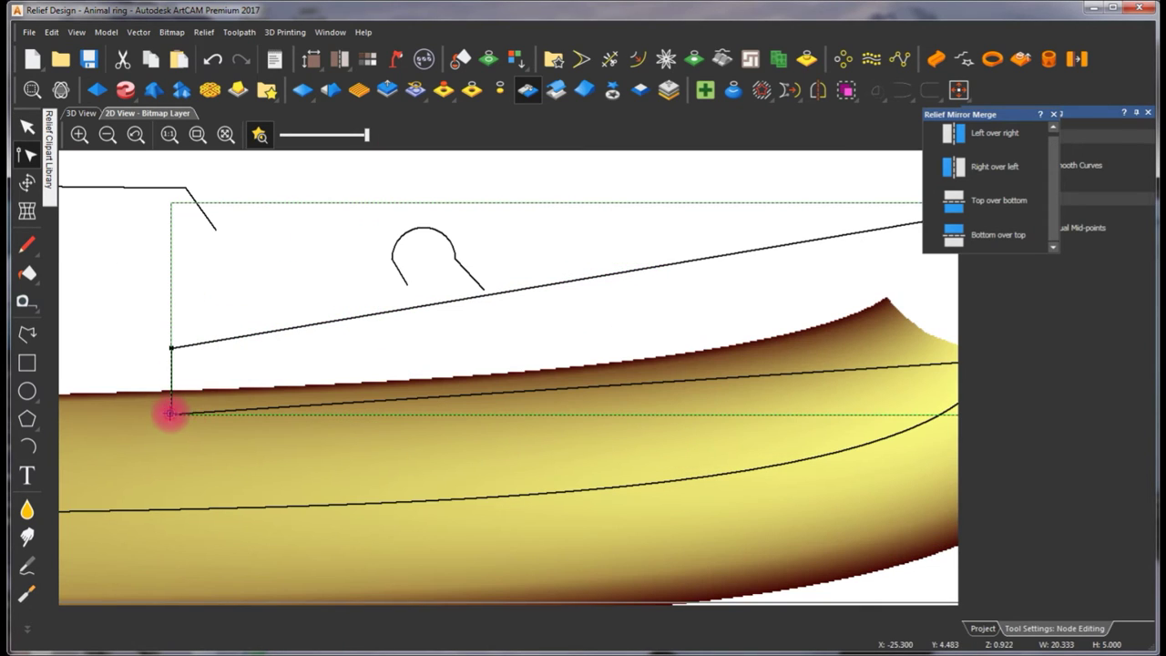
Bend the wedge's lower span down into a curve along the band's top, then reselect the outline
scroll(122, 398, down, 2)
scroll(655, 380, down, 3)
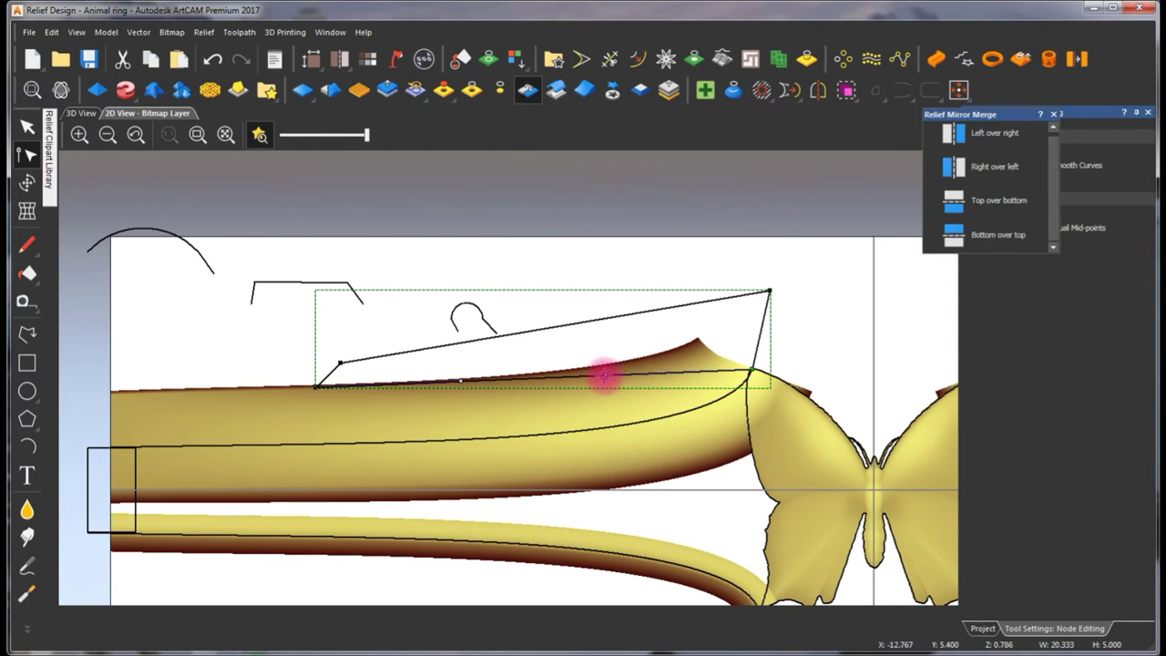
drag(605, 377, 613, 423)
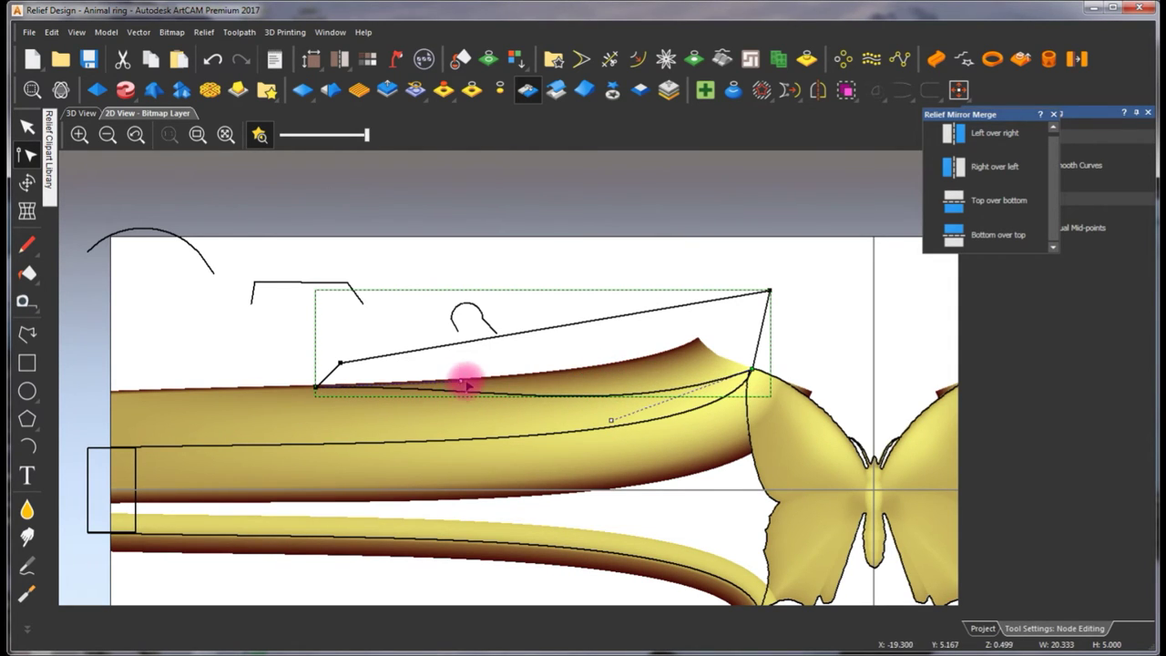
drag(459, 378, 222, 392)
click(269, 362)
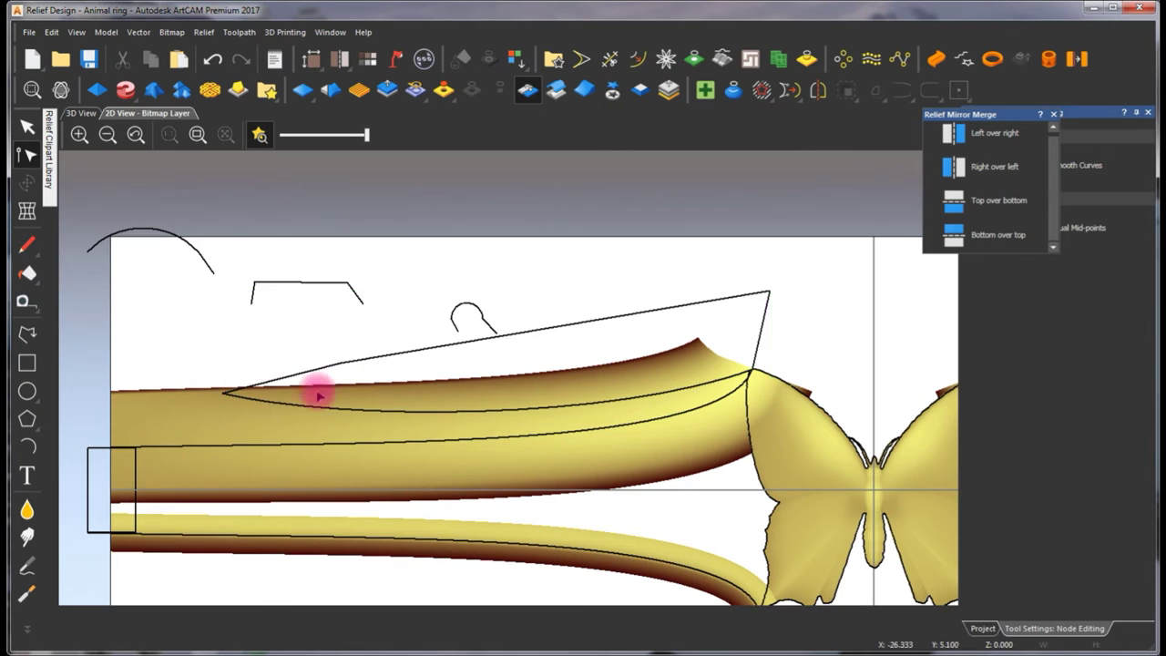
scroll(268, 415, up, 2)
click(198, 368)
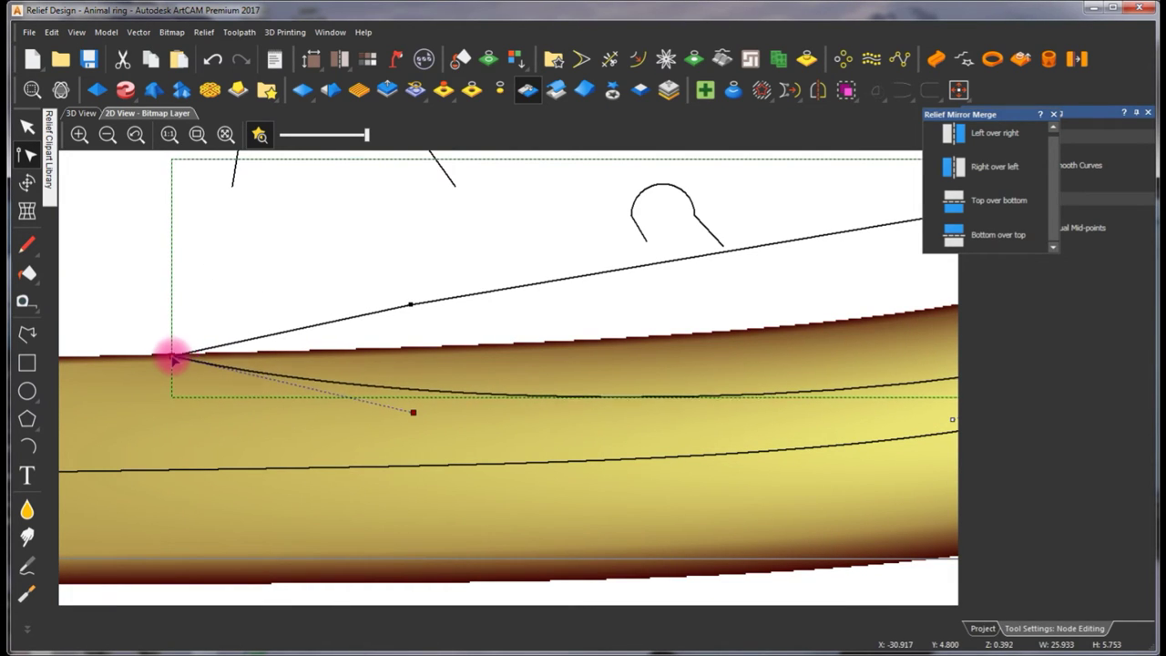
scroll(671, 288, down, 4)
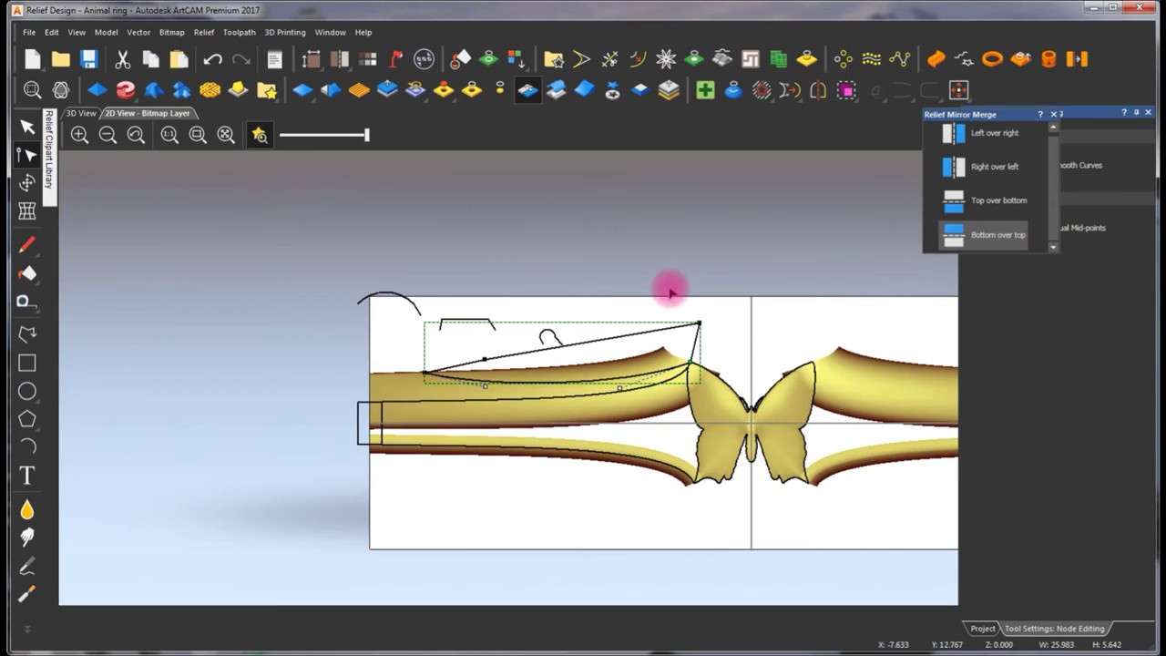
Zero the relief inside the curved outline and check the flattened area in 3D
click(472, 87)
click(28, 127)
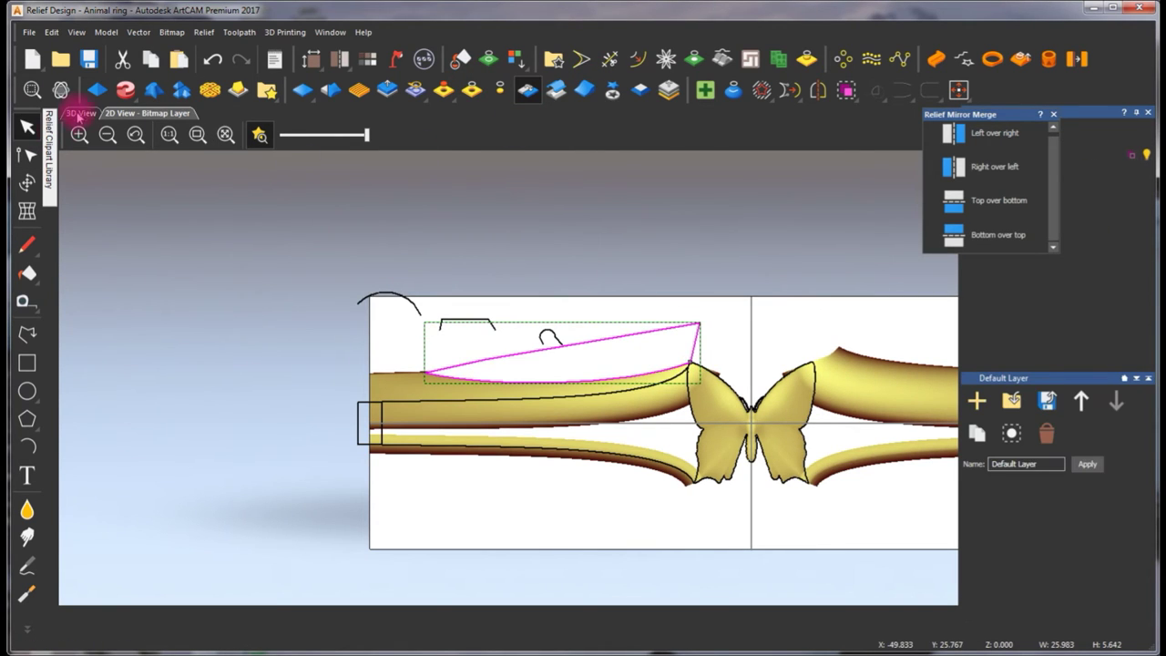
click(81, 113)
drag(553, 376, 537, 289)
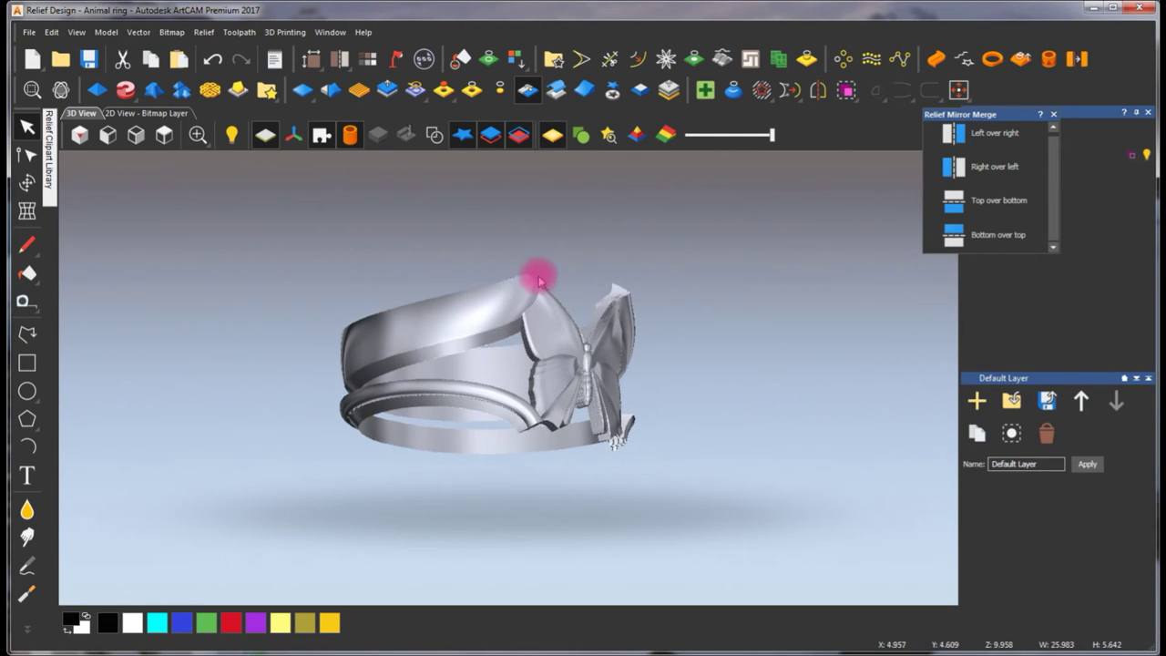
drag(654, 328, 558, 311)
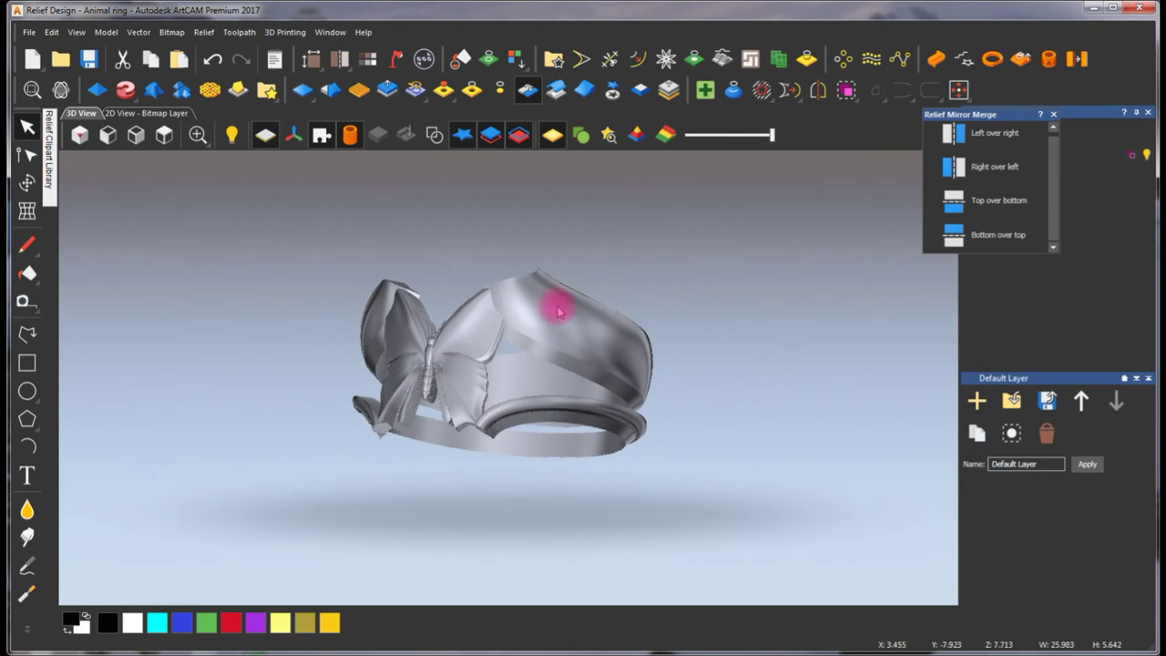
Mirror-merge the relief Left over right and orbit to inspect the mirrored side
click(531, 94)
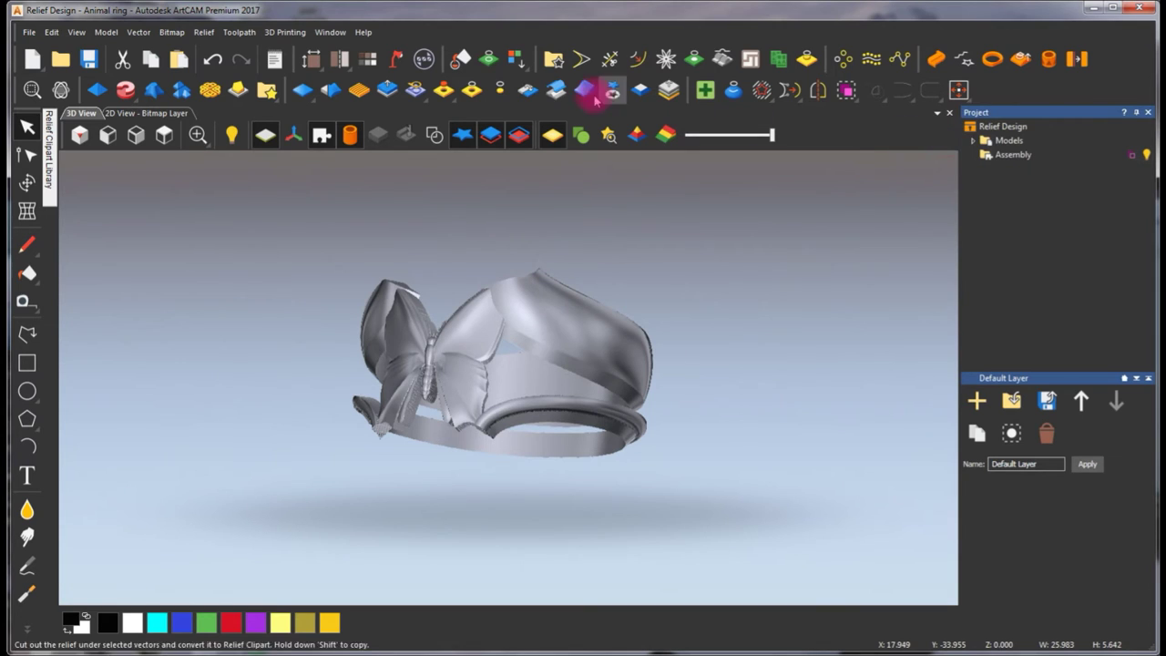
click(530, 91)
click(951, 138)
drag(443, 334, 629, 256)
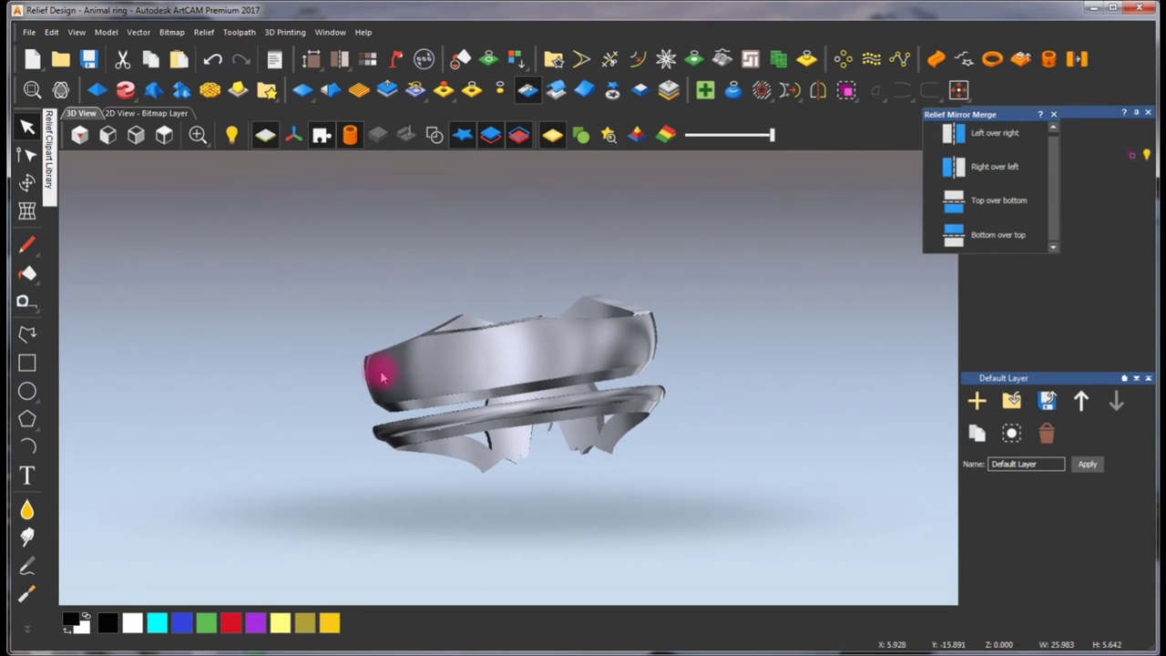
drag(382, 376, 913, 364)
drag(593, 328, 669, 261)
drag(625, 429, 24, 257)
drag(628, 308, 549, 444)
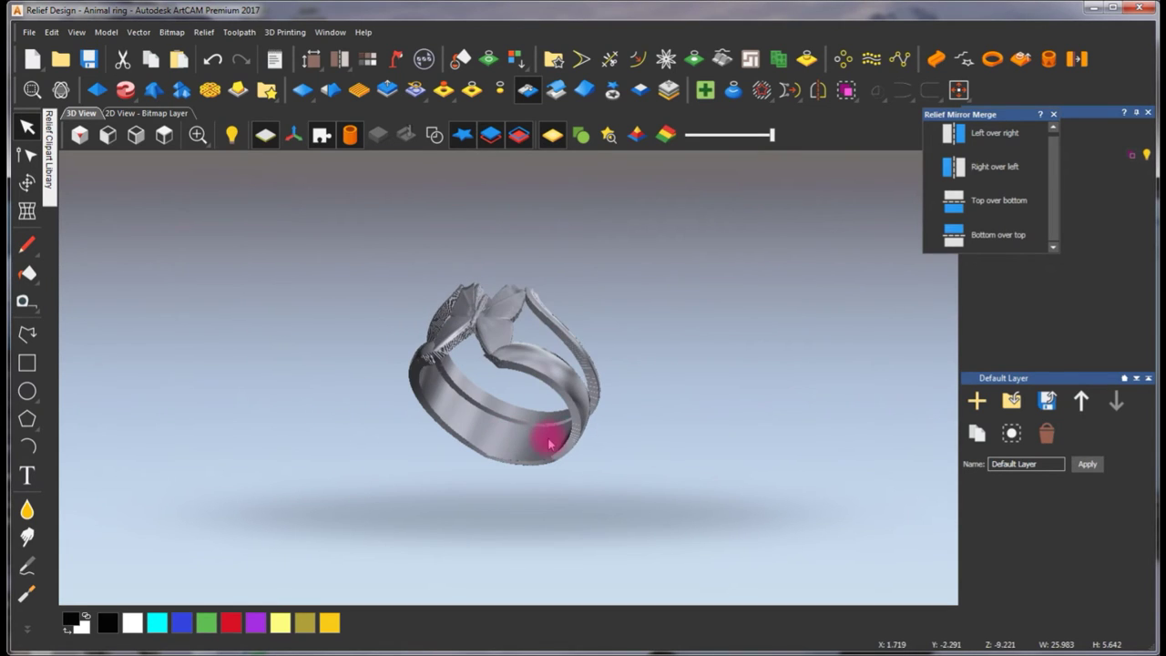
scroll(551, 442, up, 2)
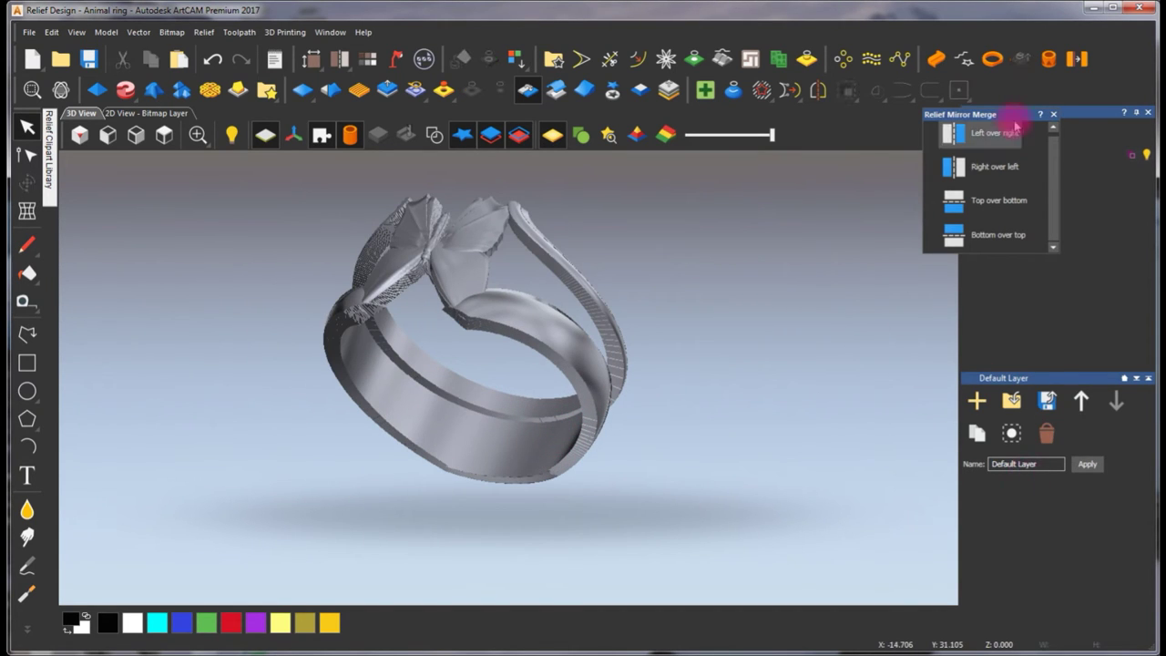
Close the mirror-merge options, reset the relief and return to the 2D view
click(1053, 113)
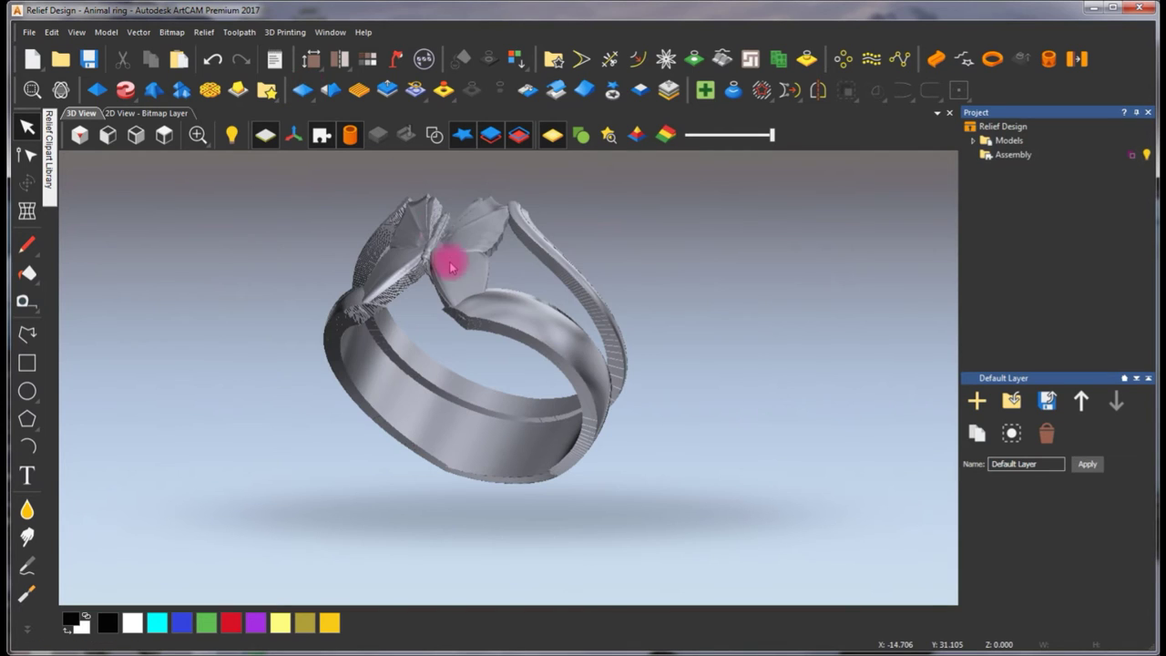
click(137, 114)
scroll(546, 382, down, 3)
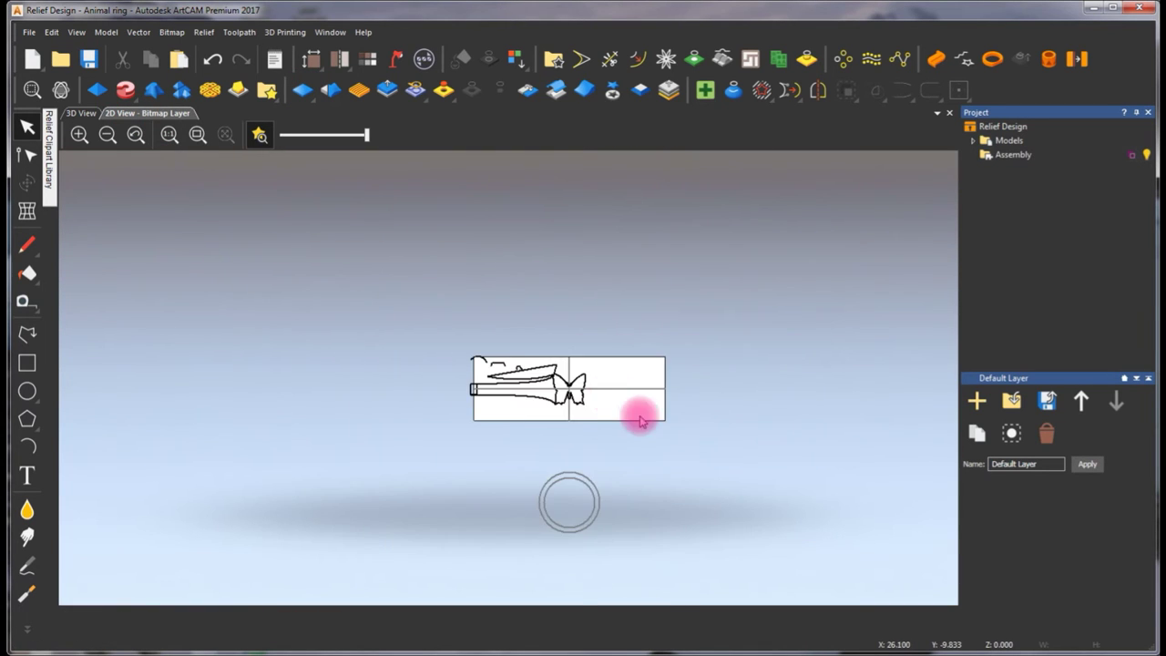
Draw a 79.9 × 8.6 mm rectangle across the layout's centre line, select it, and view 3D
scroll(596, 402, up, 3)
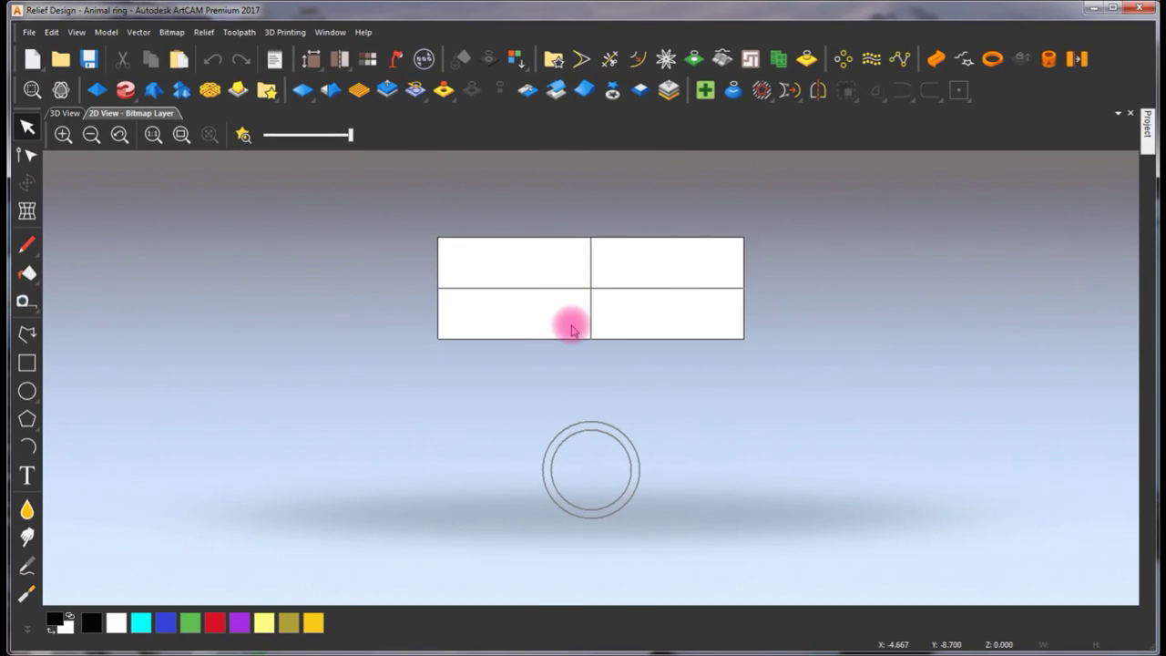
scroll(573, 310, up, 2)
scroll(592, 292, down, 3)
scroll(584, 287, up, 2)
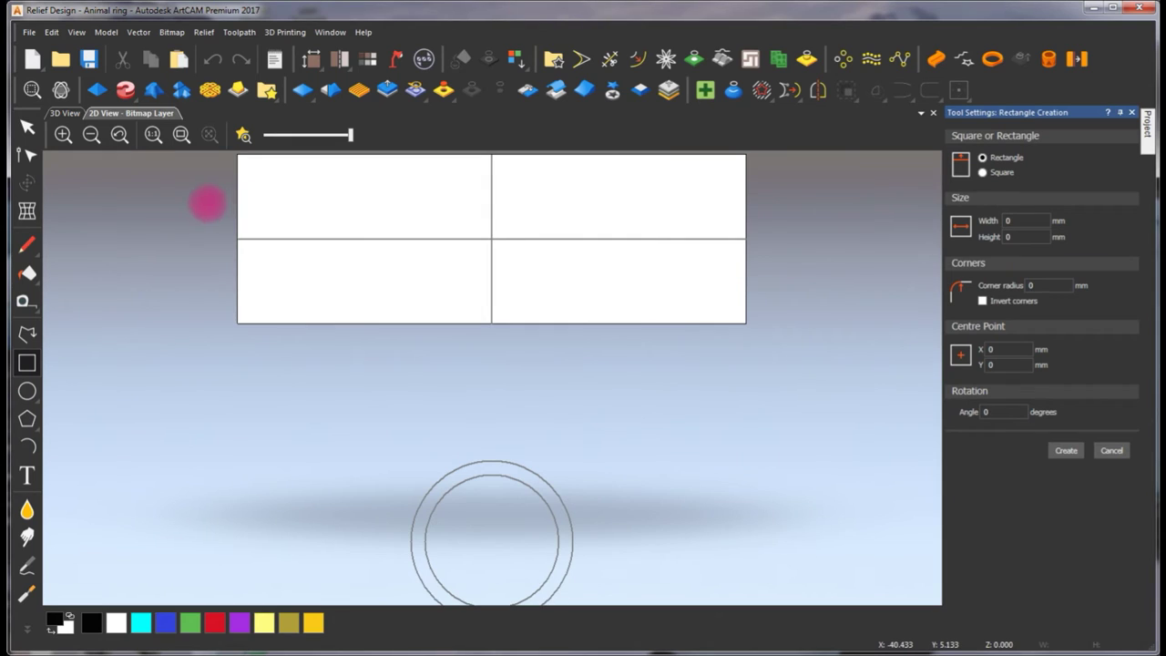
drag(219, 211, 780, 272)
click(742, 215)
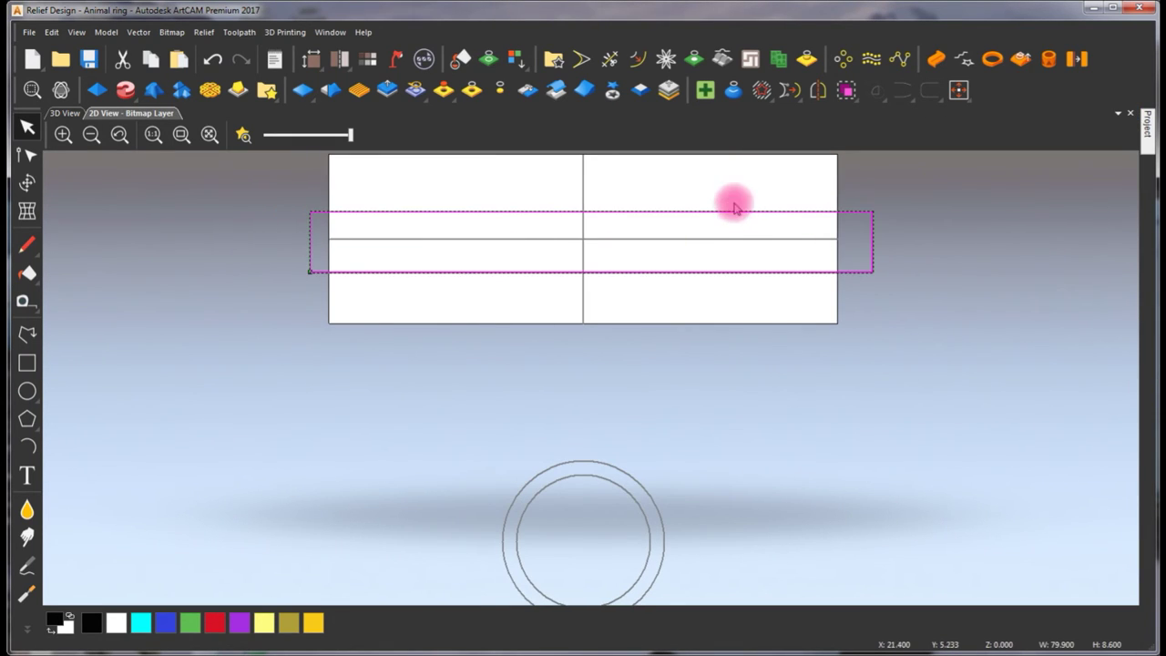
scroll(702, 228, down, 1)
scroll(625, 326, up, 1)
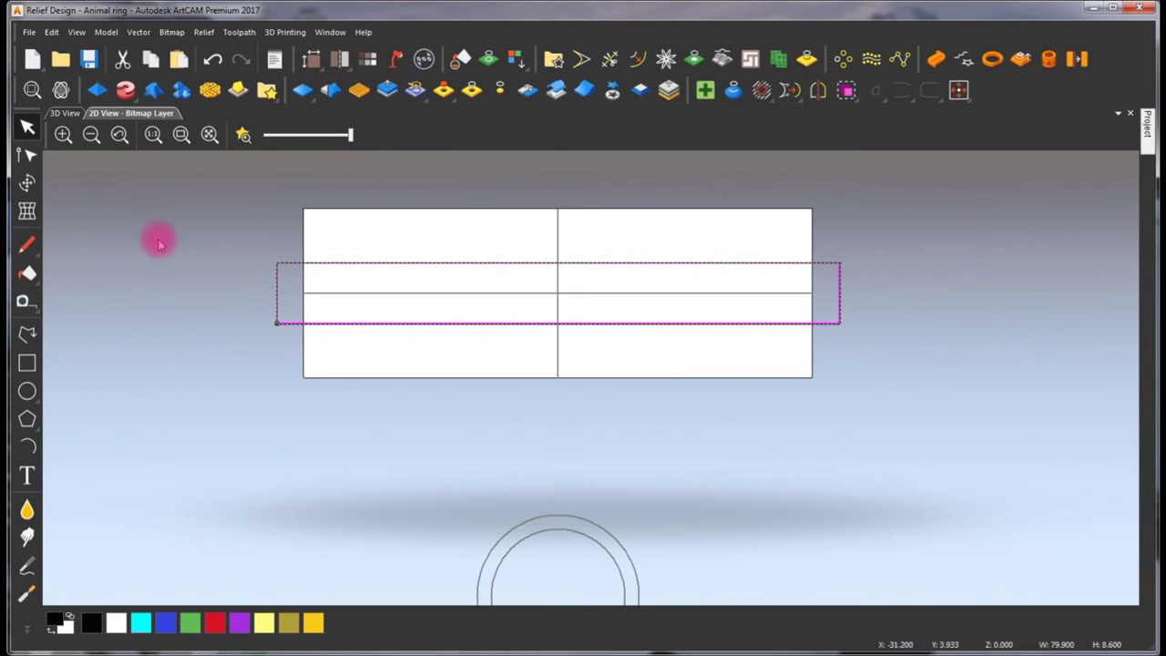
click(62, 113)
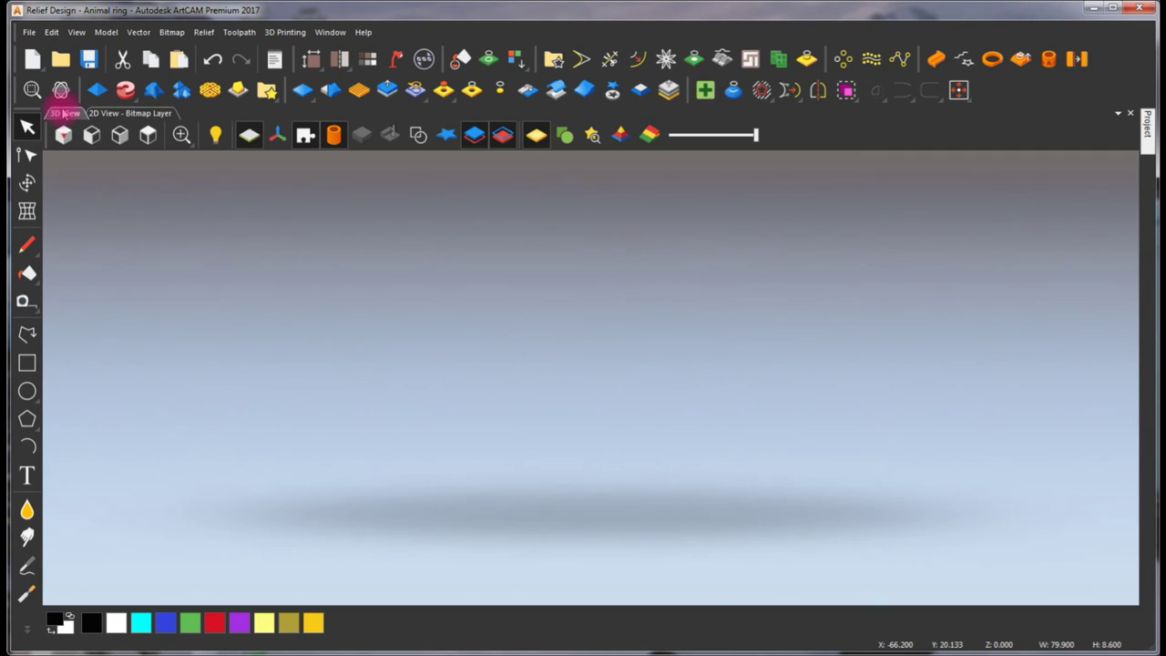
Shape the rectangle into a Round relief with 2 mm start height, merged high
click(130, 151)
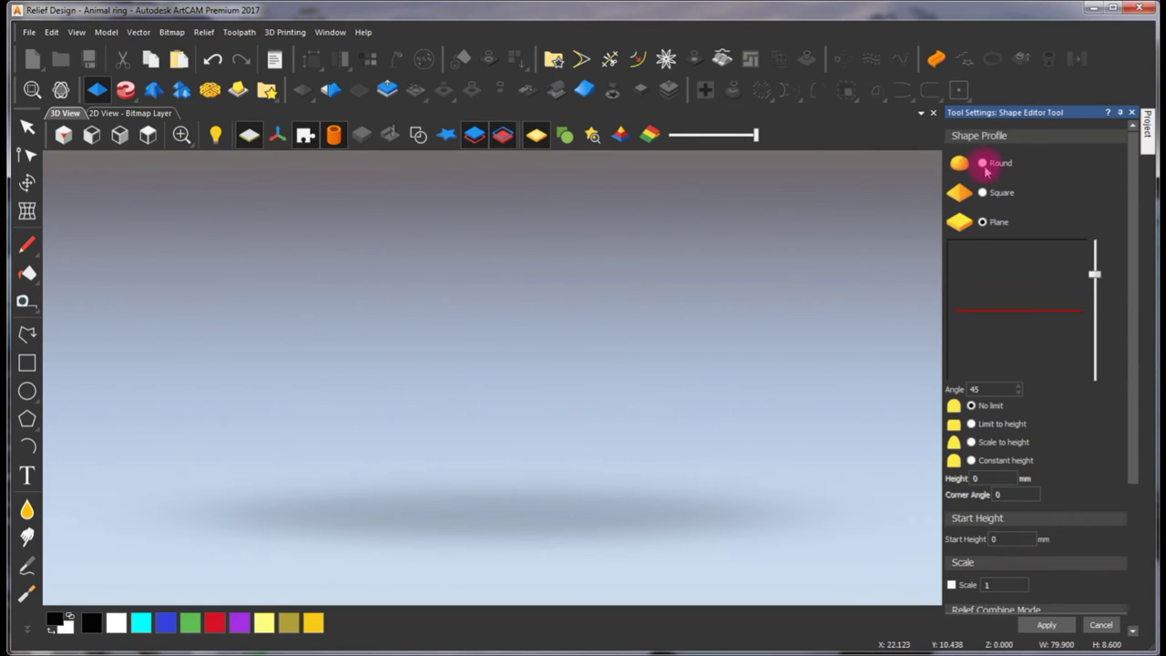
drag(1132, 344, 1135, 493)
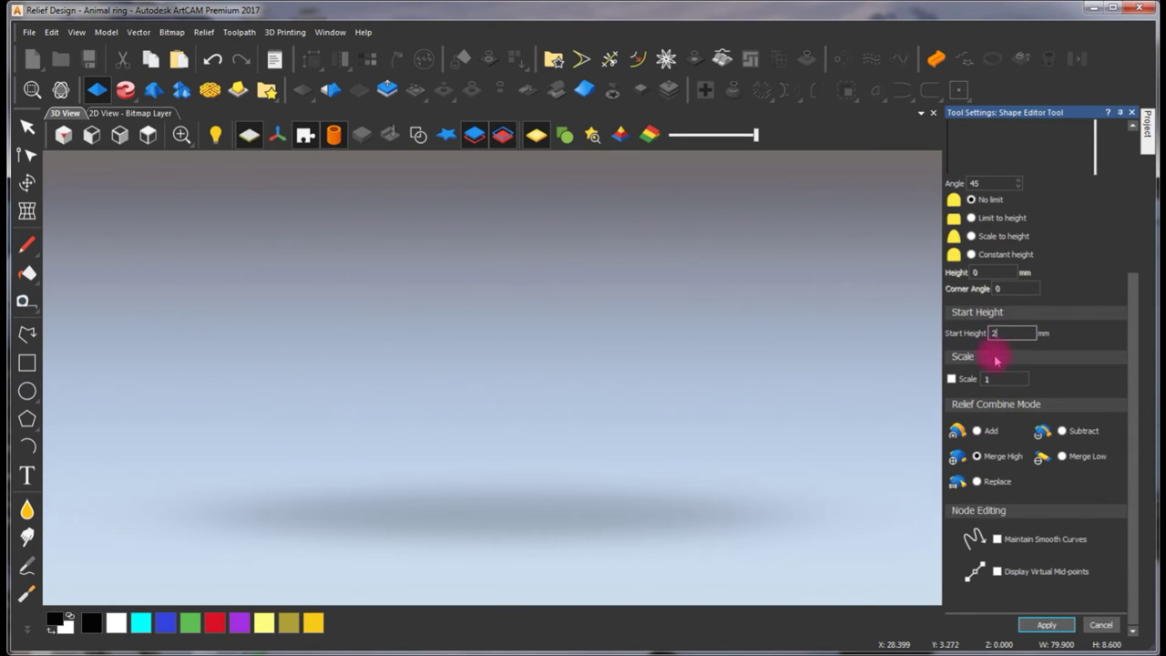
click(1048, 625)
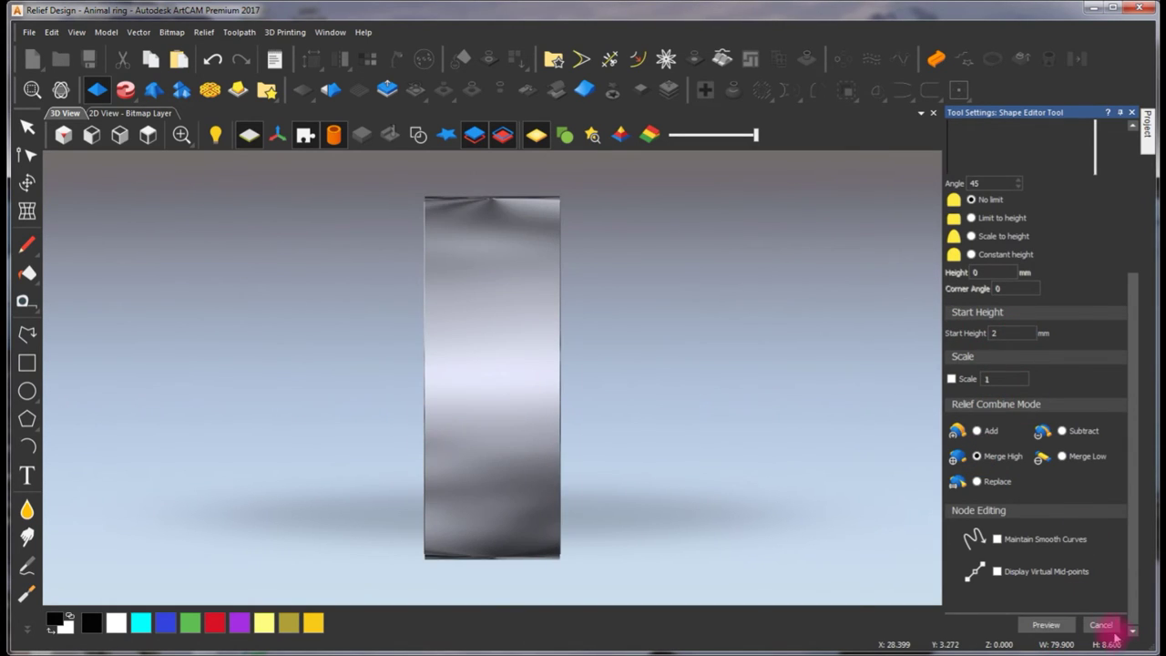
click(1102, 627)
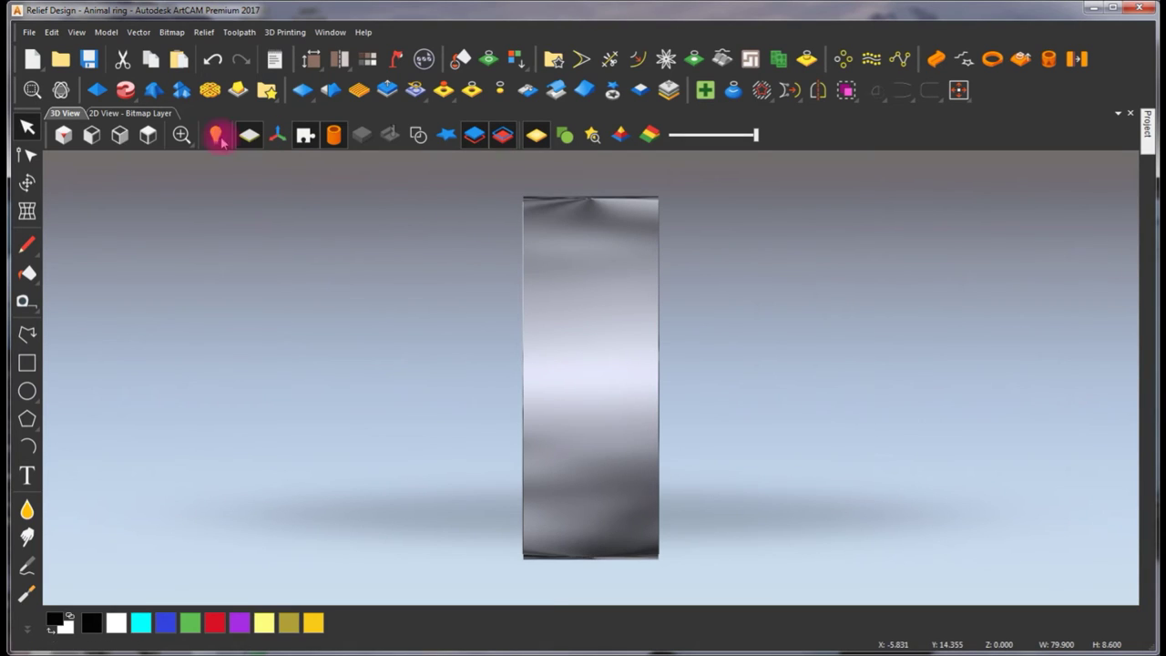
Switch between preset 3D views and show the vectors to inspect the band
click(92, 135)
click(121, 135)
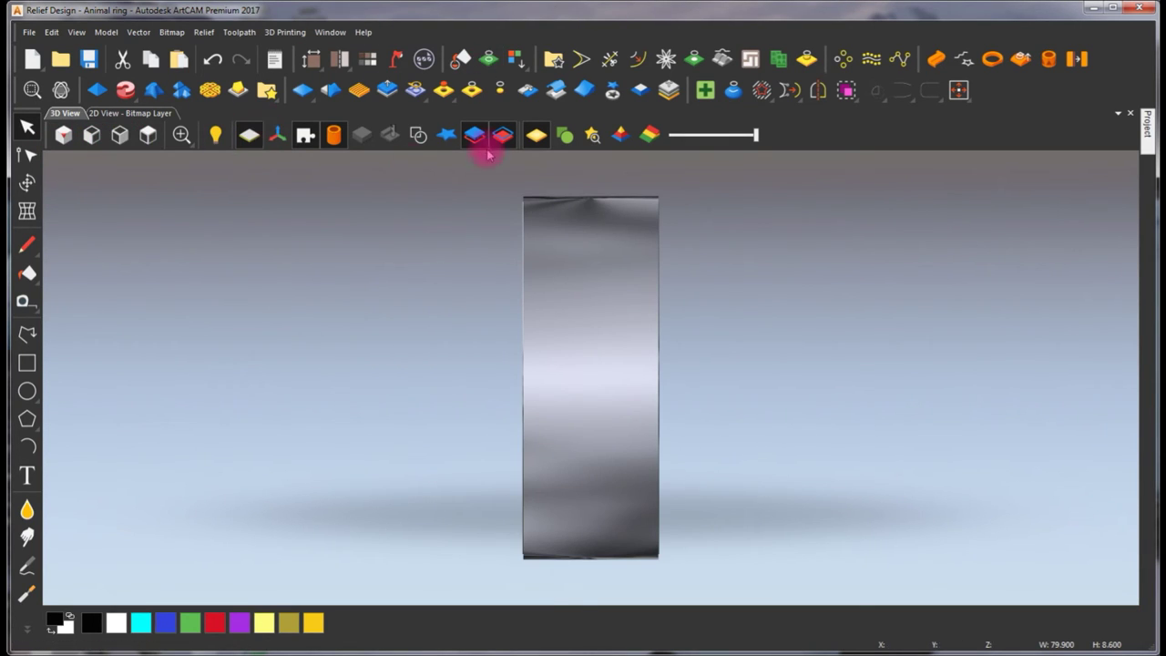
click(419, 135)
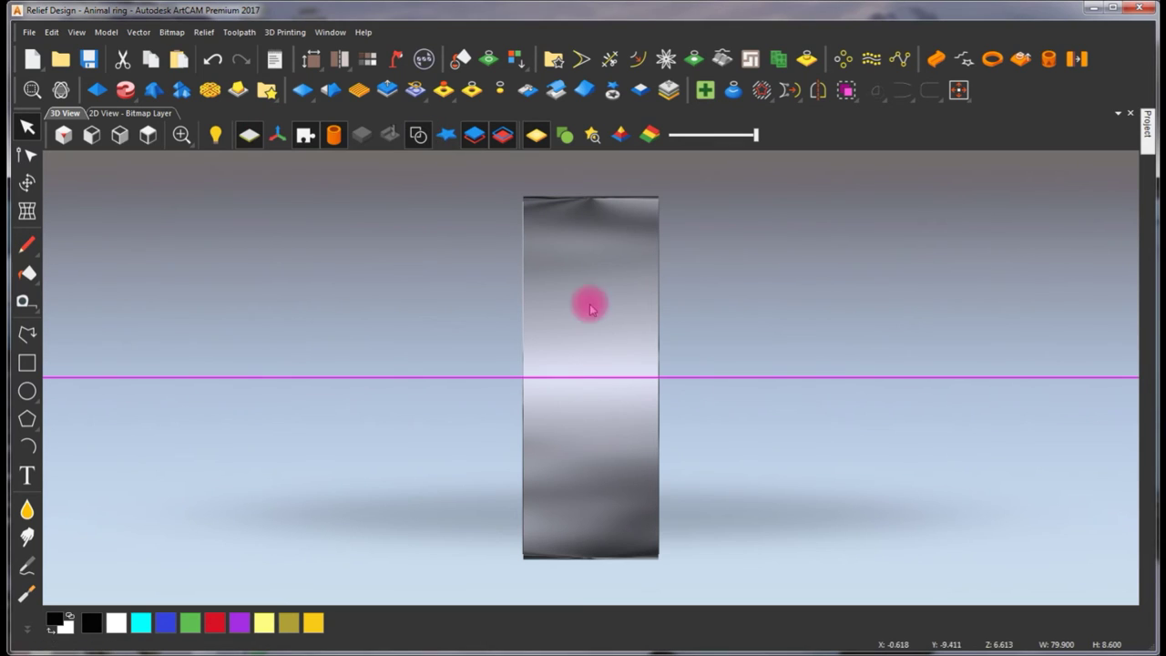
click(147, 135)
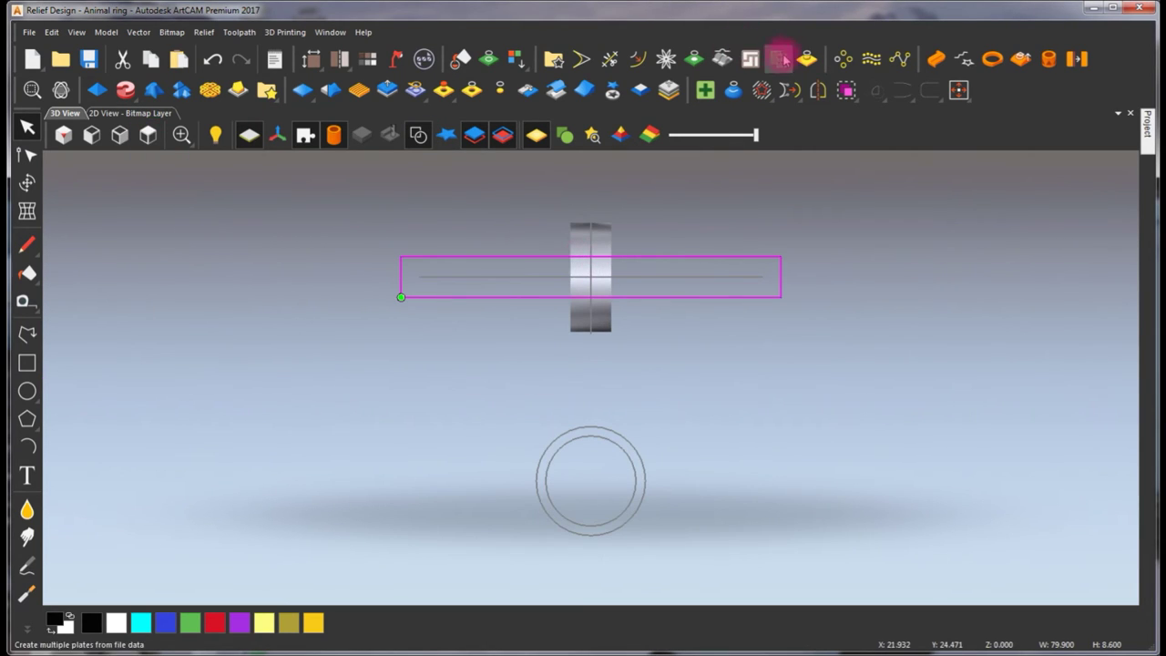
Offset the band rectangle inward by 0.75 mm, creating a 78.4 × 7.1 mm rectangle
click(638, 58)
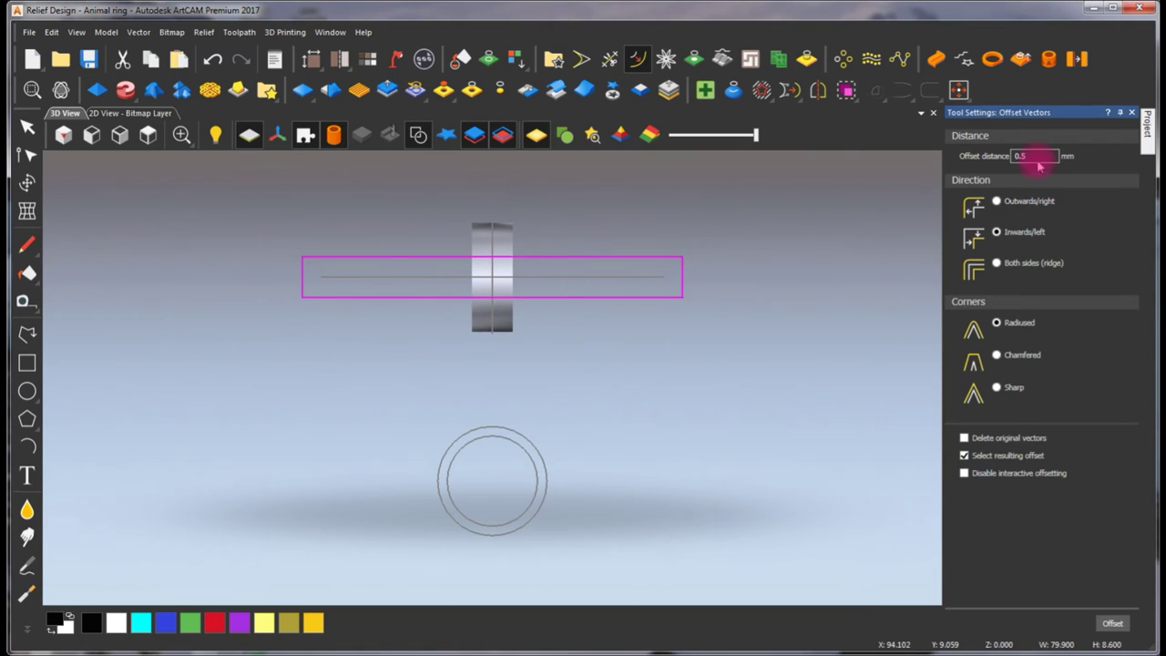
text(.)
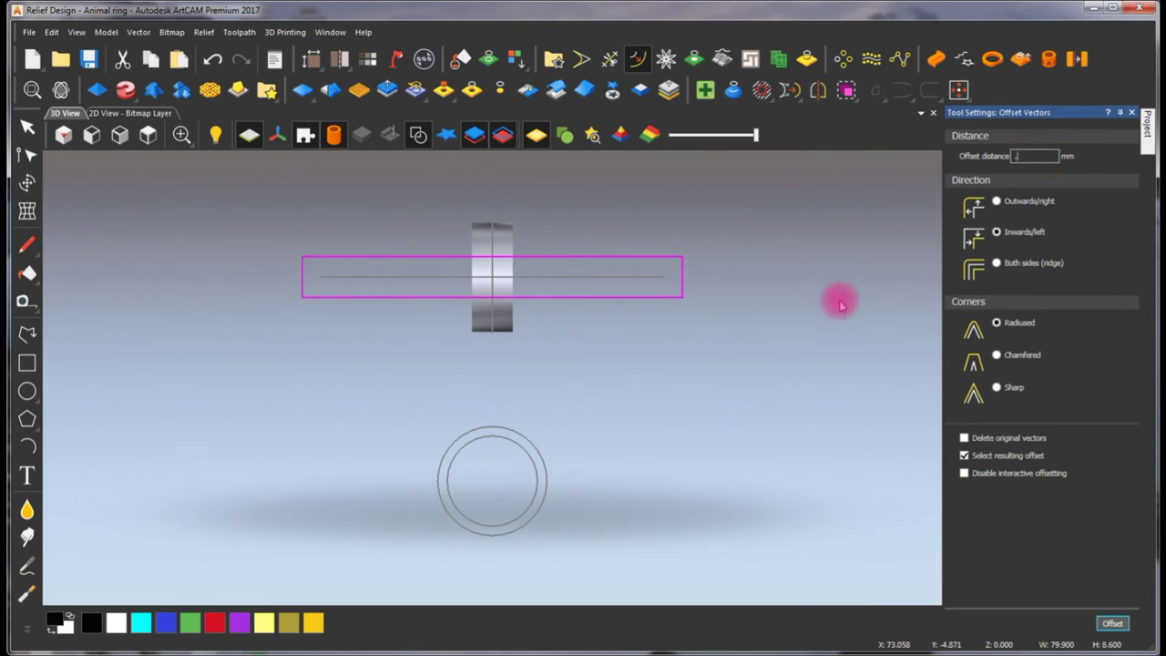
click(1109, 623)
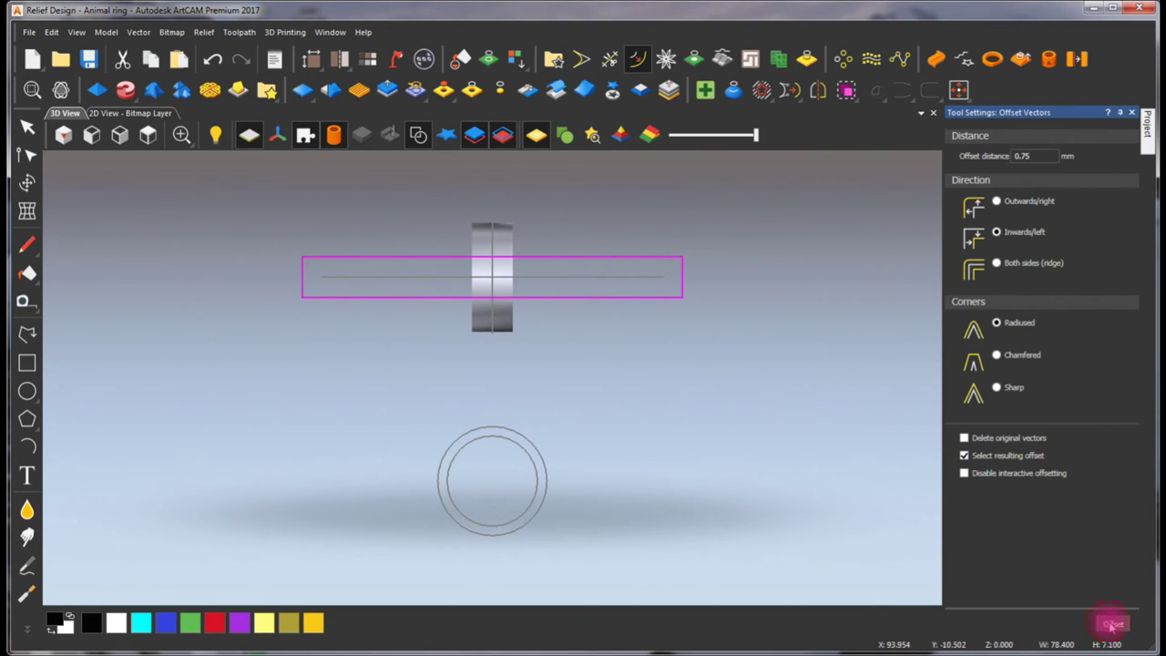
scroll(552, 304, up, 2)
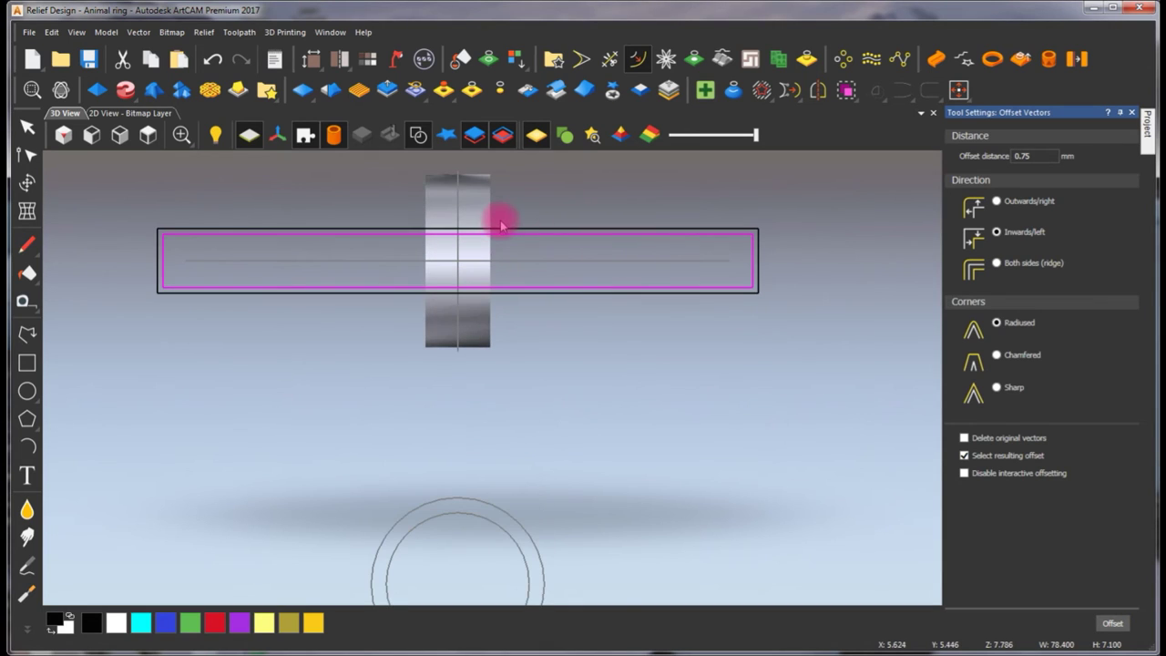
key(F12)
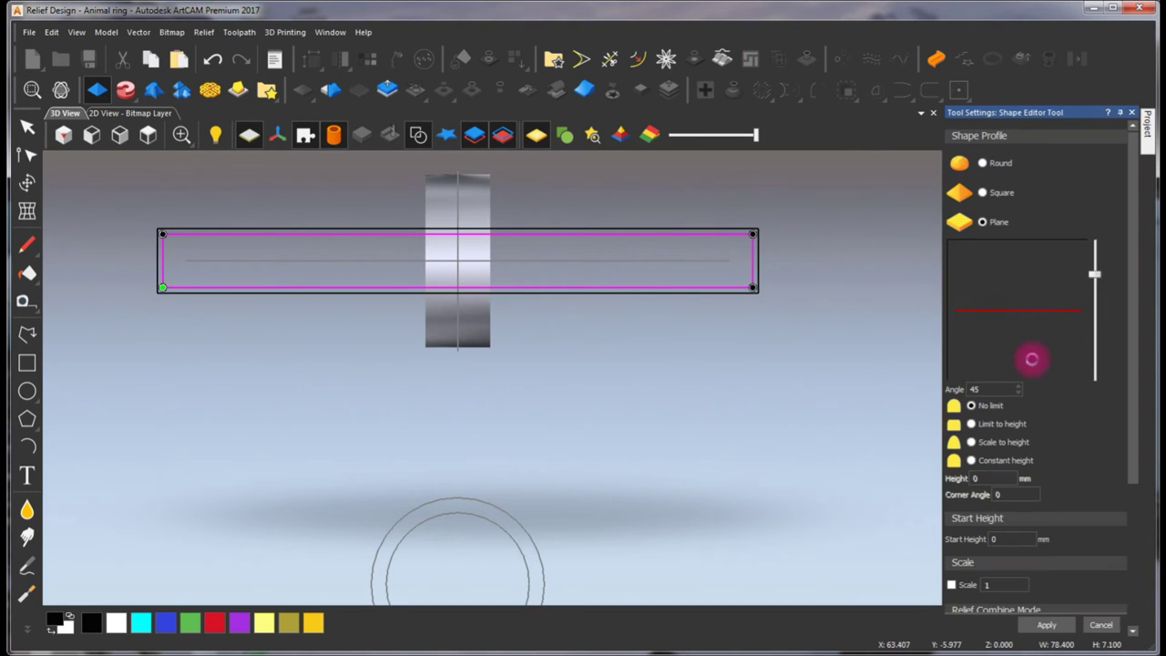
Subtract the offset rectangle from the relief with a 0.50 mm start height
drag(1136, 383, 1124, 482)
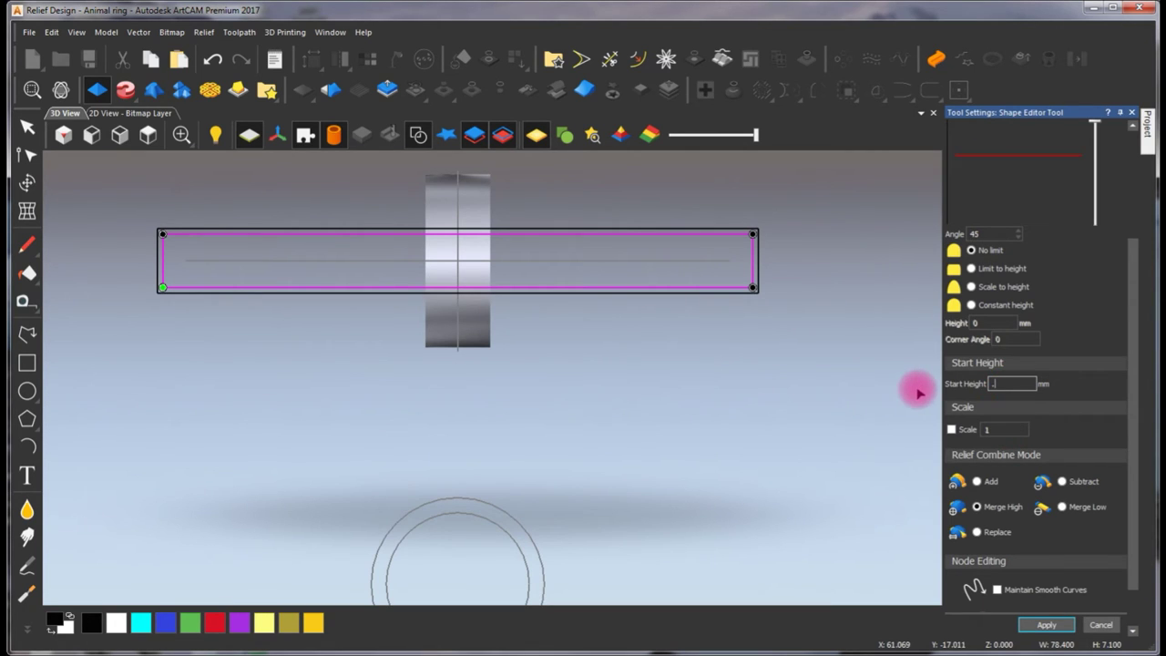
text(50)
click(1049, 487)
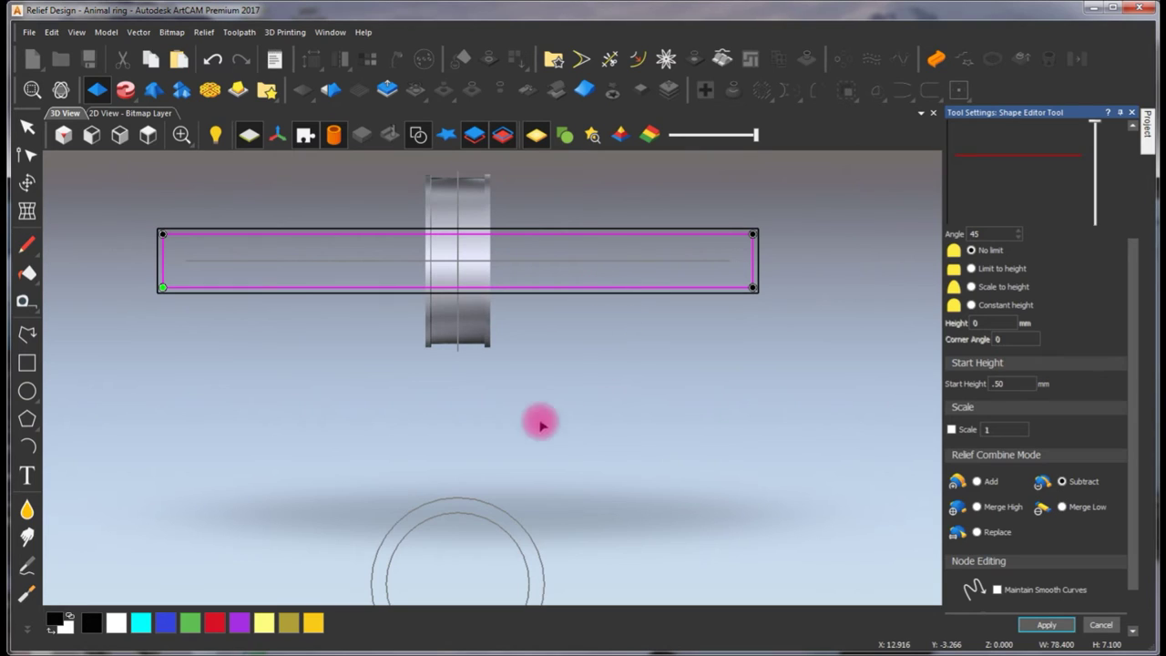
click(1047, 624)
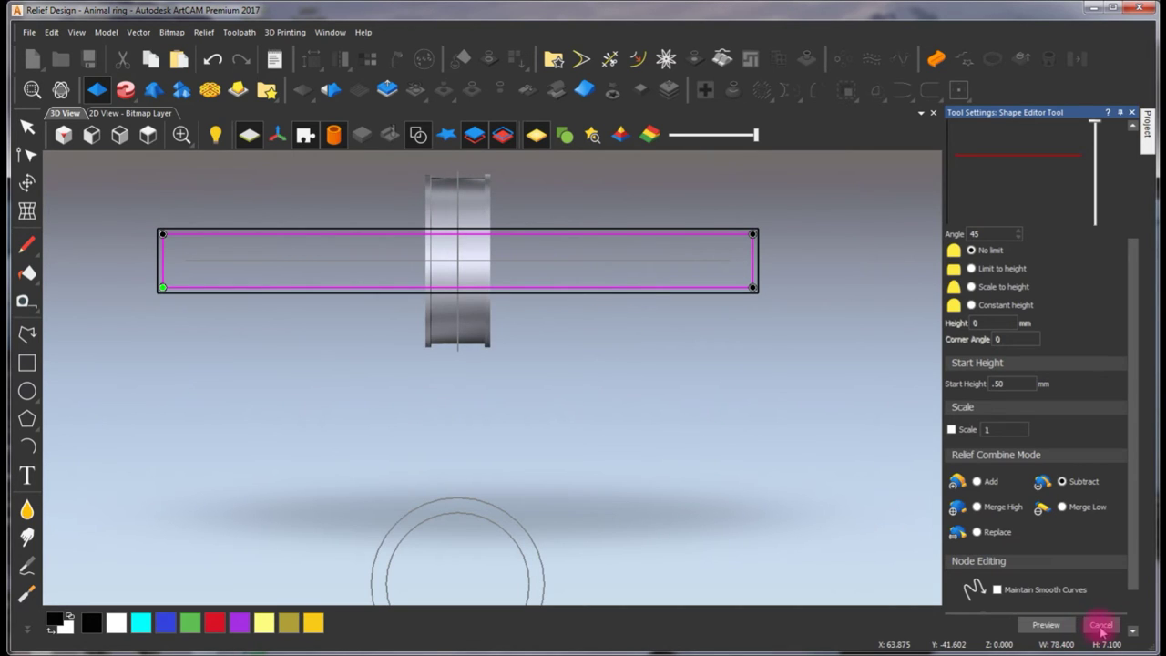
Hide vectors, tilt the 3D view to inspect the sunken band, and return to 2D
click(418, 135)
drag(435, 155, 618, 467)
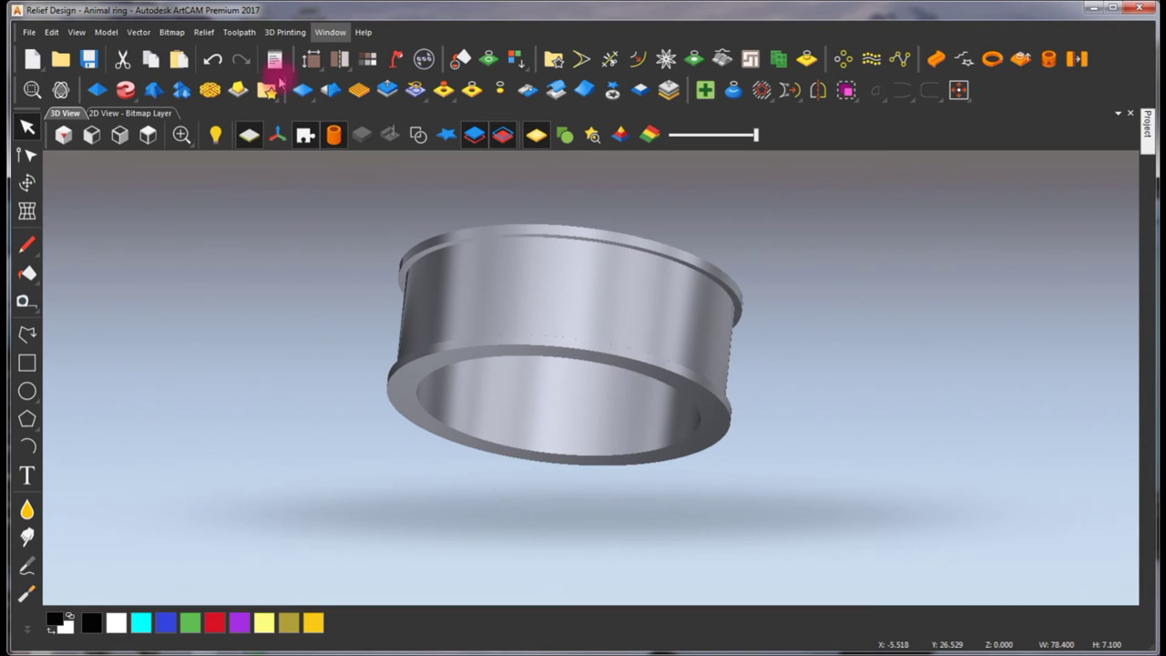
click(164, 113)
scroll(638, 264, down, 2)
scroll(629, 305, up, 4)
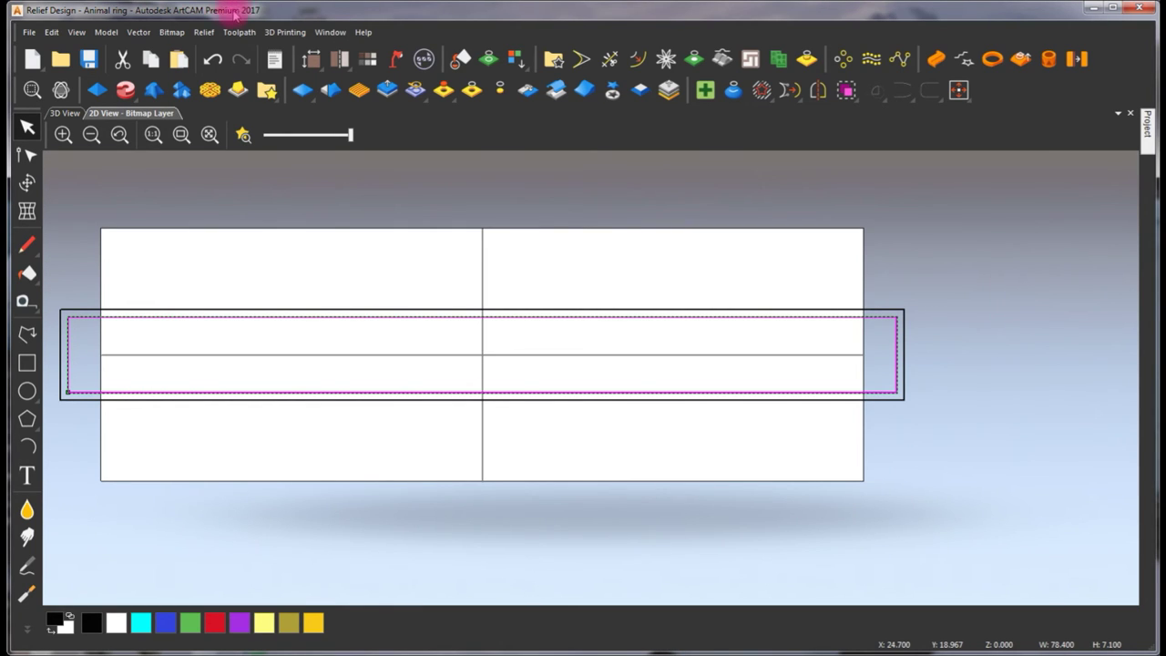
click(204, 33)
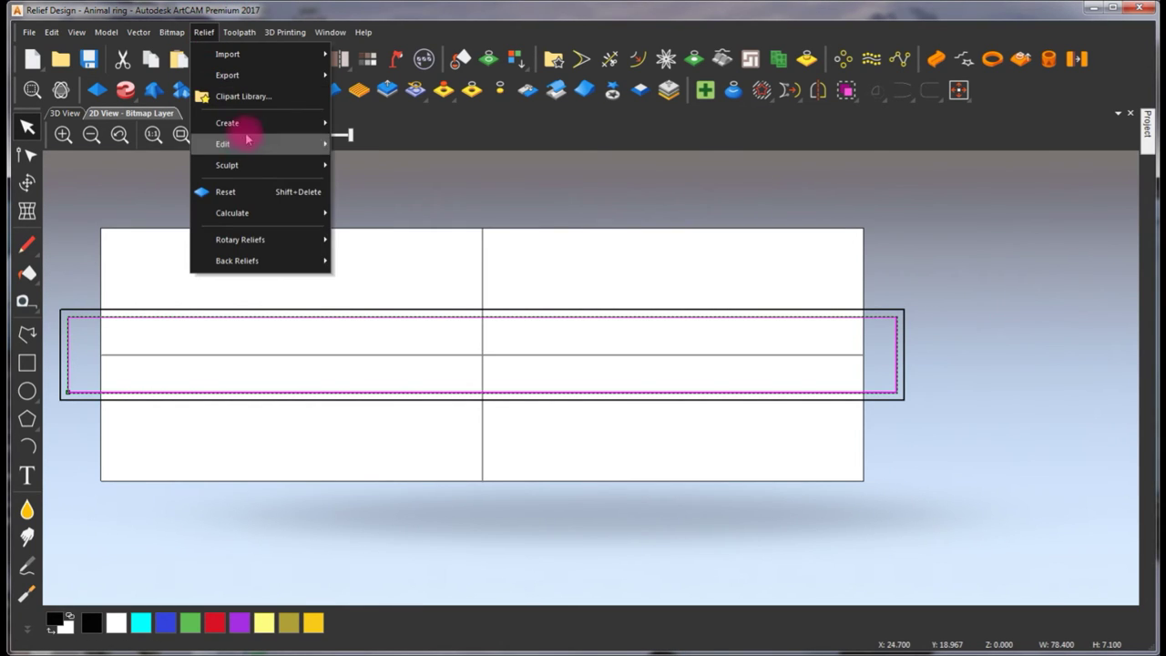
Clear the vector selection and open the Customize dialog via Window > Toolbars and Docking Windows
mouse_move(260, 135)
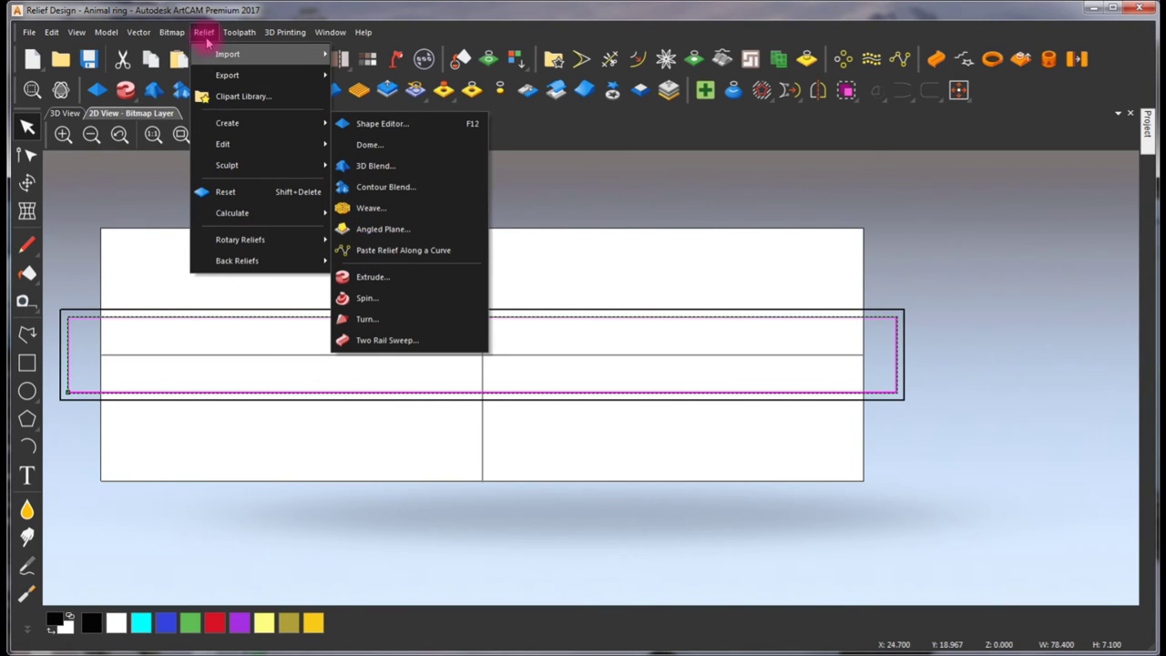
click(601, 178)
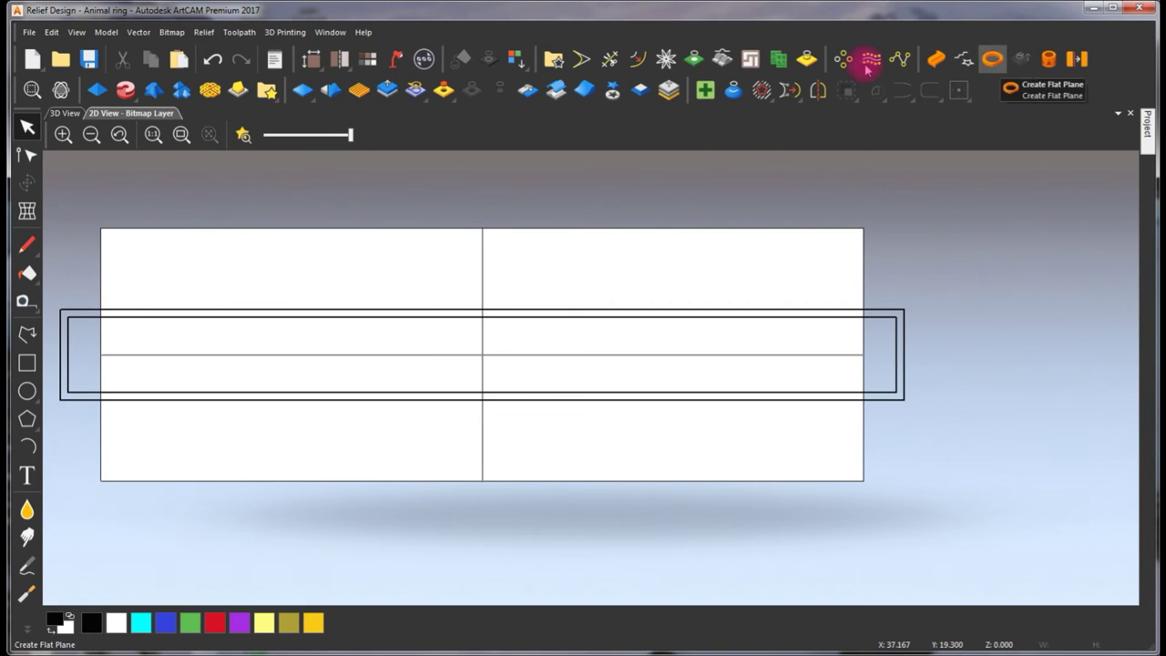
click(330, 33)
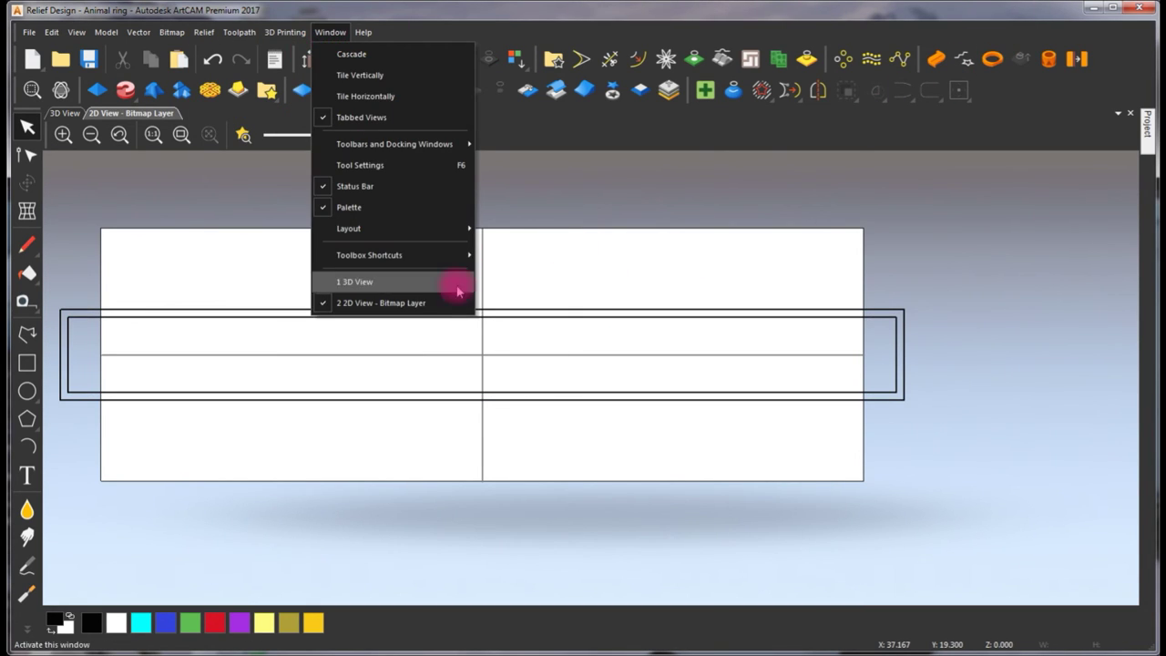
mouse_move(397, 261)
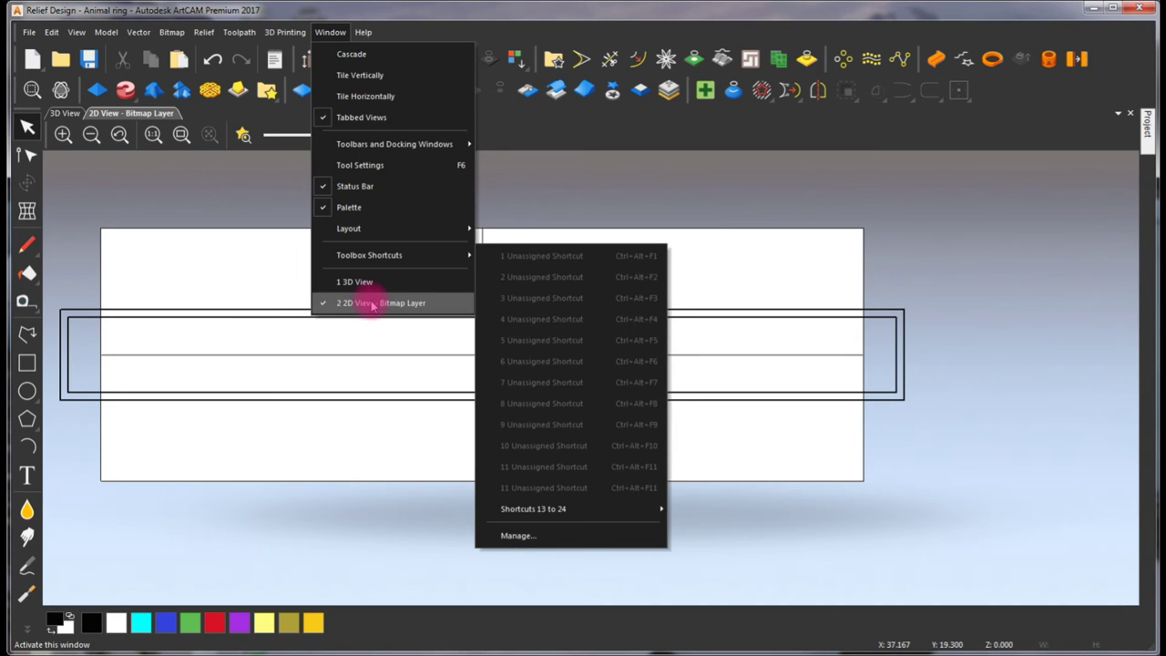
mouse_move(364, 35)
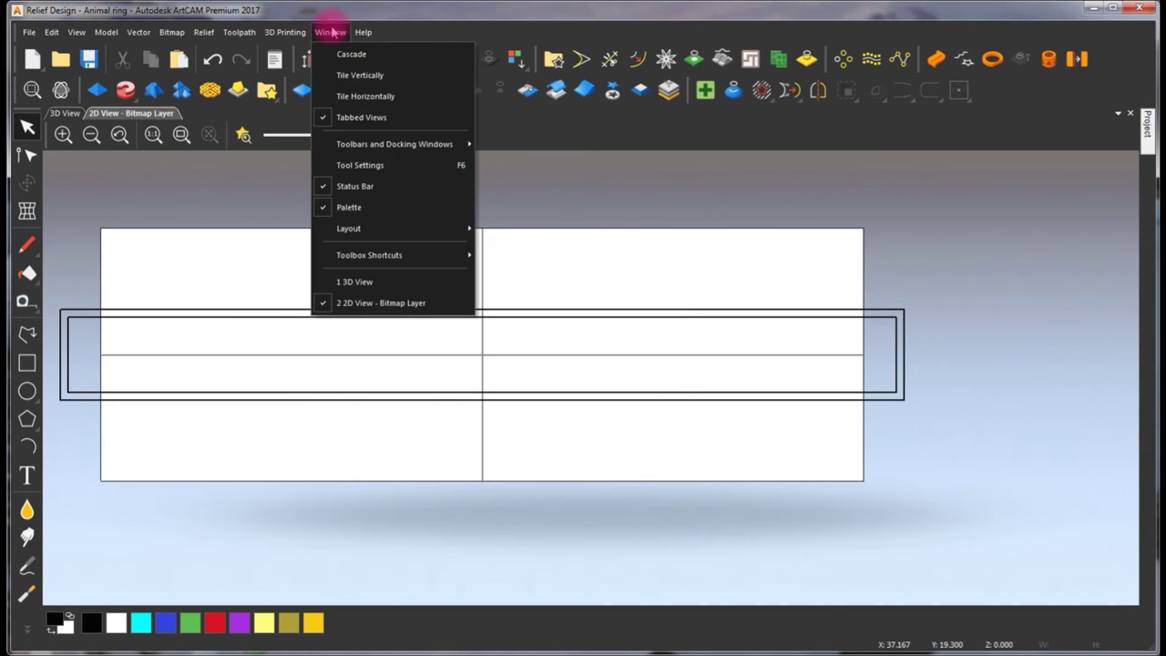
mouse_move(383, 146)
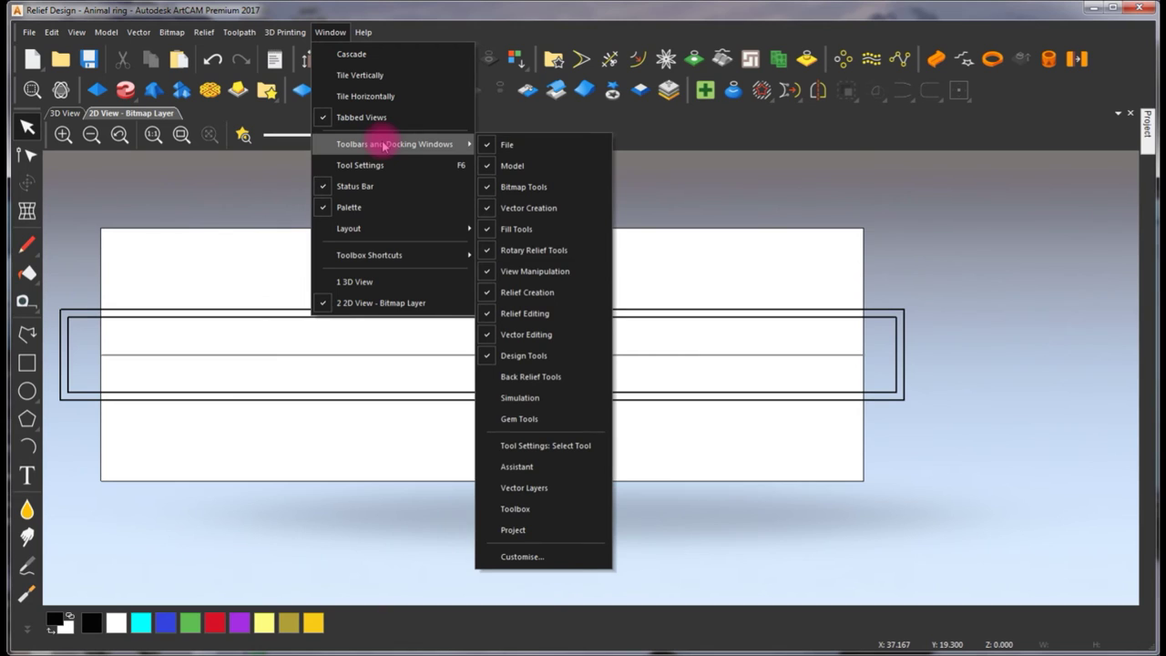
click(522, 557)
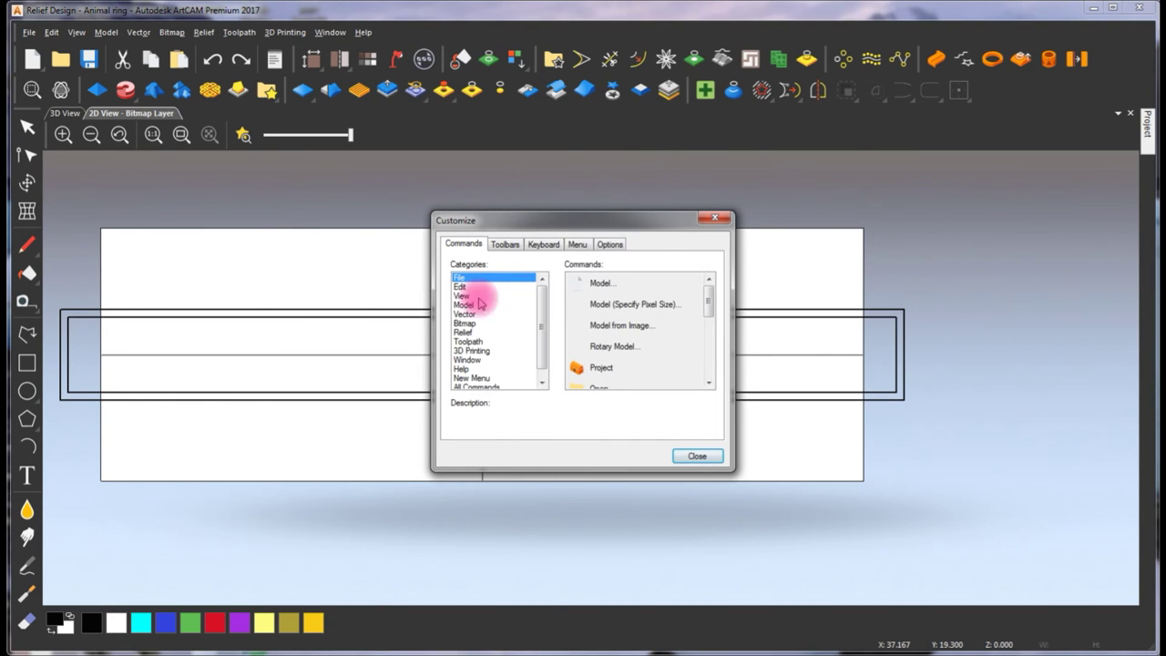
Add the Paste Relief Along a Curve command to the toolbar and close Customize
click(713, 300)
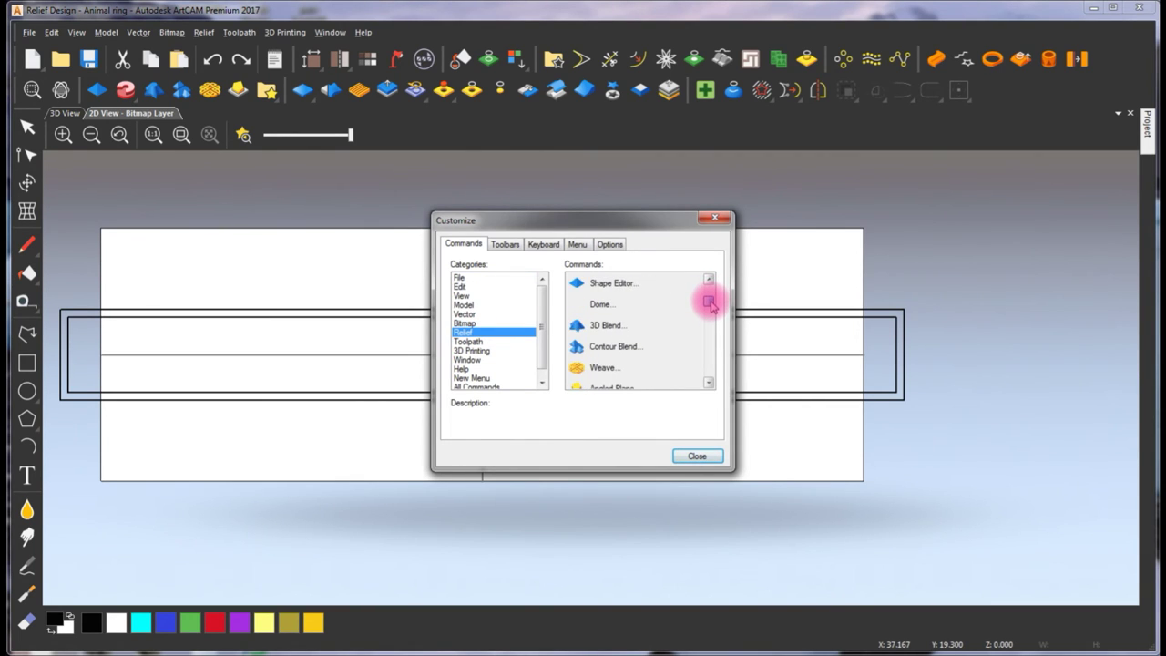
drag(710, 304, 710, 307)
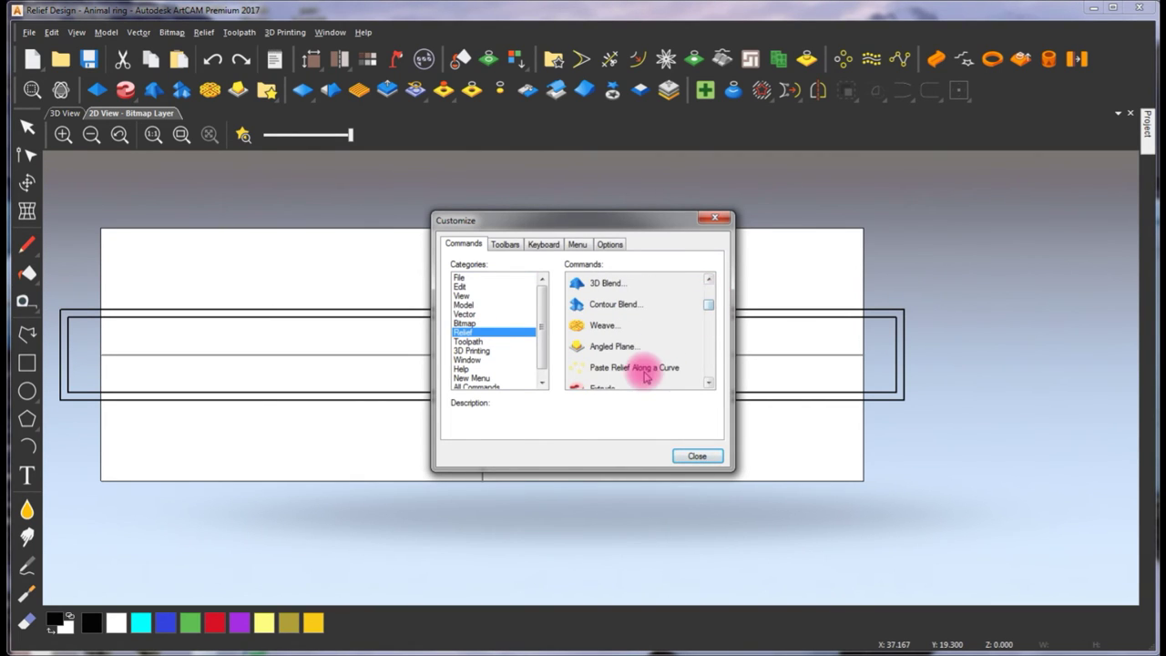
drag(645, 373, 988, 128)
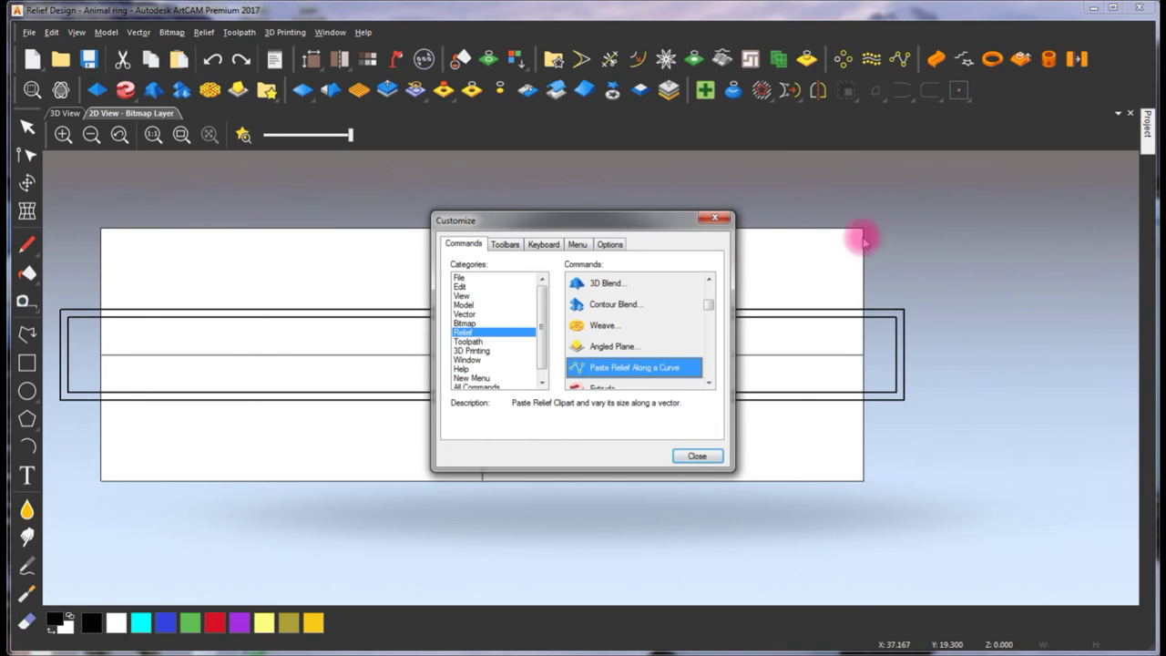
drag(625, 367, 1009, 110)
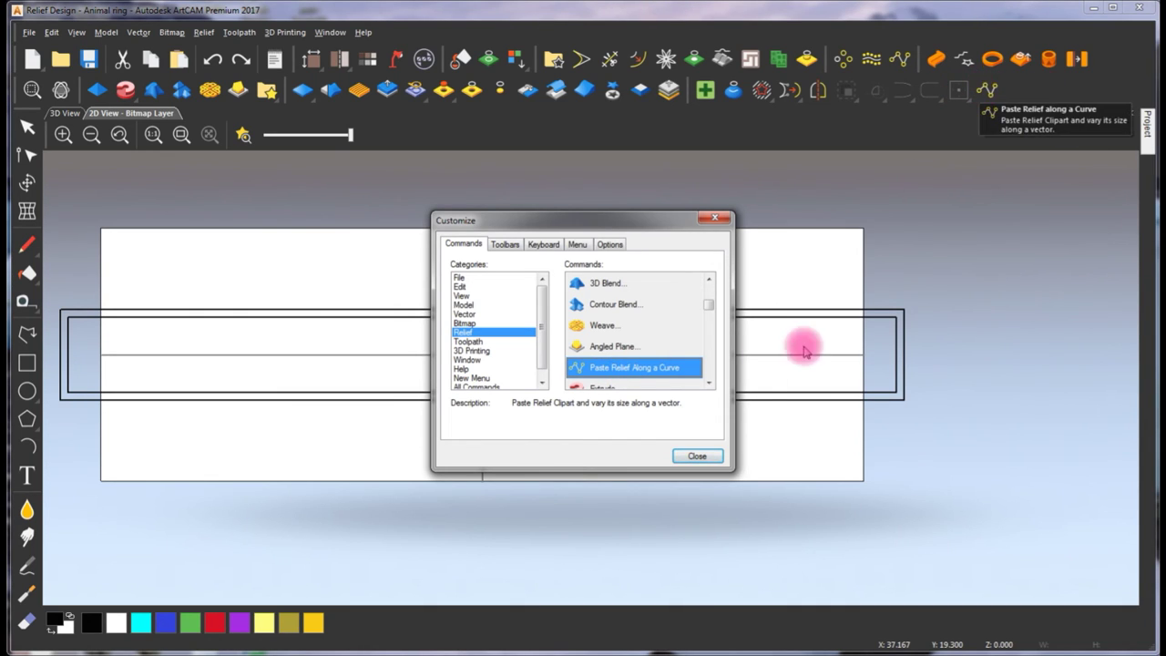
click(698, 456)
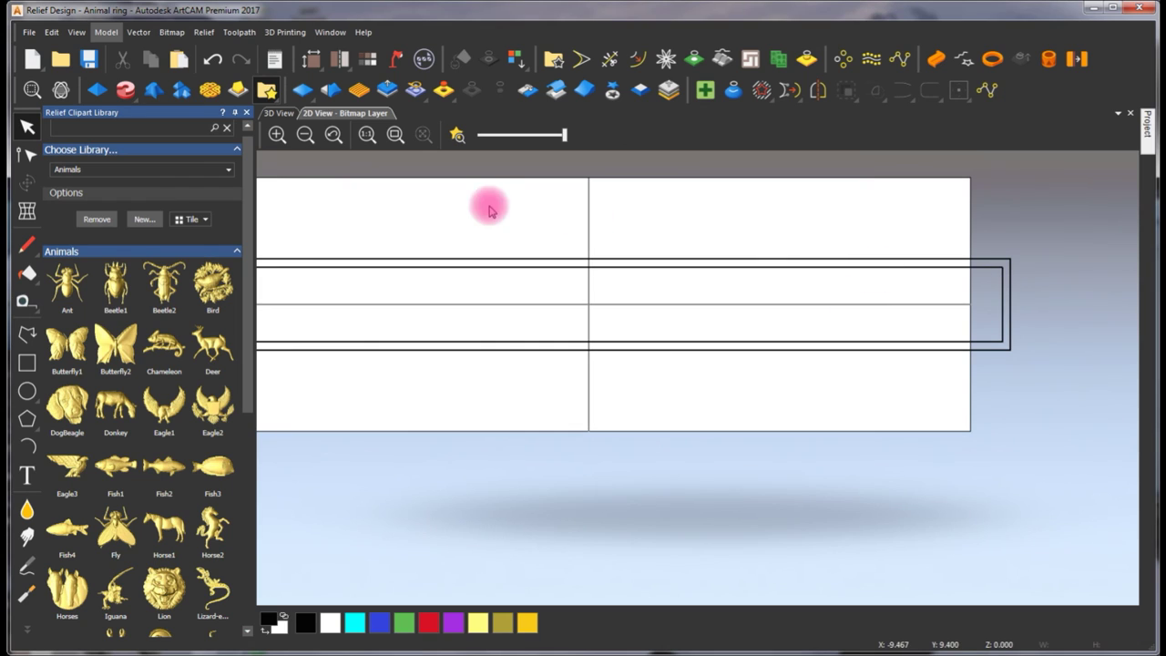
Show relief shading, switch to the 3D view and drop the Horse1 clipart relief in
click(457, 134)
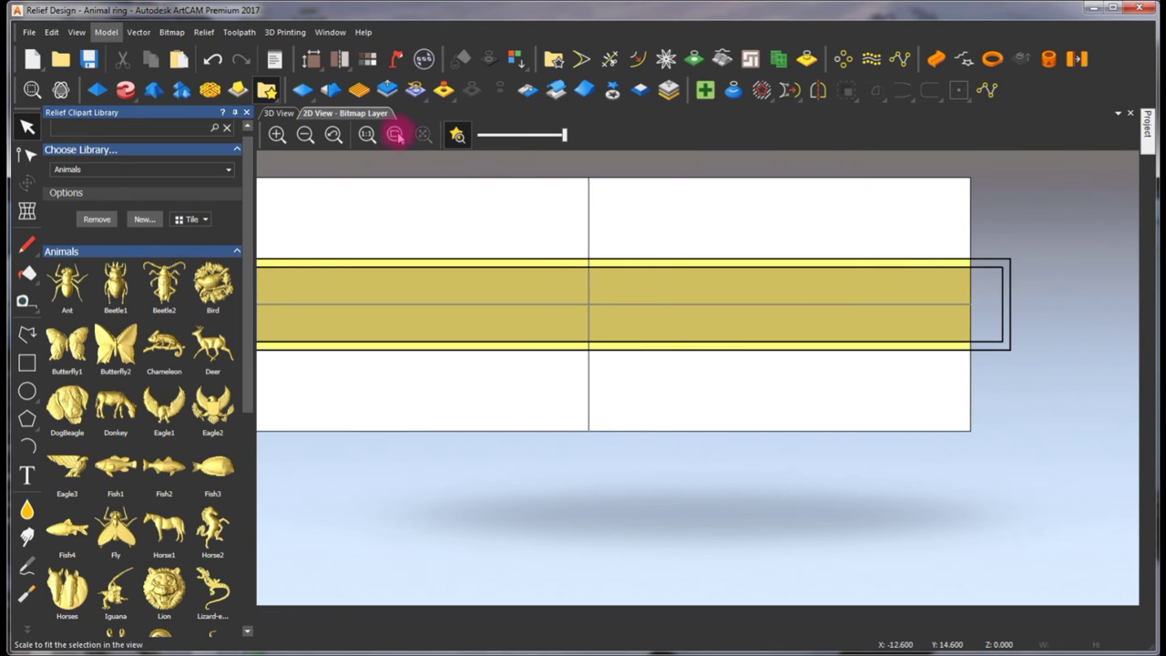
click(281, 114)
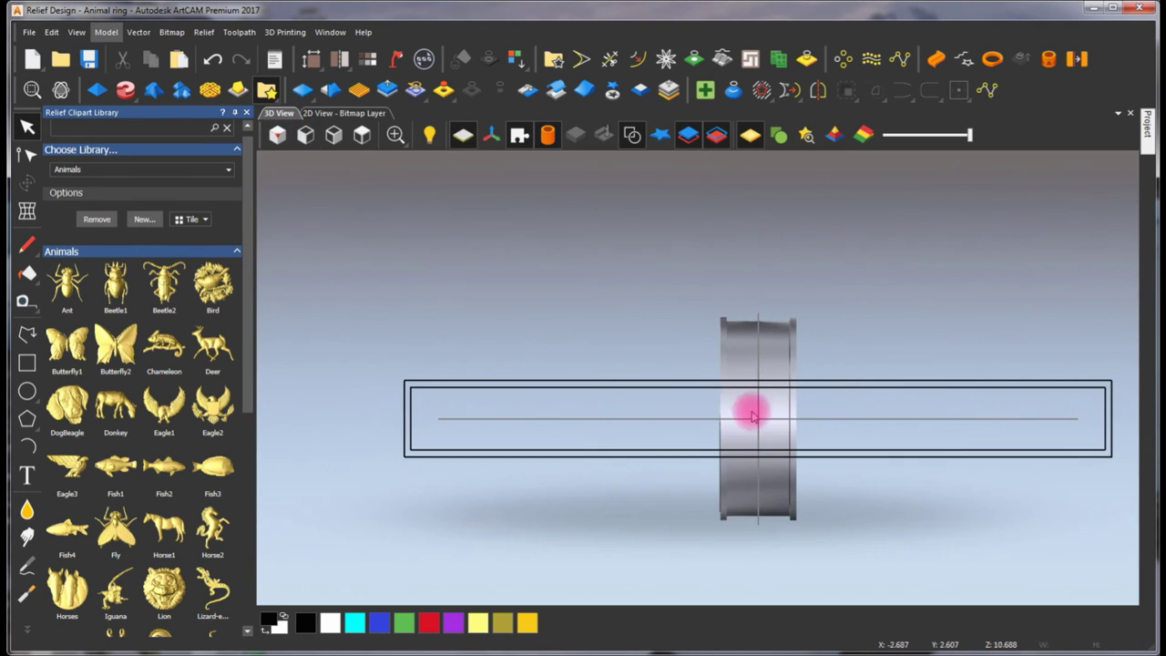
scroll(783, 410, up, 3)
scroll(793, 401, down, 2)
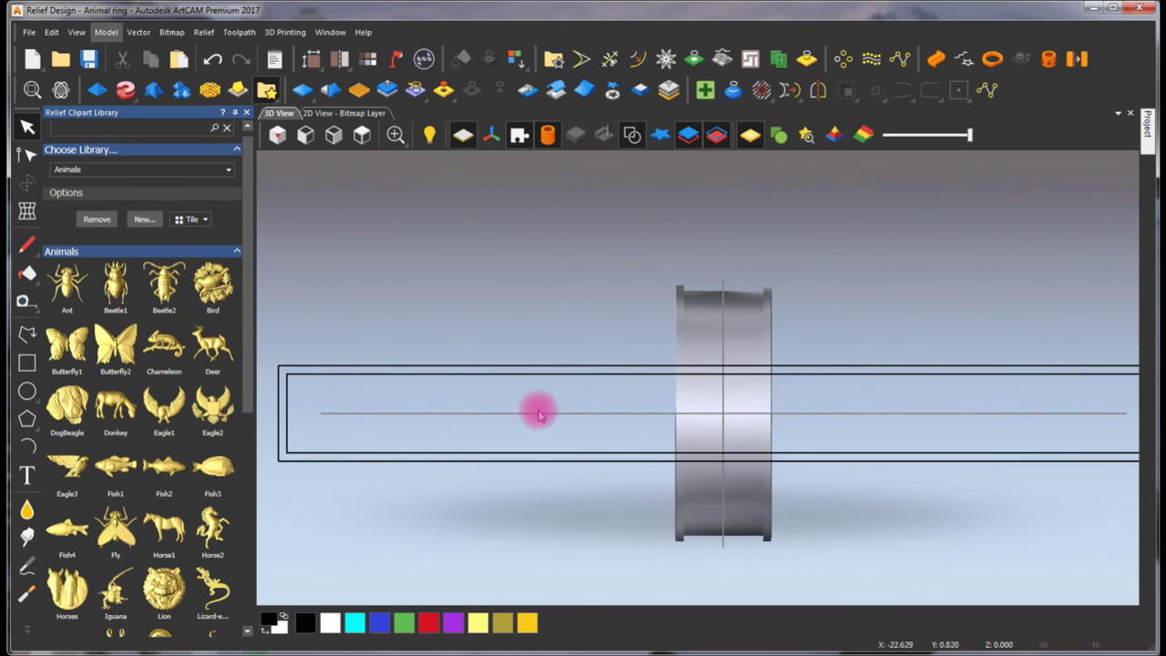
scroll(970, 414, down, 1)
scroll(813, 417, up, 1)
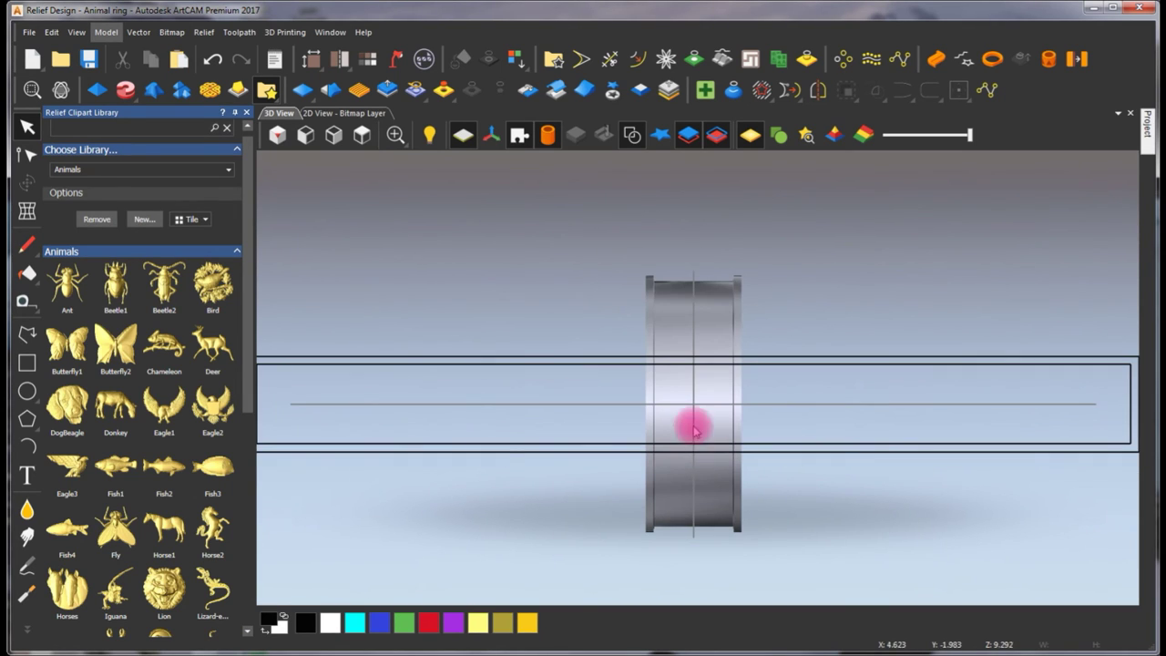
drag(180, 519, 599, 390)
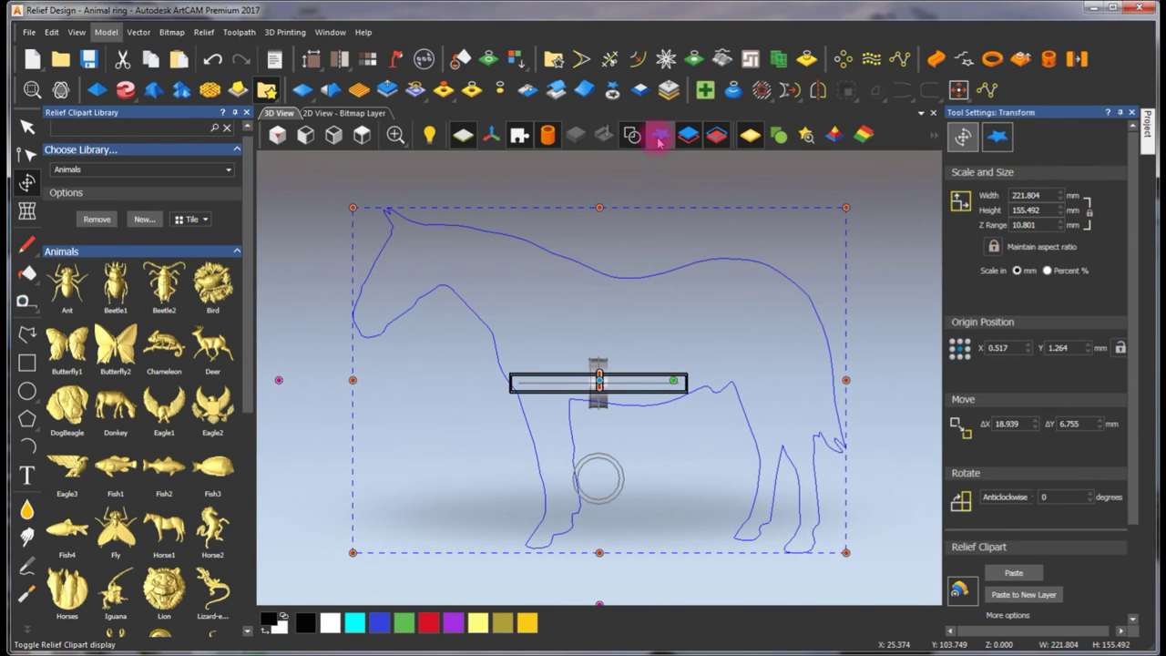
Shrink the horse relief to about 9.367 × 6.567 mm and finish the resize
drag(846, 208, 592, 370)
scroll(596, 369, up, 3)
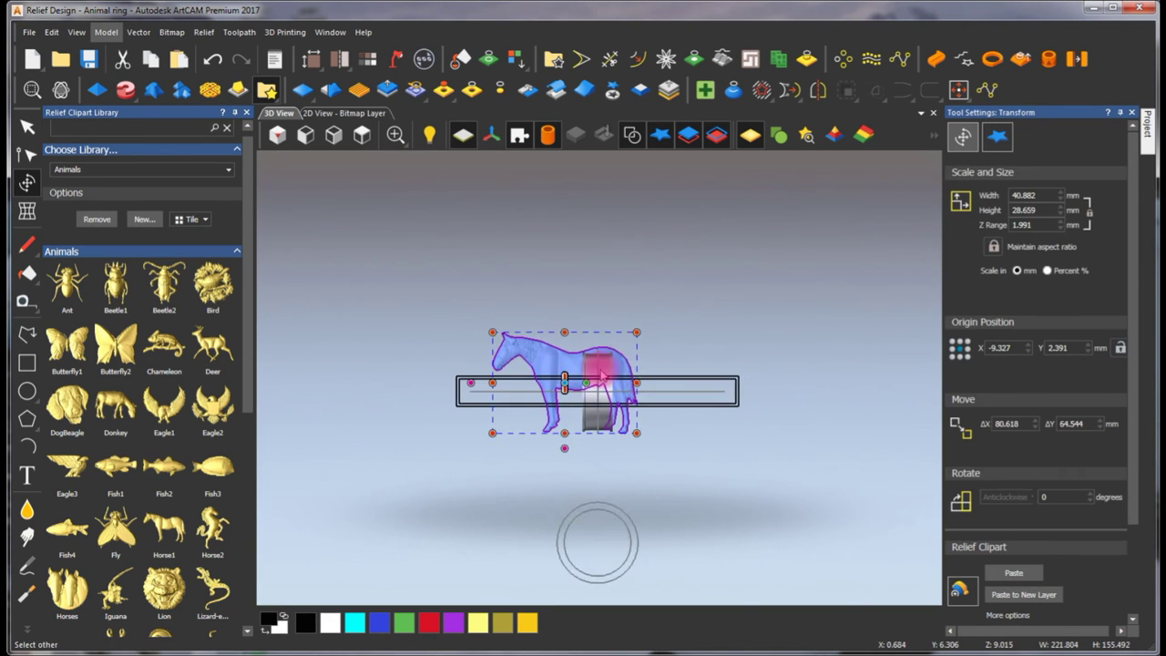
drag(646, 323, 505, 416)
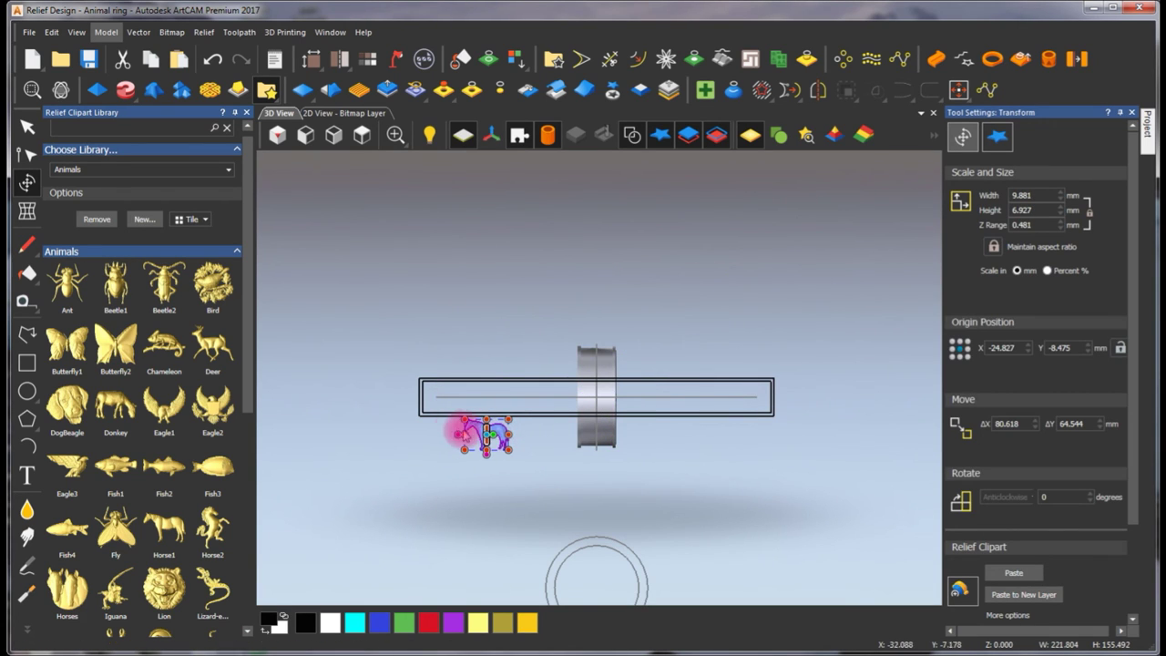
scroll(488, 428, up, 5)
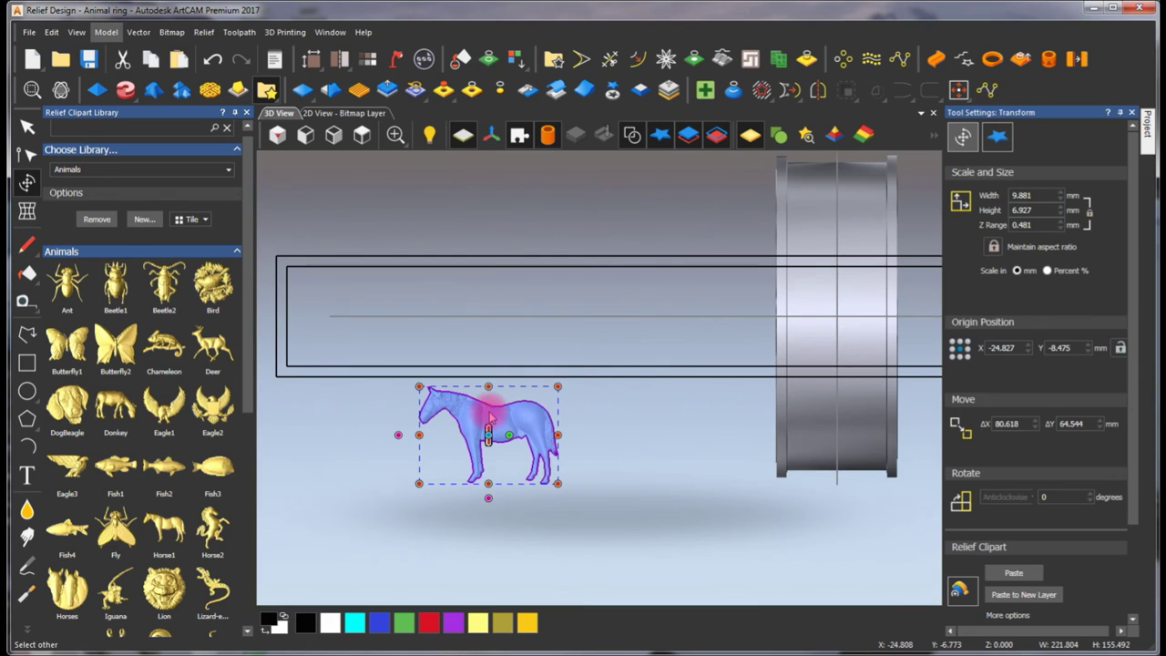
drag(469, 420, 552, 318)
scroll(552, 318, up, 3)
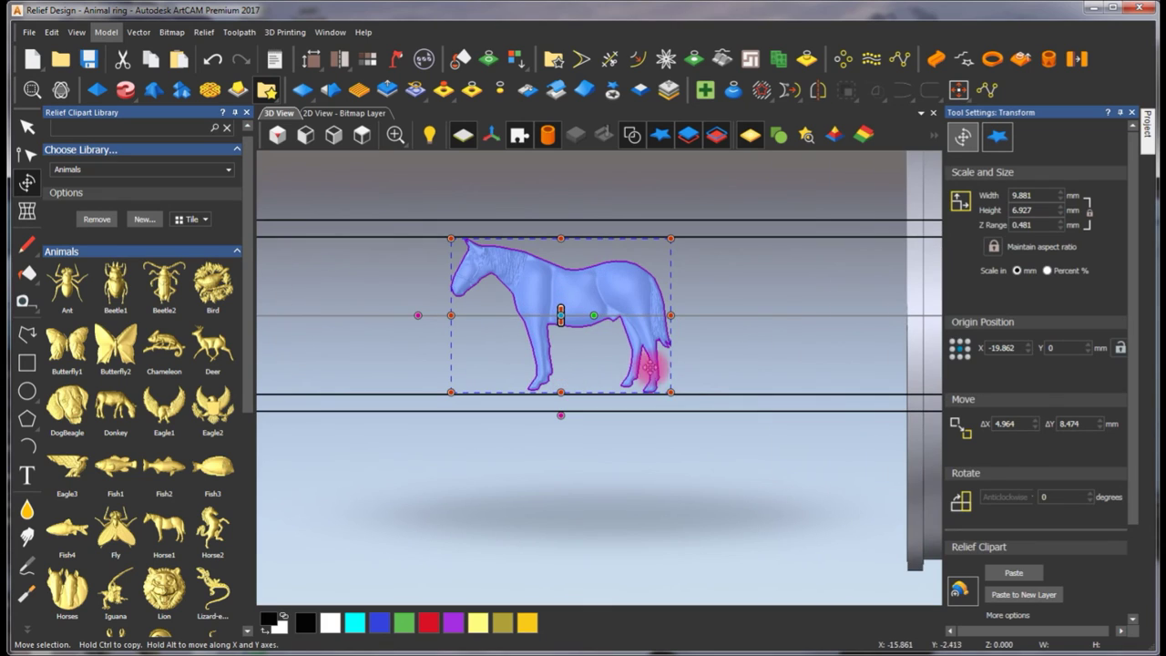
drag(670, 237, 659, 246)
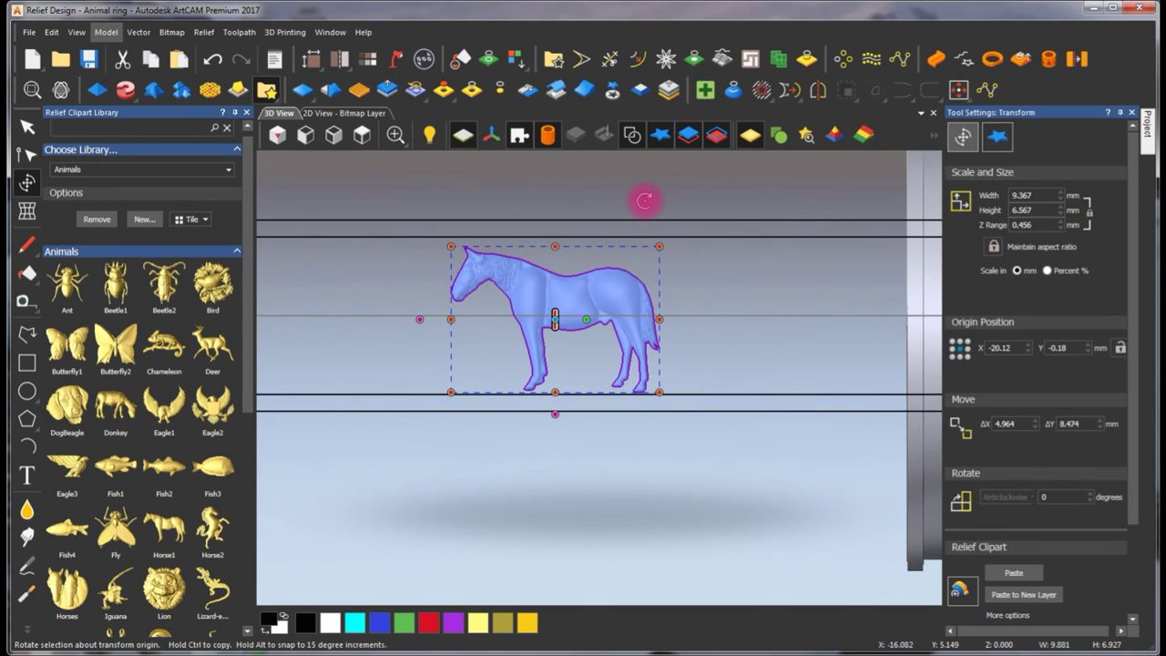
key(Escape)
Reselect the horse relief and move it down below the ring band
scroll(666, 300, up, 1)
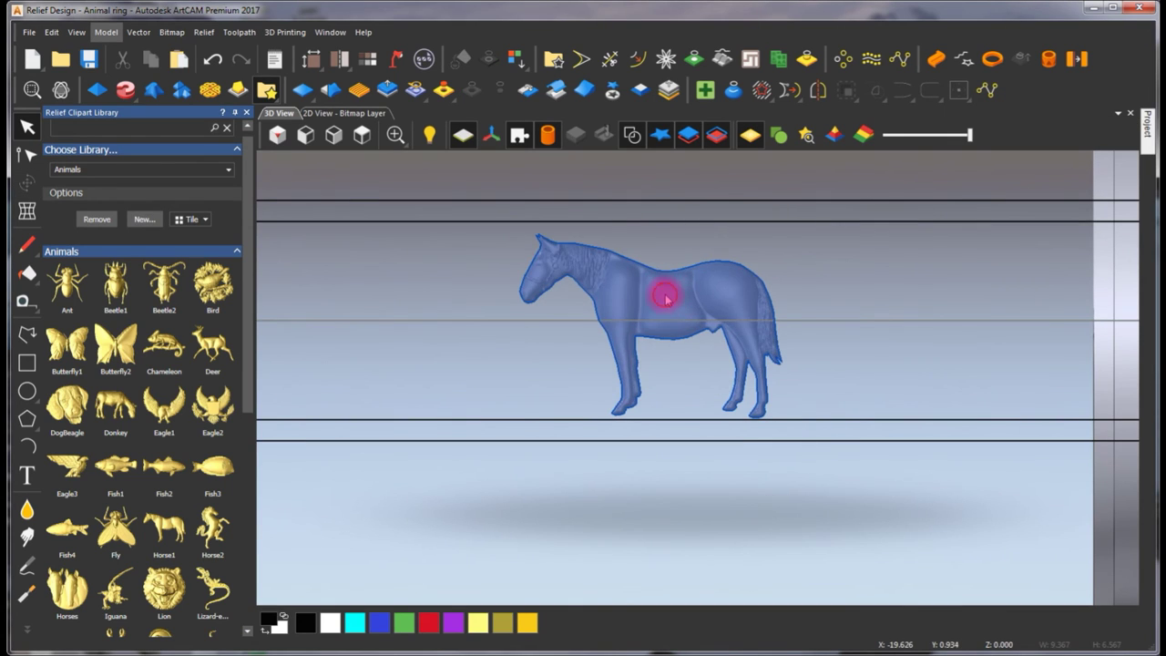
click(665, 294)
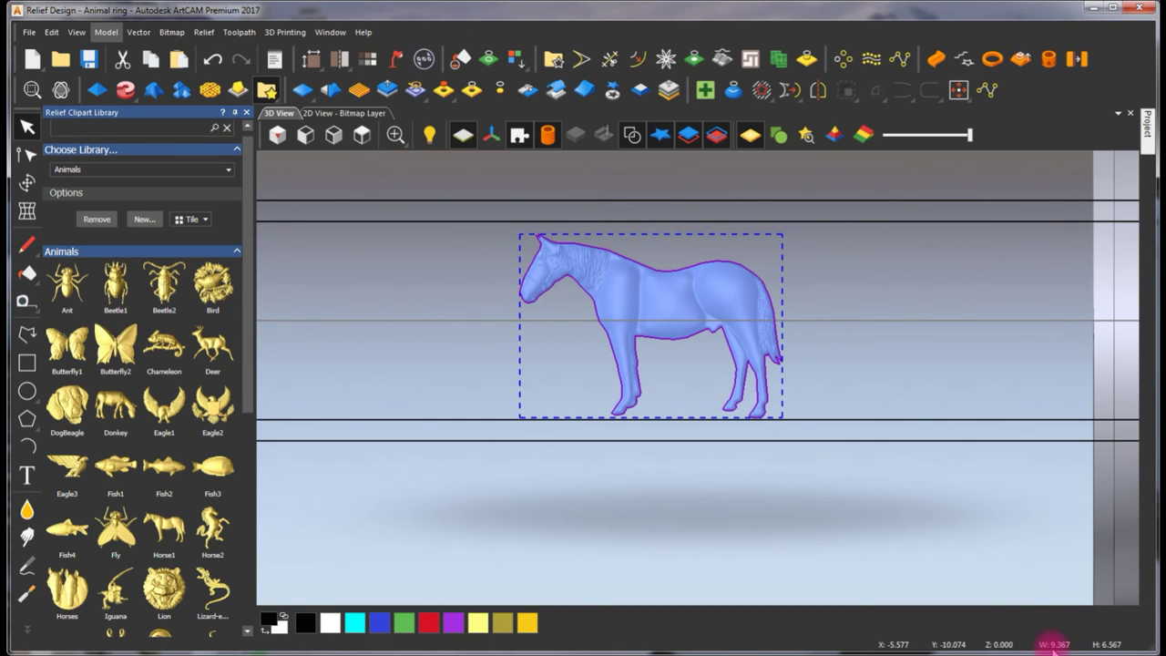
drag(695, 266, 683, 506)
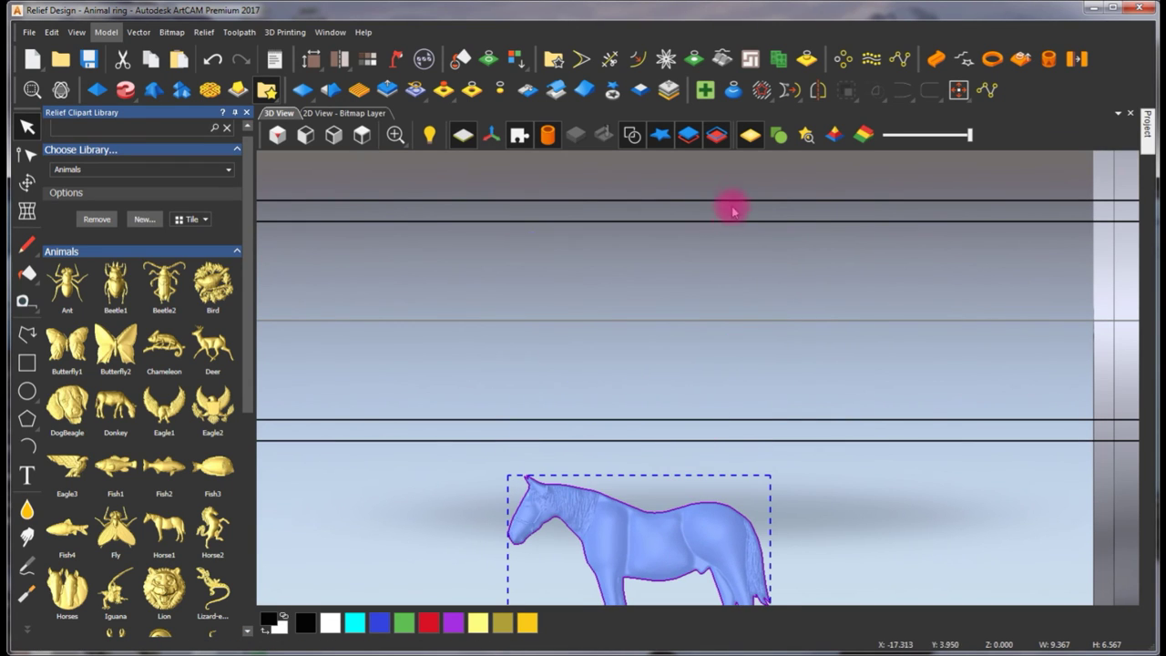
Paste horse copies along the band's centre line with Paste Along a Curve
click(900, 60)
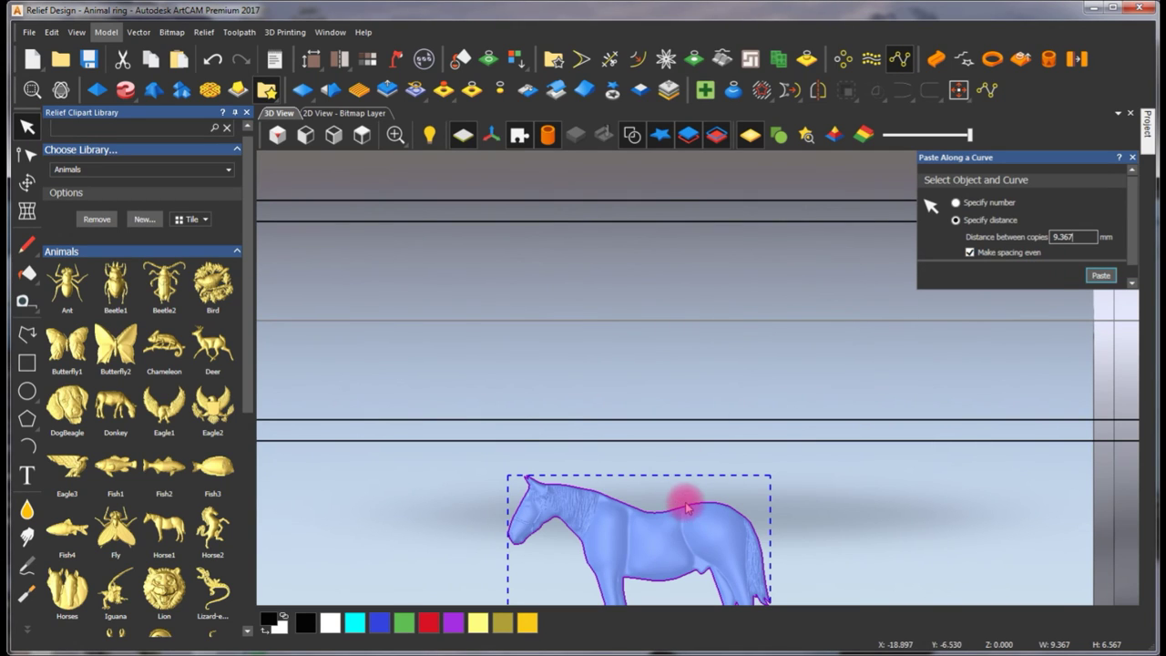
click(743, 326)
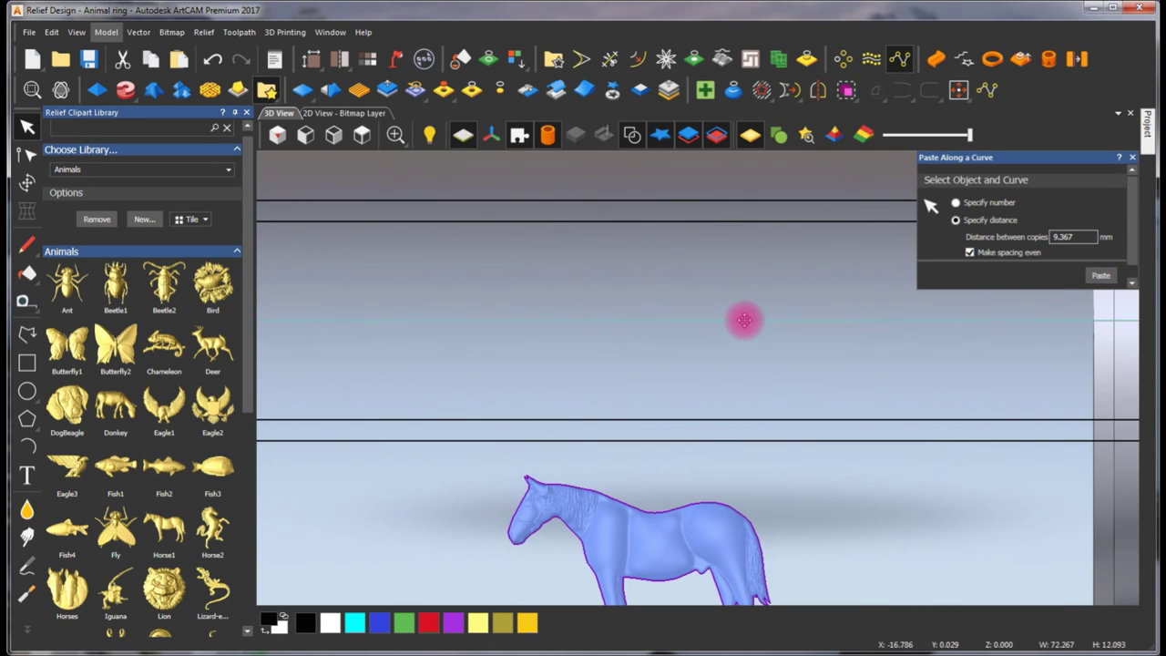
click(1098, 275)
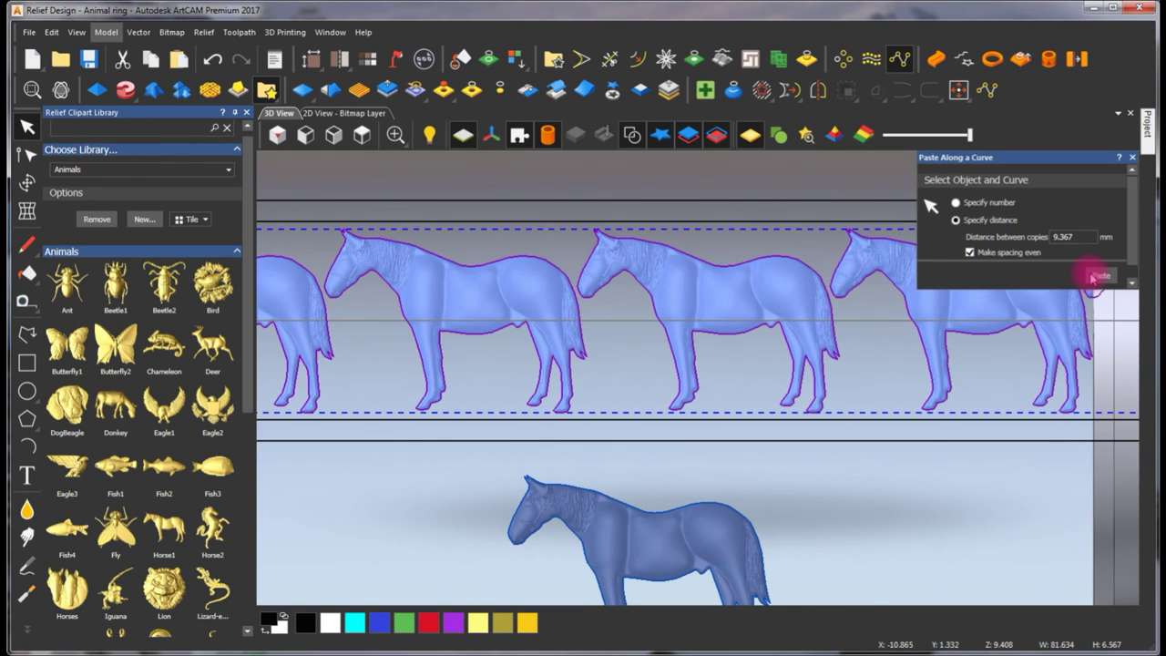
click(1132, 157)
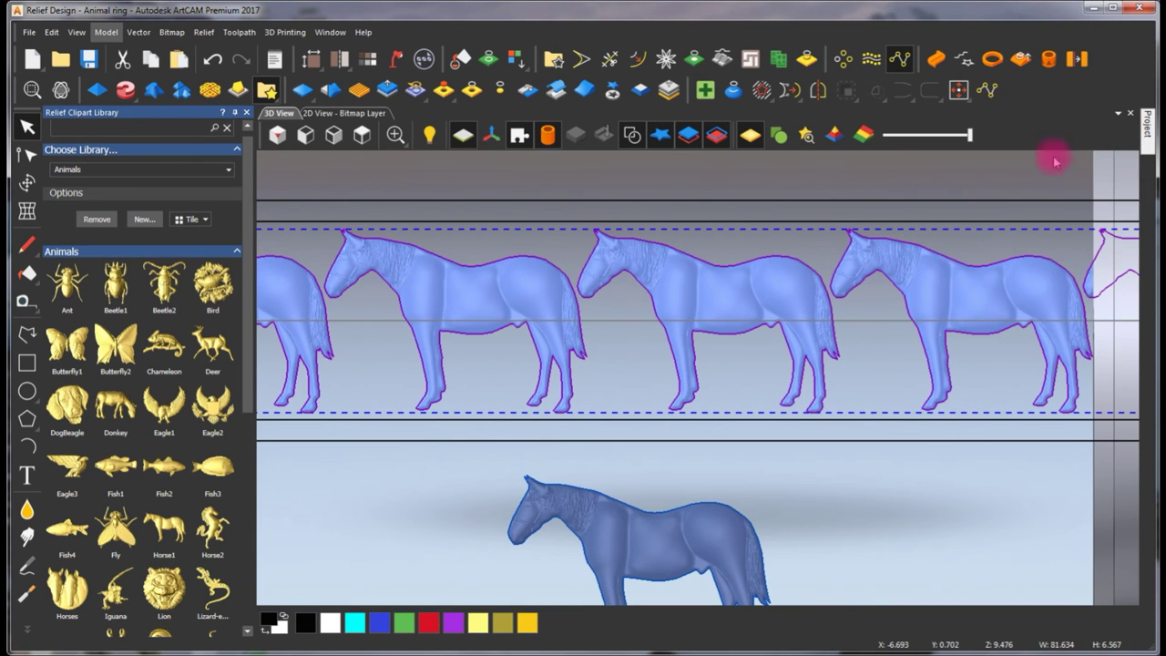
scroll(748, 332, down, 3)
scroll(789, 357, down, 1)
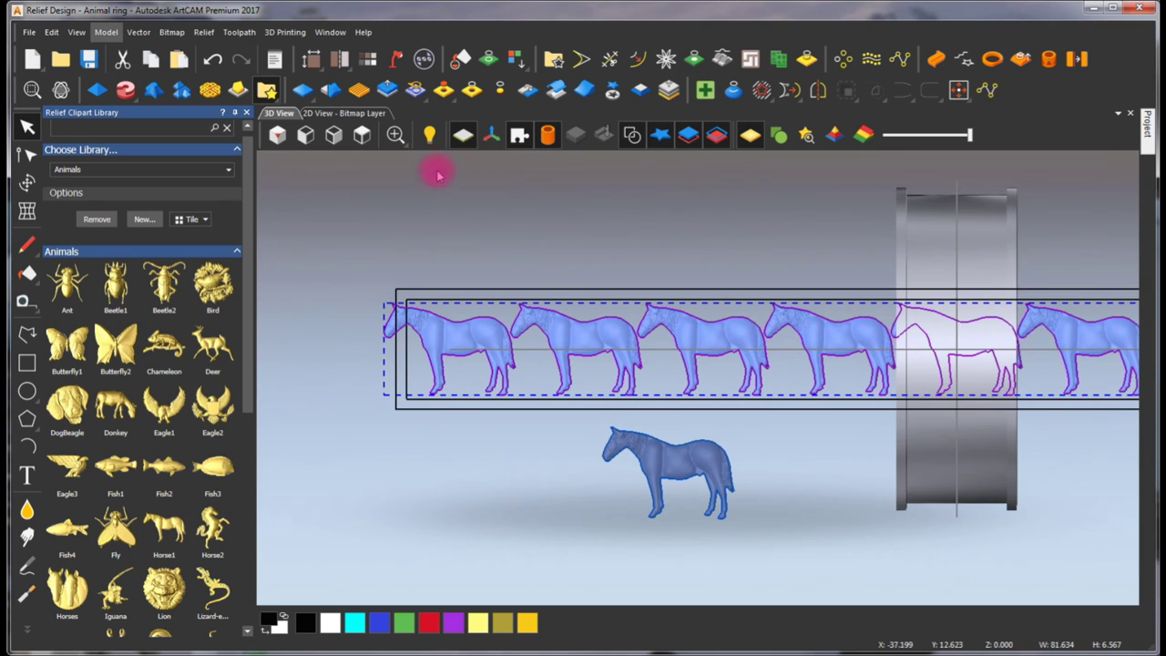
Switch to the 2D bitmap layer view and deselect the horse outlines
click(308, 113)
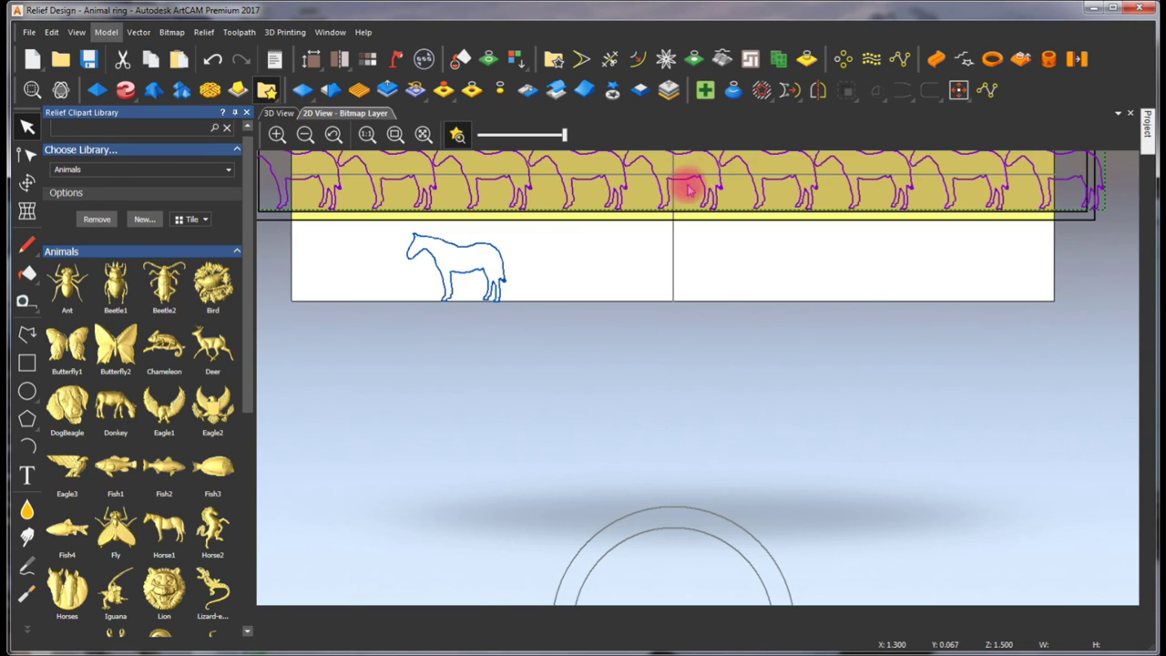
scroll(722, 329, down, 5)
scroll(722, 330, up, 5)
click(554, 319)
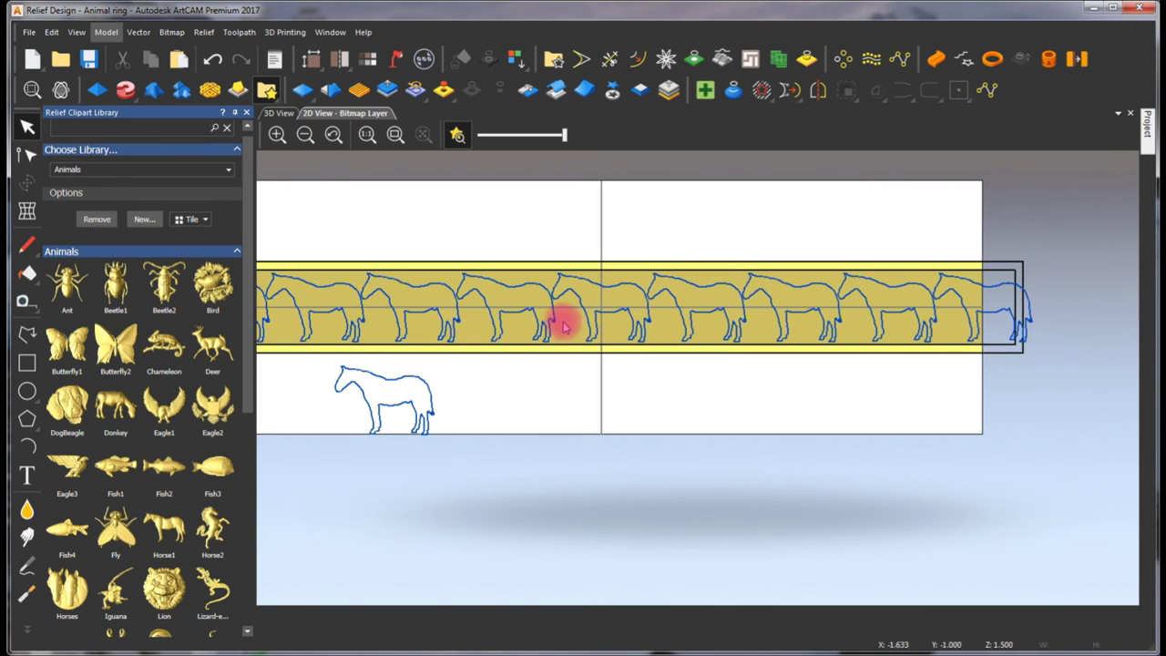
scroll(636, 311, up, 3)
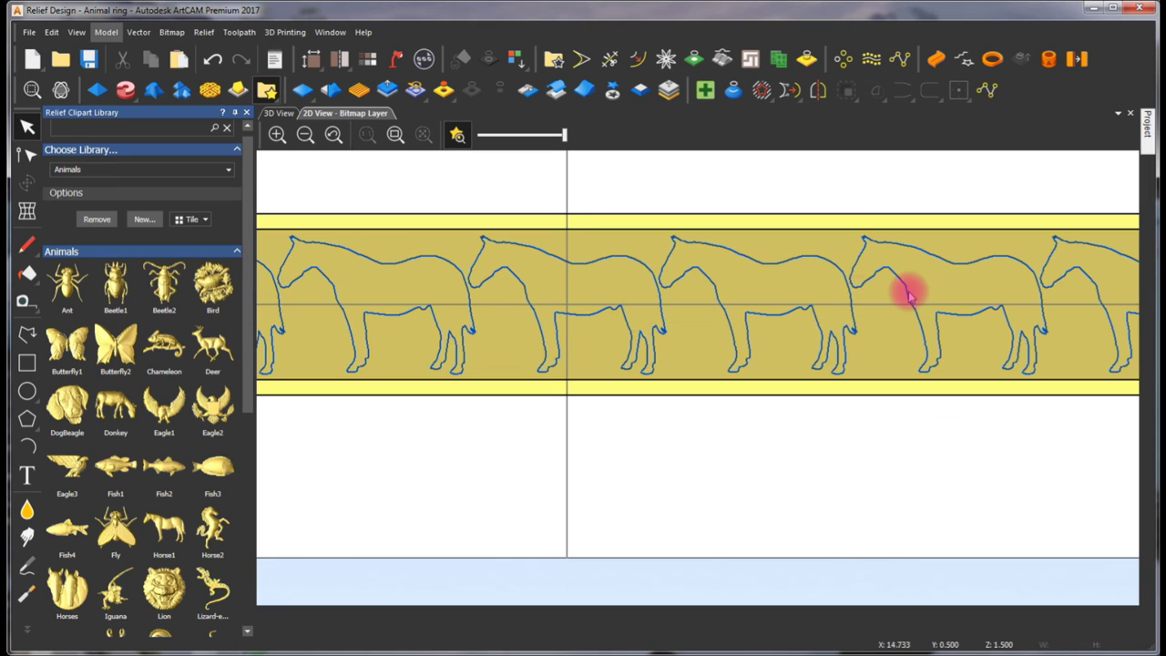
scroll(823, 312, down, 3)
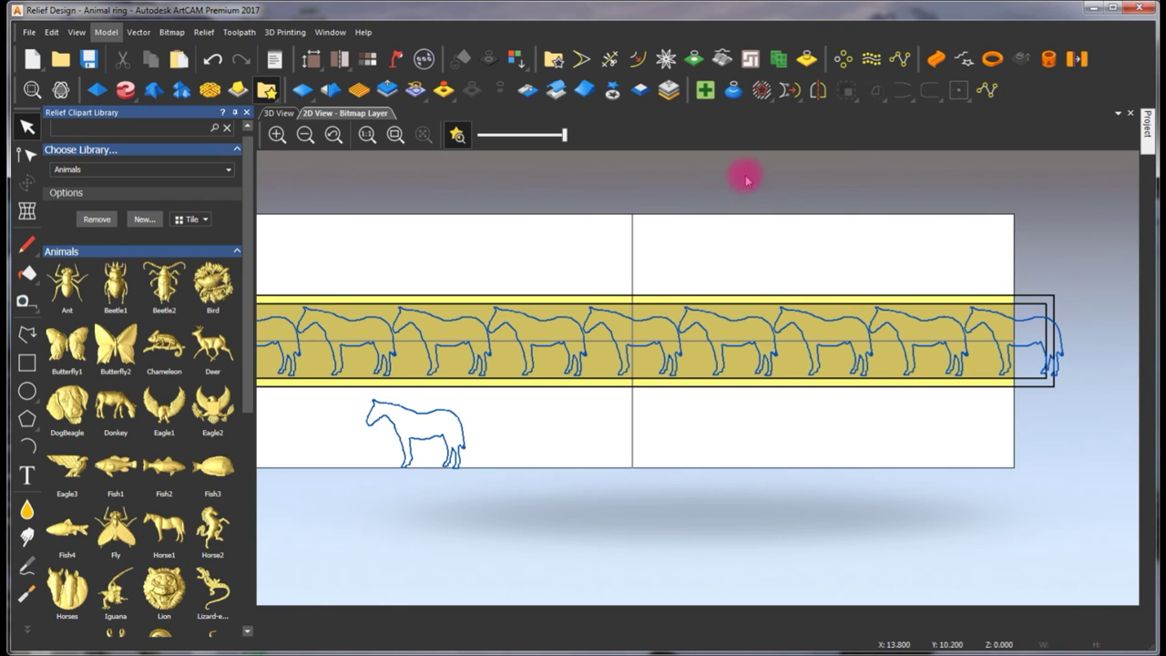
Copy the 9.367 mm spacing value from the Paste Along a Curve settings
click(900, 58)
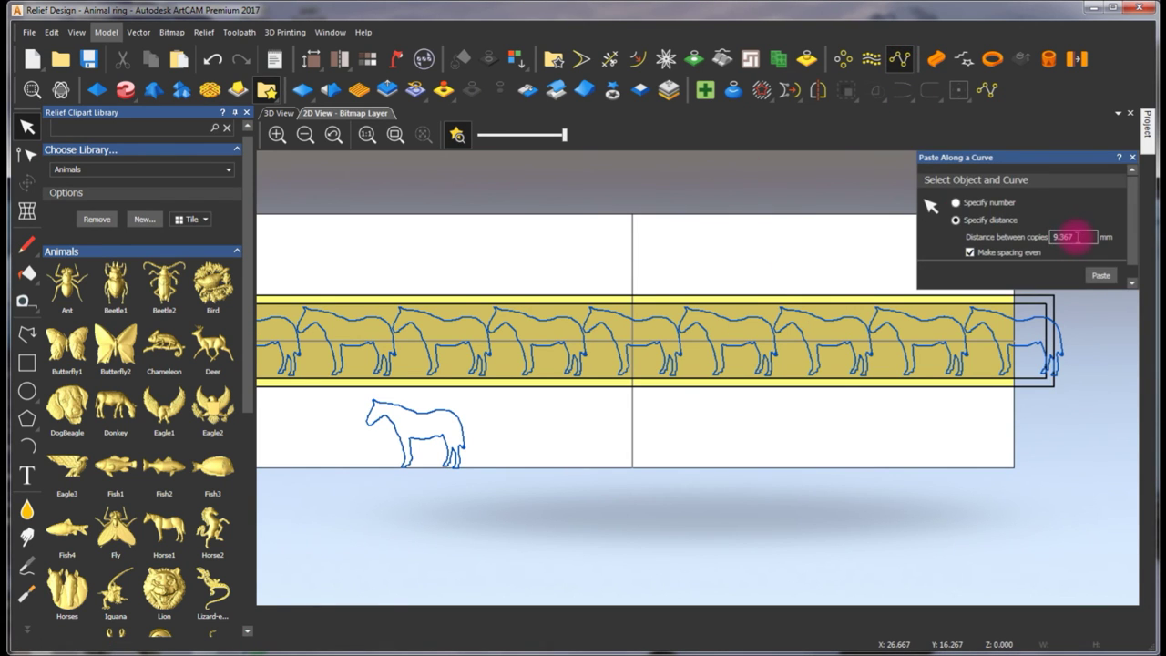
right_click(1062, 235)
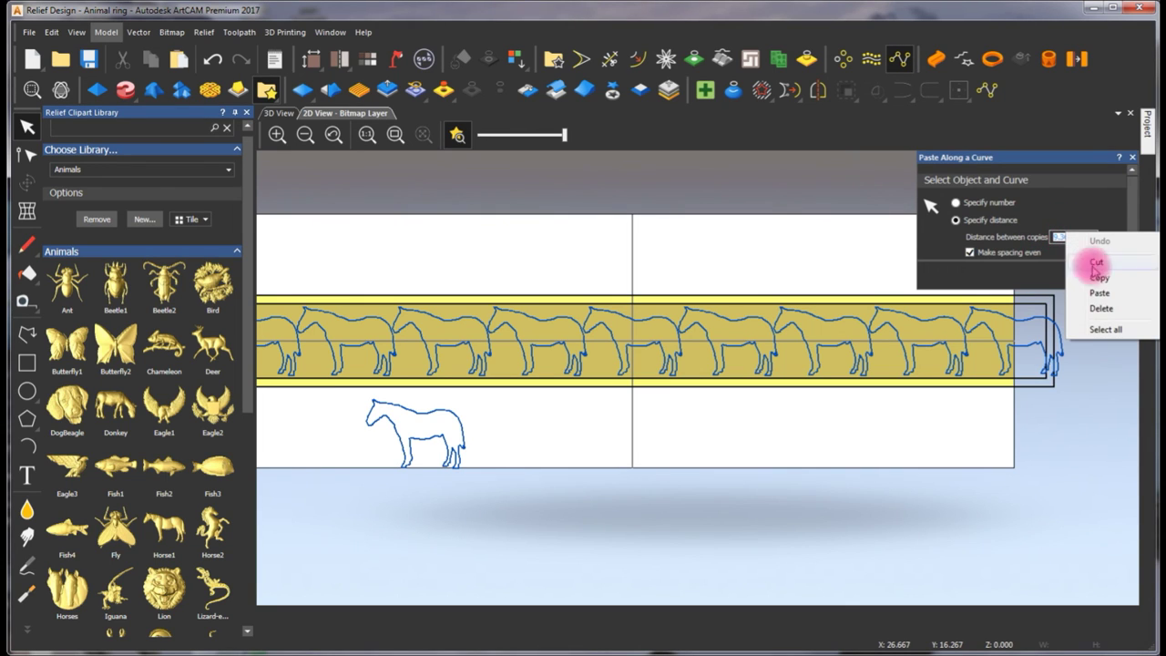
click(1093, 271)
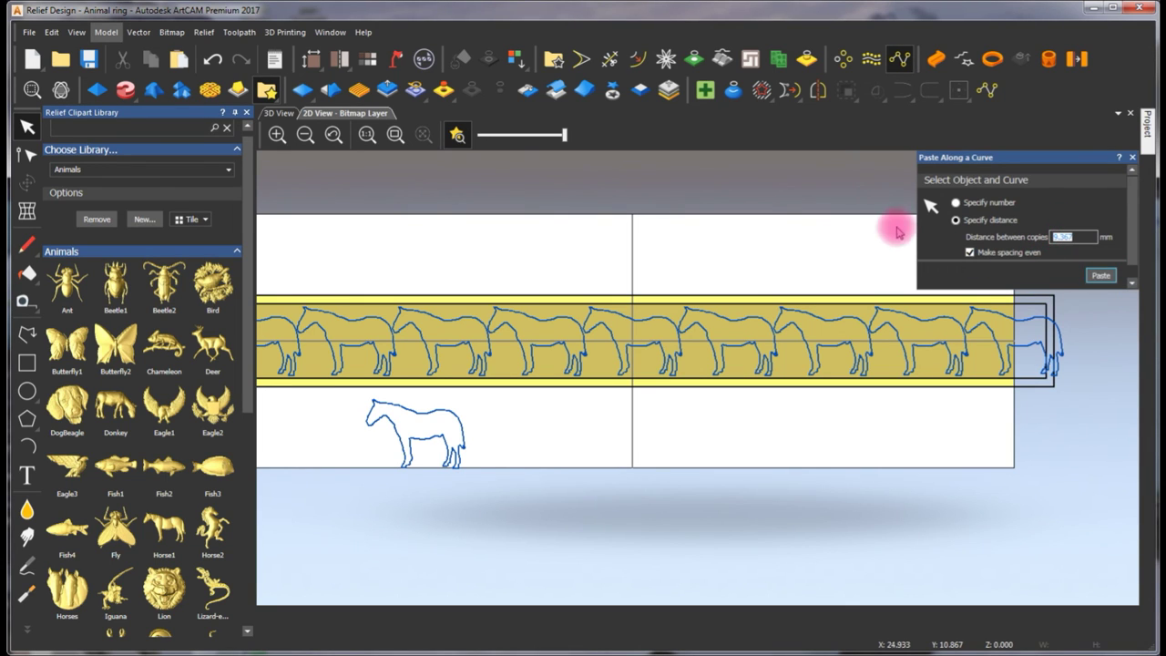
click(1132, 157)
scroll(615, 349, up, 2)
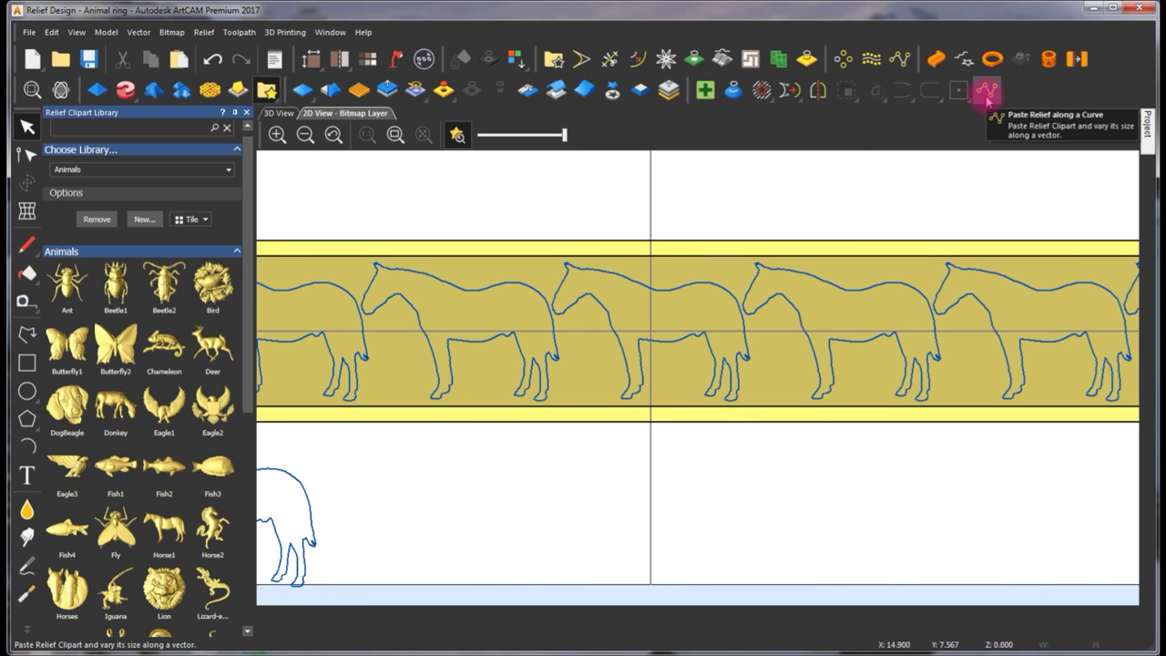
scroll(741, 282, down, 5)
scroll(599, 391, up, 5)
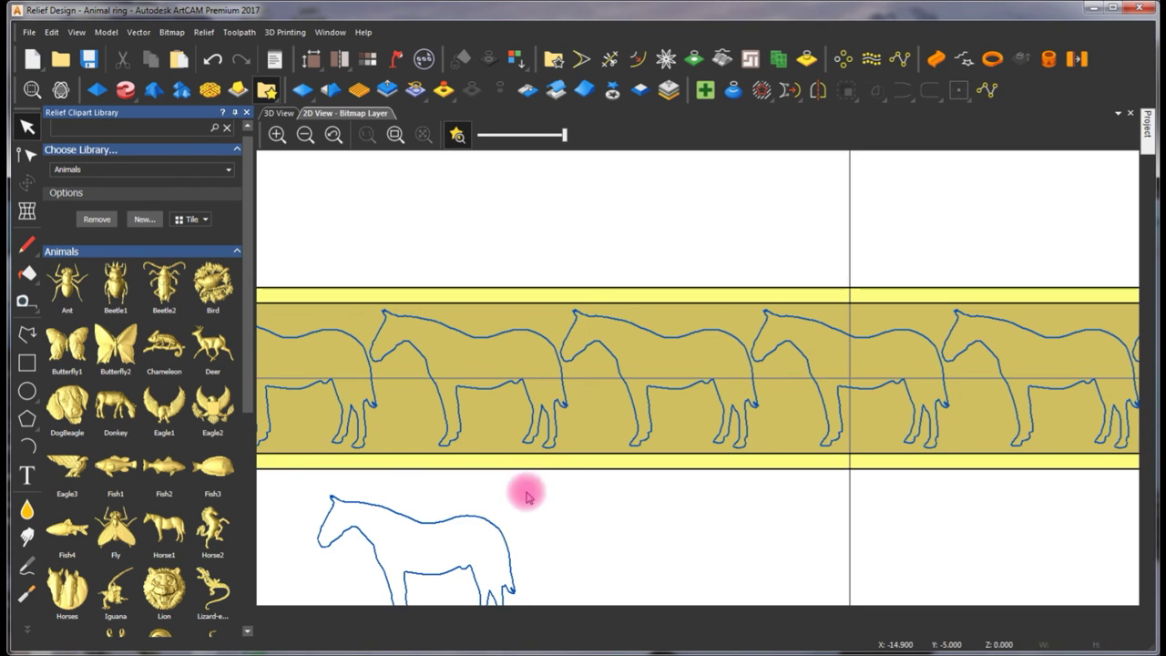
Emboss horse reliefs along the band curve from the lower horse outline and view the 3D ring
click(483, 517)
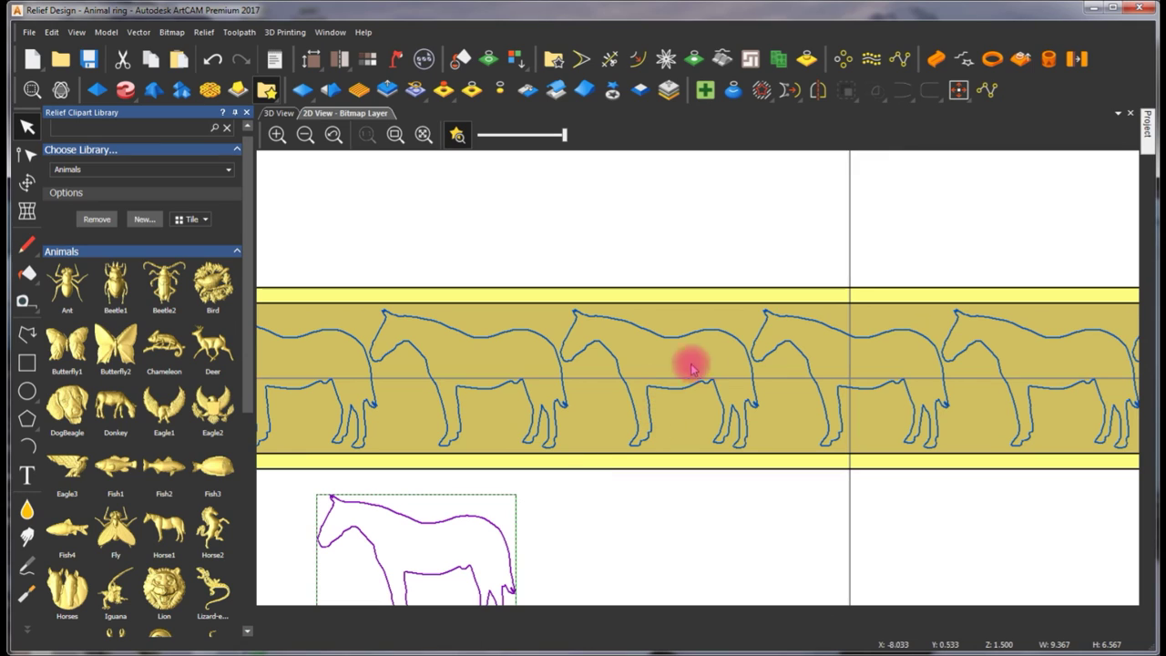
click(988, 91)
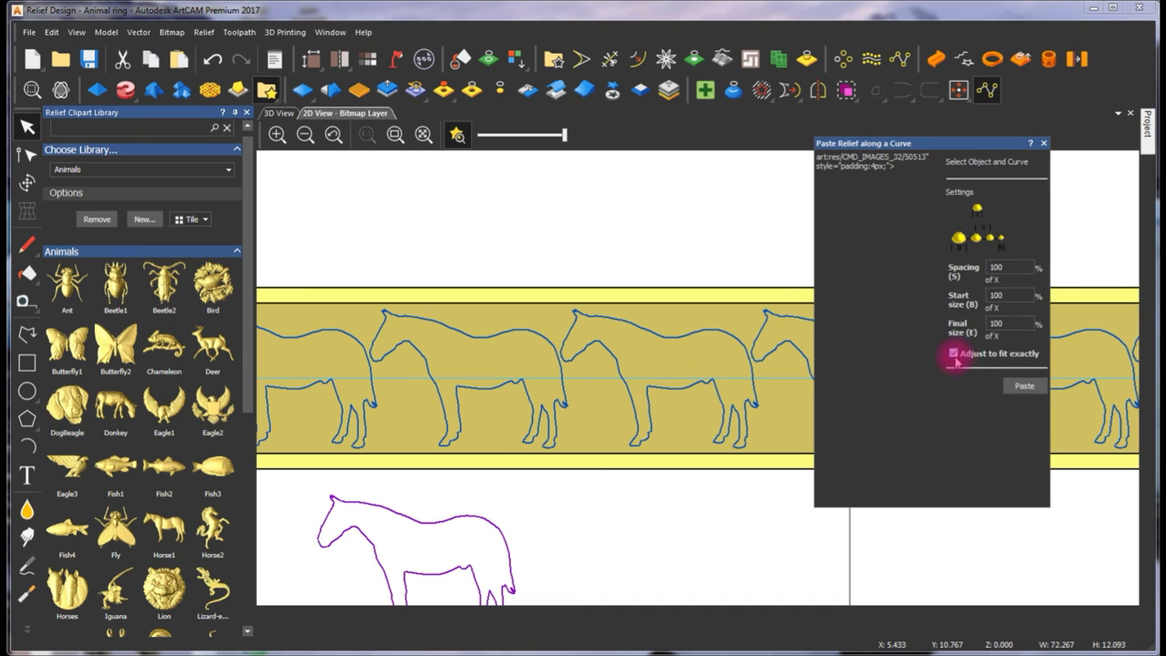
click(1026, 386)
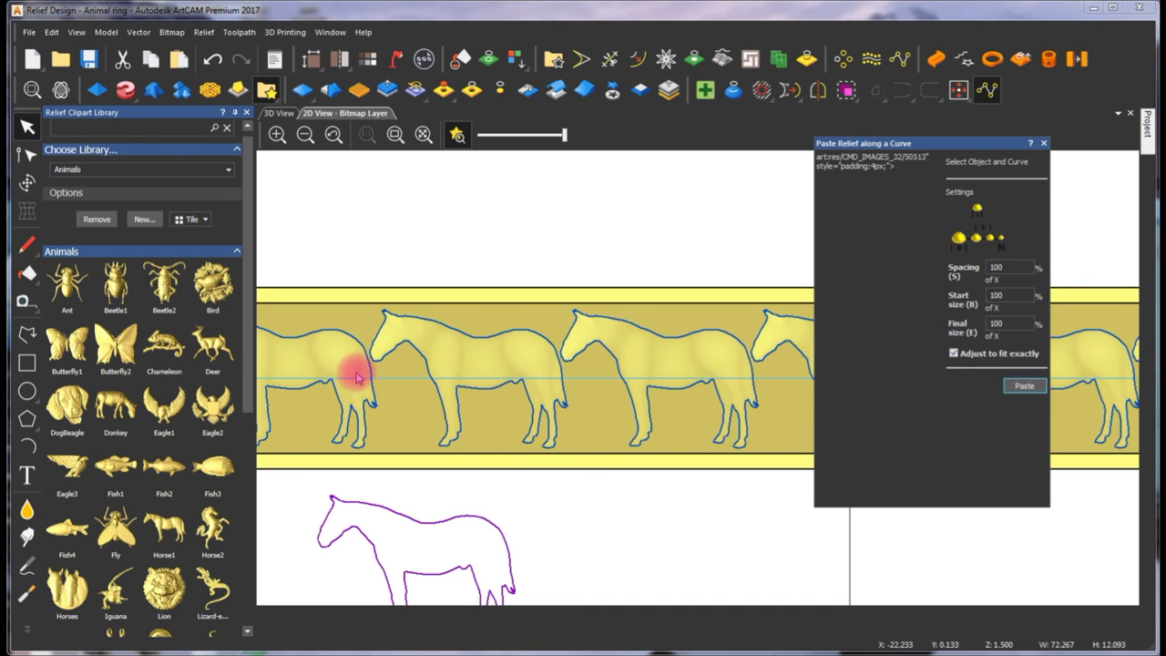
click(1044, 144)
click(898, 60)
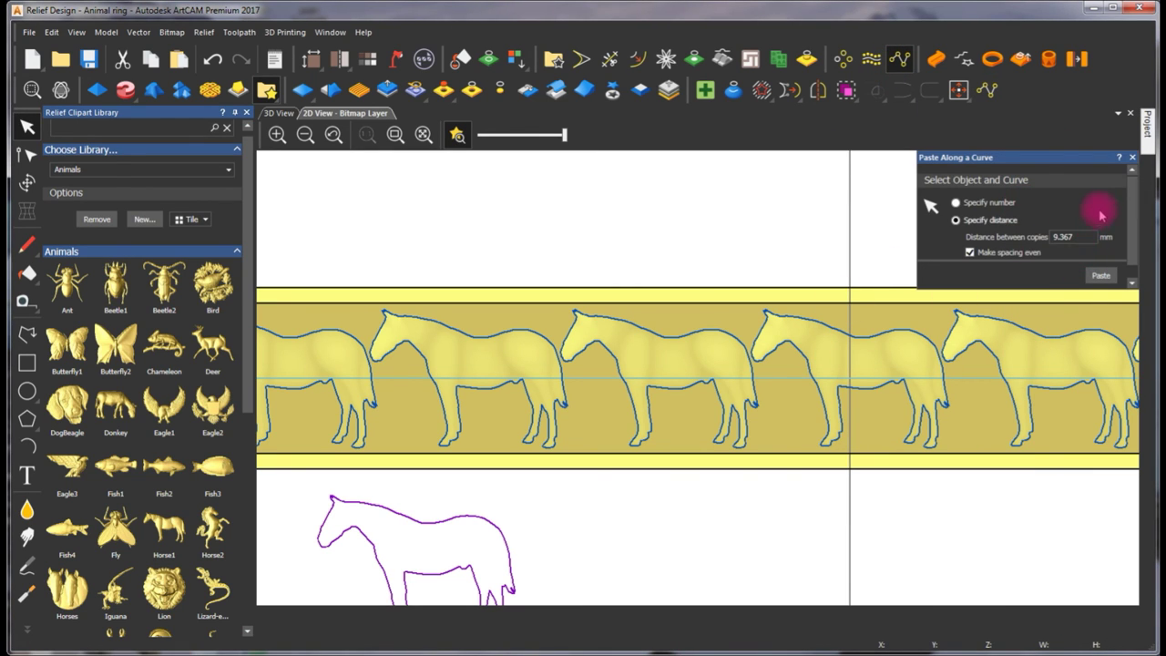
click(1134, 158)
click(281, 119)
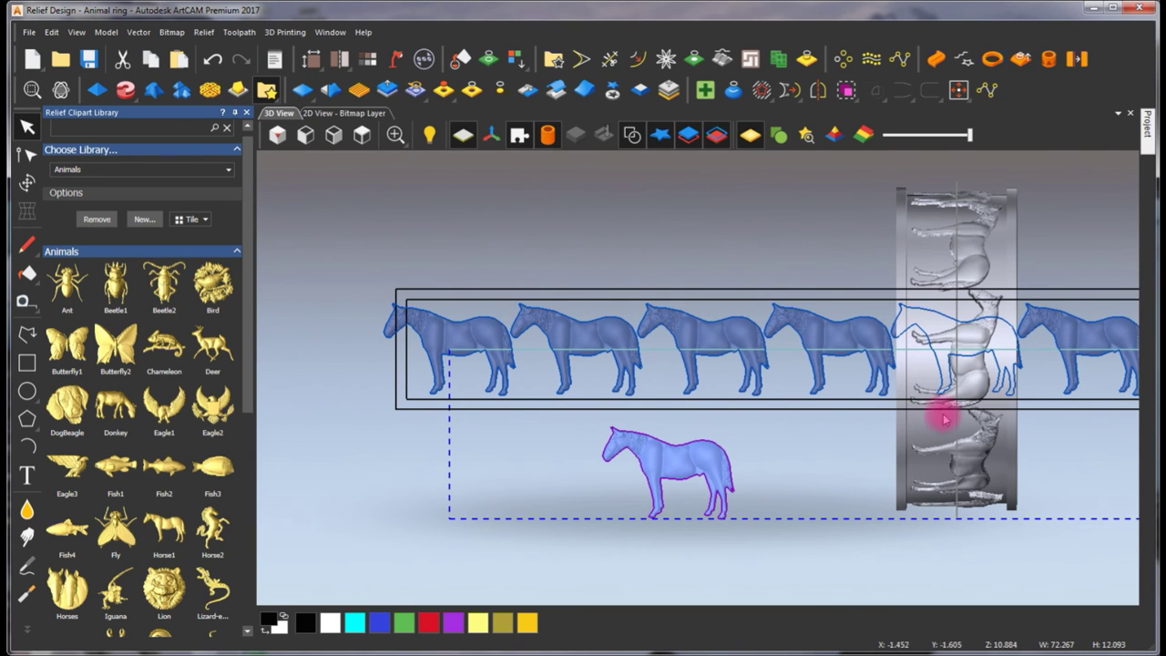
Hide the horse clipart and inspect the ring from top, left and isometric views
click(662, 137)
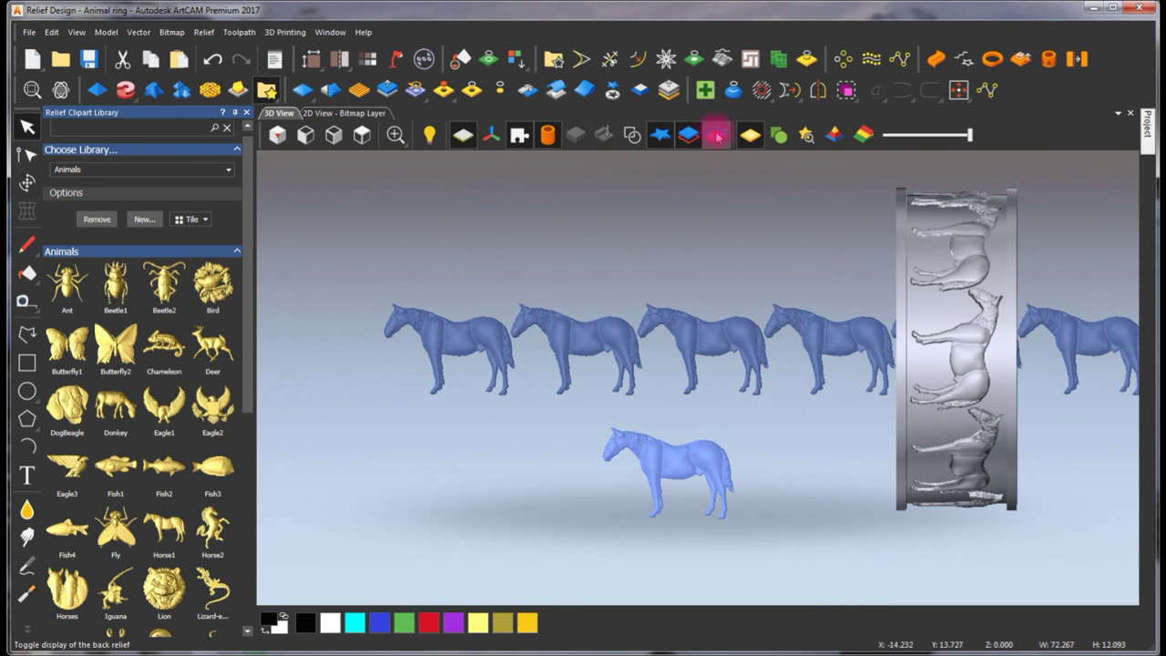
click(662, 136)
click(362, 135)
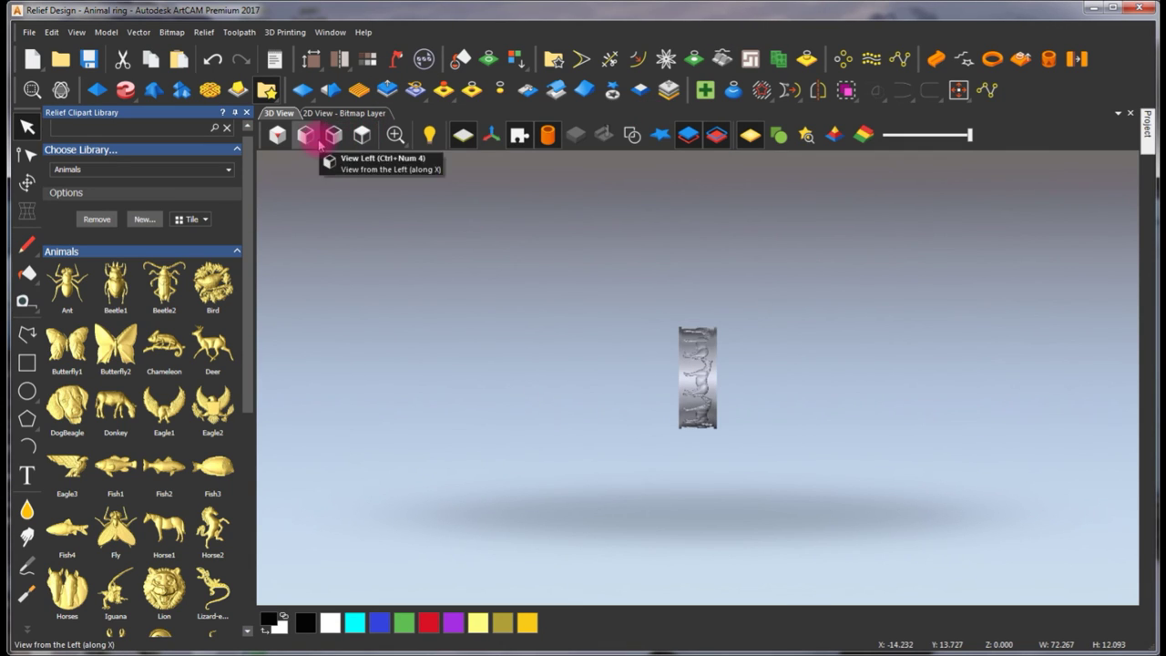
click(308, 137)
click(277, 136)
scroll(716, 356, up, 5)
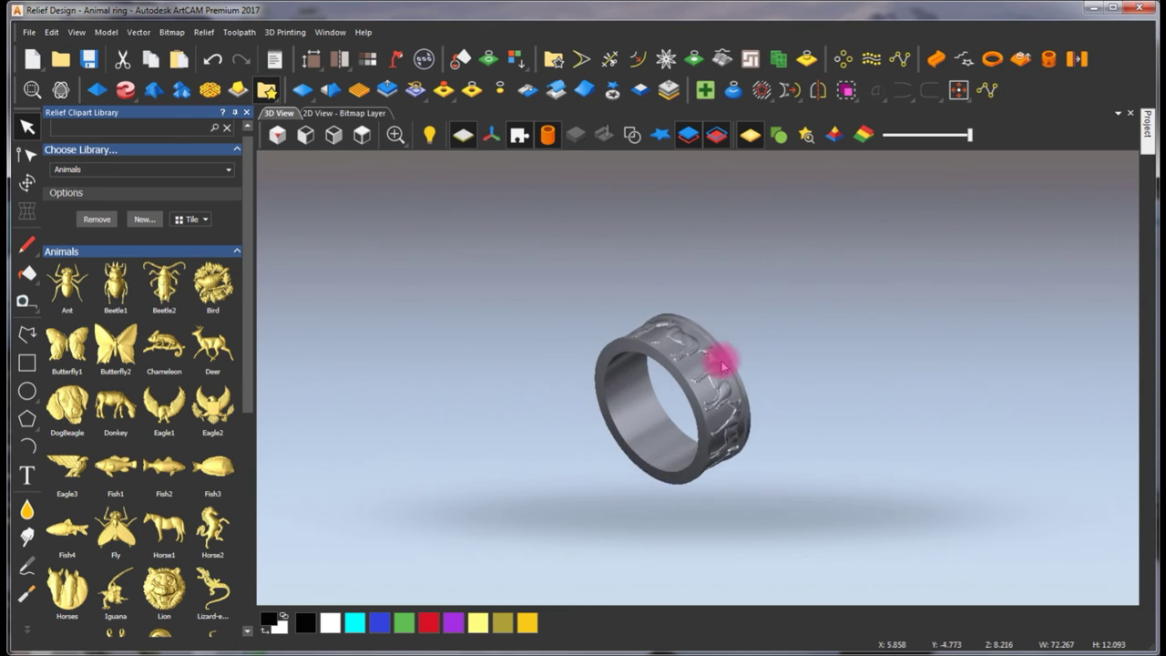
drag(500, 447, 682, 499)
scroll(737, 364, down, 5)
scroll(678, 406, up, 3)
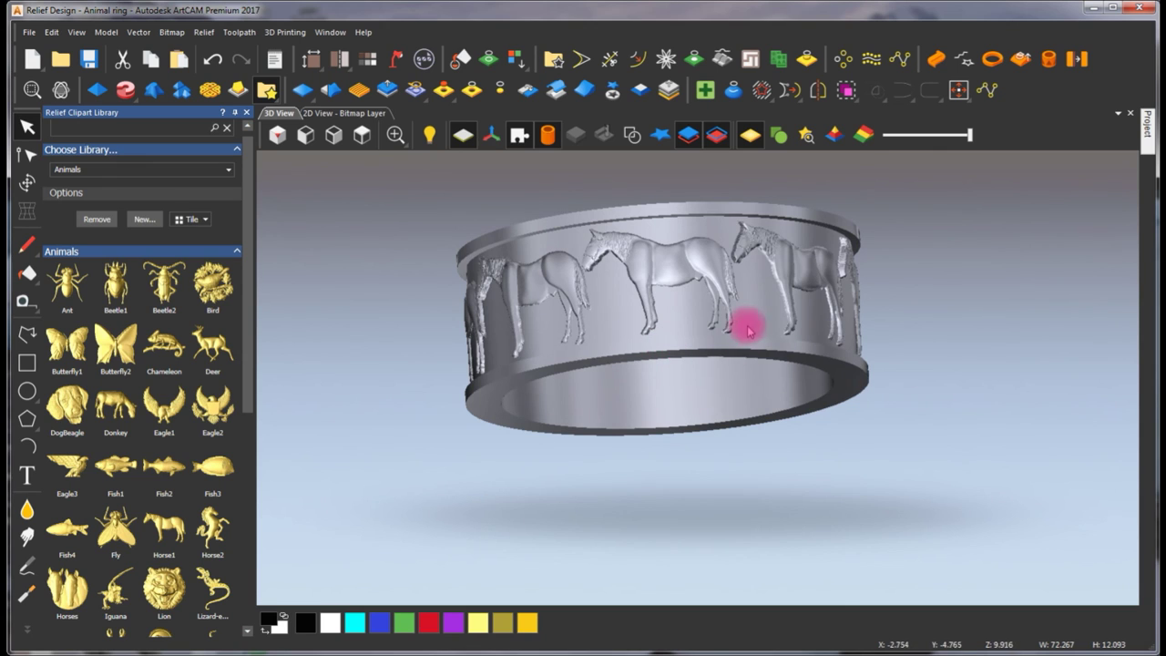
In the 2D bitmap view, toggle the relief colour preview and horse clipart outlines
click(373, 112)
scroll(679, 392, down, 2)
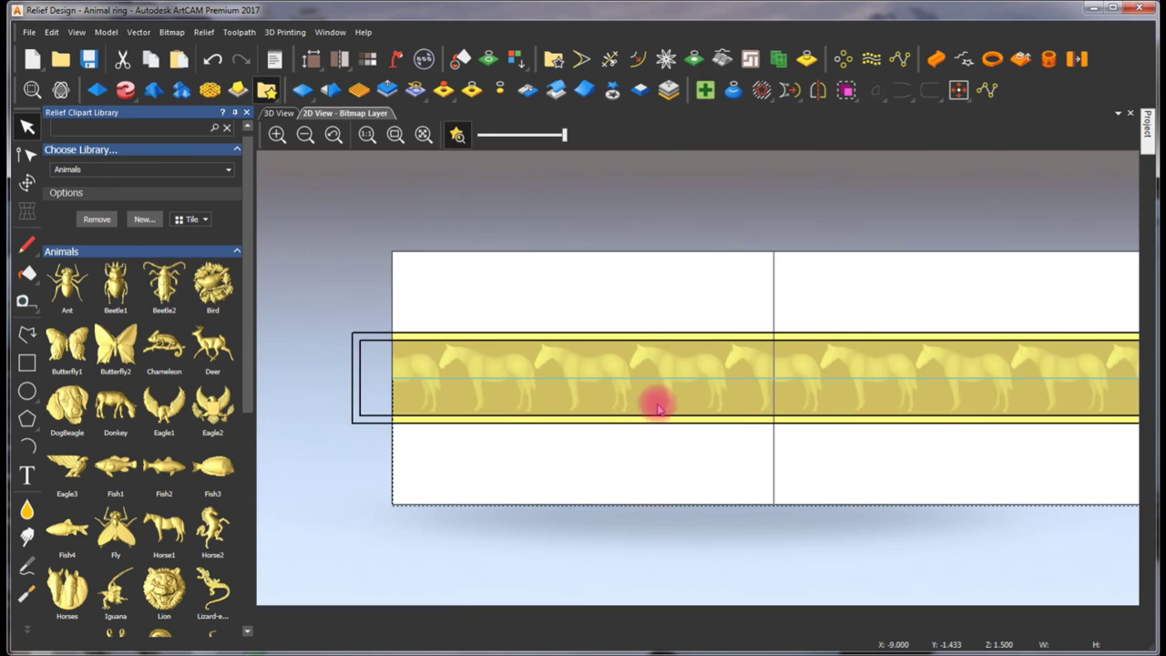
scroll(839, 360, up, 4)
scroll(839, 360, down, 3)
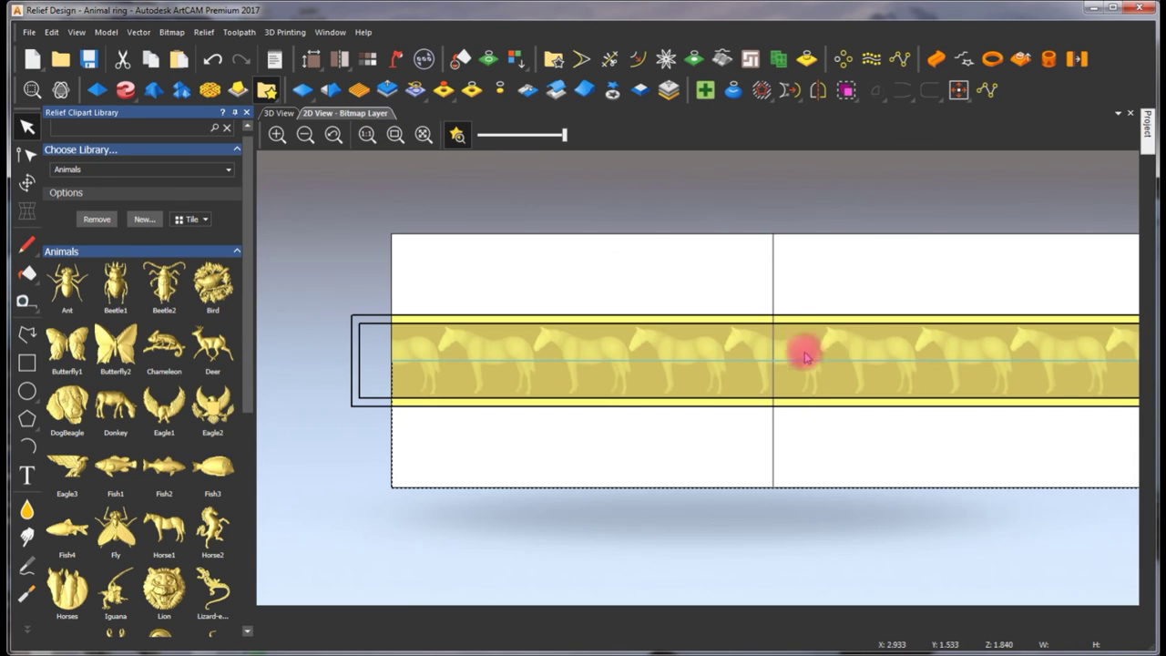
click(457, 134)
click(457, 135)
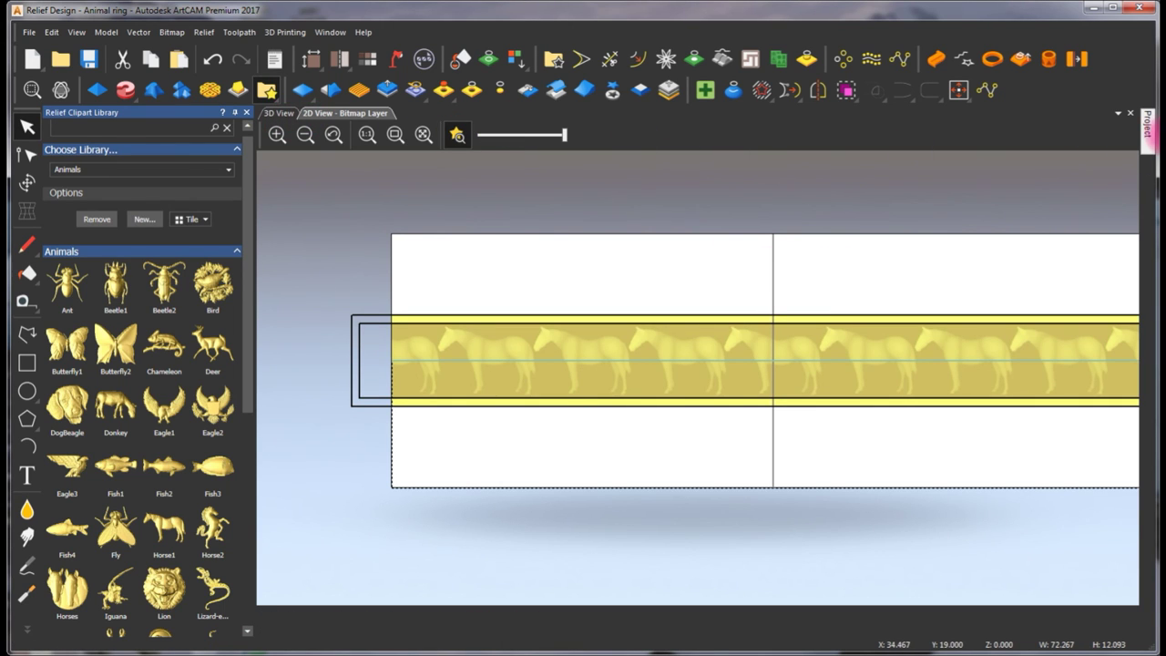
click(1146, 133)
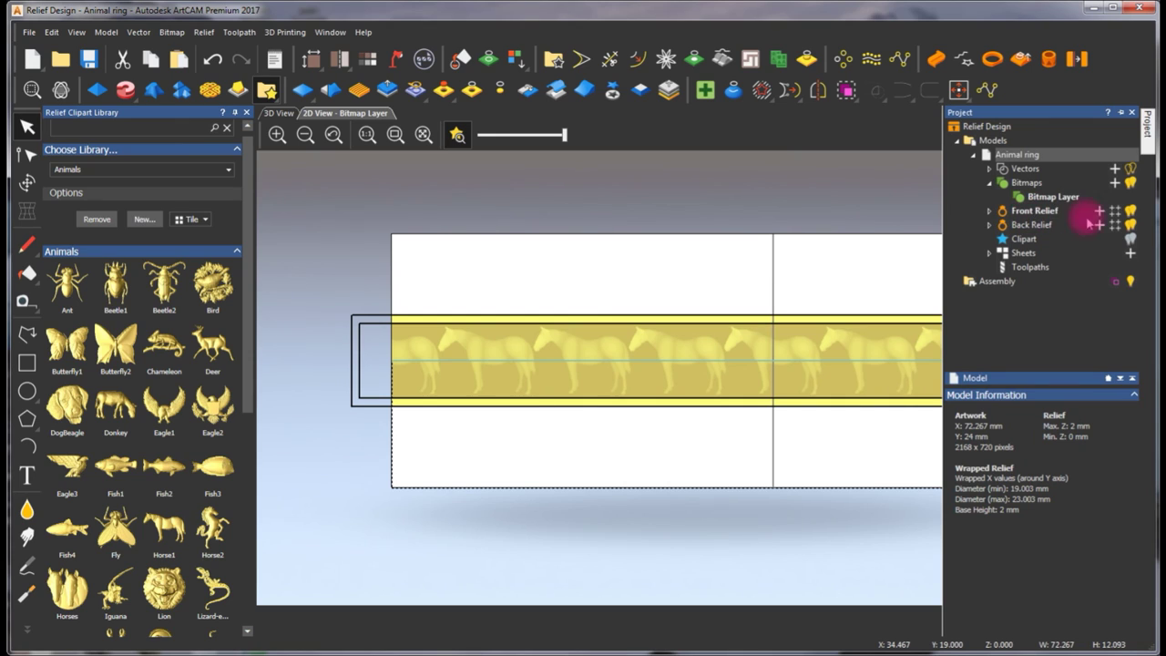
click(1130, 239)
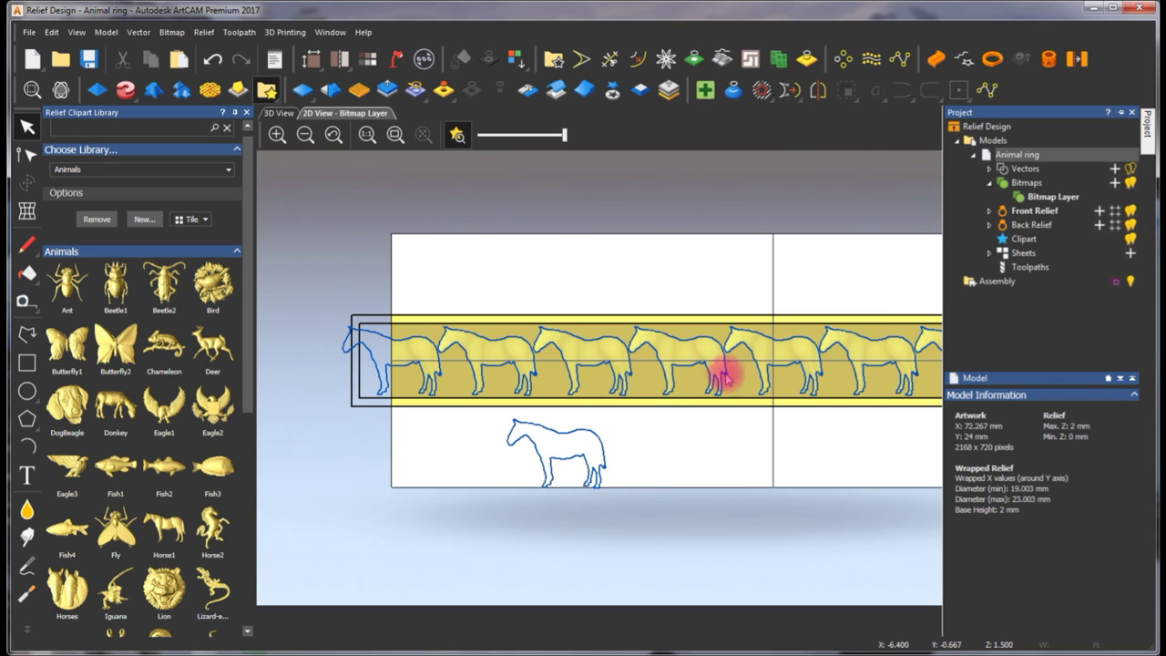
click(1129, 238)
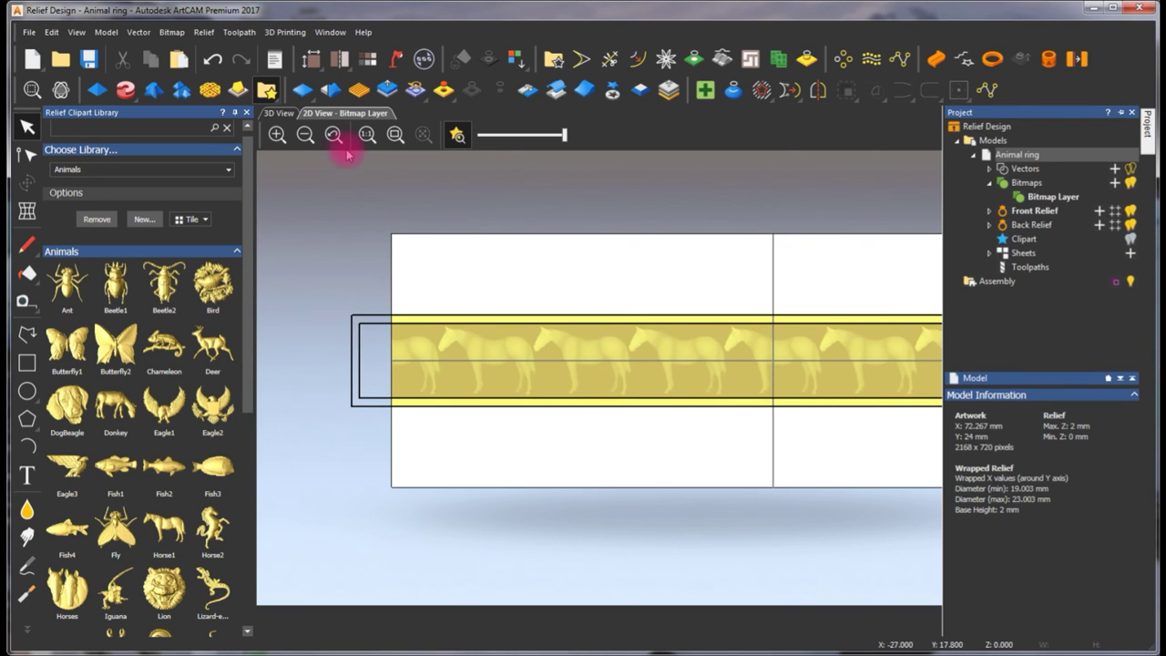
Toggle horse clipart and vector outlines in 3D, then open and close Smooth Relief
click(279, 113)
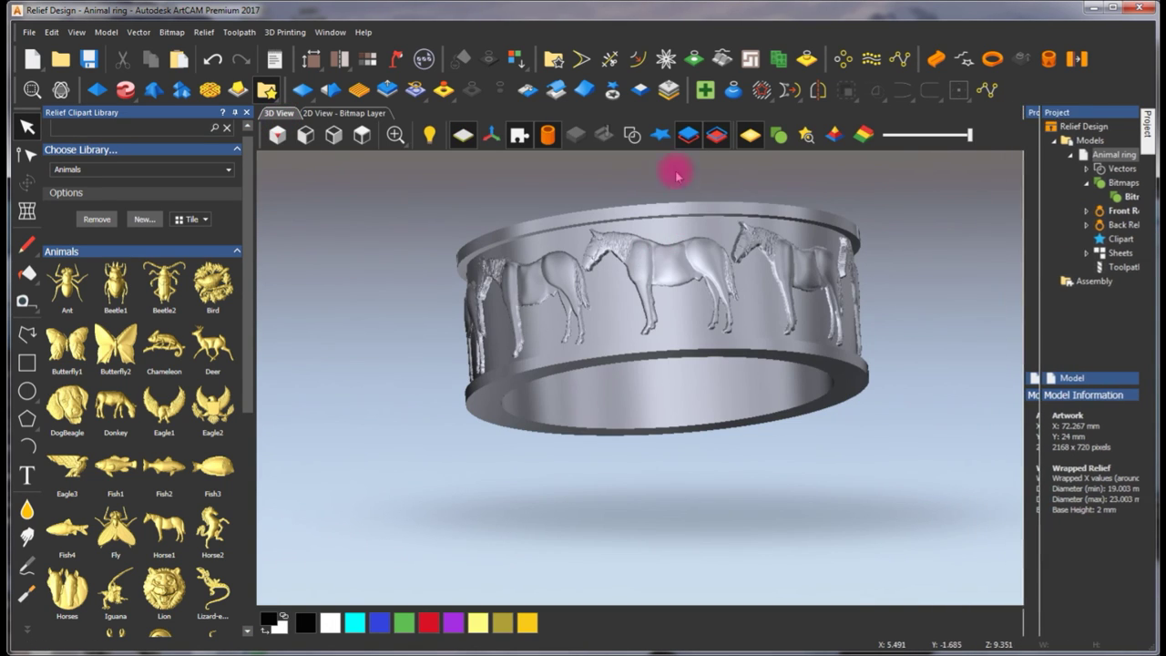
click(659, 136)
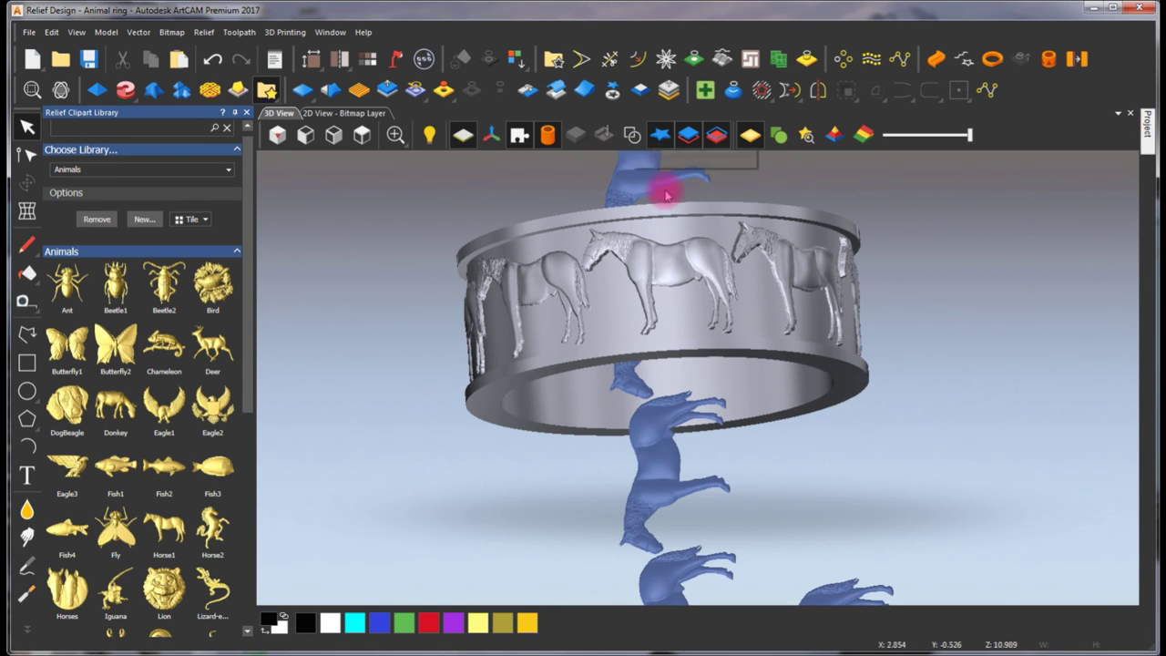
click(633, 137)
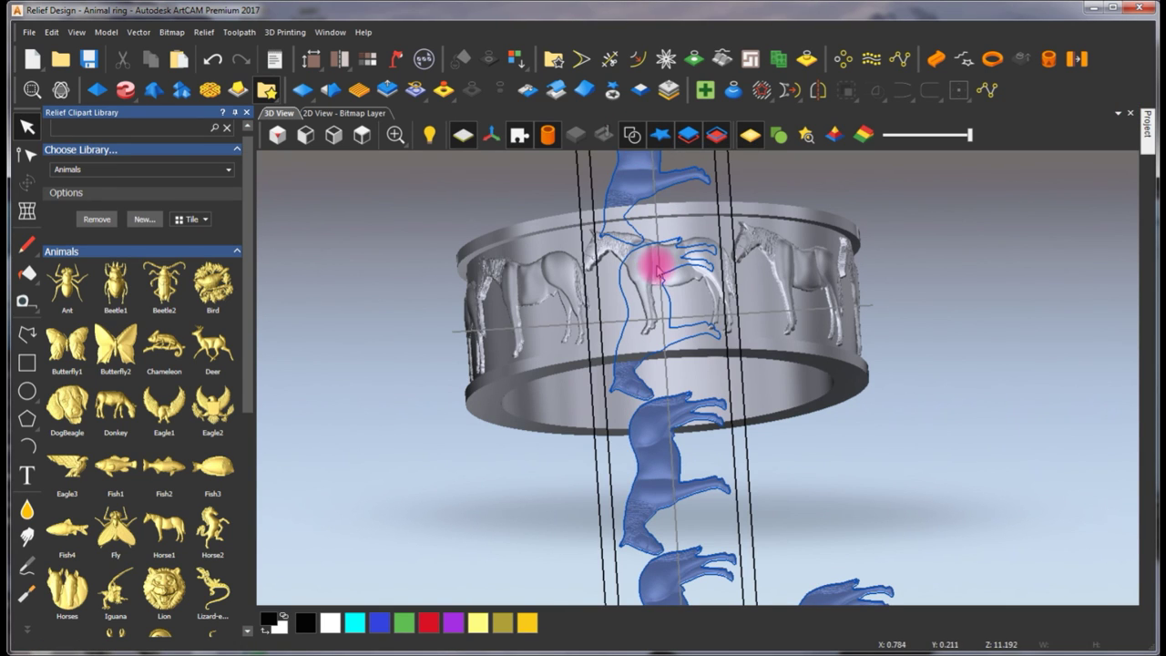
click(631, 136)
click(659, 136)
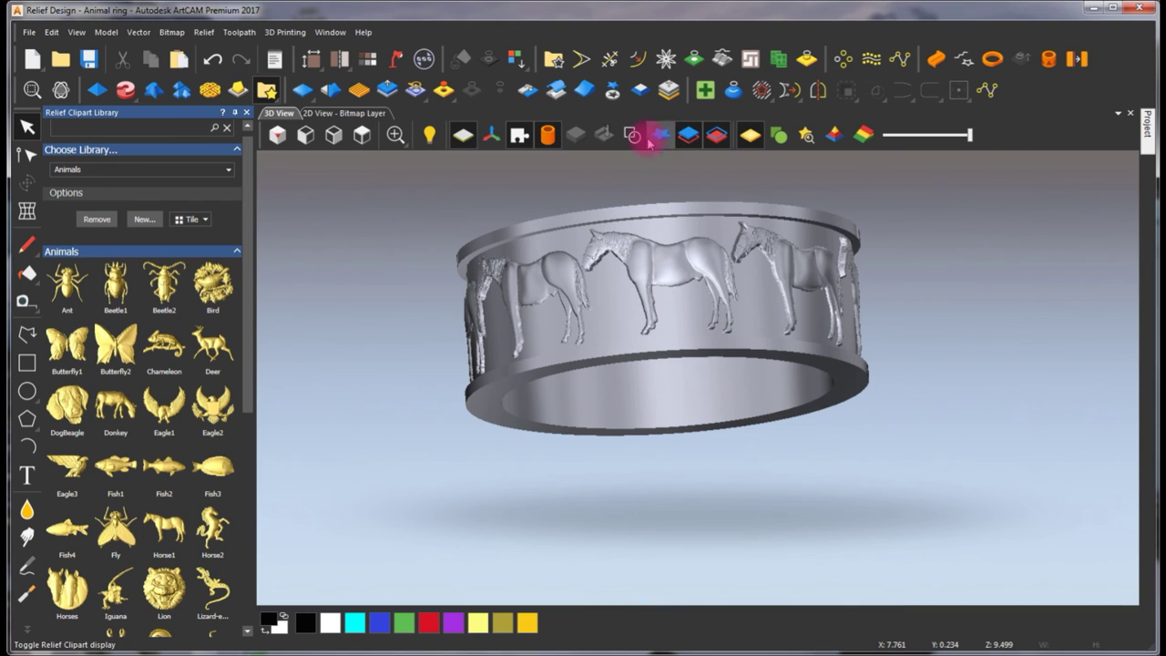
click(321, 111)
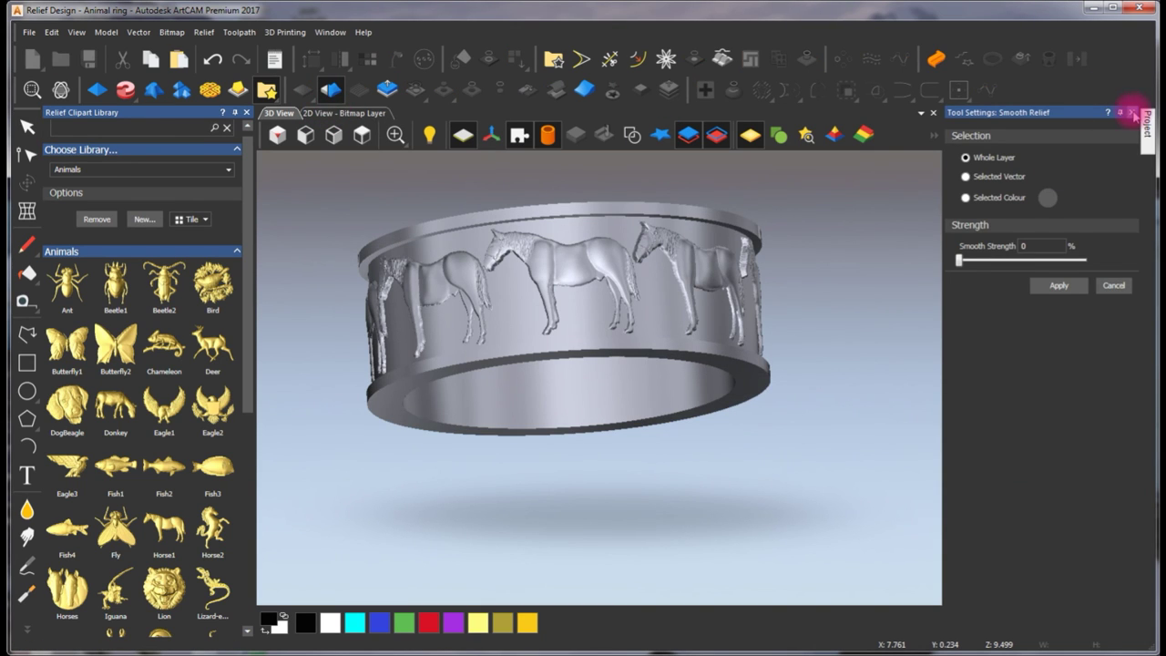
click(1132, 112)
Return to the 2D bitmap layer, pin the Project panel, show clipart outlines and select the band vectors
click(344, 113)
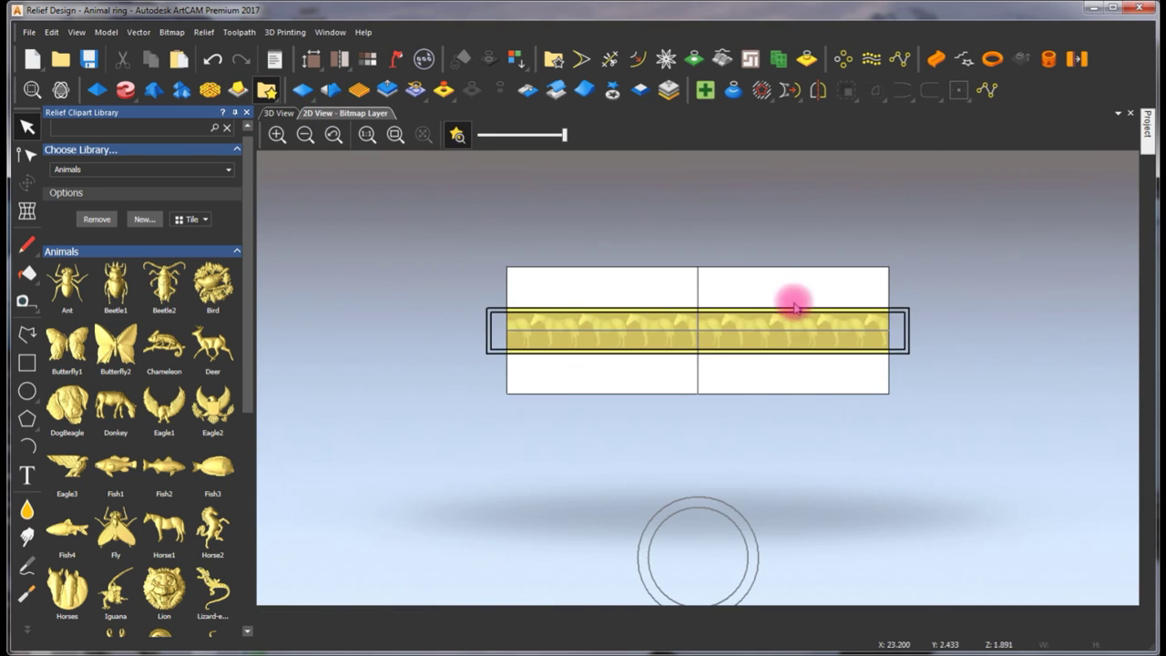
scroll(795, 308, up, 3)
click(1145, 136)
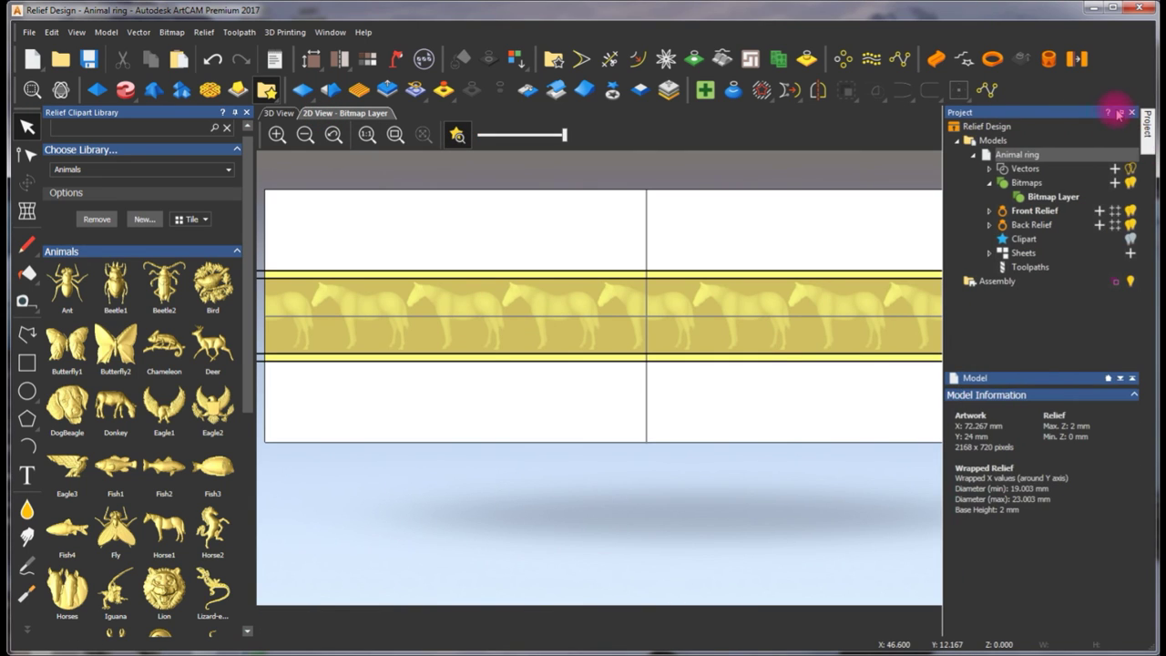
click(1122, 112)
click(1146, 238)
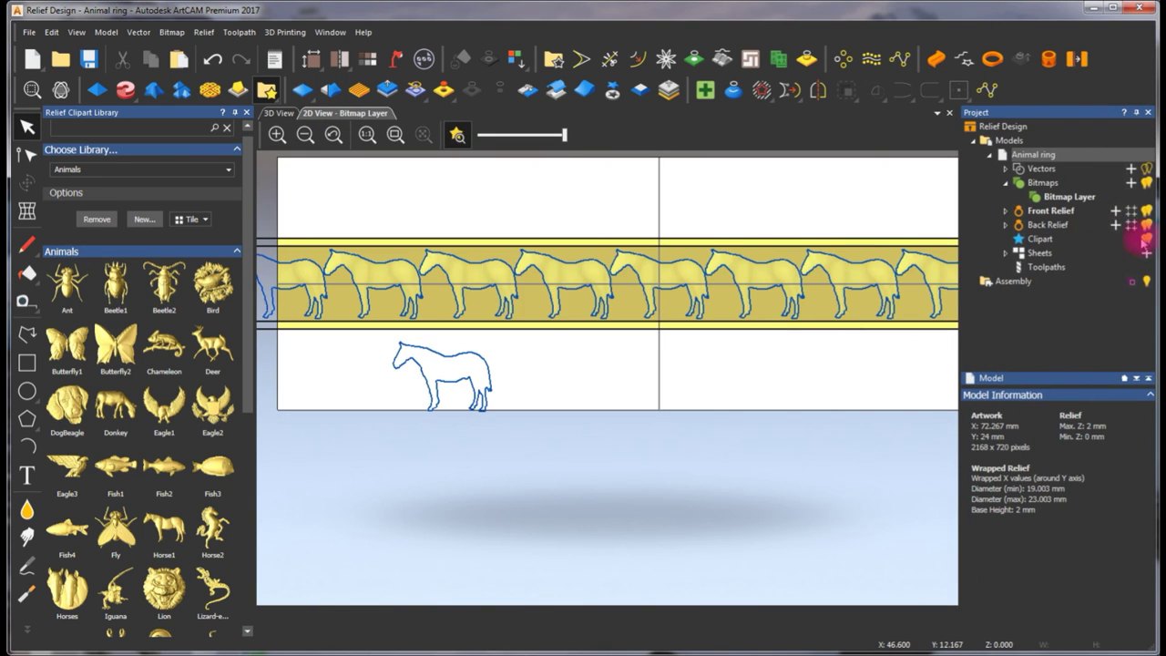
scroll(657, 280, up, 2)
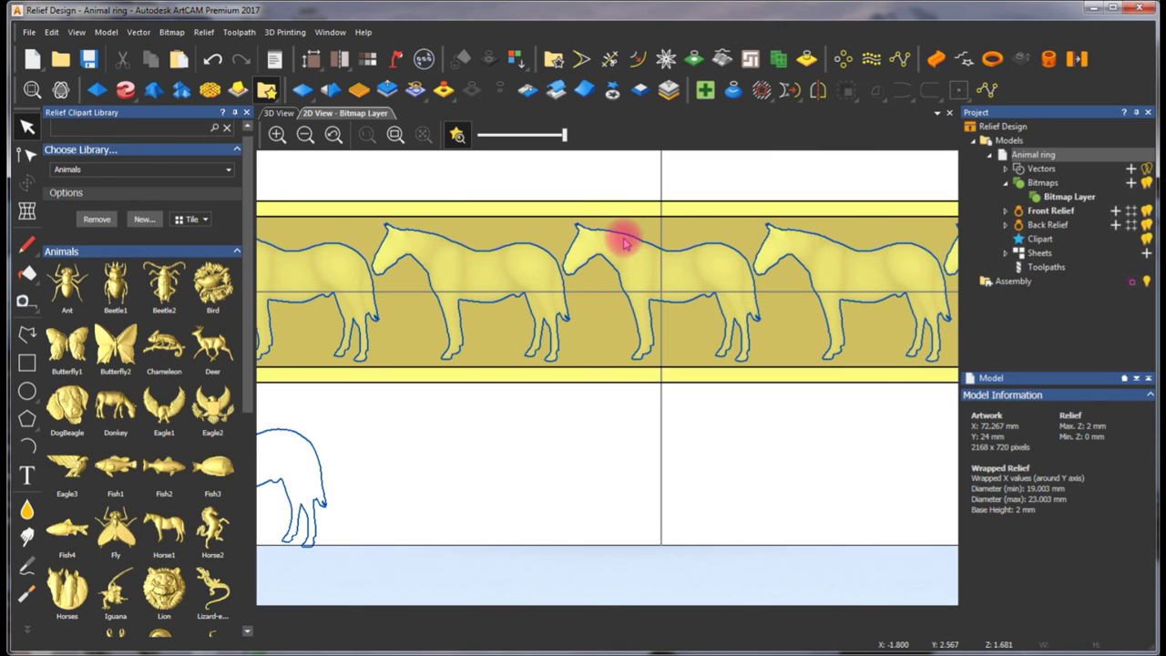
click(642, 213)
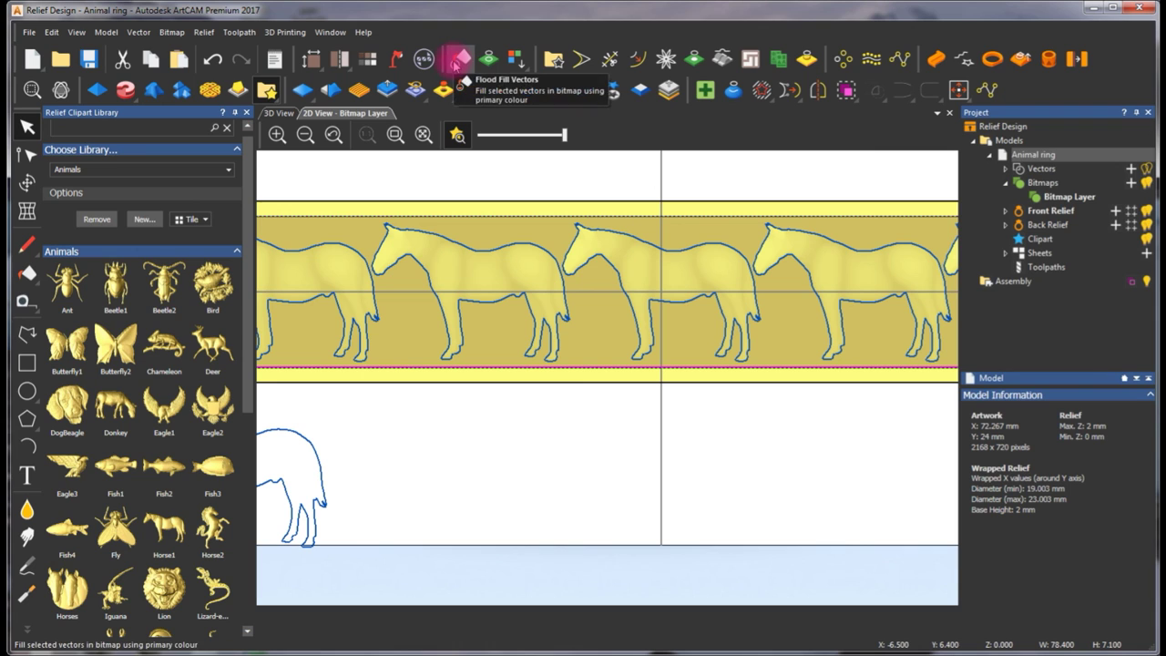
Turn off the colour preview and flood-fill the selected band vectors red
click(456, 136)
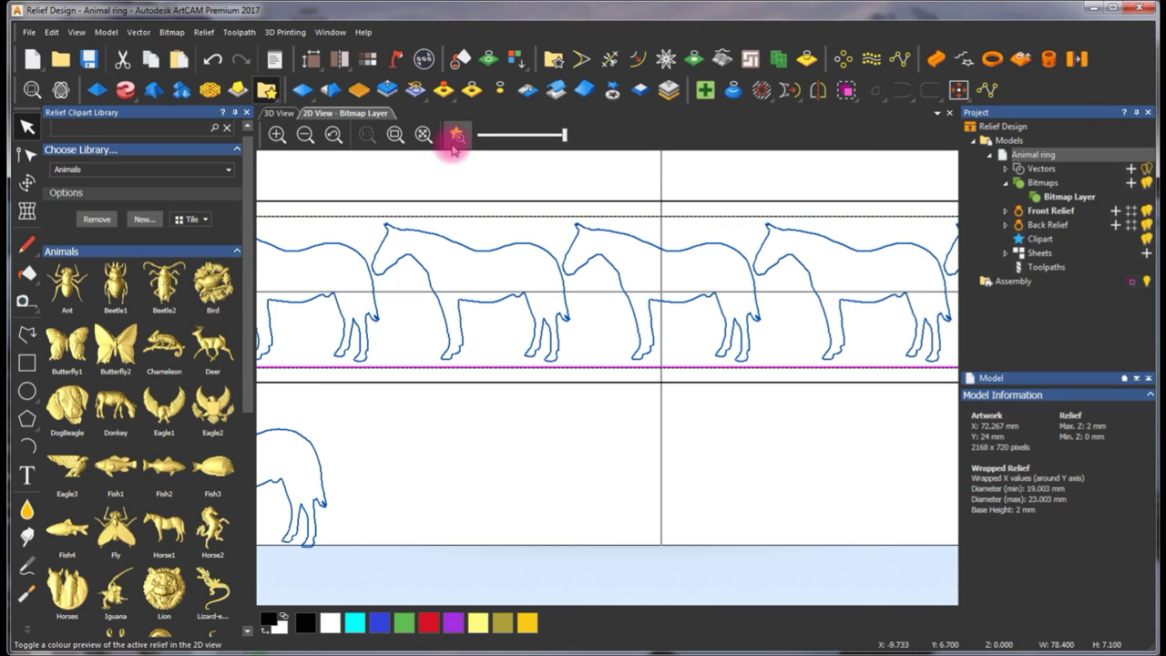
click(455, 136)
click(455, 136)
click(455, 135)
click(455, 136)
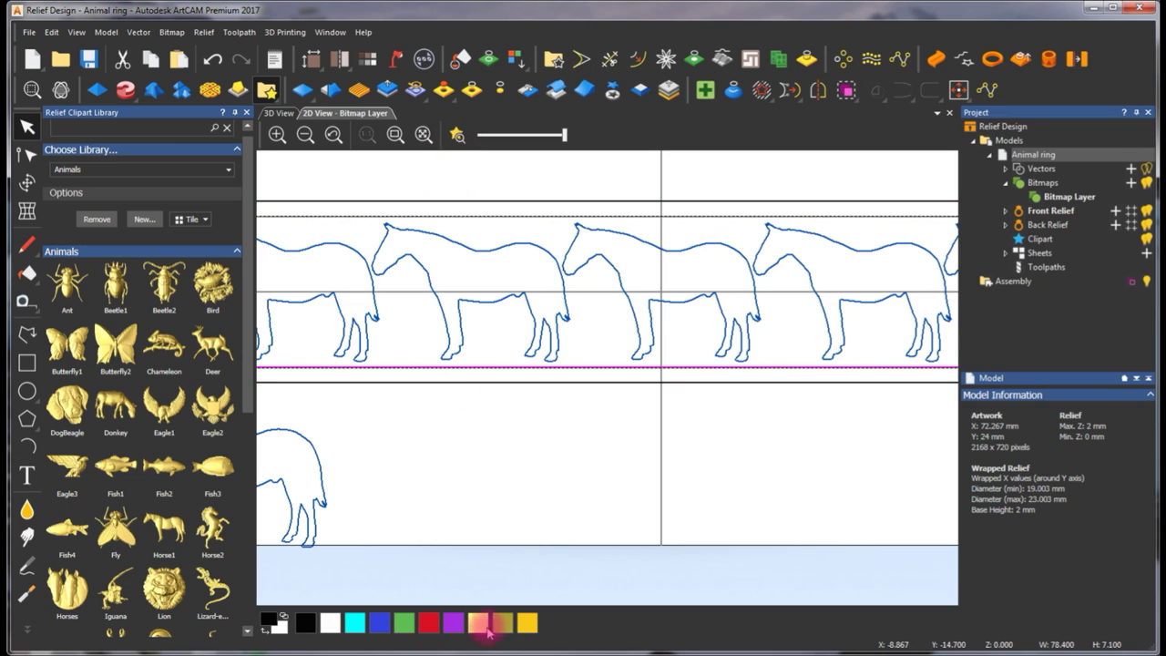
click(437, 627)
click(462, 60)
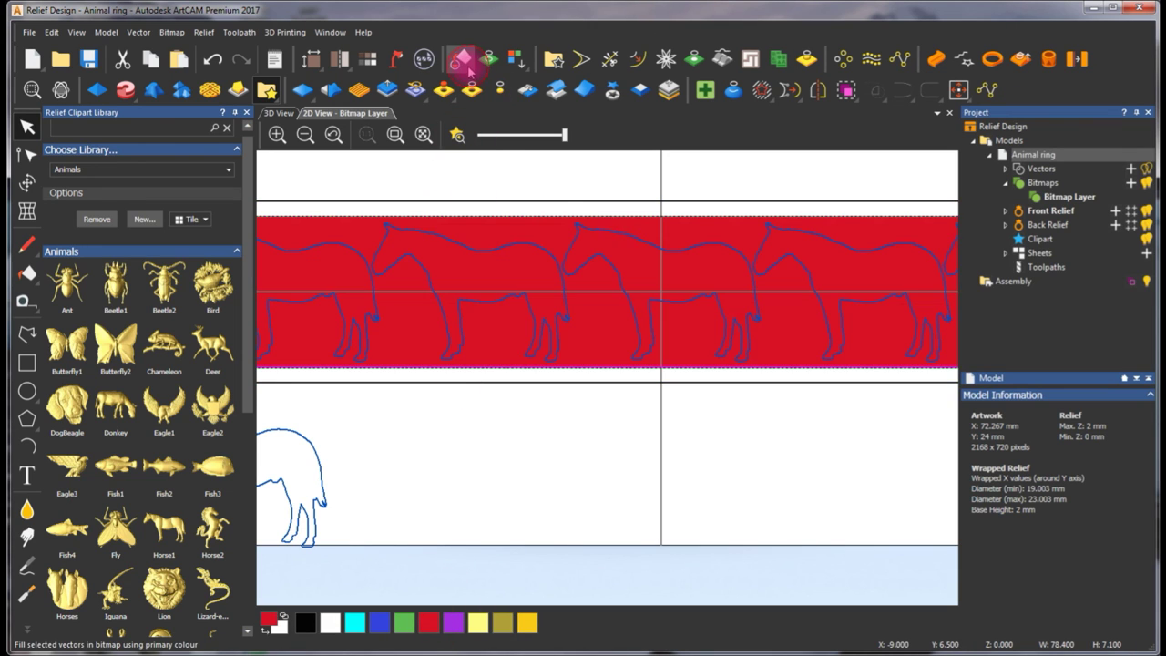
Select the horse outlines inside the band and make blue the primary colour
click(528, 242)
click(380, 623)
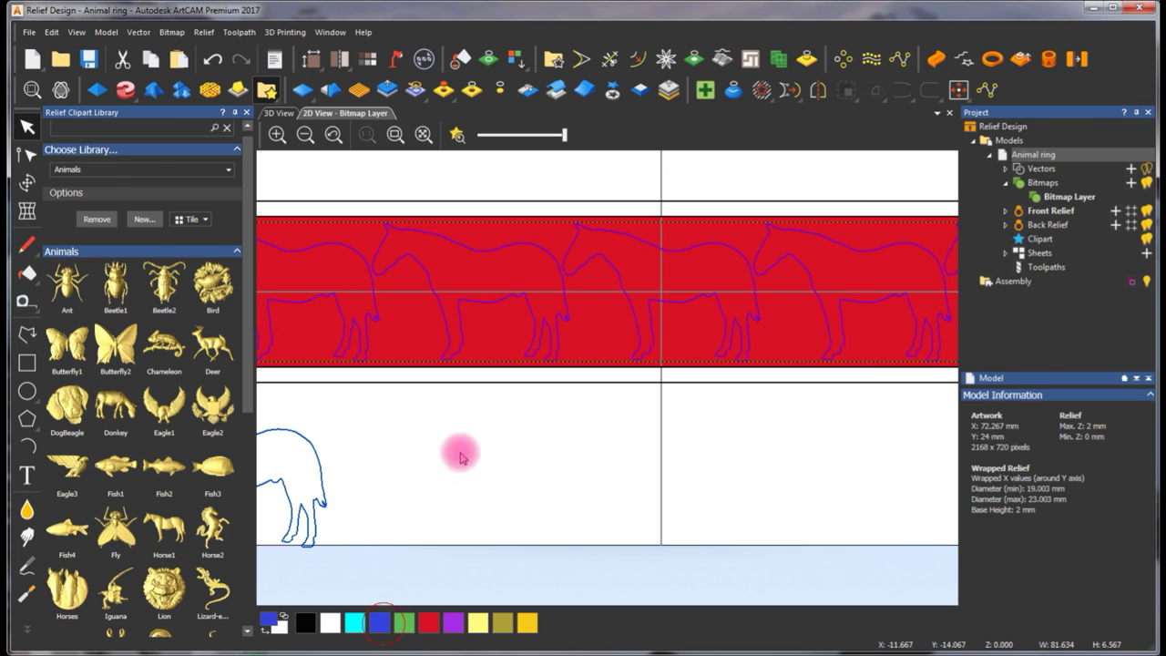
scroll(739, 299, down, 3)
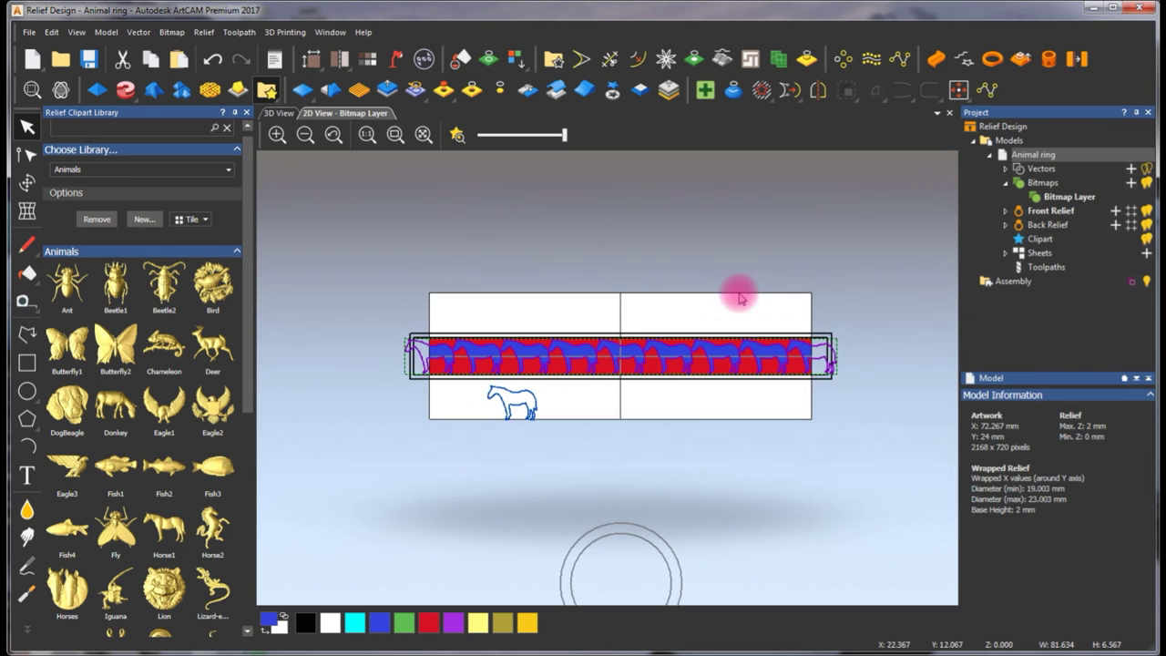
scroll(703, 364, up, 3)
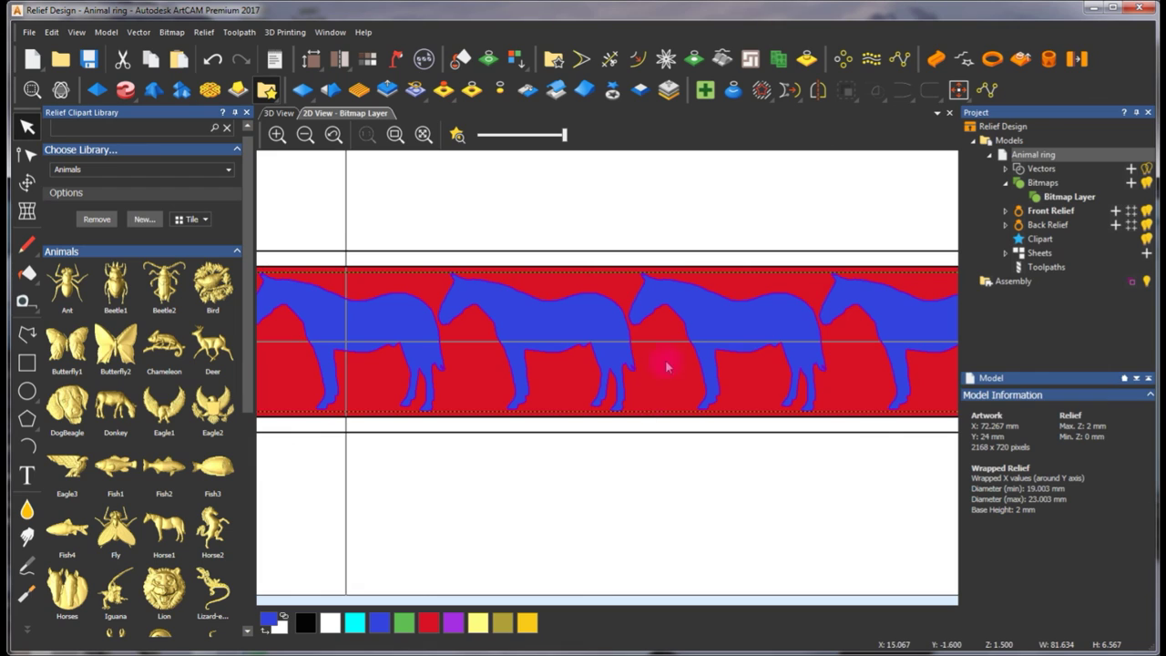
Texture the red area with cones: size 0.50 mm, tip radius 50%, Z height 0.10 mm
click(361, 92)
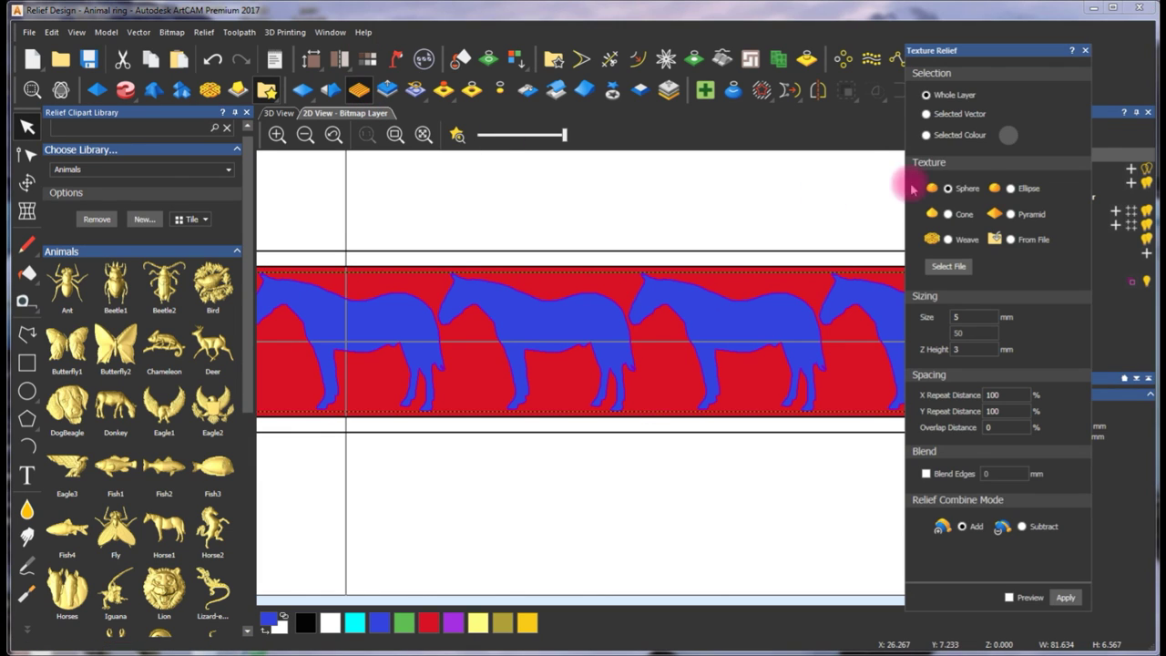
click(509, 348)
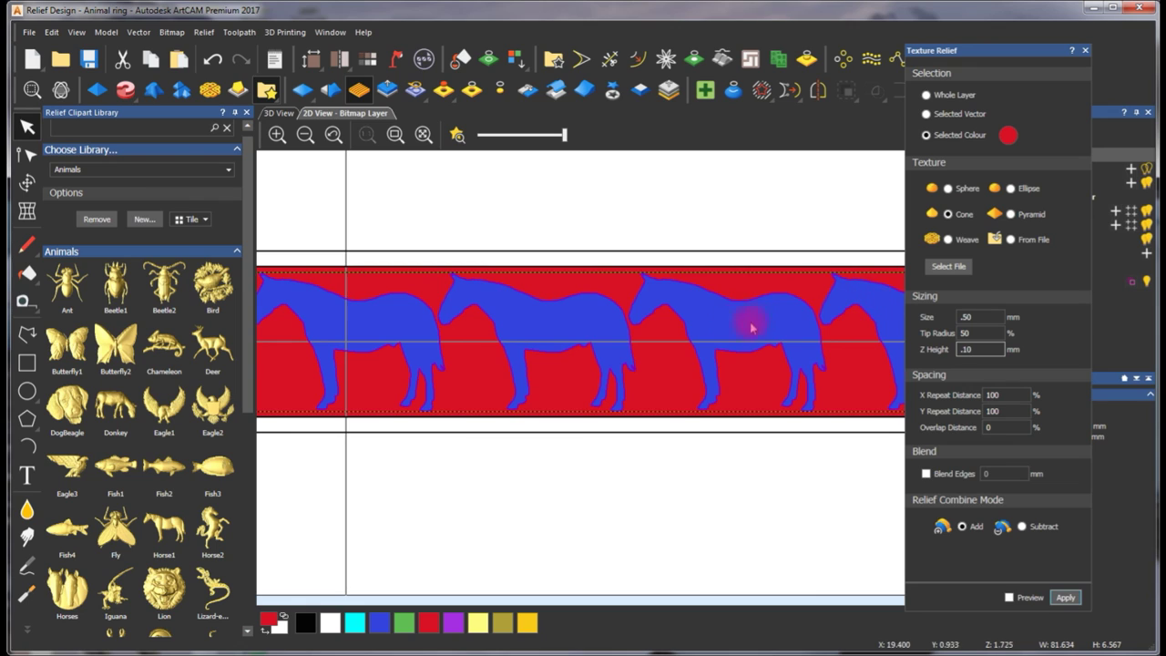
click(1006, 528)
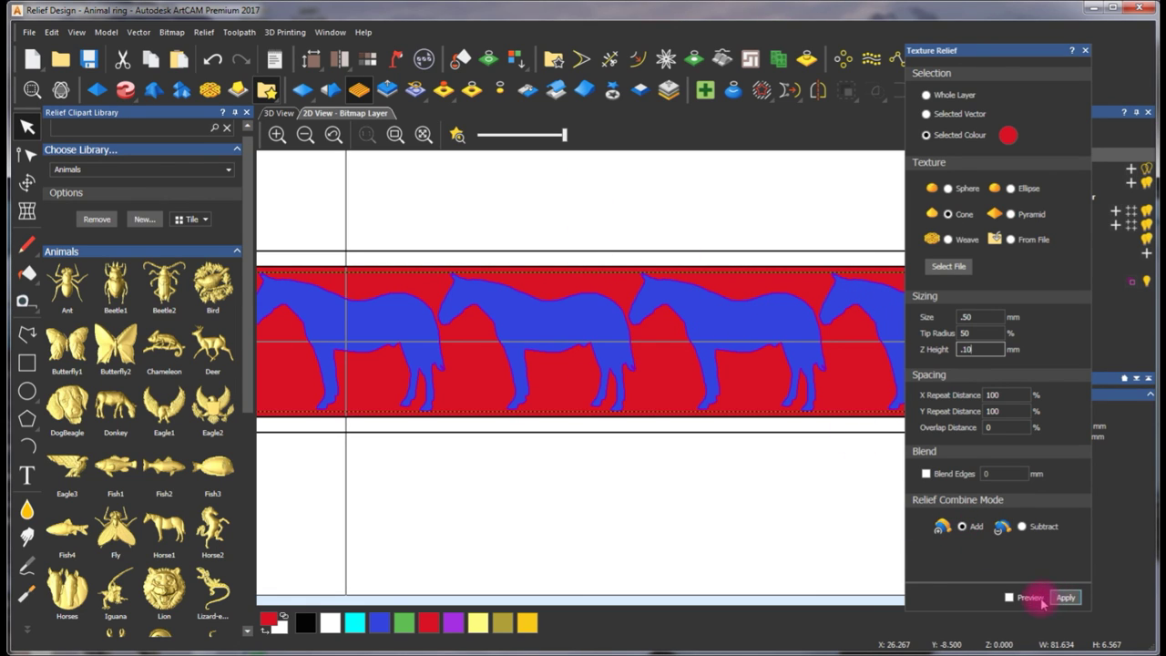
click(277, 113)
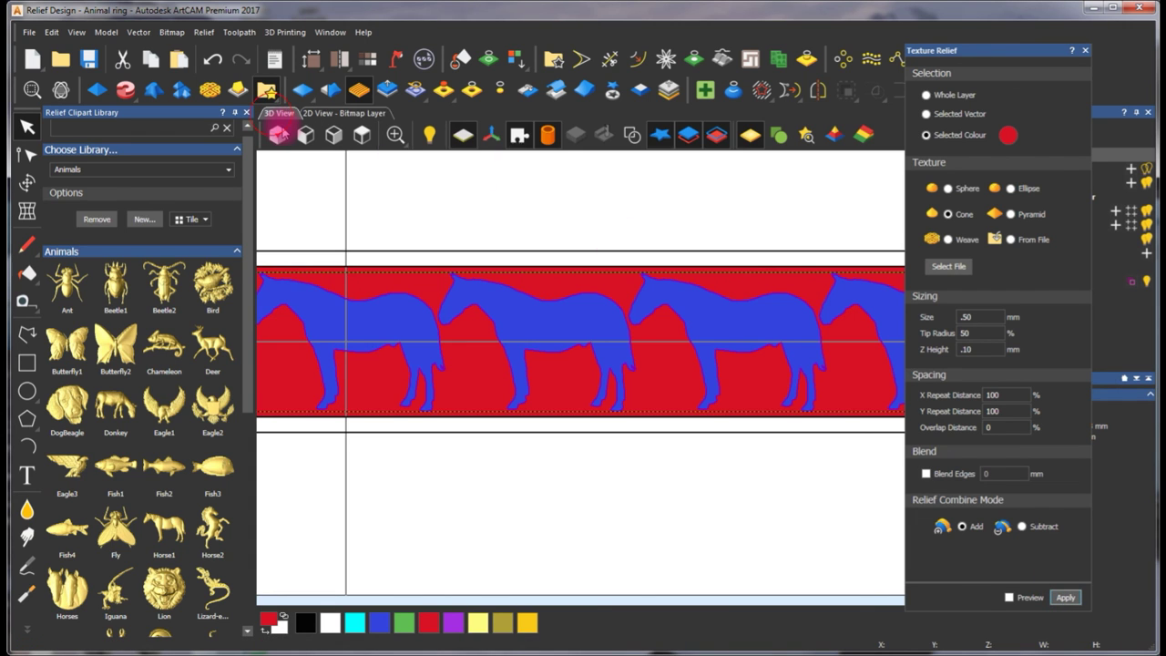
Hide the clipart, close Texture Relief and orbit the ring to inspect the textured horse band
click(662, 137)
drag(583, 260, 666, 385)
click(1085, 51)
scroll(641, 316, down, 3)
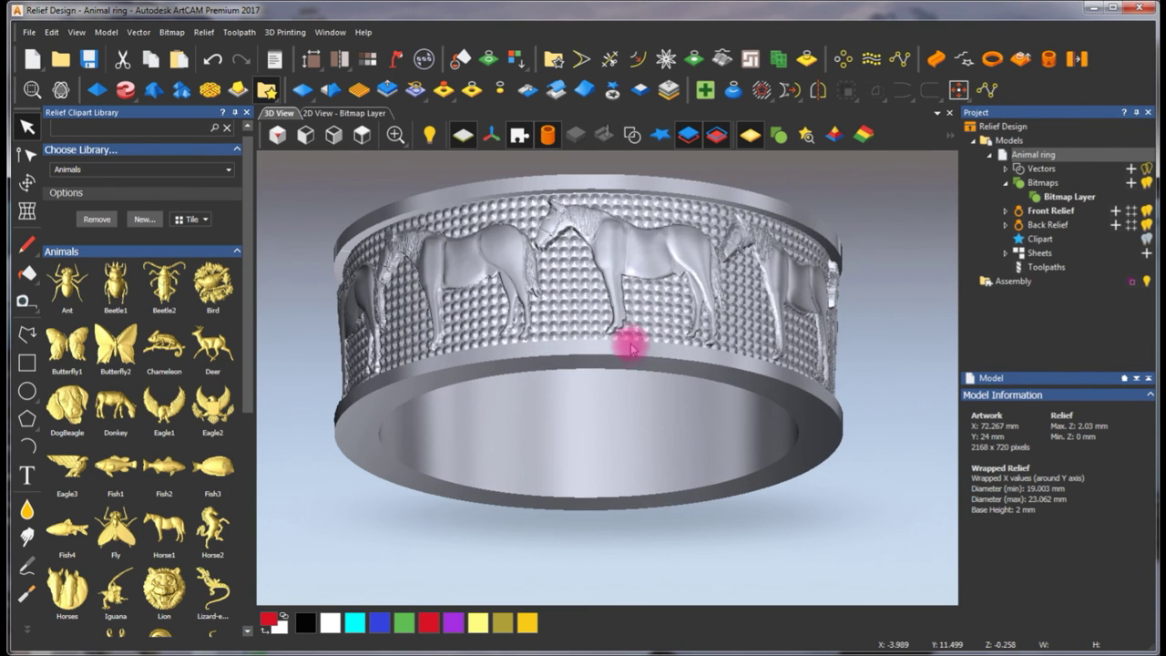
scroll(627, 355, up, 2)
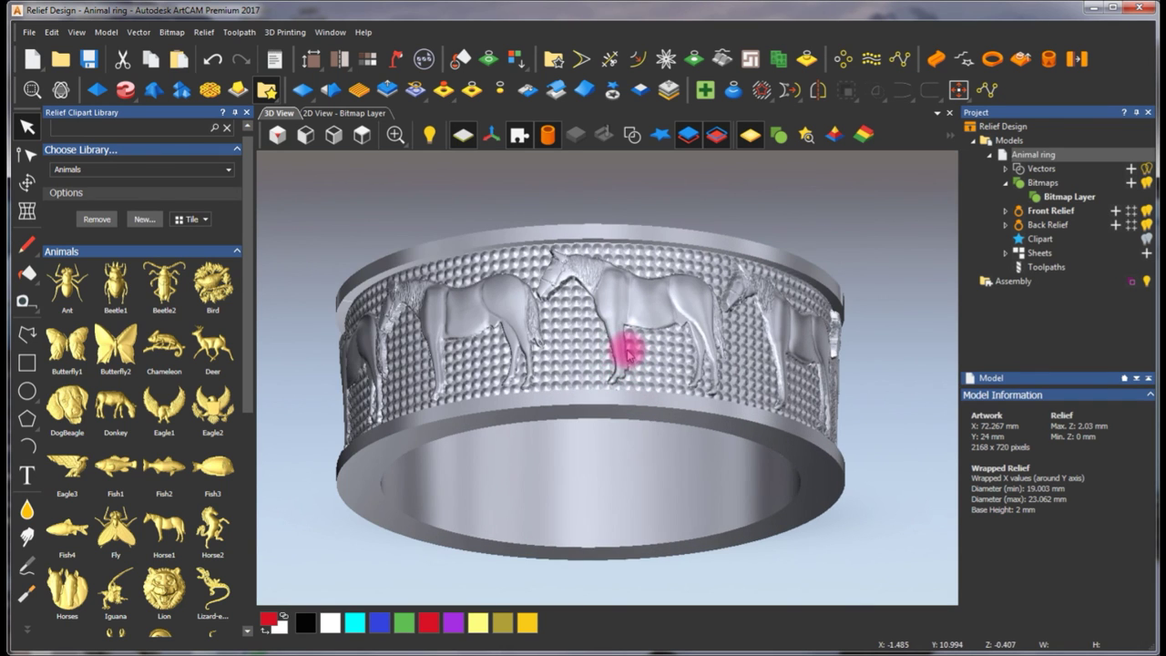
drag(581, 375, 737, 398)
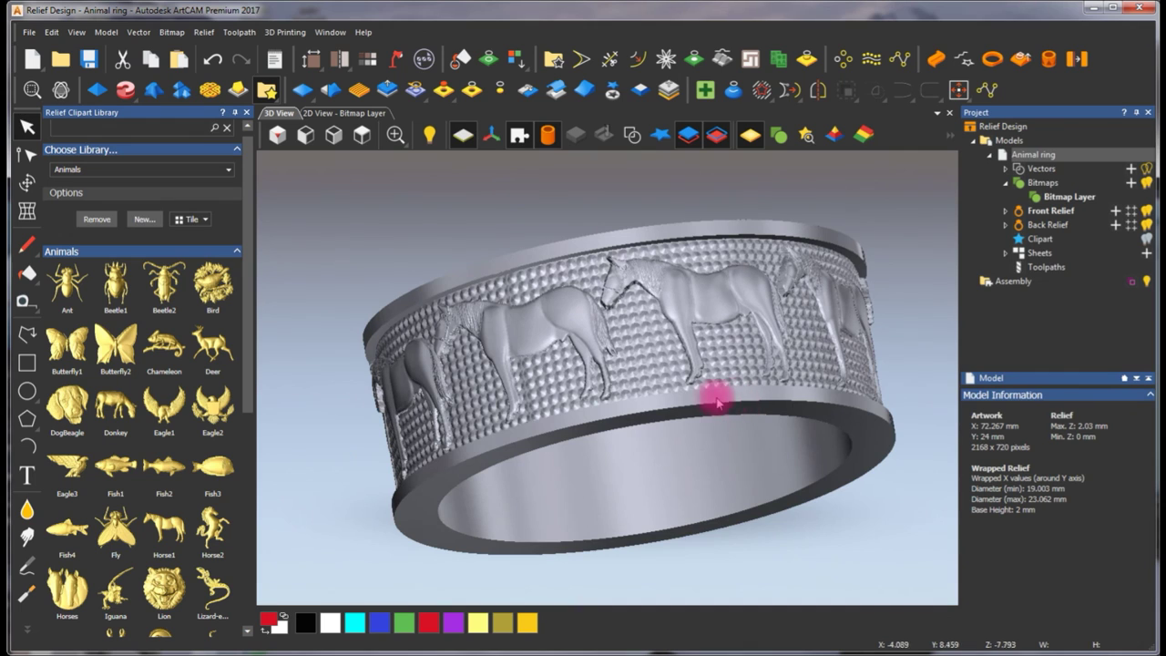
scroll(729, 273, down, 2)
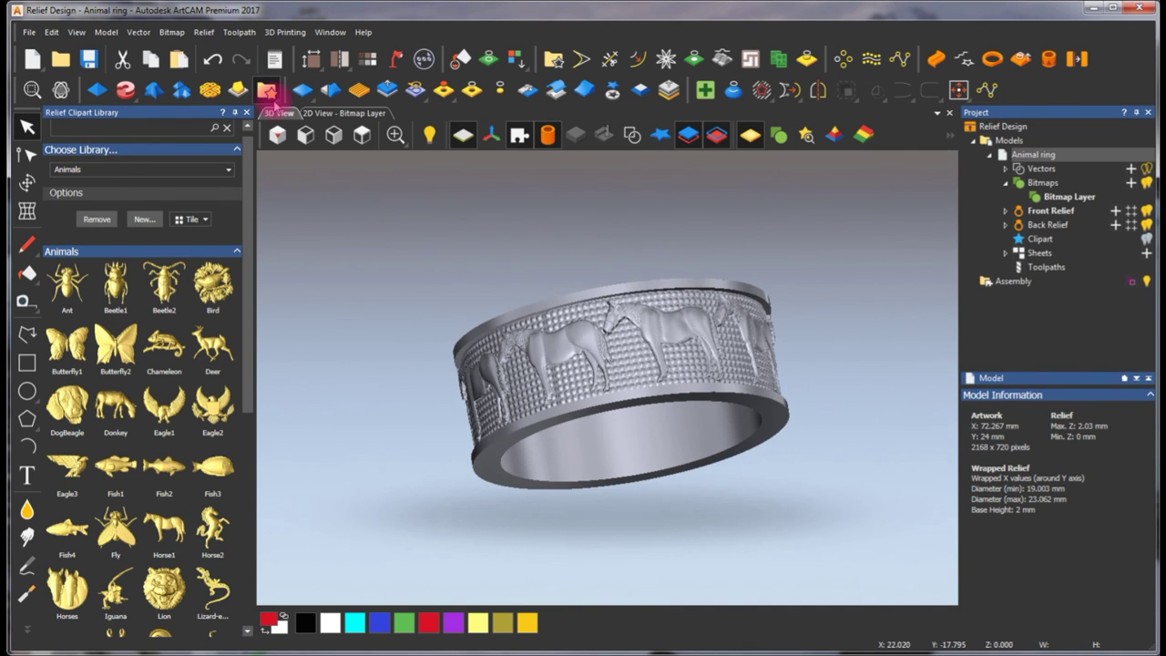
Auto-hide the Clipart Library, view the ring side-on and close the model
click(233, 113)
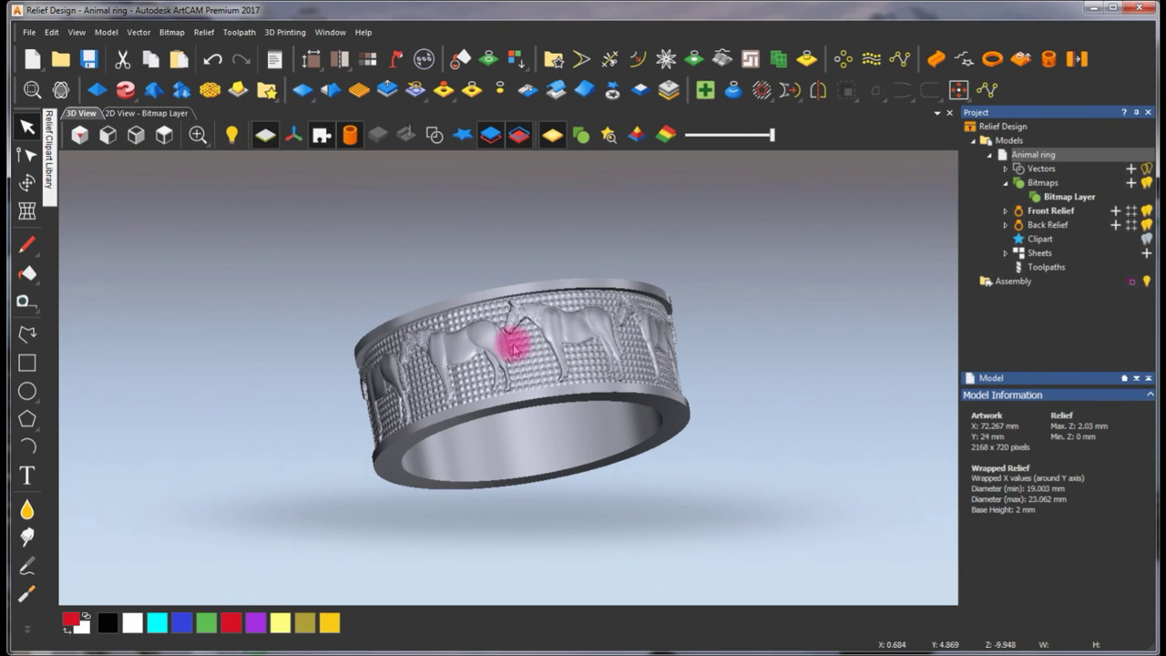
mouse_move(513, 344)
mouse_down()
mouse_move(577, 346)
mouse_move(529, 380)
mouse_move(534, 320)
mouse_move(480, 358)
mouse_move(510, 300)
mouse_move(502, 318)
mouse_move(529, 318)
mouse_move(638, 447)
mouse_move(632, 468)
mouse_move(606, 447)
mouse_up()
scroll(538, 323, up, 2)
click(61, 89)
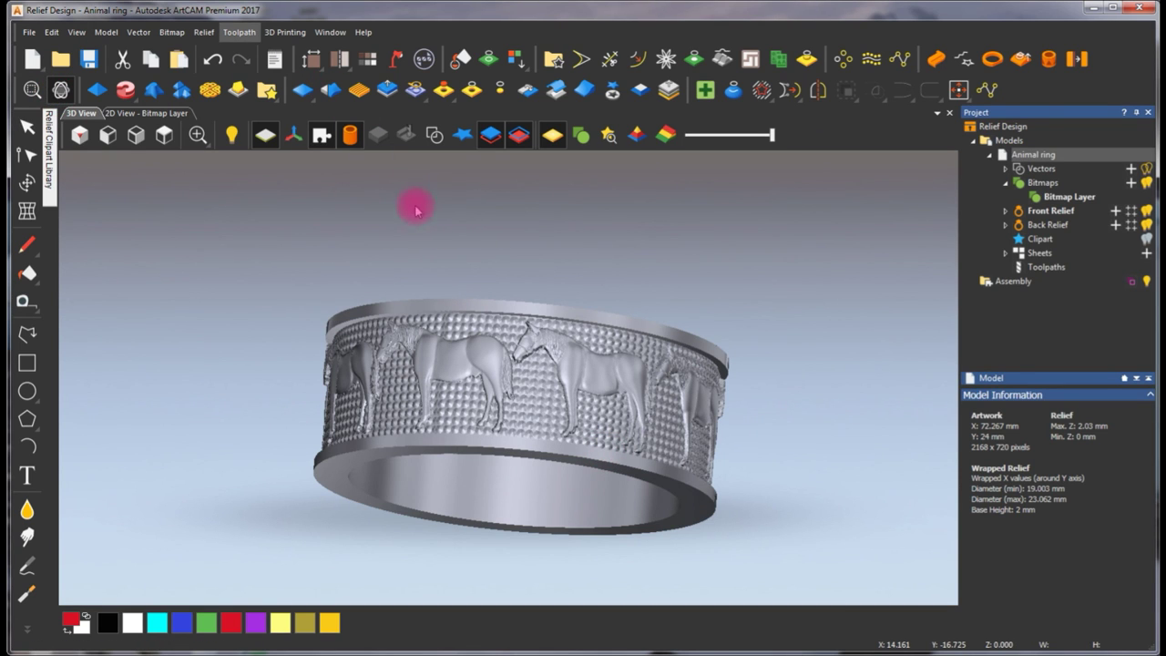
click(689, 474)
mouse_move(631, 506)
mouse_down()
mouse_move(549, 494)
mouse_move(567, 483)
mouse_up()
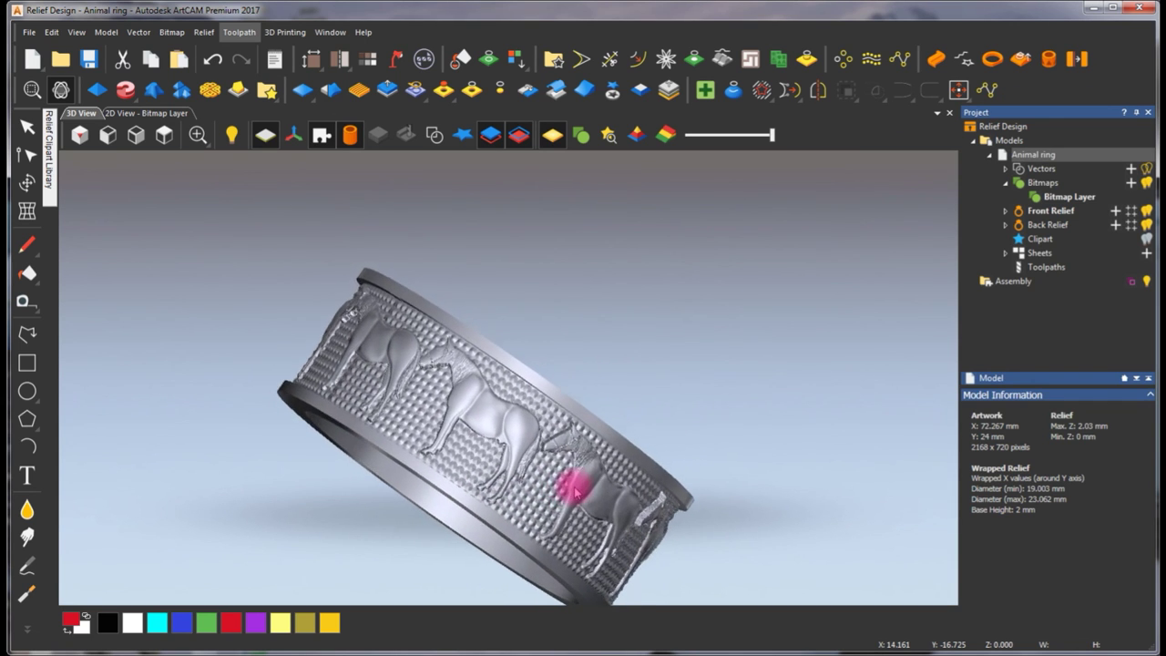